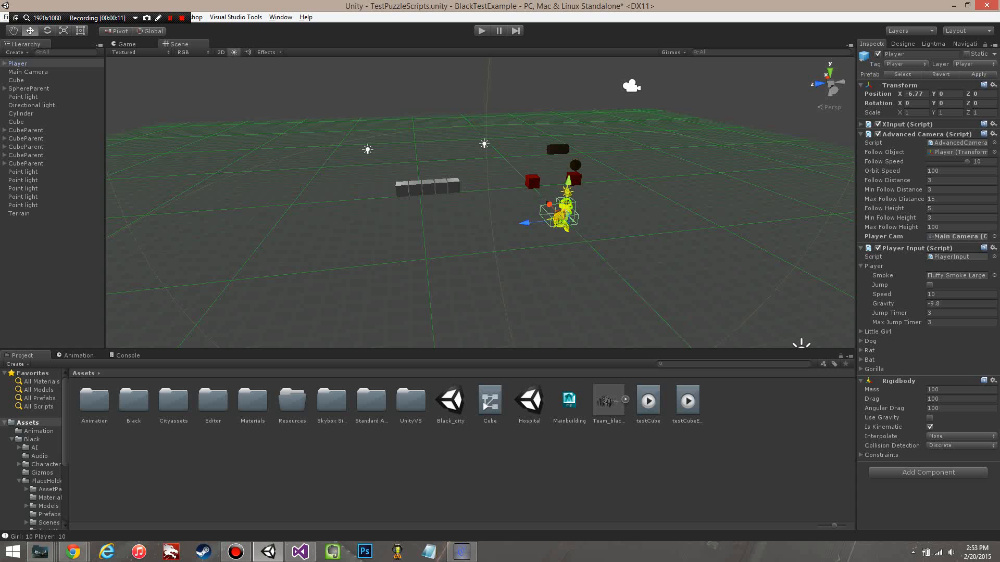
# Step: Open the Tools folder inside the Black assets folder
pyautogui.doubleClick(134, 401)
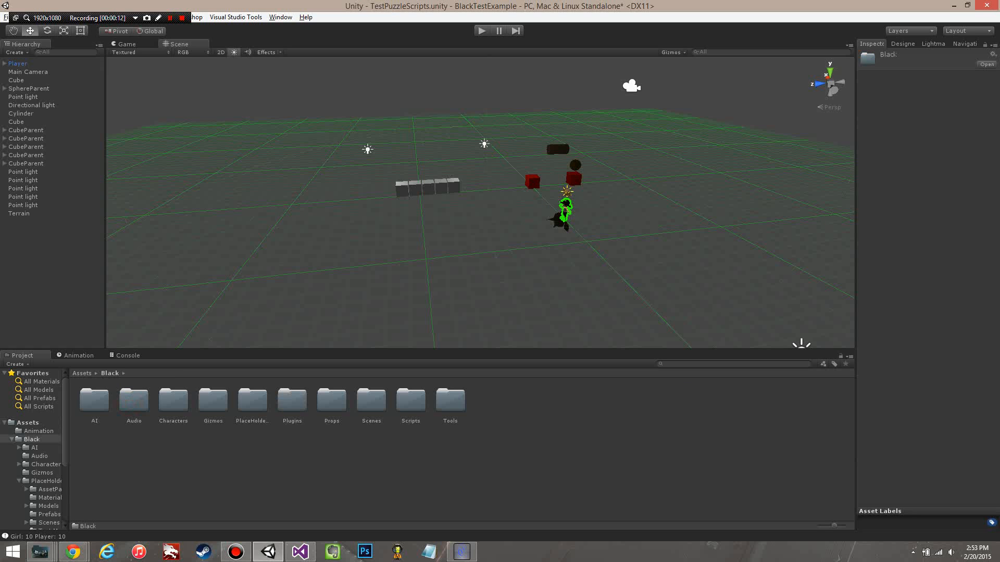
pyautogui.doubleClick(450, 396)
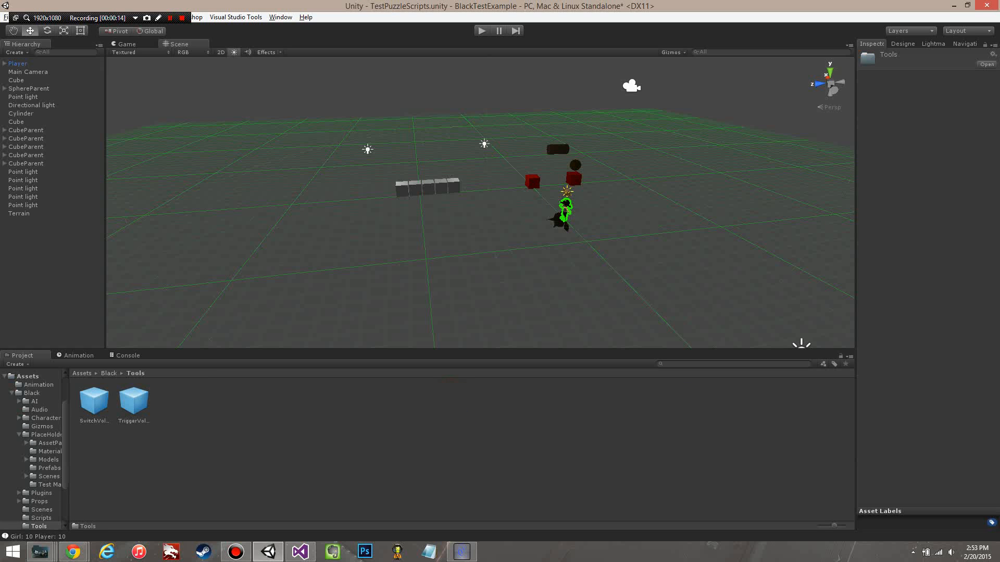
# Step: Examine the test scene's grey cube row, red switch cubes and player from several angles
pyautogui.press('w')
pyautogui.moveTo(283, 291)
pyautogui.mouseDown(button='right')
pyautogui.moveTo(314, 277)
pyautogui.moveTo(296, 280)
pyautogui.mouseUp(button='right')
pyautogui.press('s')
pyautogui.press('a')
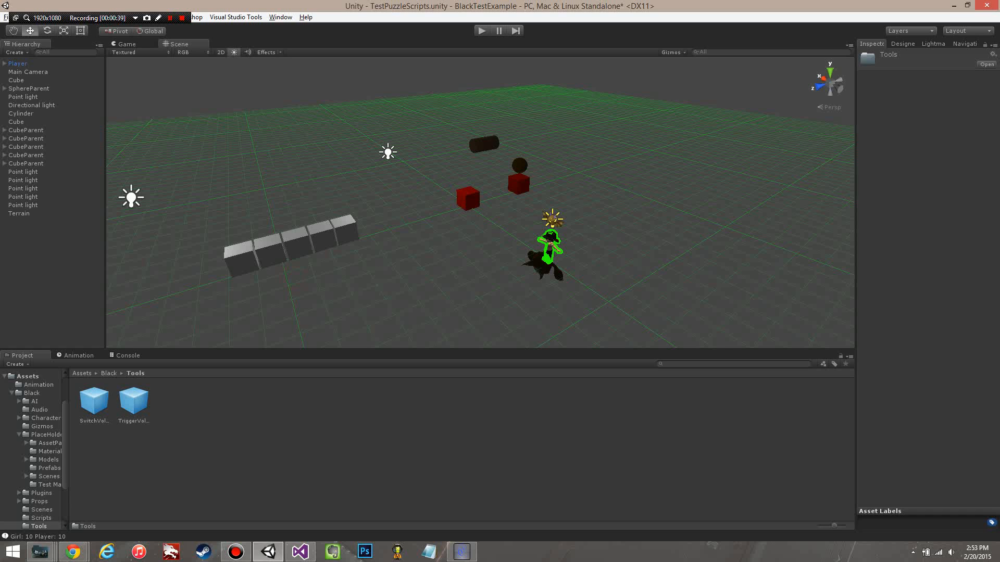
pyautogui.keyDown('alt'); pyautogui.moveTo(295, 280); pyautogui.dragTo(416, 313); pyautogui.keyUp('alt')
pyautogui.moveTo(552, 265); pyautogui.dragTo(497, 277, button='right')
pyautogui.moveTo(498, 276); pyautogui.dragTo(541, 277, button='middle')
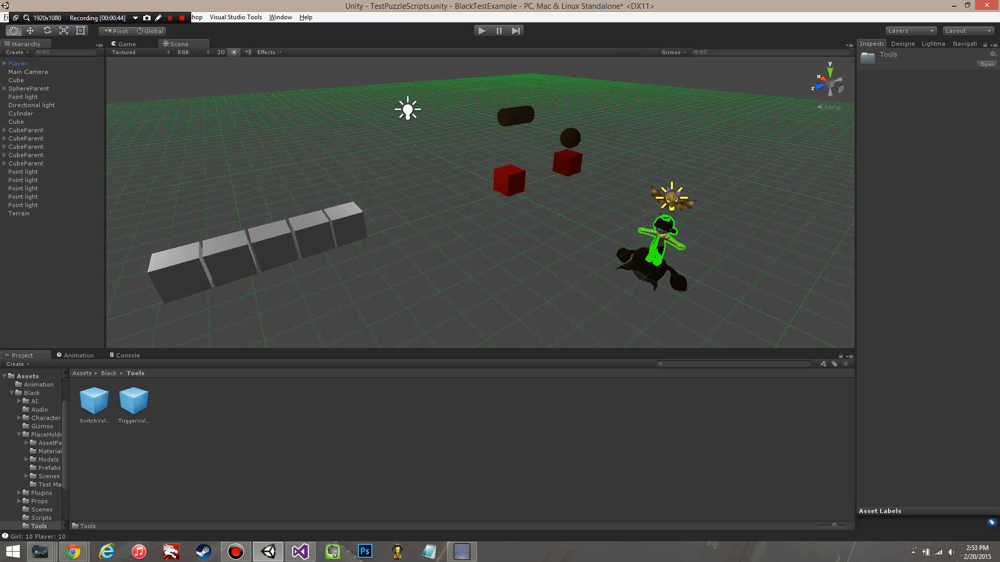
pyautogui.scroll(-2, 542, 277)
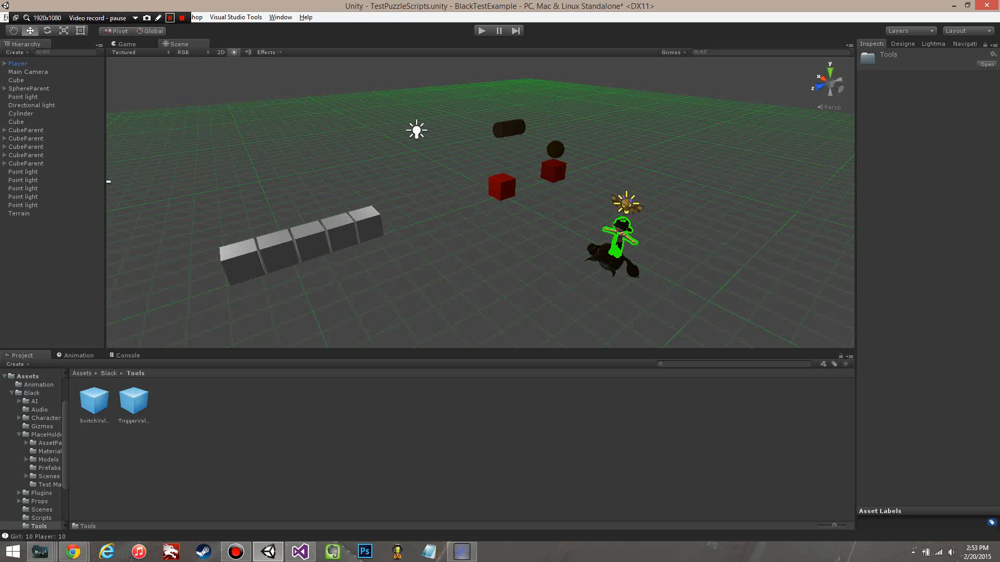
pyautogui.click(169, 18)
pyautogui.keyDown('alt'); pyautogui.moveTo(529, 236); pyautogui.dragTo(440, 211); pyautogui.keyUp('alt')
pyautogui.scroll(-3, 567, 275)
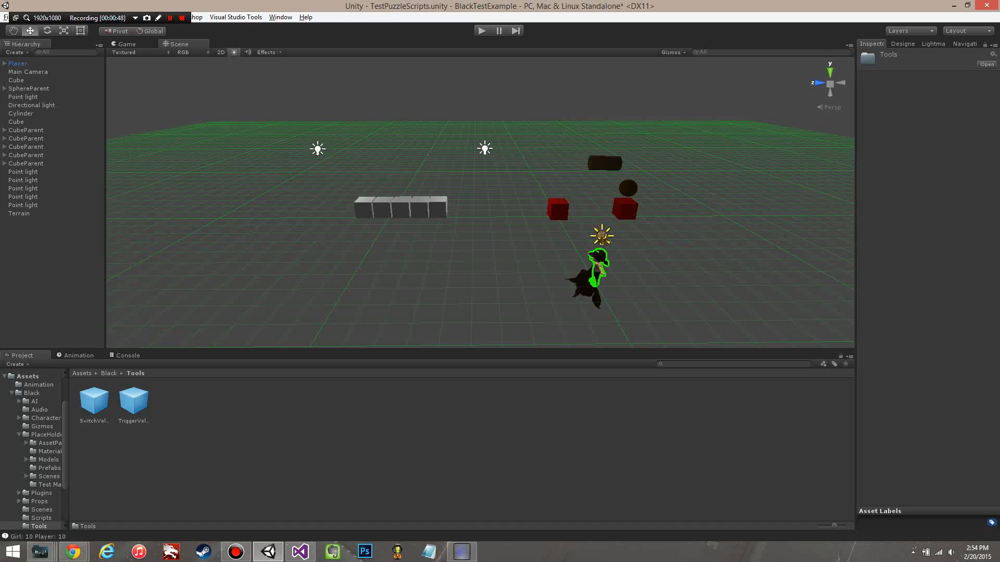
pyautogui.keyDown('alt'); pyautogui.moveTo(574, 278); pyautogui.dragTo(512, 276); pyautogui.keyUp('alt')
pyautogui.moveTo(513, 276); pyautogui.dragTo(375, 263, button='middle')
pyautogui.scroll(-2, 374, 263)
pyautogui.keyDown('alt'); pyautogui.moveTo(223, 250); pyautogui.dragTo(319, 254); pyautogui.keyUp('alt')
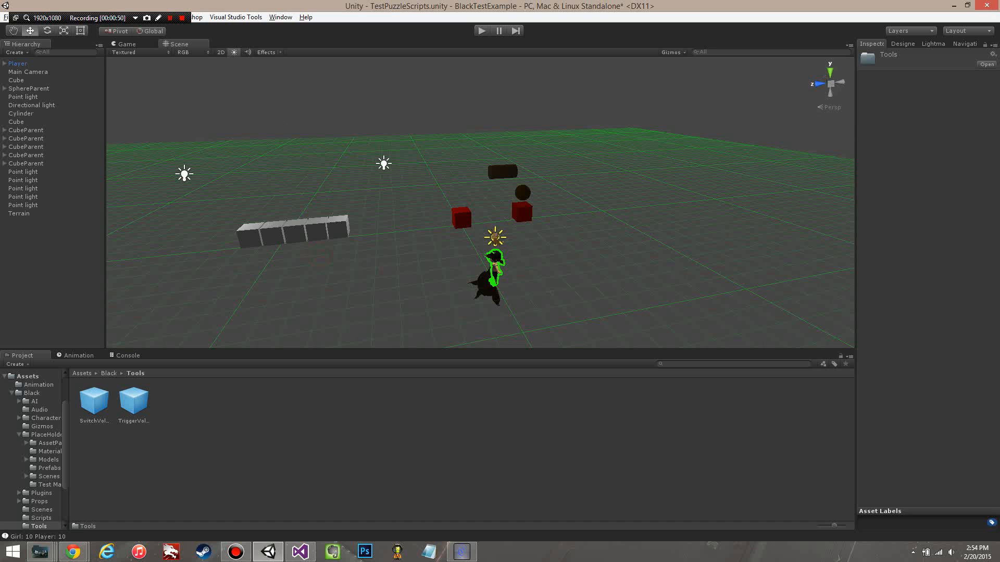
# Step: Deactivate the Player object and run the scene in play mode
pyautogui.click(18, 64)
pyautogui.click(878, 53)
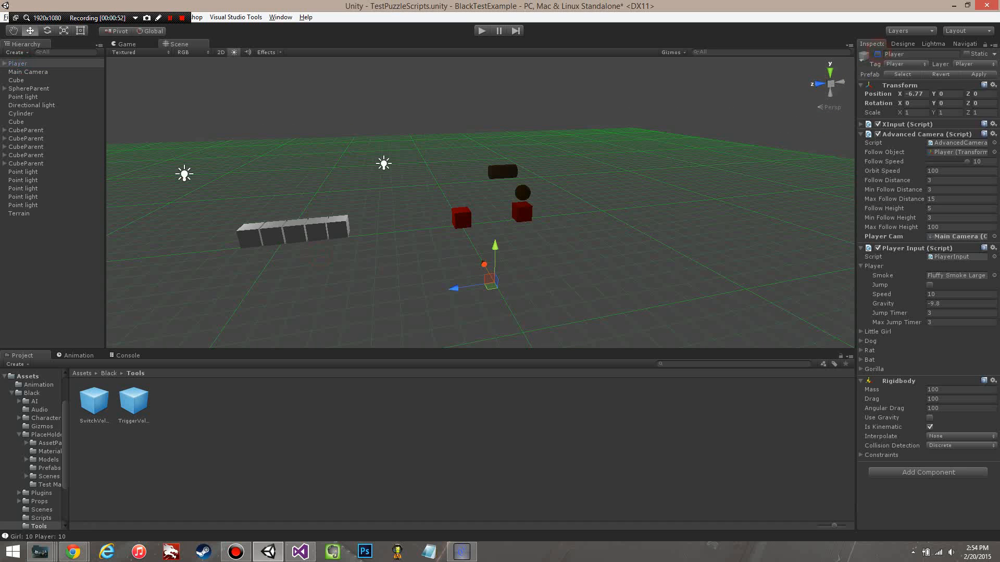
pyautogui.click(482, 31)
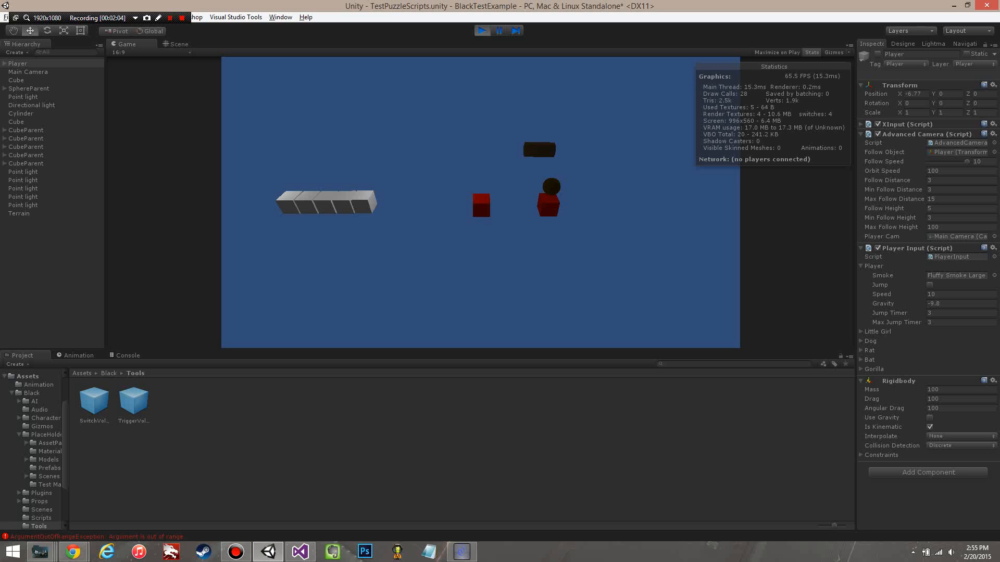
# Step: Select the red switch Cube, widen its component view, and review the Switch script's available Switch Mode options
pyautogui.click(19, 79)
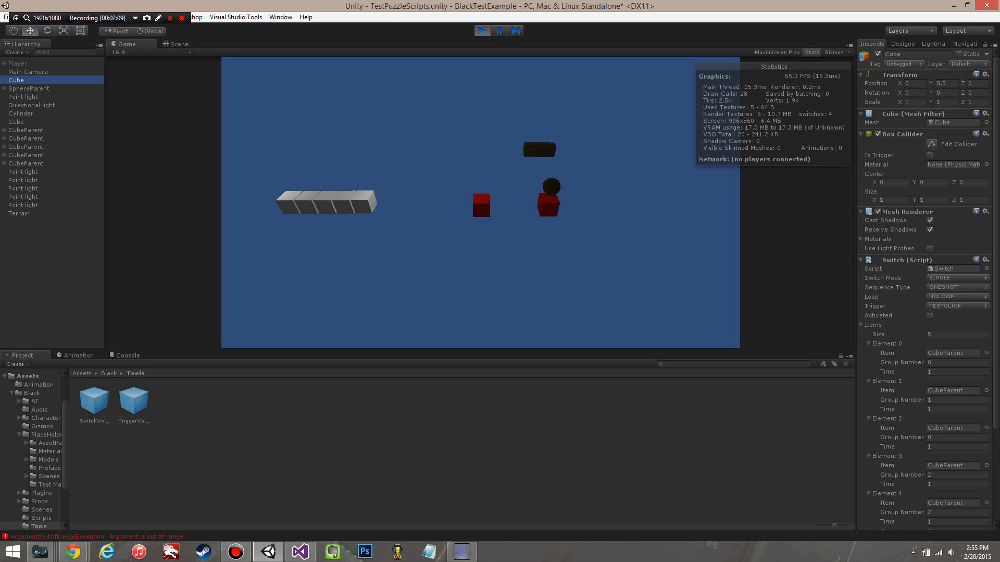
pyautogui.moveTo(855, 208); pyautogui.dragTo(534, 208)
pyautogui.scroll(-3, 760, 286)
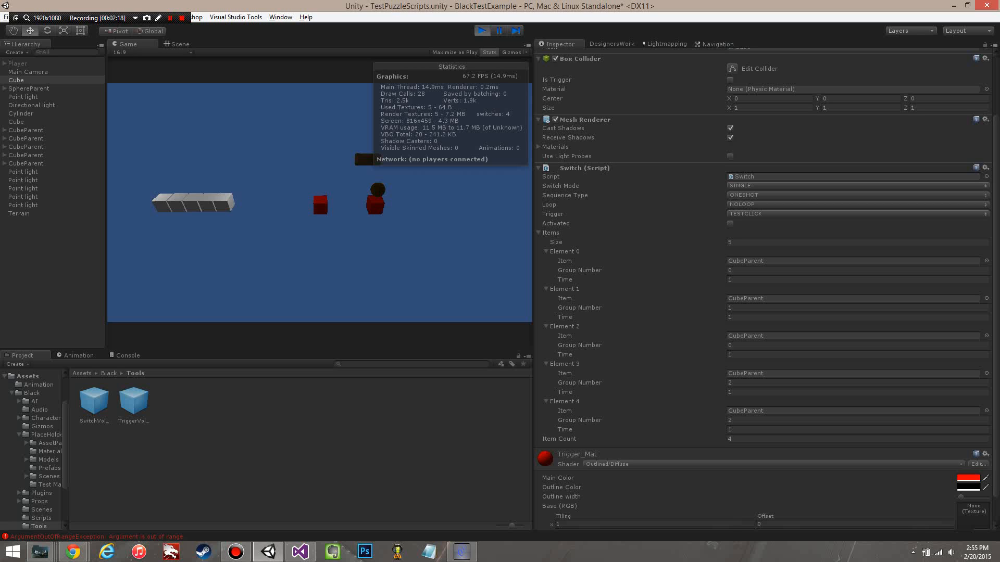
pyautogui.click(743, 187)
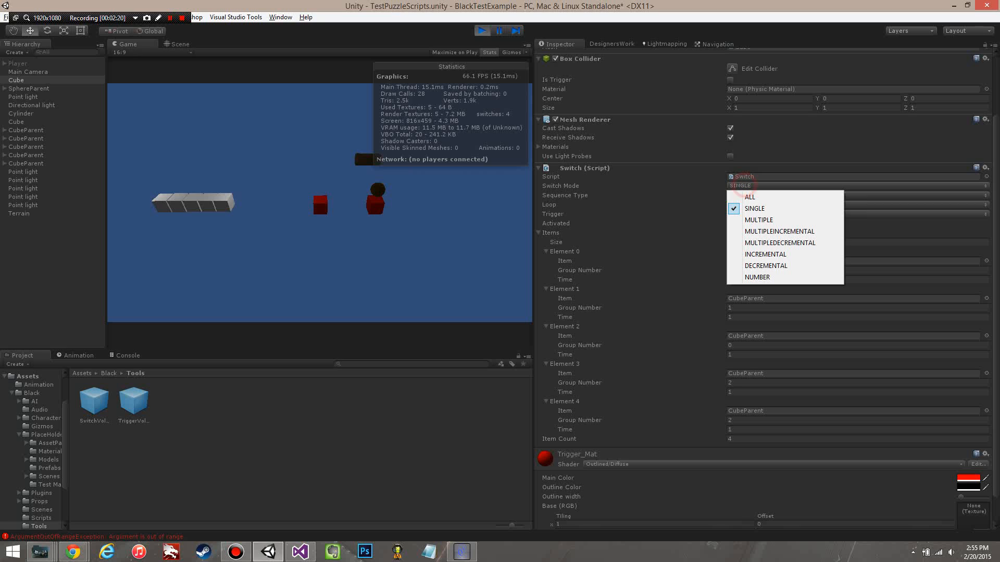
pyautogui.click(743, 186)
pyautogui.click(428, 218)
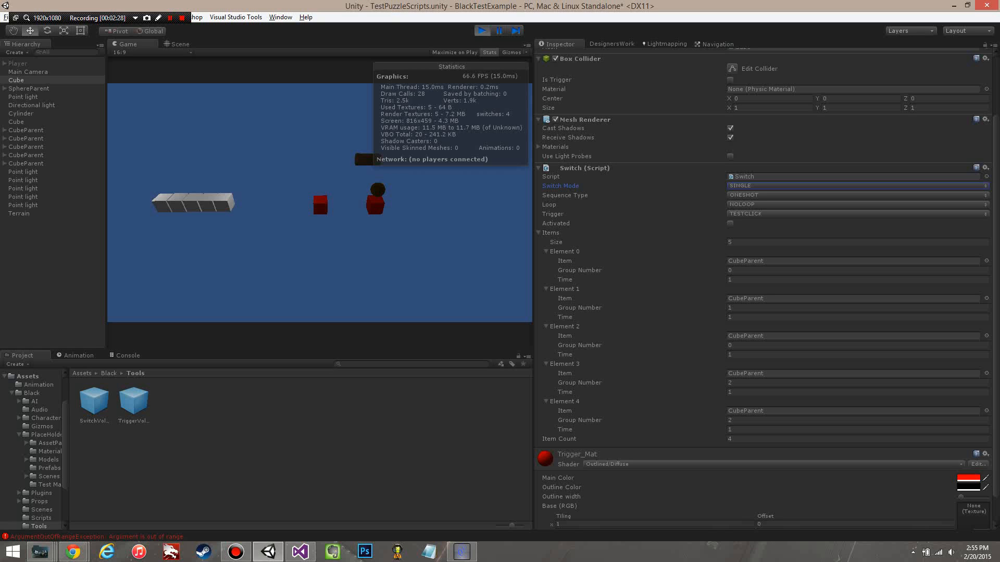
# Step: Trigger the red switch cube nearest the grey row repeatedly to test its SINGLE mode on each grey cube
pyautogui.click(320, 204)
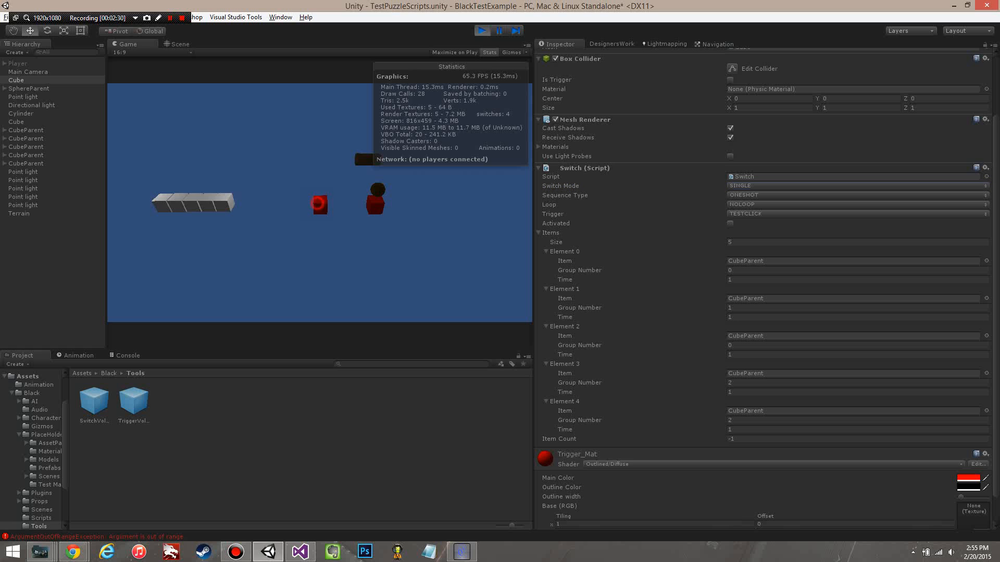
pyautogui.click(321, 204)
pyautogui.click(322, 204)
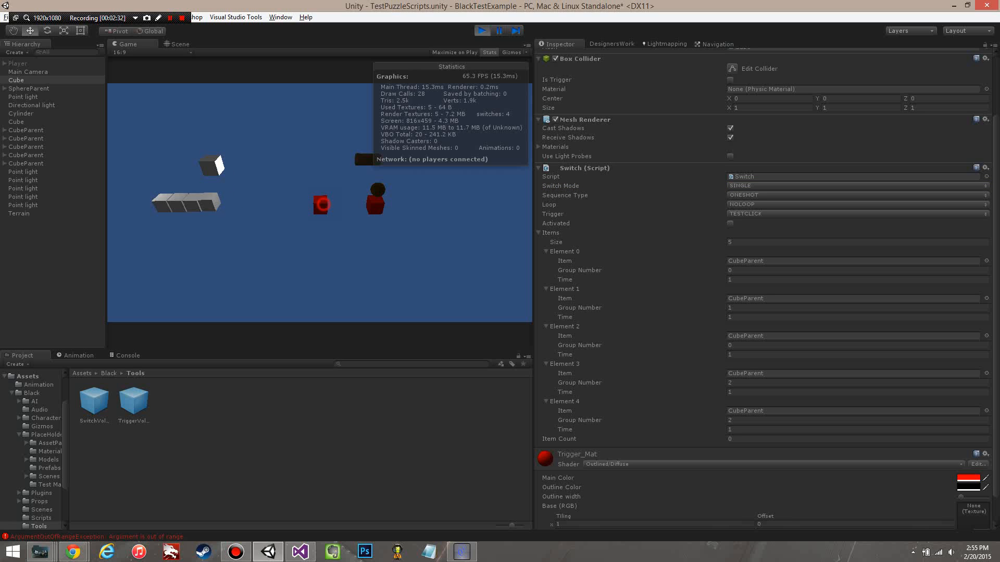
pyautogui.click(323, 204)
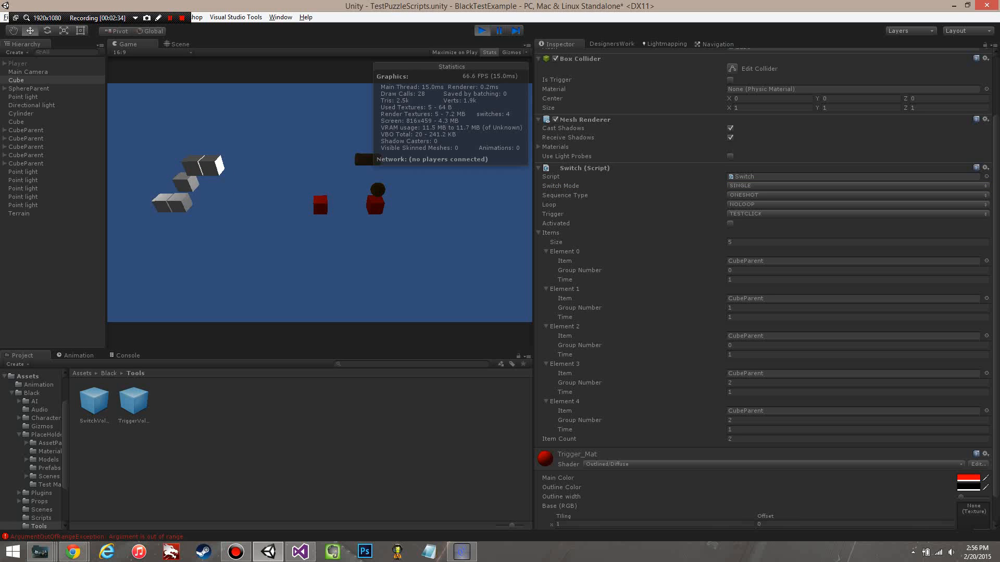
pyautogui.click(322, 204)
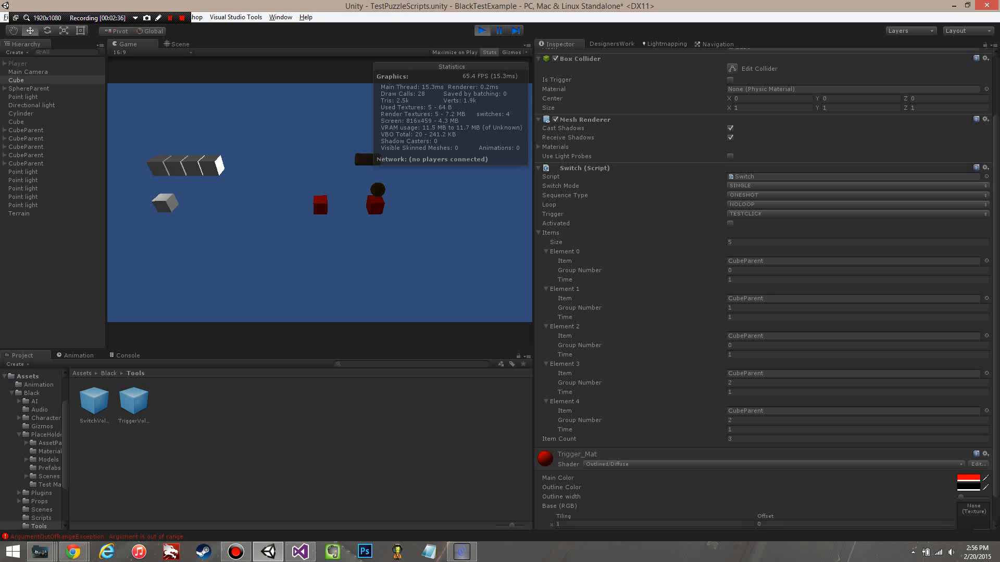
pyautogui.click(322, 204)
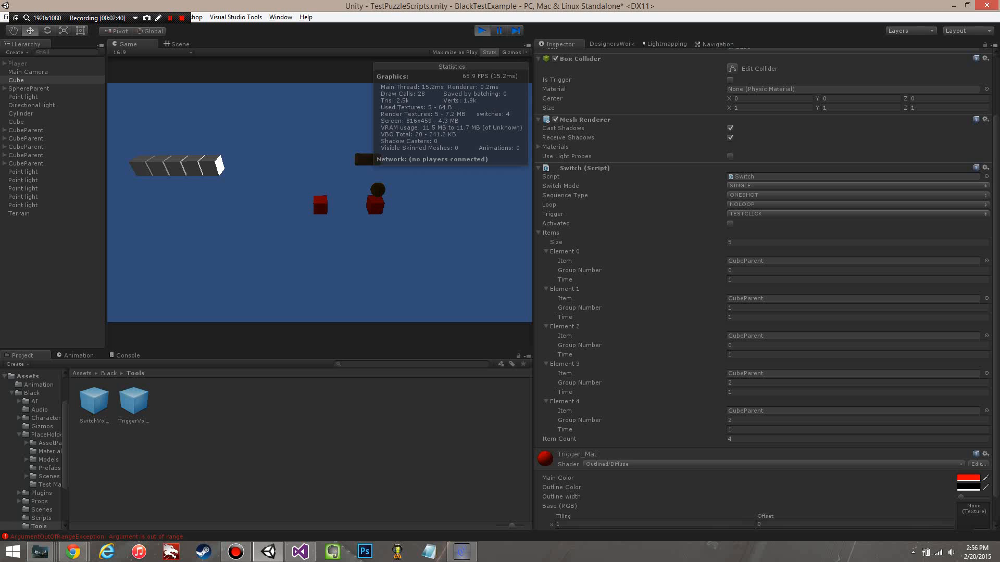
# Step: Try INCREMENTAL as the Switch Mode, collapse the Items list, trigger the red switch cube, and stop the running scene
pyautogui.click(745, 186)
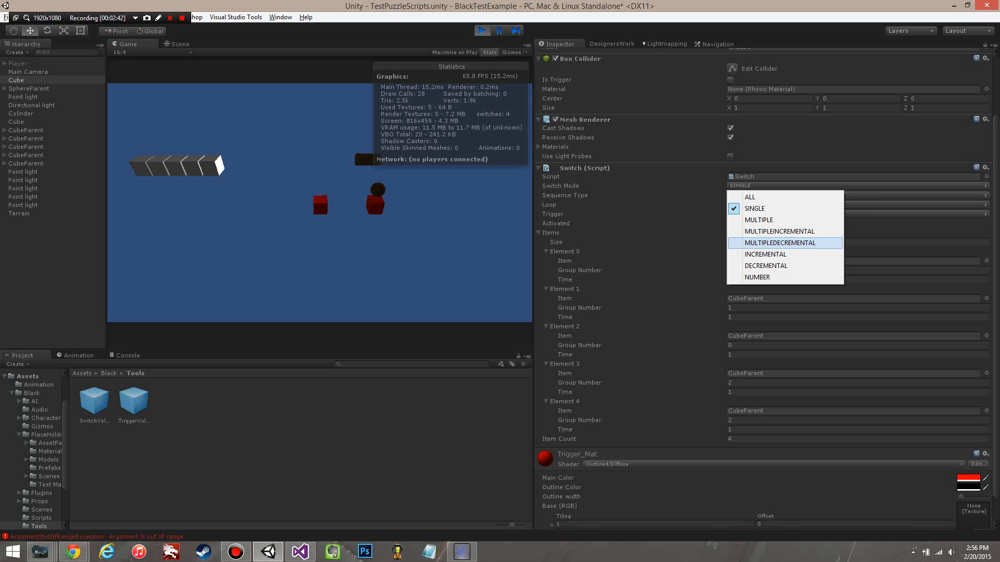
pyautogui.click(789, 255)
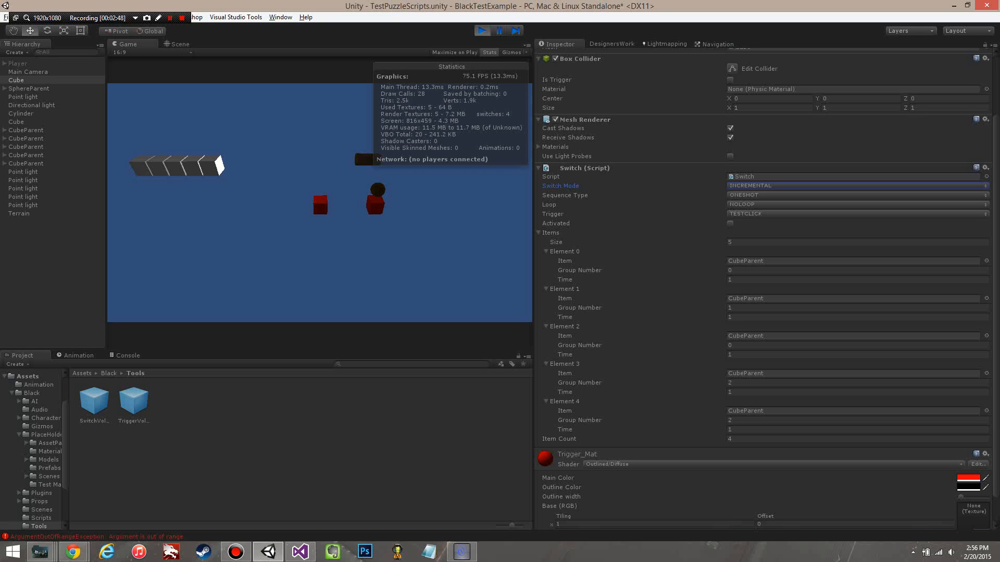
pyautogui.click(539, 233)
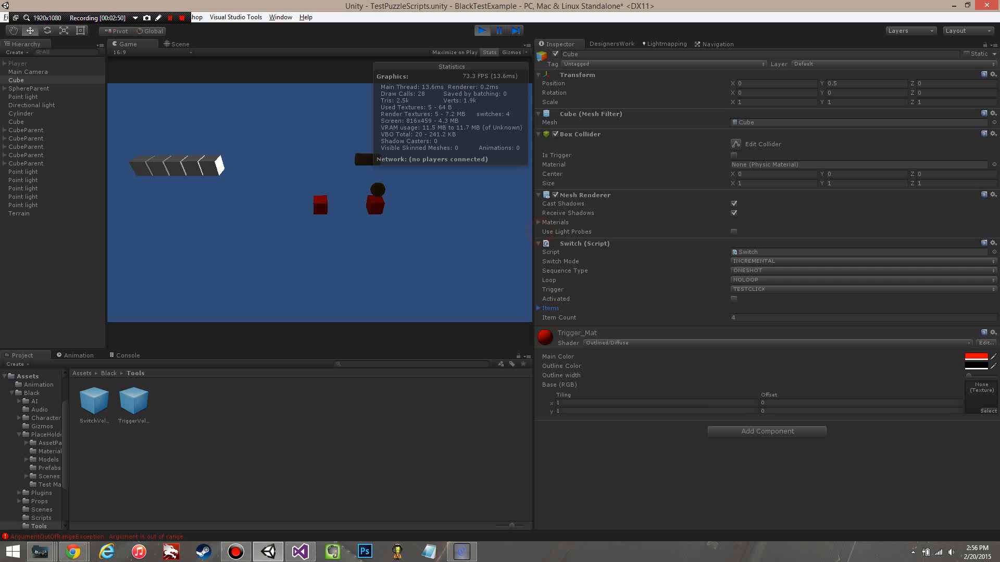
pyautogui.click(321, 208)
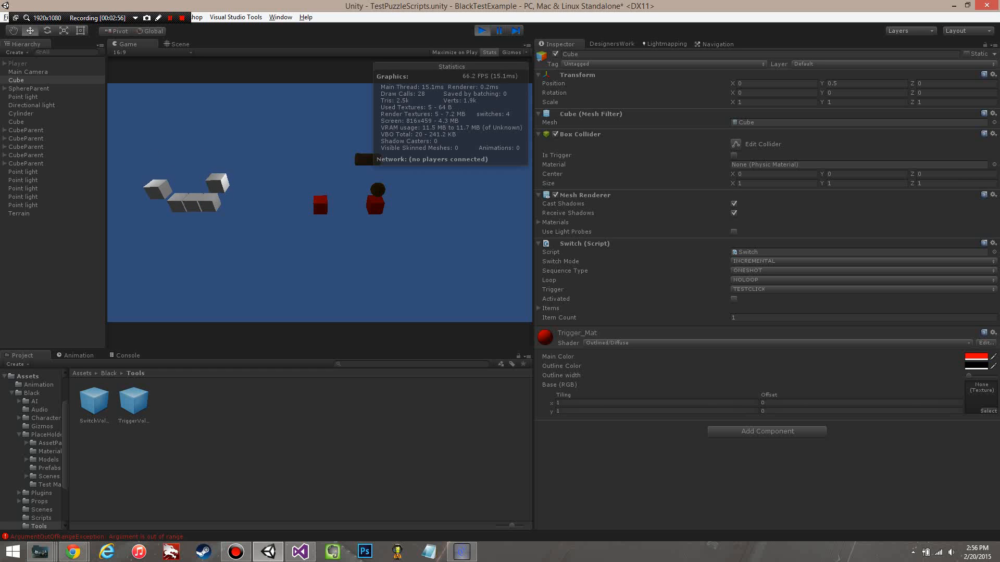
pyautogui.click(482, 30)
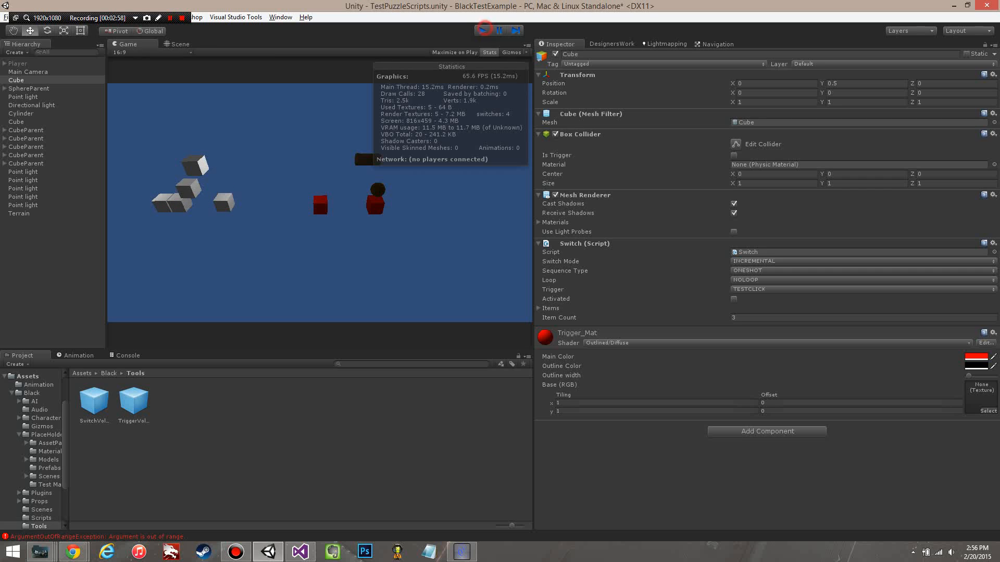
# Step: Run the scene again, set the Switch Mode to INCREMENTAL, and trigger the red switch cube once
pyautogui.hotkey('ctrl', 'p')
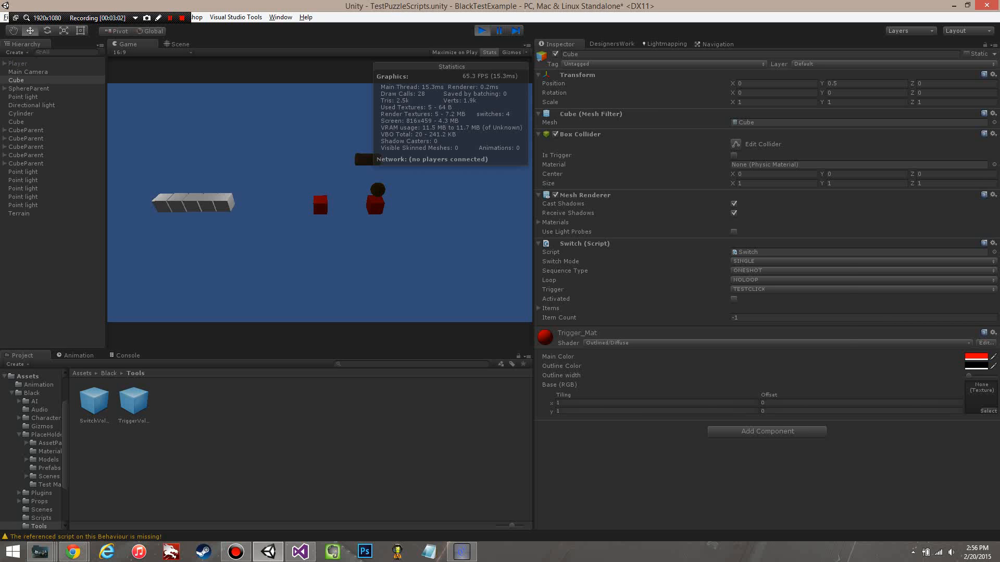
pyautogui.click(760, 261)
pyautogui.click(776, 332)
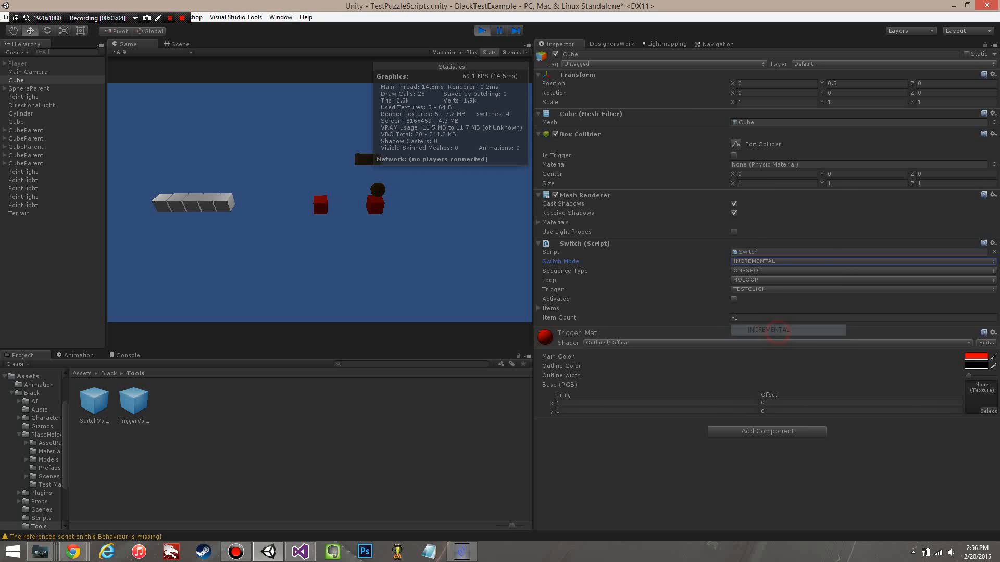
pyautogui.click(319, 205)
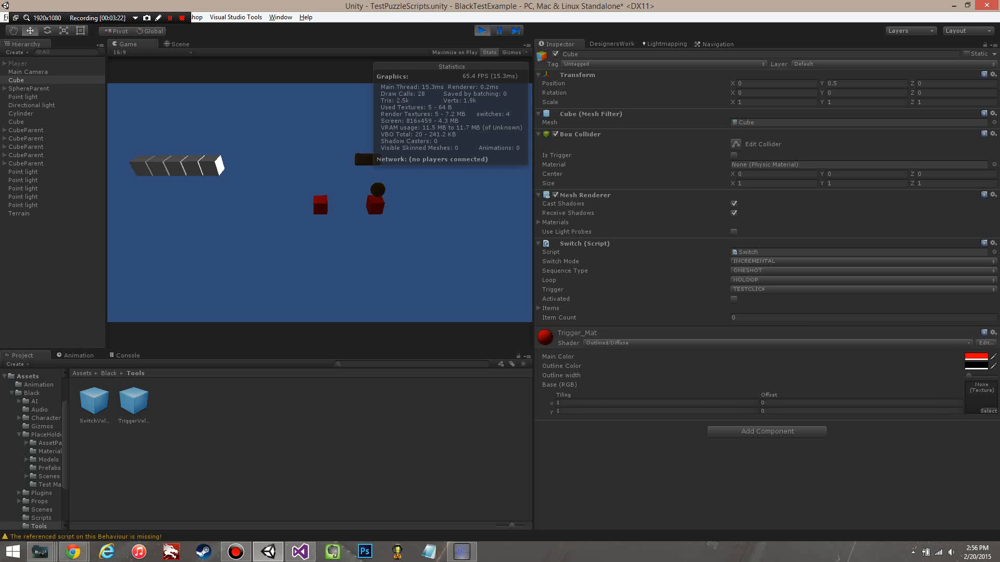
# Step: Try SWITCHABLE as the Sequence Type in the running scene and exit play mode
pyautogui.click(759, 270)
pyautogui.click(765, 291)
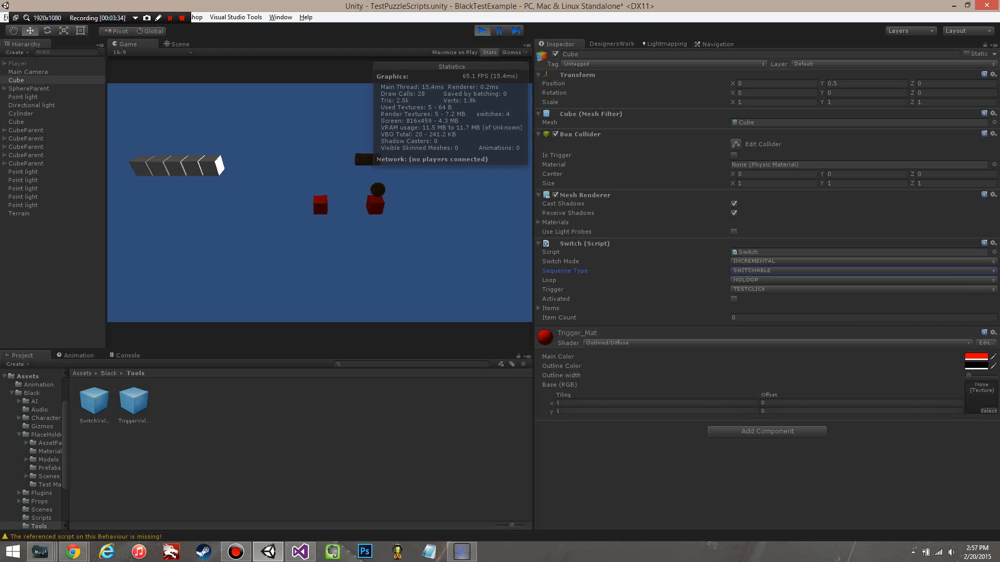
pyautogui.hotkey('ctrl', 'p')
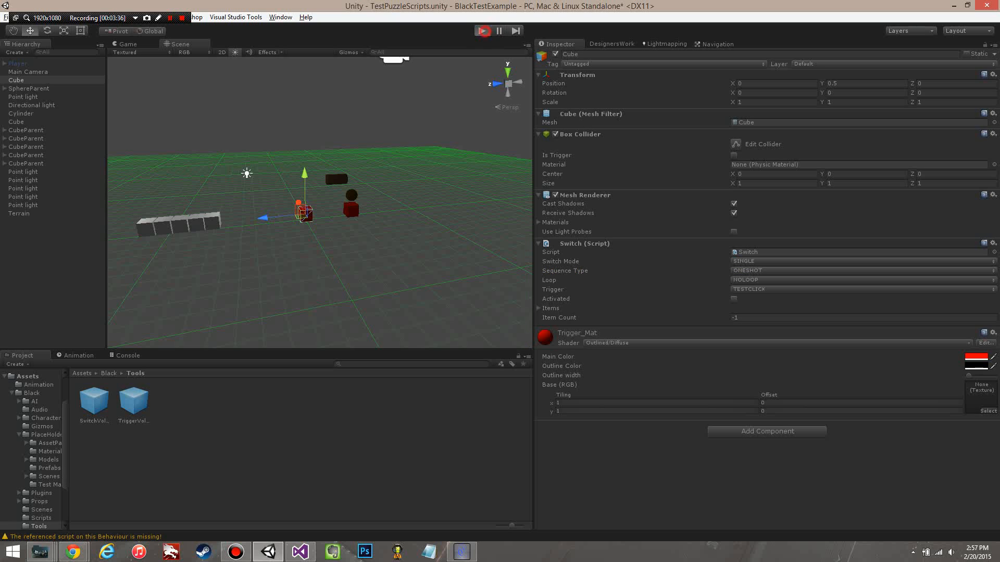
# Step: Run the scene with Switch Mode INCREMENTAL and Sequence Type SWITCHABLE, and trigger the red switch cube
pyautogui.hotkey('ctrl', 'p')
pyautogui.click(779, 261)
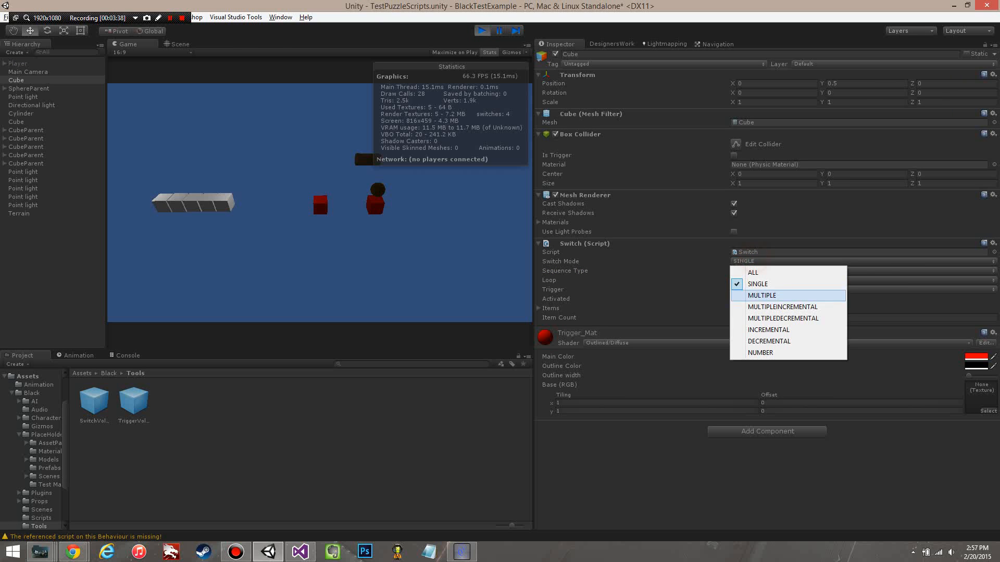
pyautogui.click(780, 330)
pyautogui.click(758, 271)
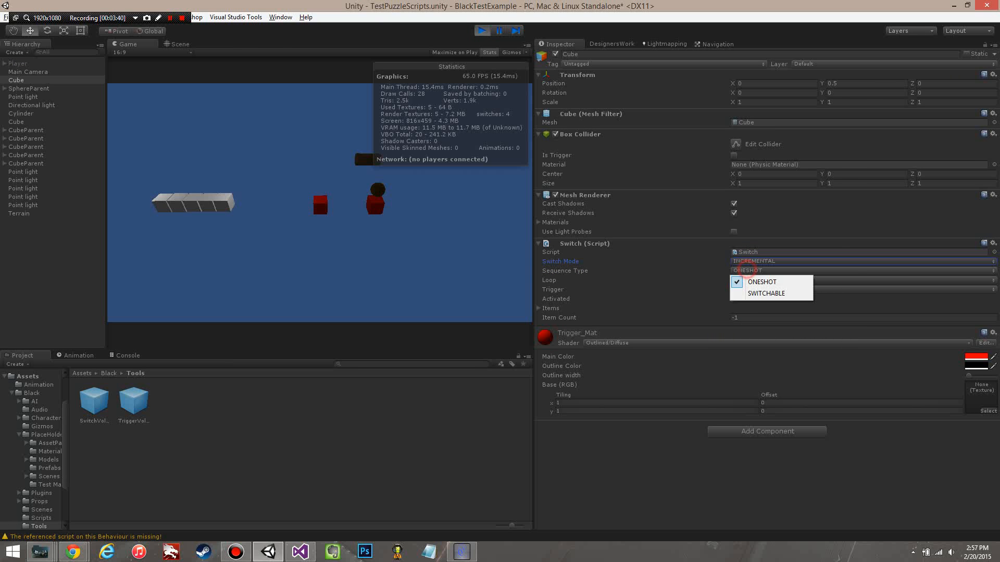
pyautogui.click(759, 292)
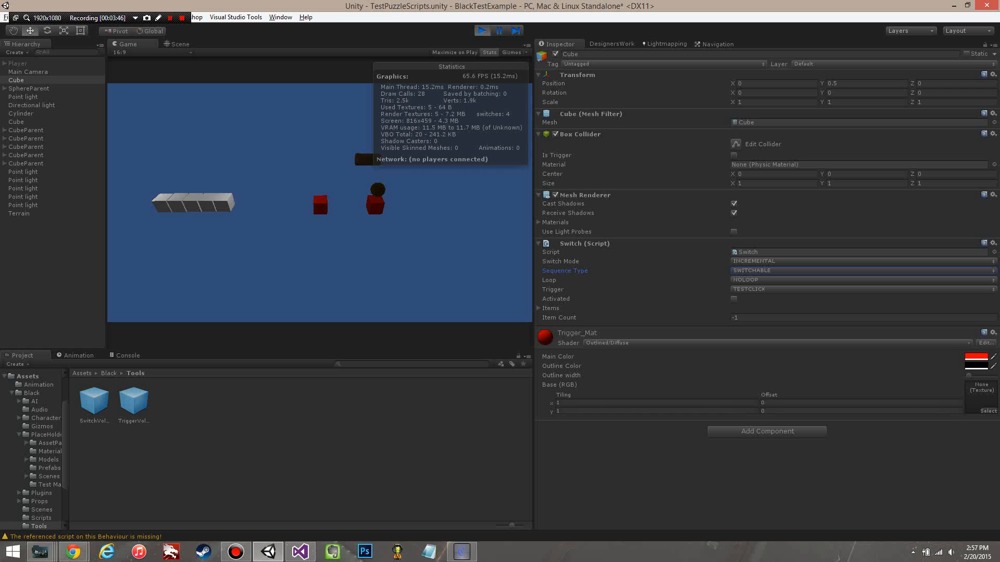
pyautogui.click(316, 227)
pyautogui.click(319, 208)
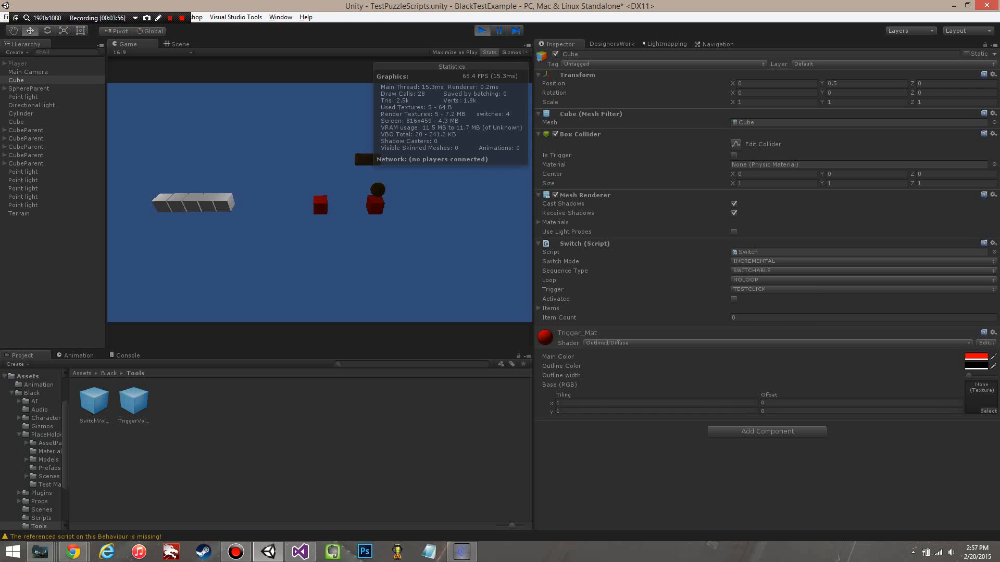
# Step: Test the Switch script's Loop setting as LOOPABLE and as REVERSELOOP, and exit play mode
pyautogui.click(751, 280)
pyautogui.click(750, 304)
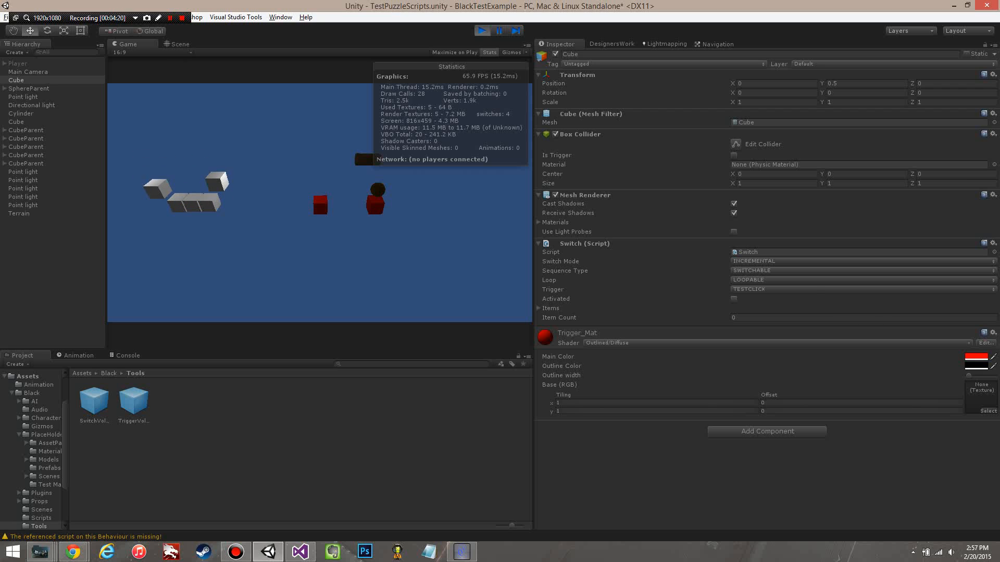
pyautogui.click(771, 280)
pyautogui.click(769, 314)
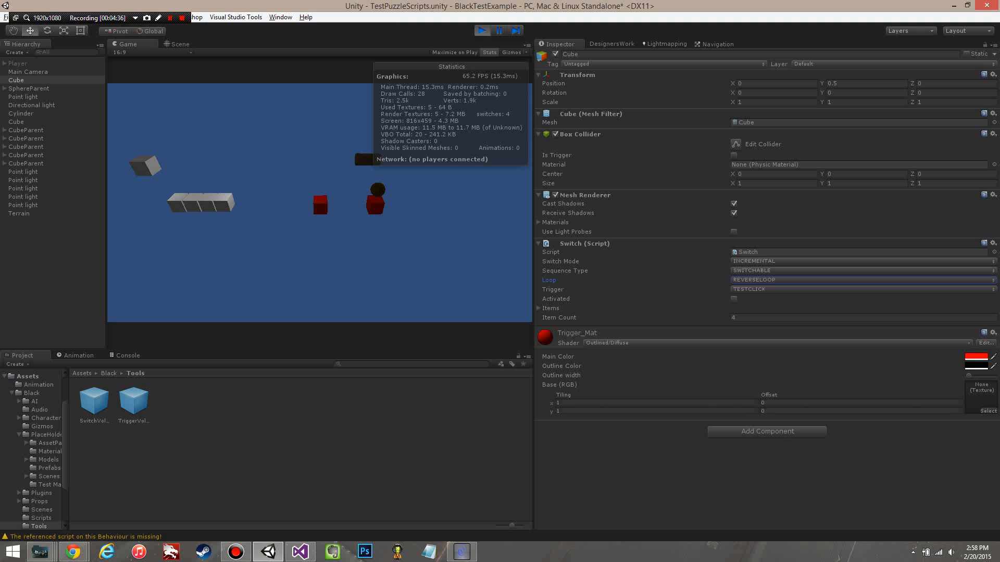
pyautogui.hotkey('ctrl', 'p')
# Step: Review the available Trigger options of the Cube's Switch script, keeping the Cube selected
pyautogui.click(741, 289)
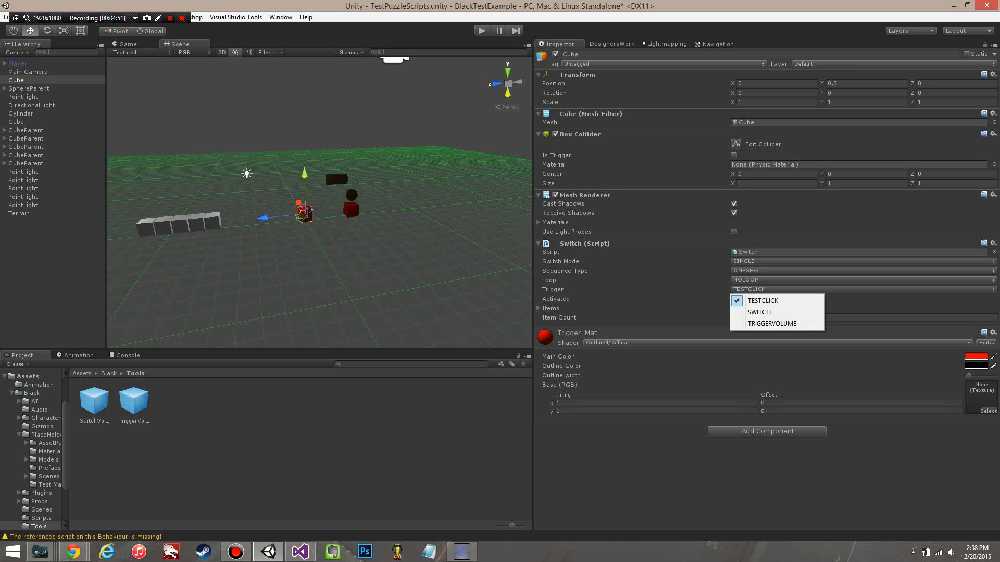
pyautogui.click(351, 250)
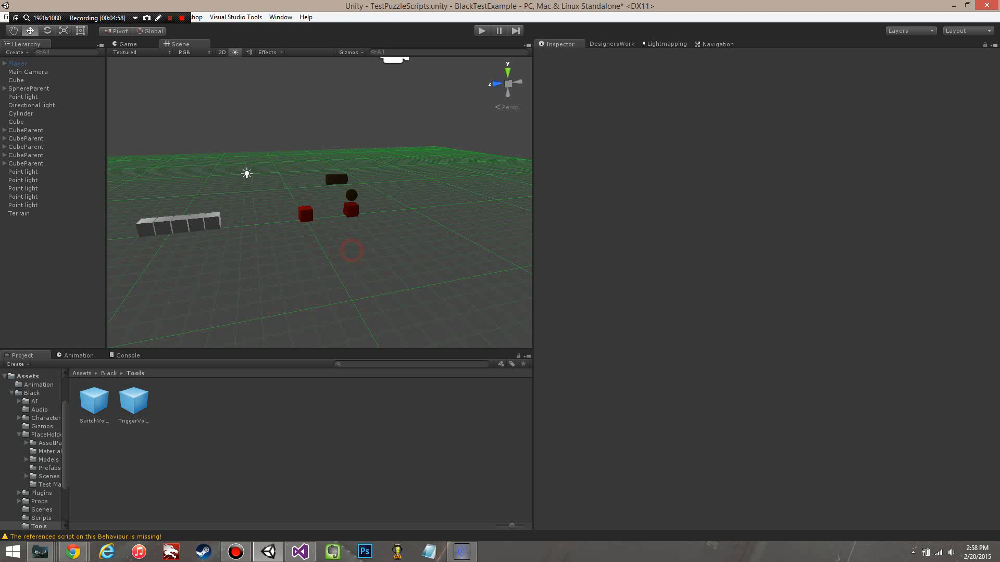
pyautogui.click(21, 80)
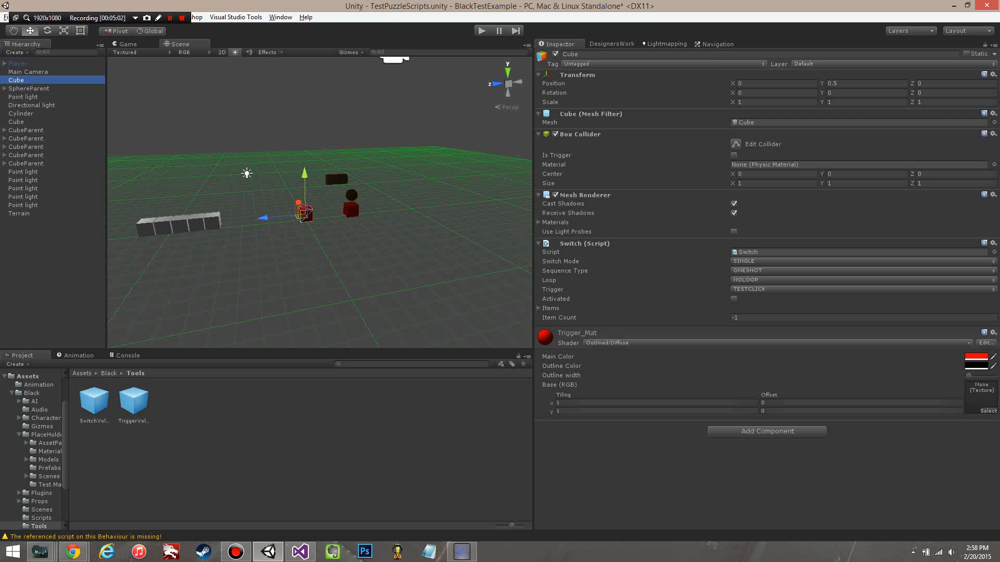
# Step: Select the child Cube at the end of the grey row nearest the red switch cubes
pyautogui.moveTo(388, 234); pyautogui.dragTo(435, 244, button='right')
pyautogui.press('w')
pyautogui.press('s')
pyautogui.click(287, 204)
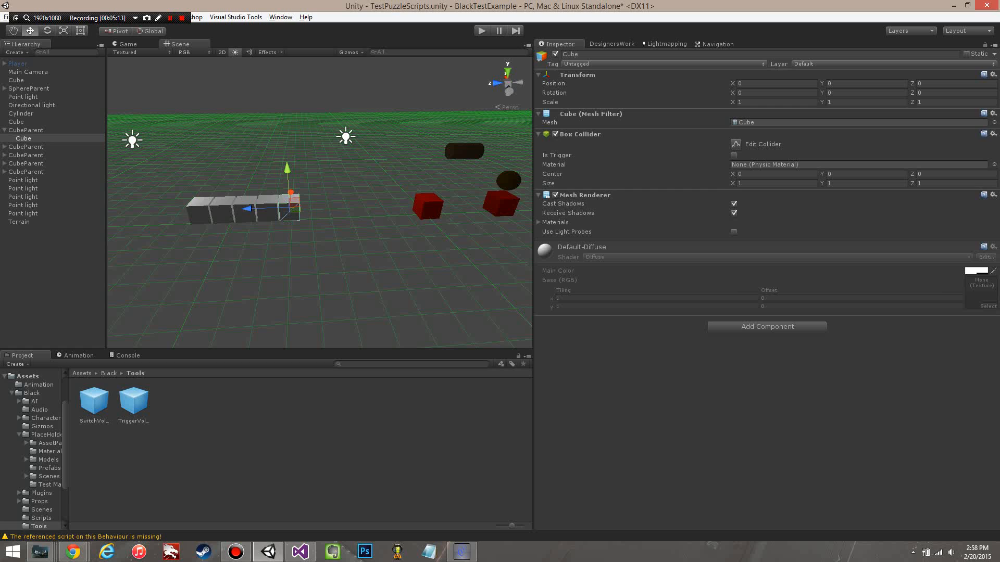
# Step: Select the CubeParent of the grey cube nearest the red cubes and open its SwitchItems script for editing
pyautogui.click(254, 237)
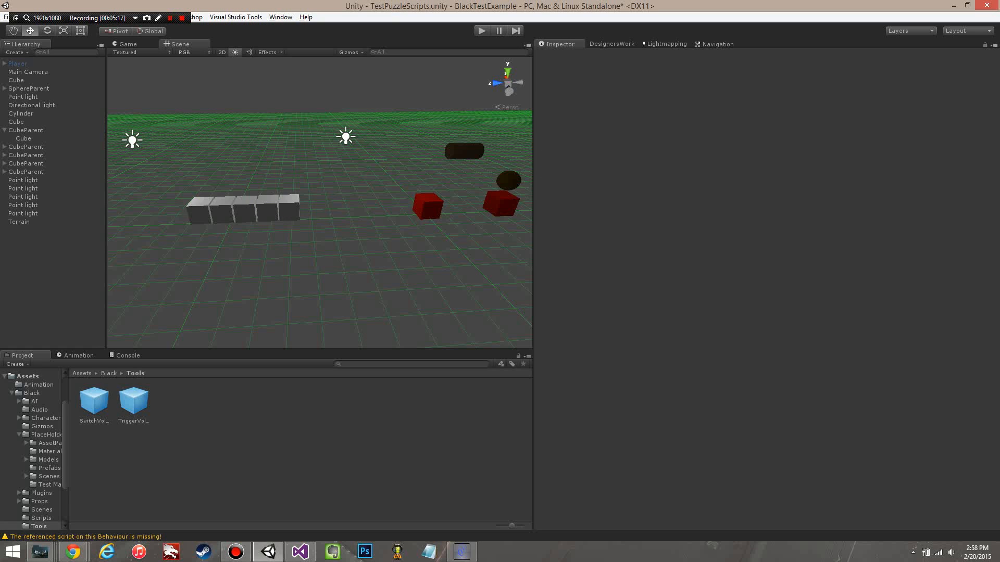
pyautogui.click(26, 130)
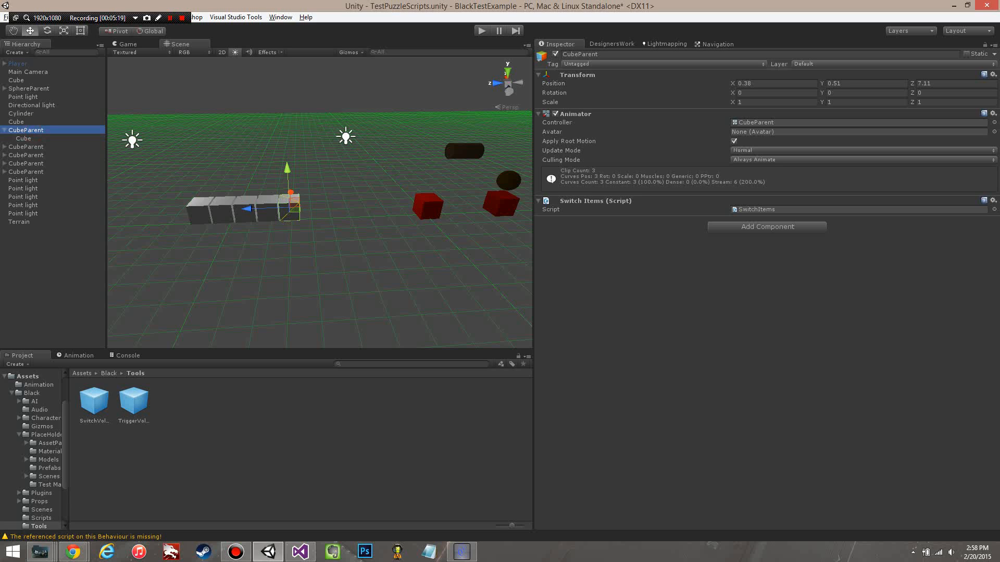
pyautogui.click(5, 130)
pyautogui.rightClick(615, 201)
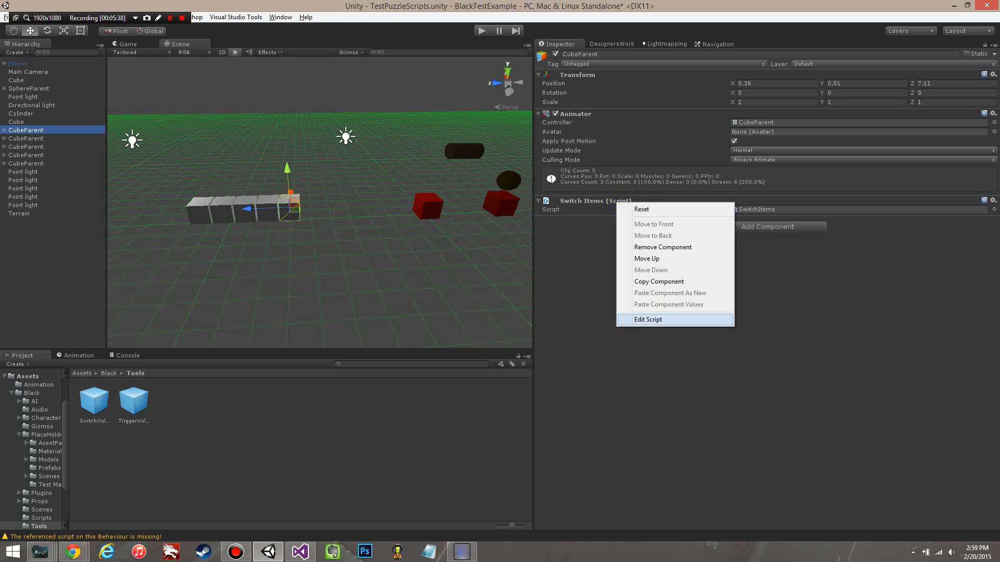
pyautogui.click(641, 320)
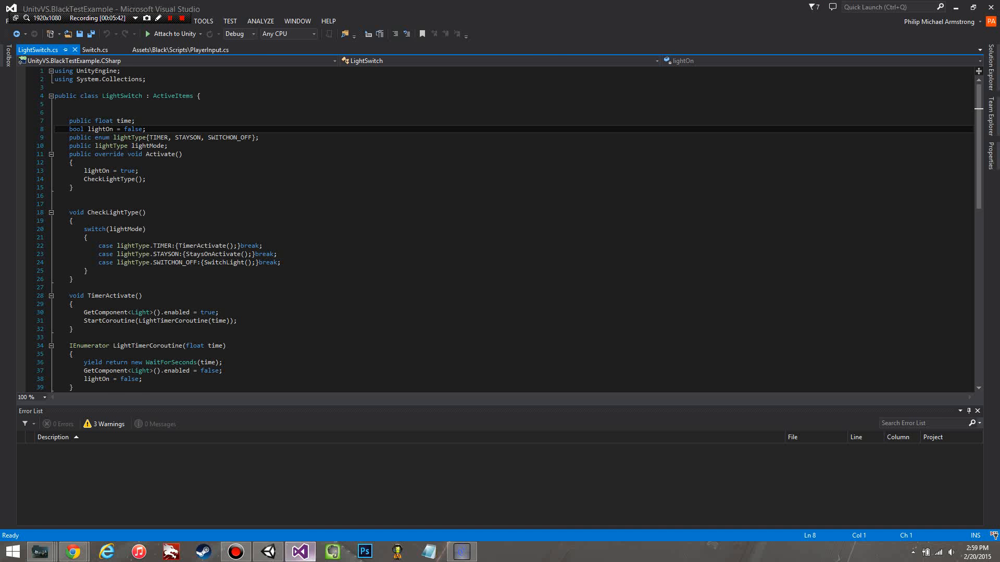
pyautogui.hotkey('alt', 'Tab')
pyautogui.rightClick(608, 201)
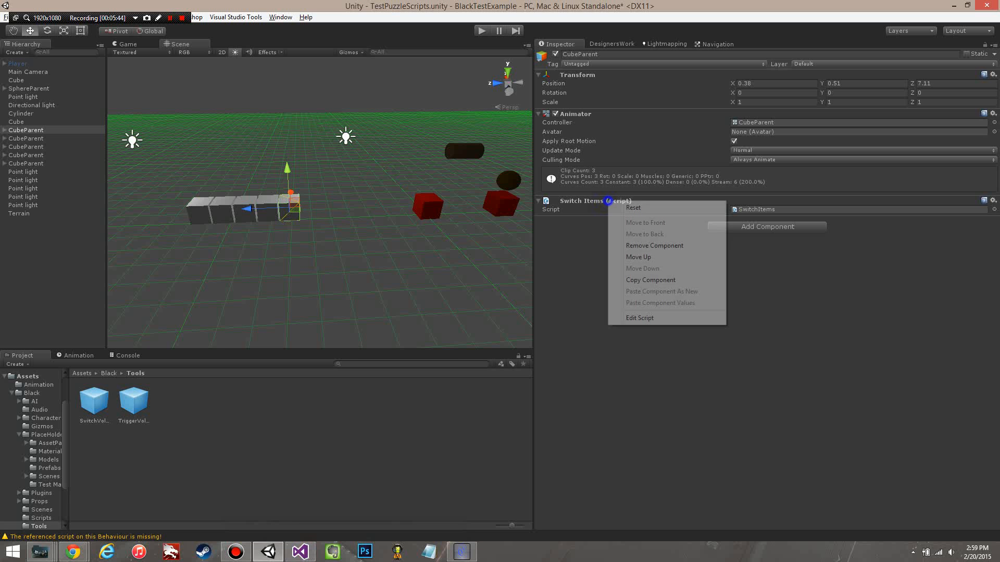
pyautogui.click(640, 317)
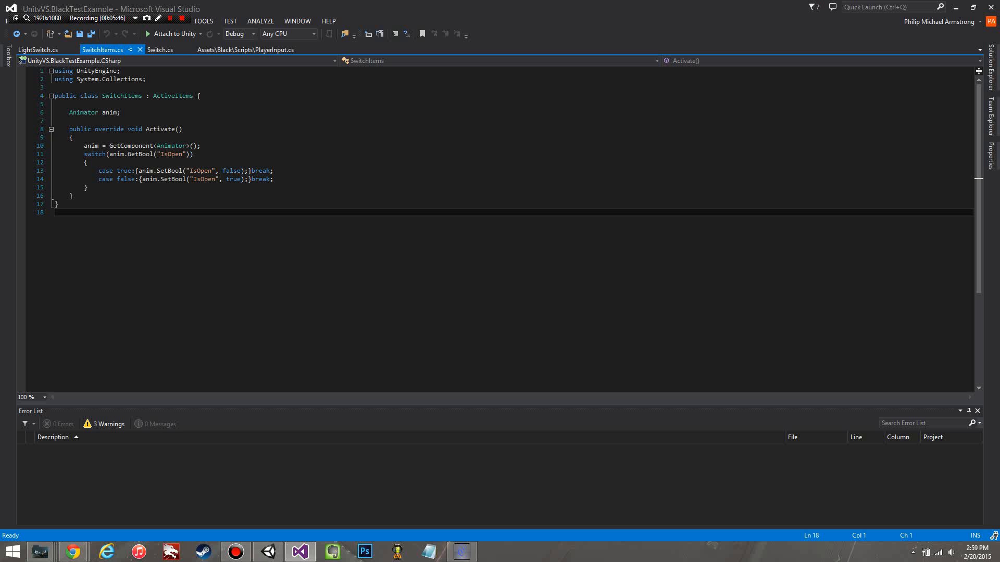
# Step: Insert a blank line between the GetComponent<Animator>() assignment and the switch statement in the SwitchItems Activate method
pyautogui.click(310, 235)
pyautogui.click(211, 145)
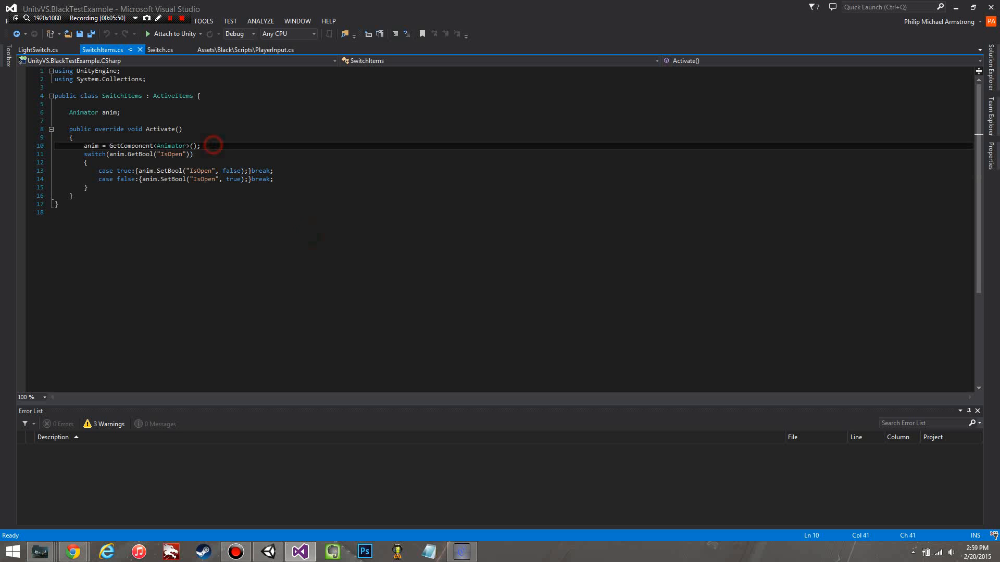
pyautogui.press('Return')
pyautogui.press('Down')
# Step: Examine the switch statement on the IsOpen bool in SwitchItems.cs, and look at the Switch.cs script
pyautogui.hotkey('shift', 'End')
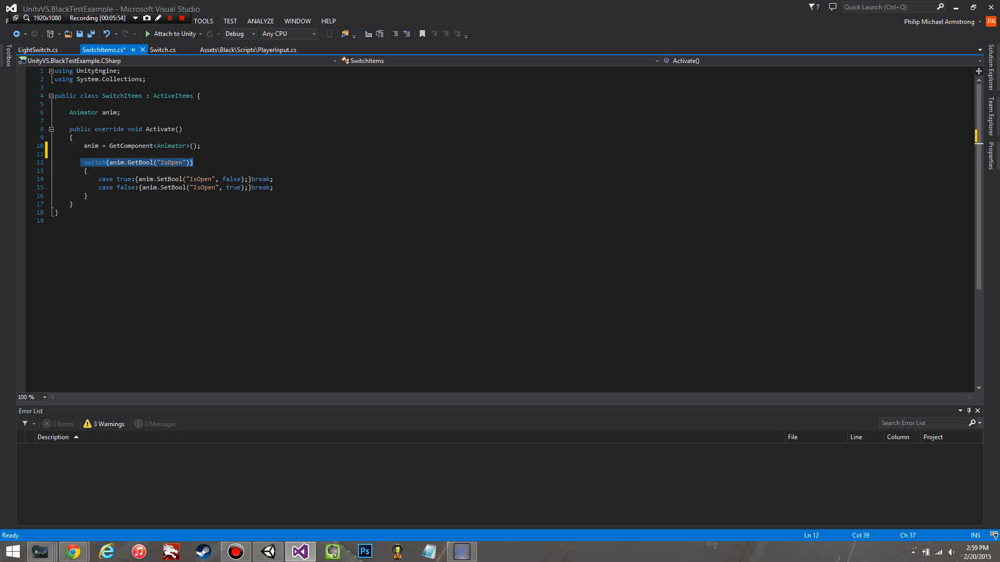
pyautogui.click(206, 169)
pyautogui.moveTo(80, 161); pyautogui.dragTo(195, 162)
pyautogui.click(223, 162)
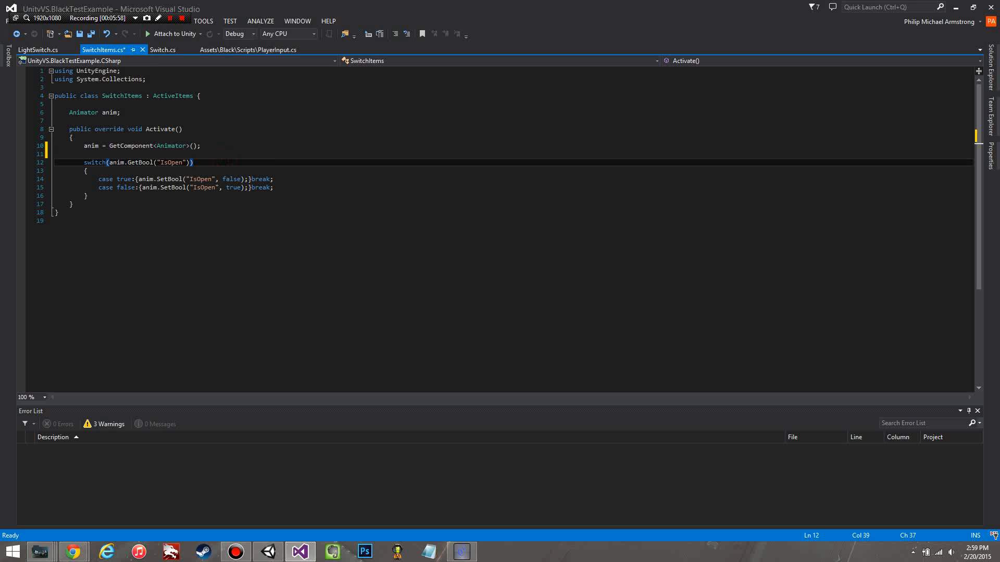
pyautogui.click(236, 169)
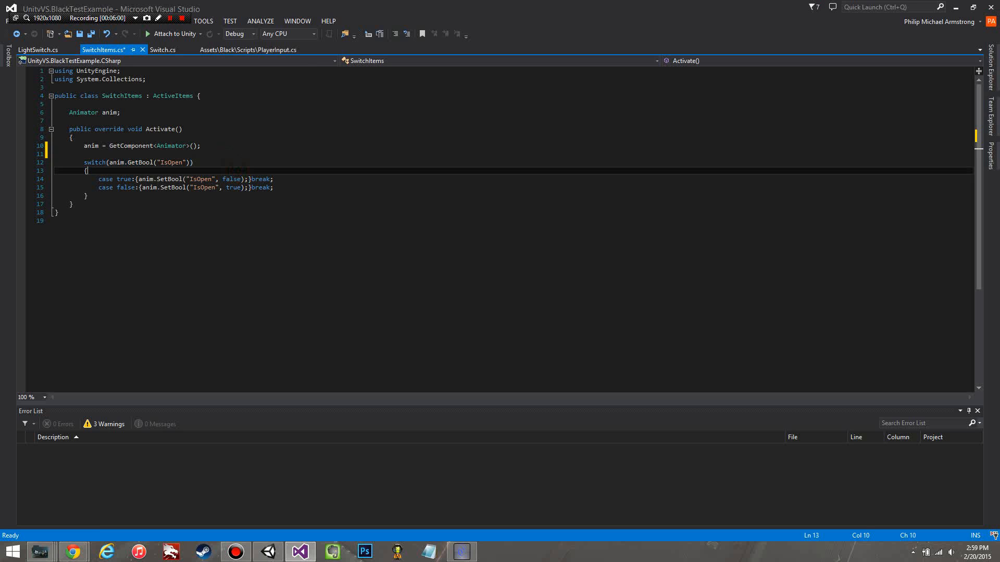
pyautogui.click(145, 202)
pyautogui.moveTo(84, 162); pyautogui.dragTo(219, 162)
pyautogui.click(270, 163)
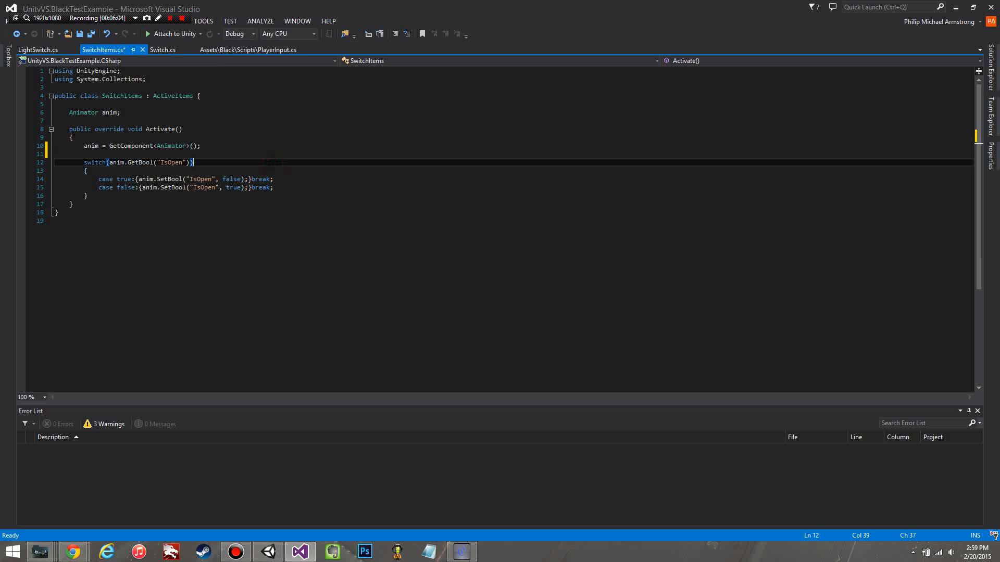
pyautogui.click(236, 204)
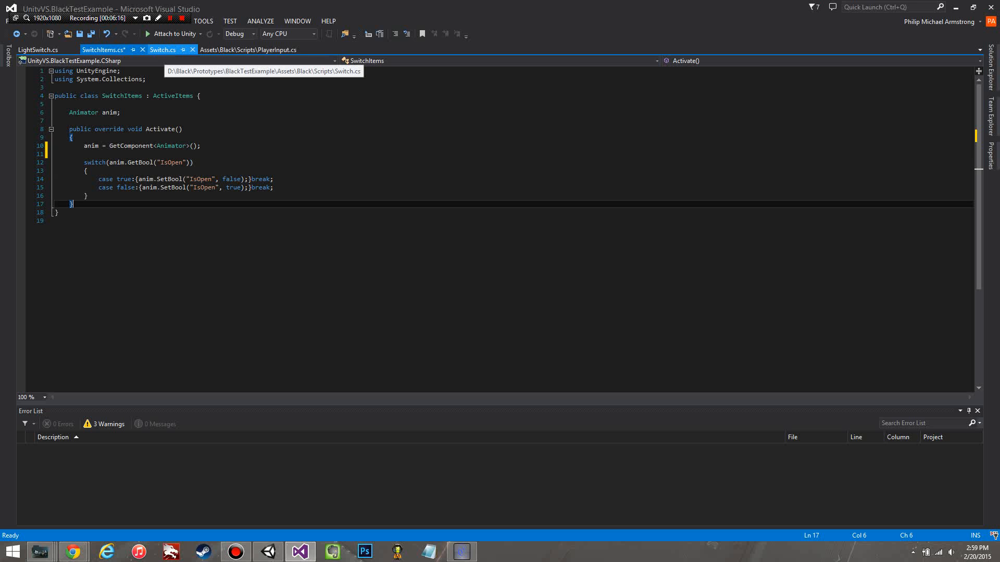
pyautogui.click(163, 50)
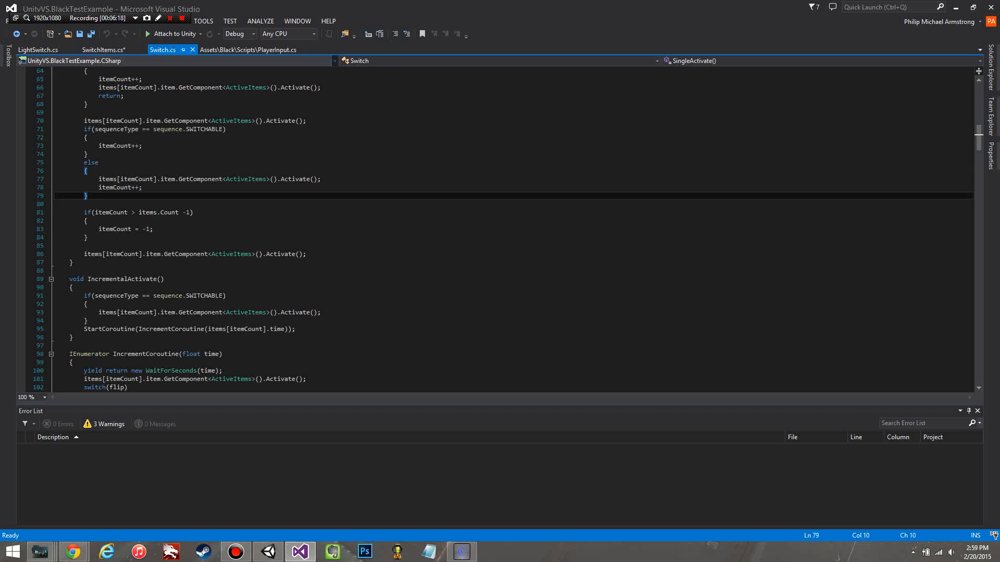
# Step: Switch back to Unity, widen the Scene view and open the Animator window with the CubeParent controller's state graph
pyautogui.click(955, 8)
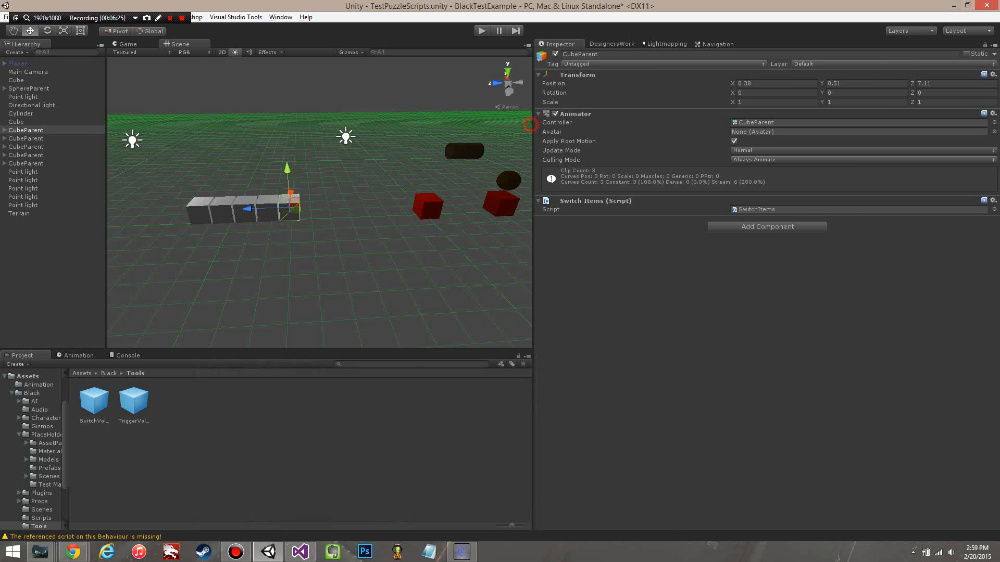
pyautogui.moveTo(533, 99); pyautogui.dragTo(675, 104)
pyautogui.moveTo(442, 203); pyautogui.dragTo(484, 210, button='middle')
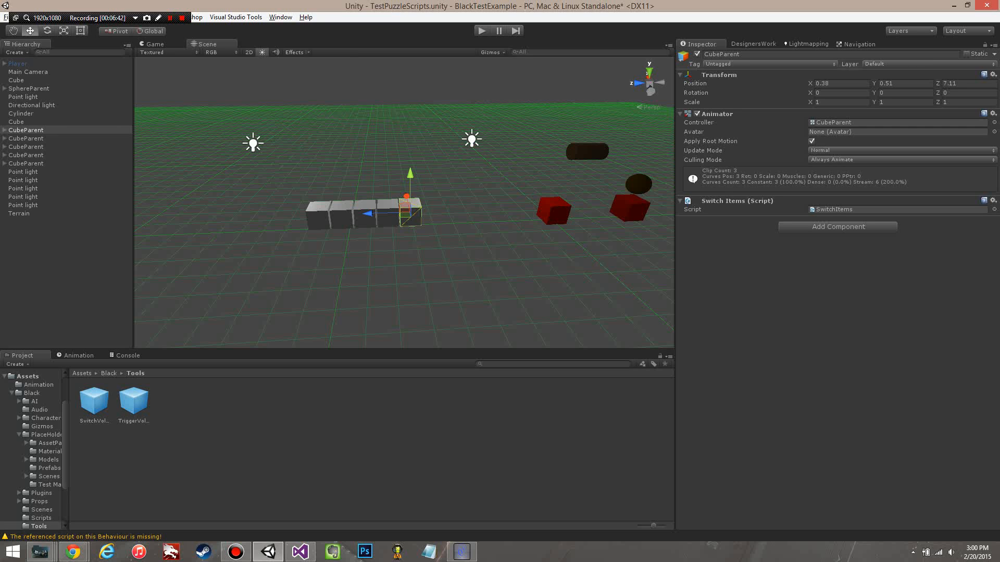
pyautogui.click(280, 17)
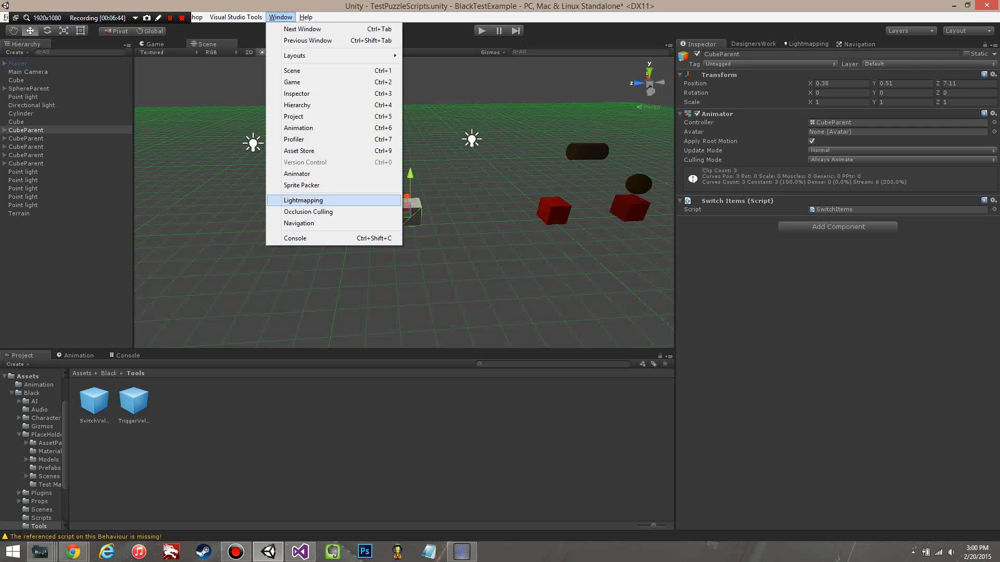
pyautogui.click(297, 173)
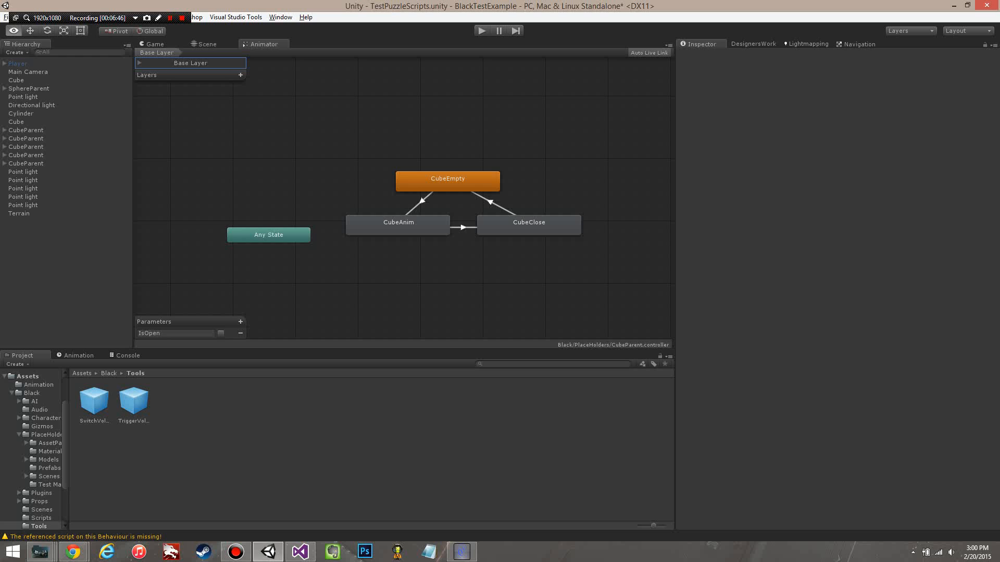
pyautogui.keyDown('alt'); pyautogui.moveTo(364, 177); pyautogui.dragTo(340, 150); pyautogui.keyUp('alt')
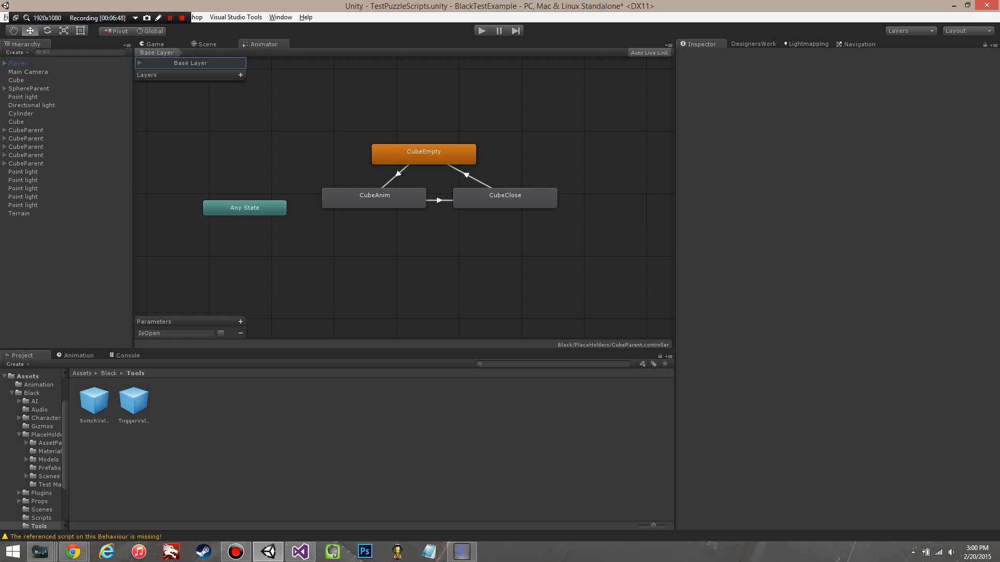
# Step: Inspect the speed, motion and transitions of the CubeEmpty, CubeAnim and CubeClose animator states
pyautogui.click(417, 149)
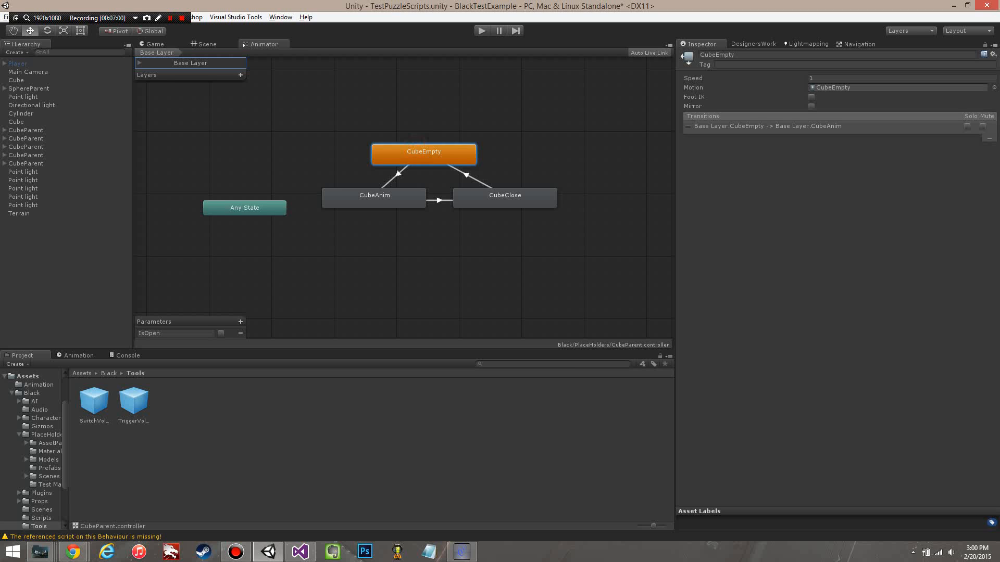
pyautogui.click(381, 201)
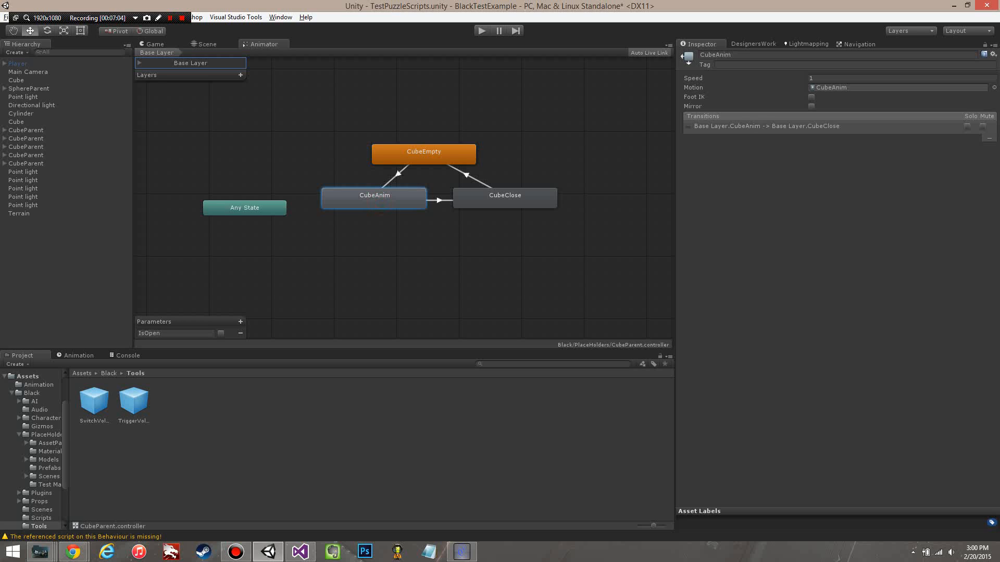
pyautogui.click(487, 197)
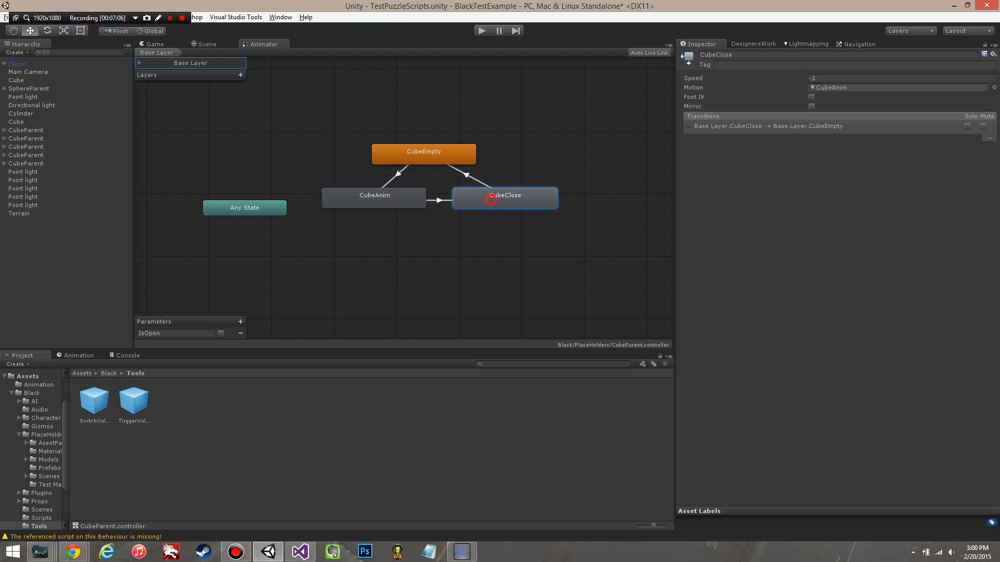
pyautogui.click(385, 196)
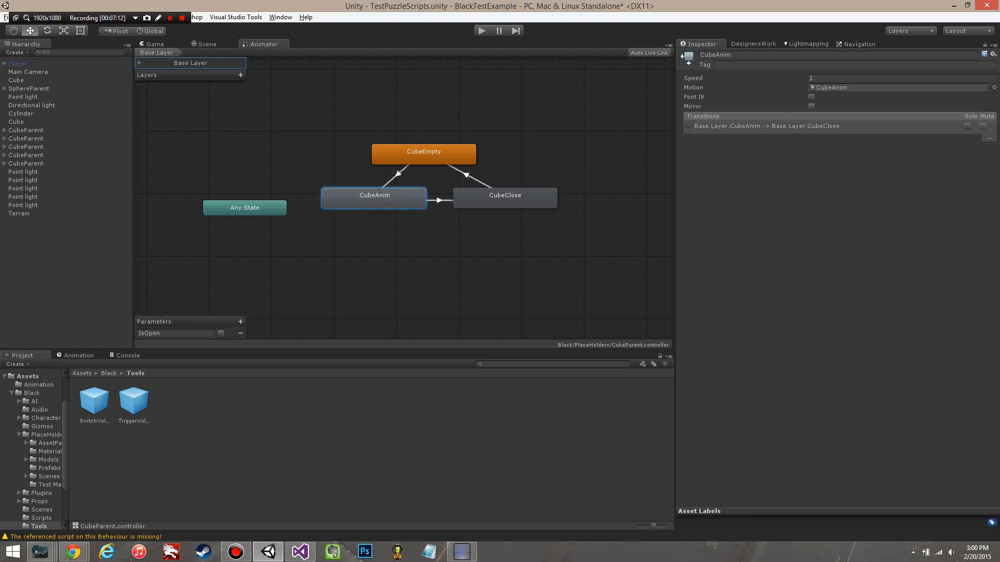
# Step: Add an Int parameter named IsSwitch to the CubeParent animator controller
pyautogui.click(241, 321)
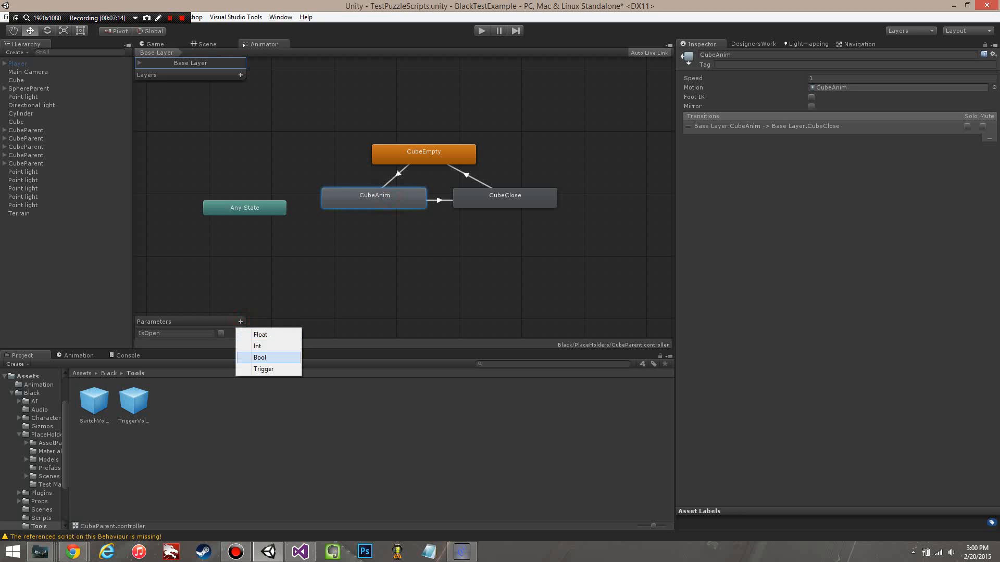
pyautogui.click(263, 345)
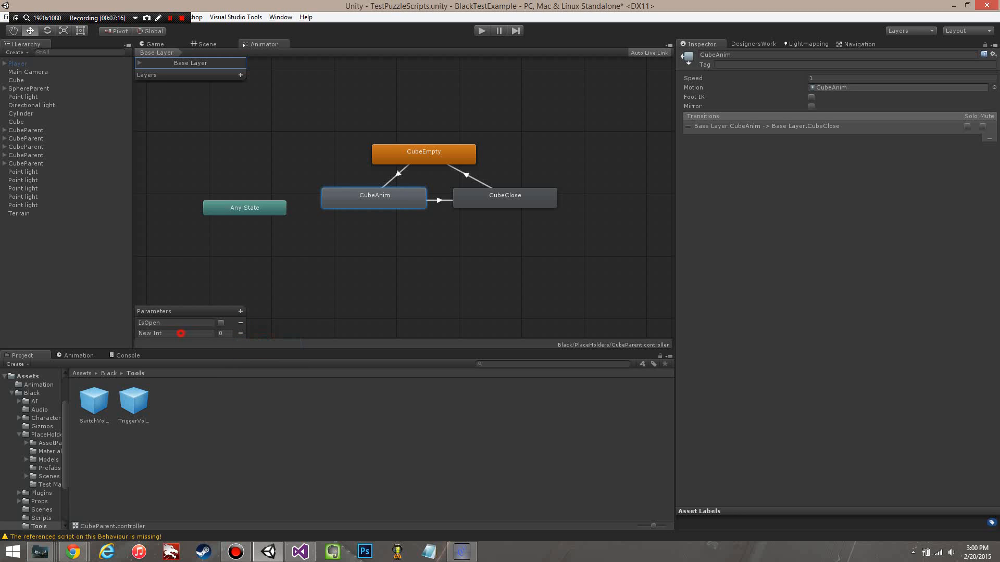
pyautogui.click(181, 334)
pyautogui.write('IsOpen')
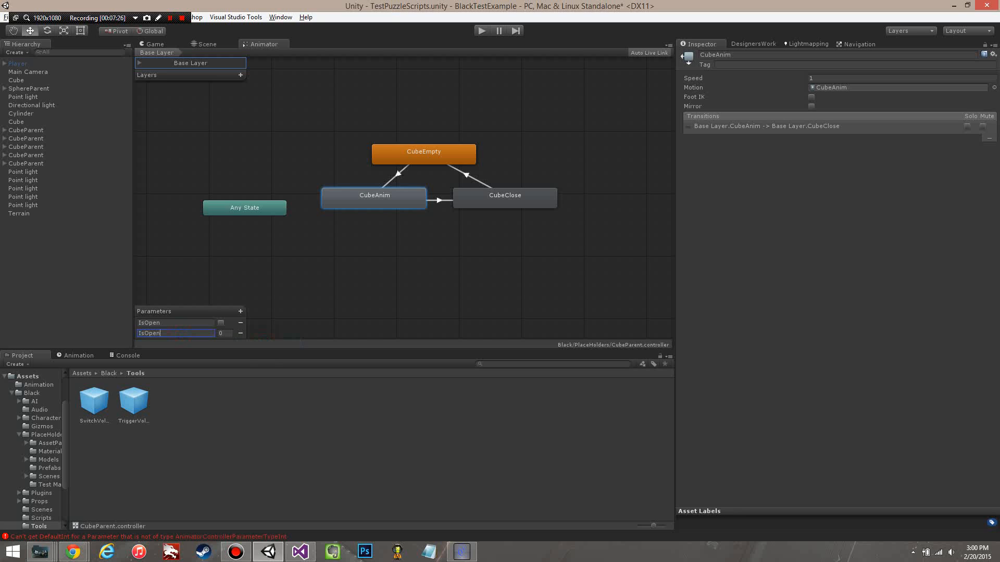
pyautogui.press('BackSpace')
pyautogui.press('BackSpace')
pyautogui.press('BackSpace')
pyautogui.press('BackSpace')
pyautogui.write('Sw')
# Step: Try to set the default value of the IsSwitch parameter to 1
pyautogui.click(226, 333)
pyautogui.click(357, 207)
pyautogui.click(224, 334)
pyautogui.write('1')
# Step: Set the condition of the CubeEmpty to CubeAnim transition to IsSwitch Equals 2
pyautogui.click(398, 173)
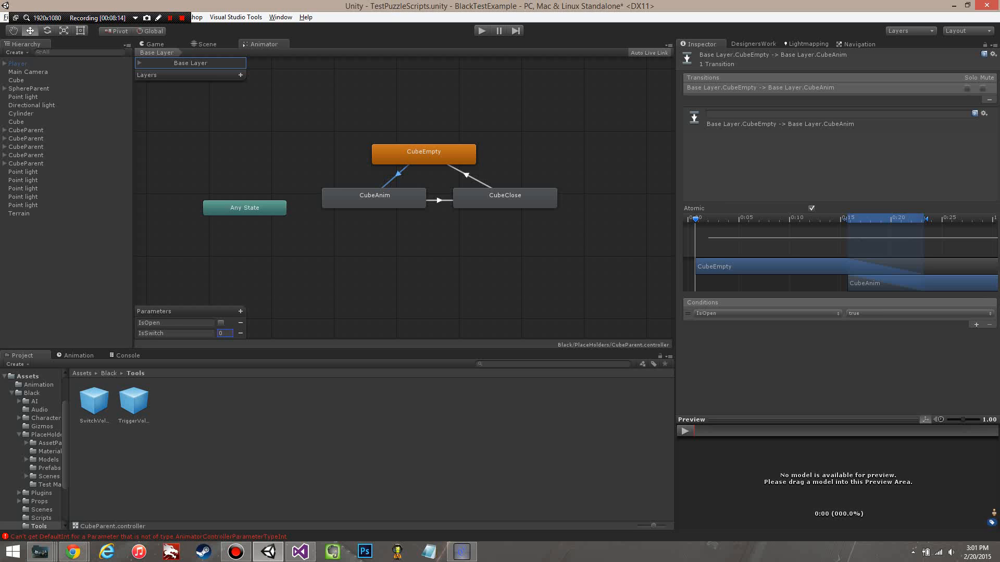
pyautogui.click(750, 313)
pyautogui.click(719, 334)
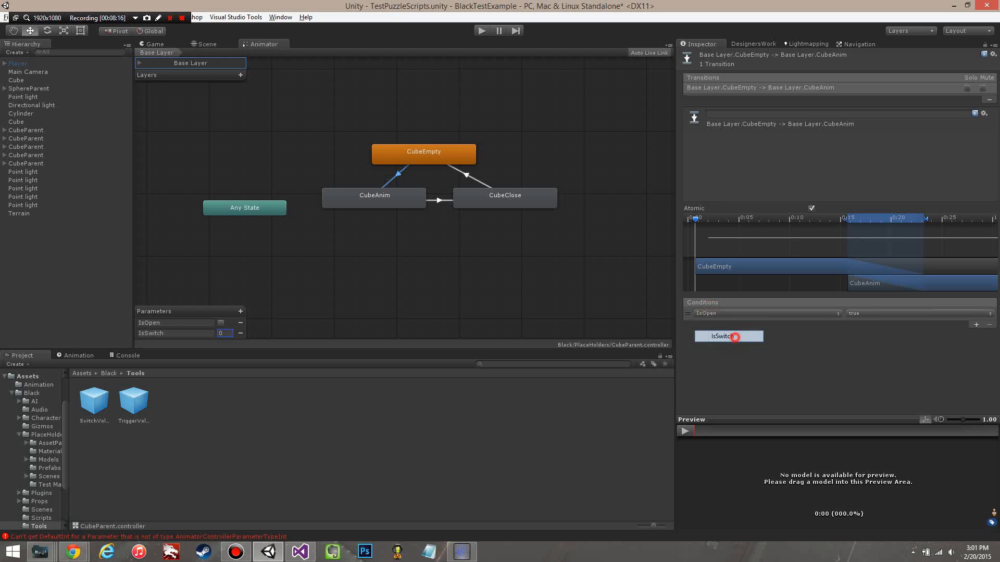
pyautogui.click(881, 314)
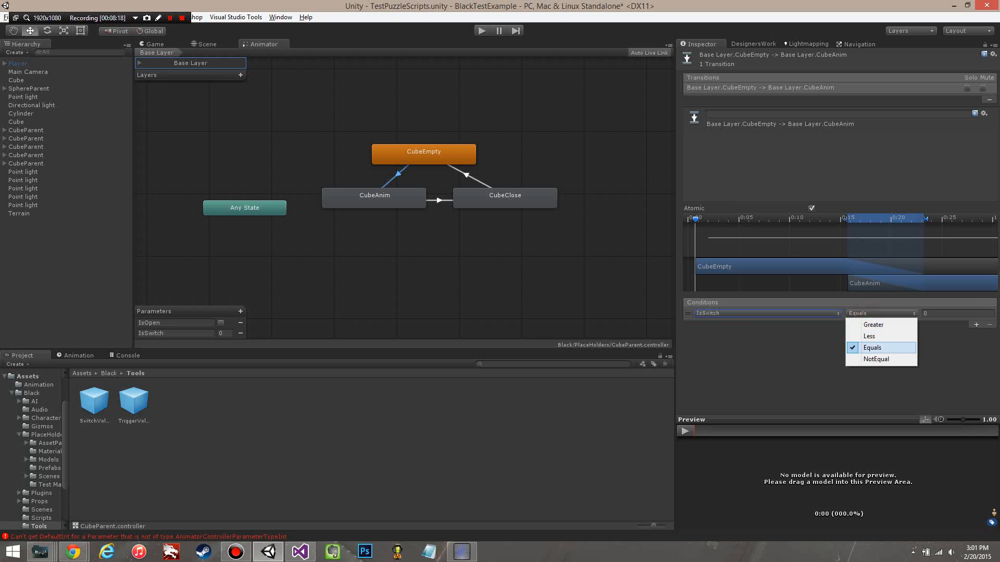
pyautogui.click(893, 347)
pyautogui.click(929, 313)
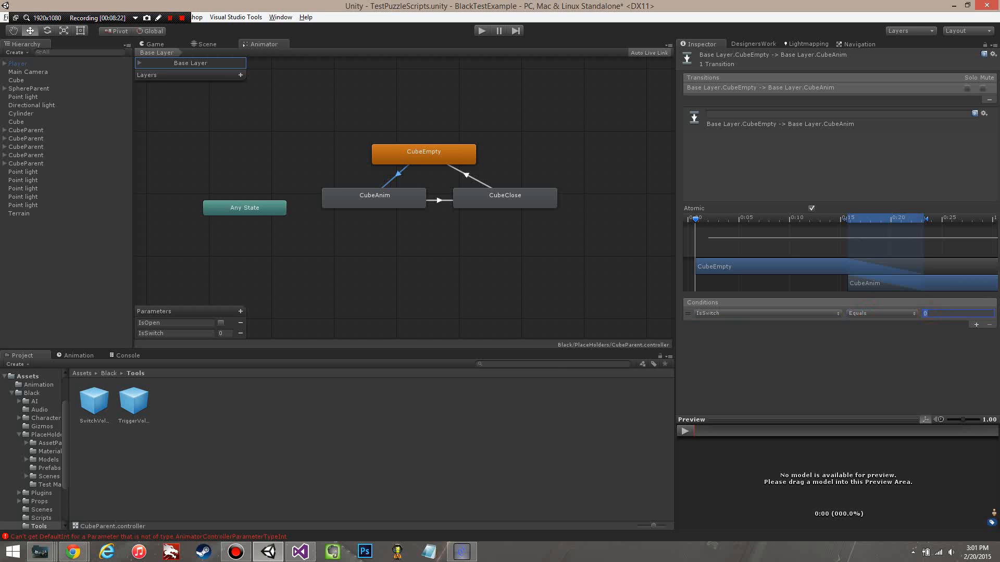
pyautogui.write('1')
pyautogui.press('BackSpace')
pyautogui.write('2')
# Step: Set the condition of the CubeAnim to CubeClose transition to IsSwitch Equals 2
pyautogui.click(439, 200)
pyautogui.click(729, 313)
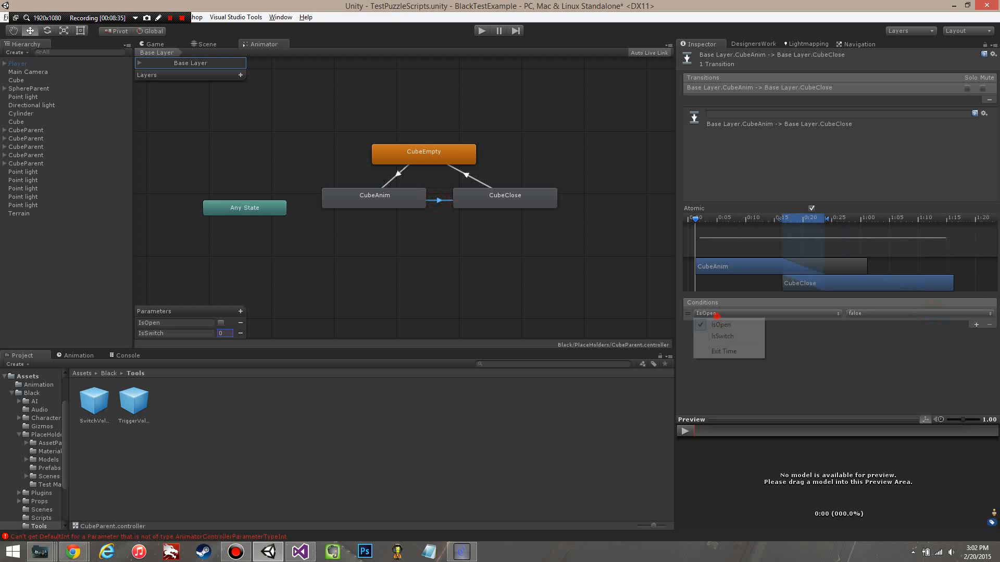
pyautogui.click(713, 335)
pyautogui.click(931, 313)
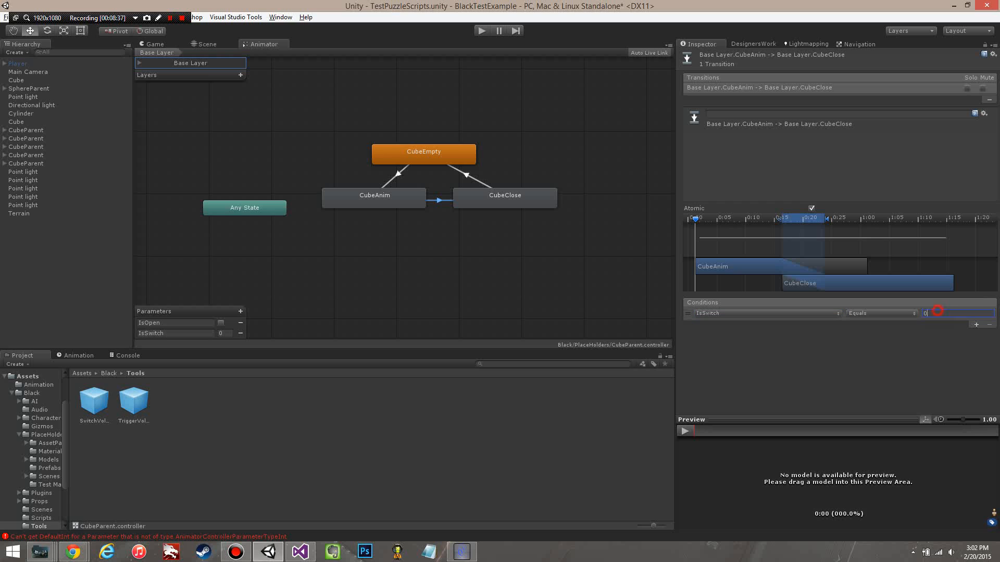
pyautogui.write('2')
pyautogui.doubleClick(941, 315)
# Step: Restore the condition of the CubeAnim to CubeClose transition to IsOpen false
pyautogui.click(788, 313)
pyautogui.click(732, 336)
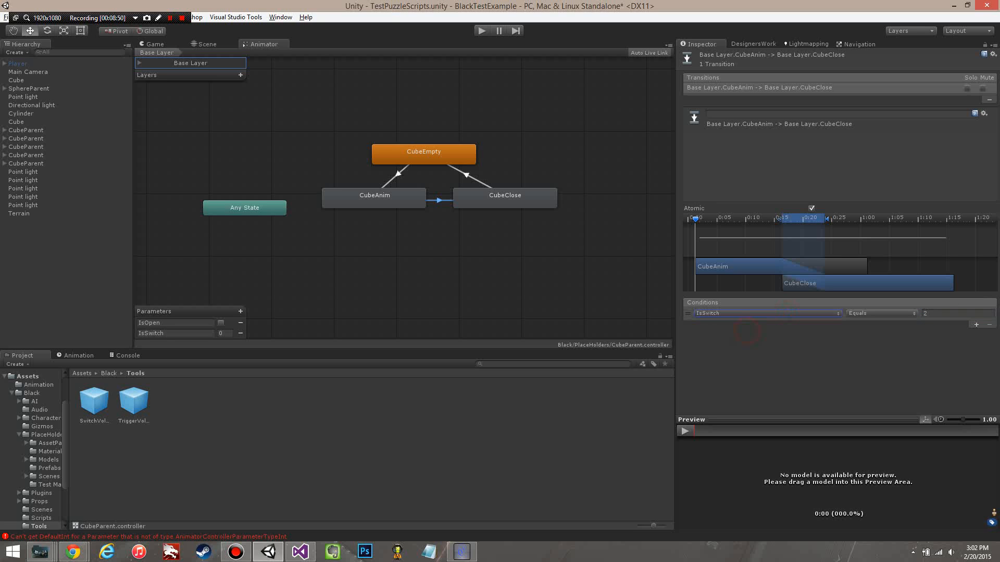
pyautogui.click(742, 313)
pyautogui.click(729, 325)
pyautogui.click(864, 313)
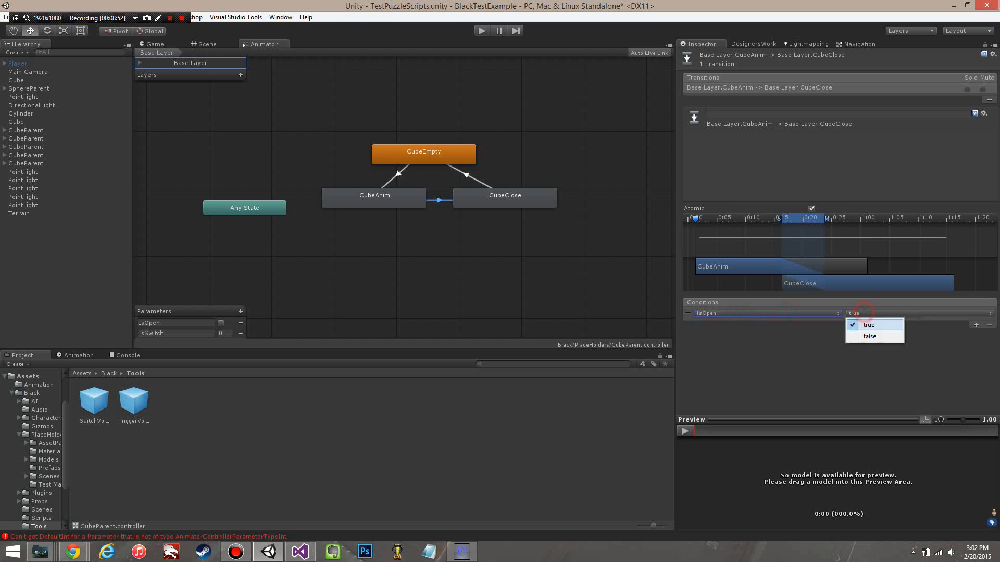
pyautogui.click(875, 336)
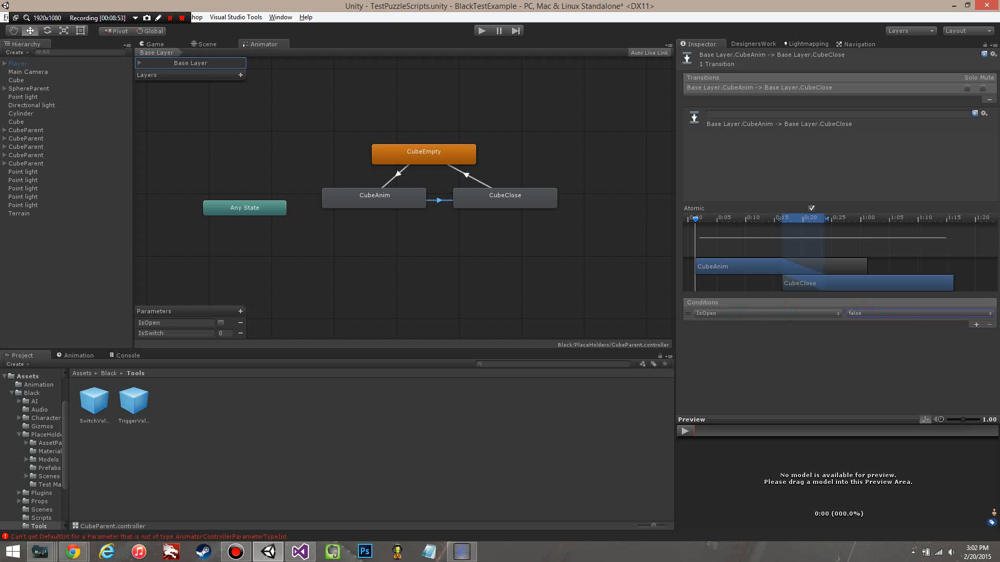
# Step: Restore the condition of the CubeEmpty to CubeAnim transition to IsOpen true
pyautogui.click(399, 174)
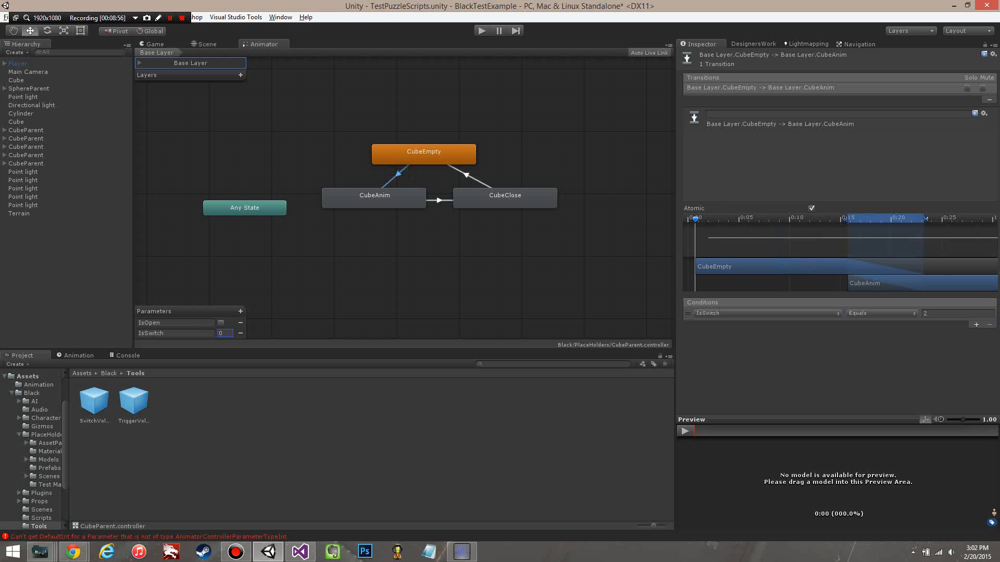
pyautogui.click(765, 313)
pyautogui.click(713, 324)
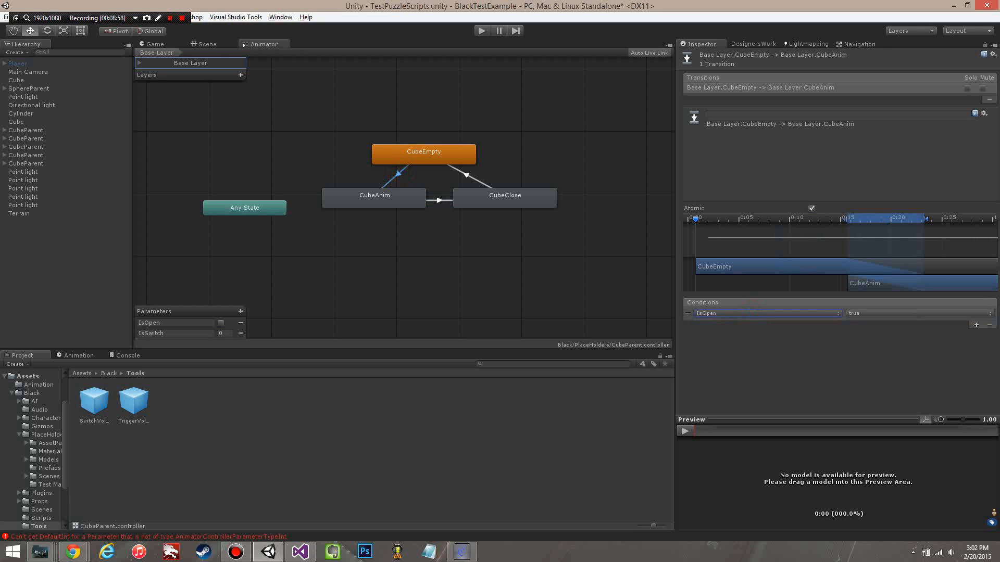
# Step: Deselect the transition, highlight the IsSwitch parameter and its value, and return to the Scene view
pyautogui.click(487, 300)
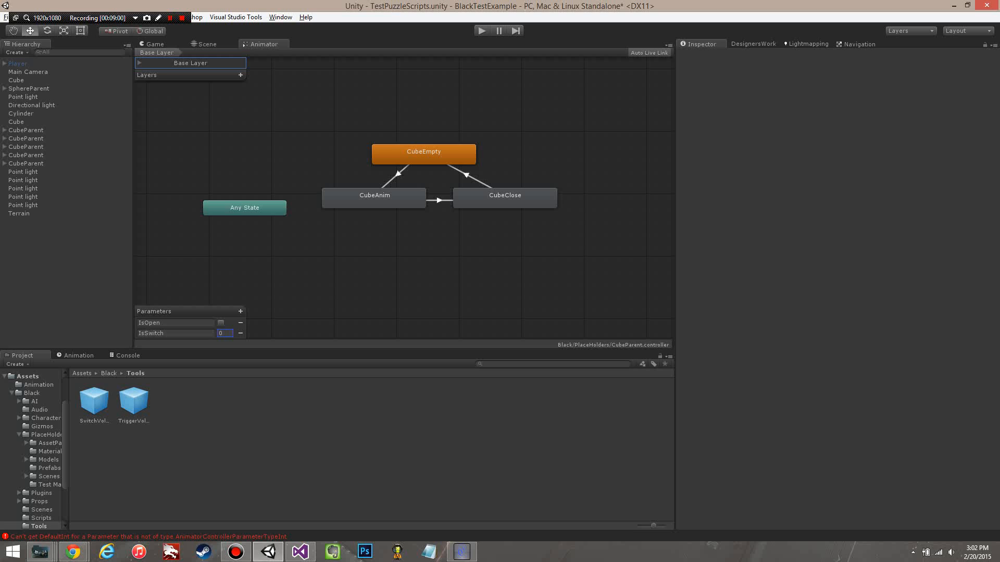
pyautogui.doubleClick(174, 333)
pyautogui.click(229, 334)
pyautogui.click(206, 43)
# Step: Play the scene and set the red Cube's Switch script to INCREMENTAL mode, SWITCHABLE sequence type and REVERSELOOP
pyautogui.click(481, 30)
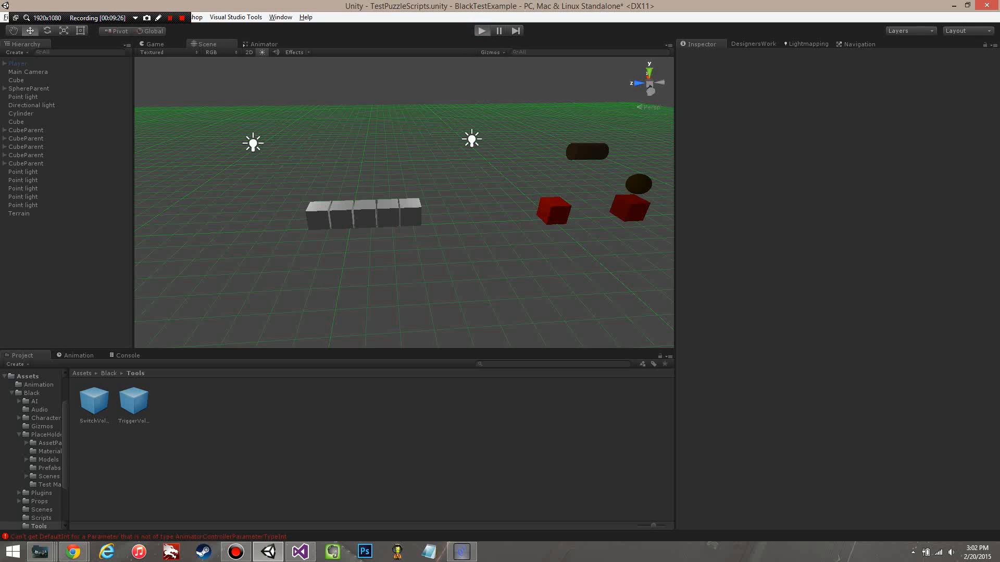
pyautogui.click(42, 80)
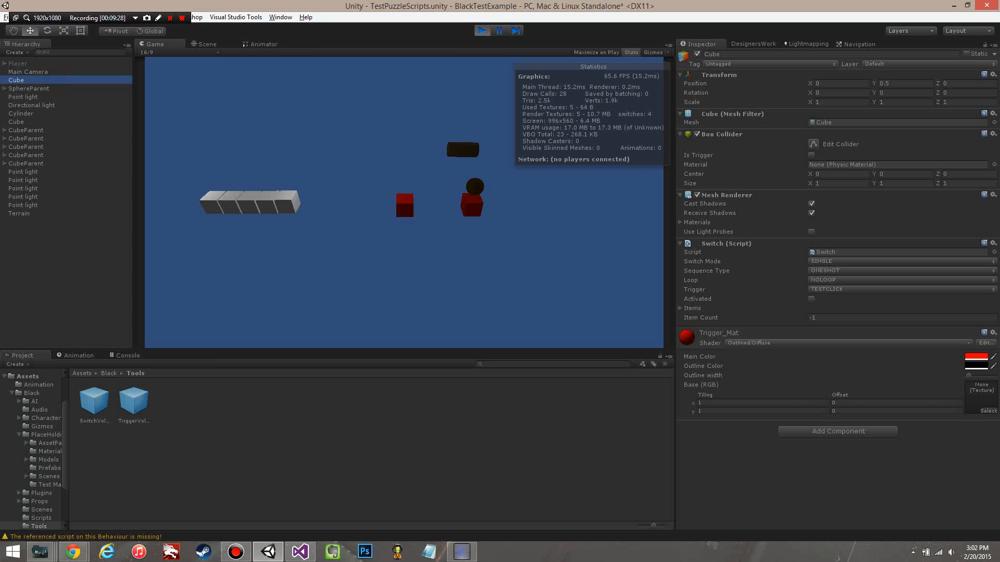
pyautogui.click(854, 261)
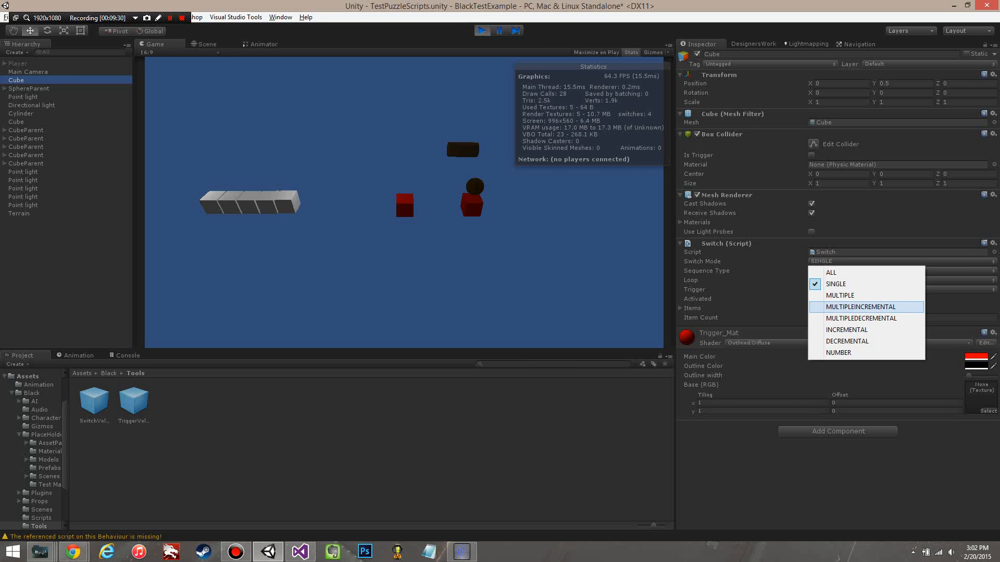
pyautogui.click(854, 330)
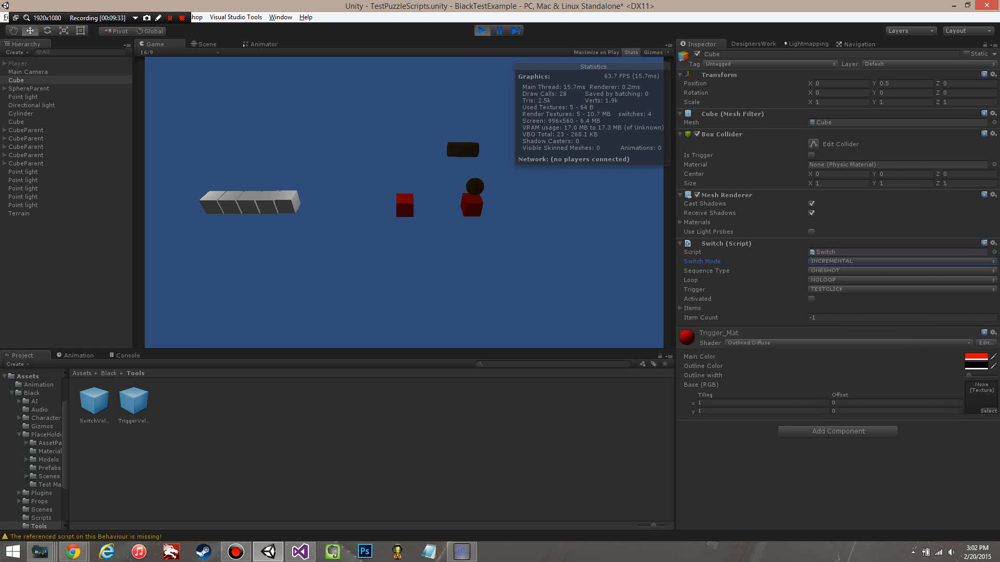
pyautogui.click(854, 270)
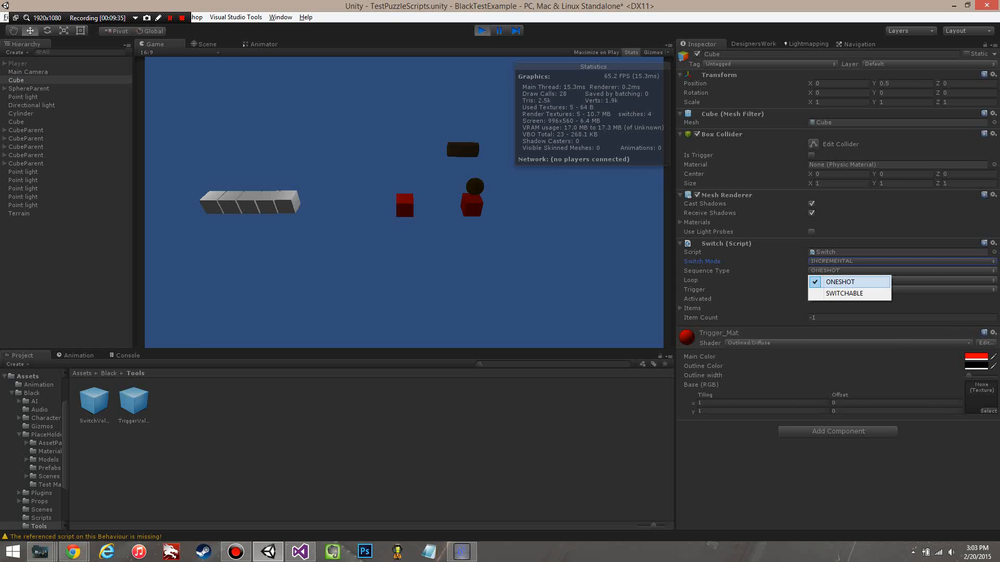
pyautogui.click(829, 287)
pyautogui.click(838, 280)
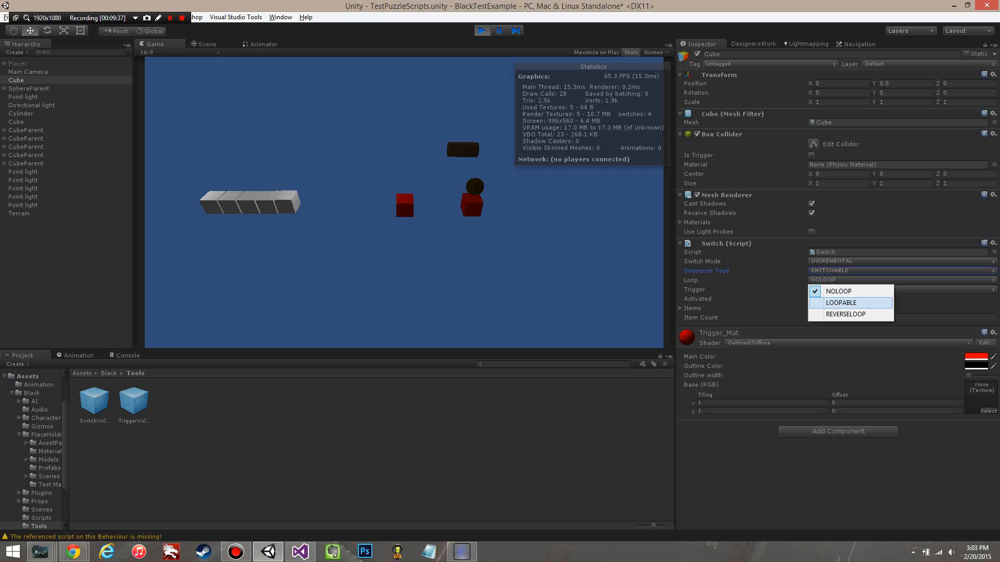
pyautogui.click(845, 314)
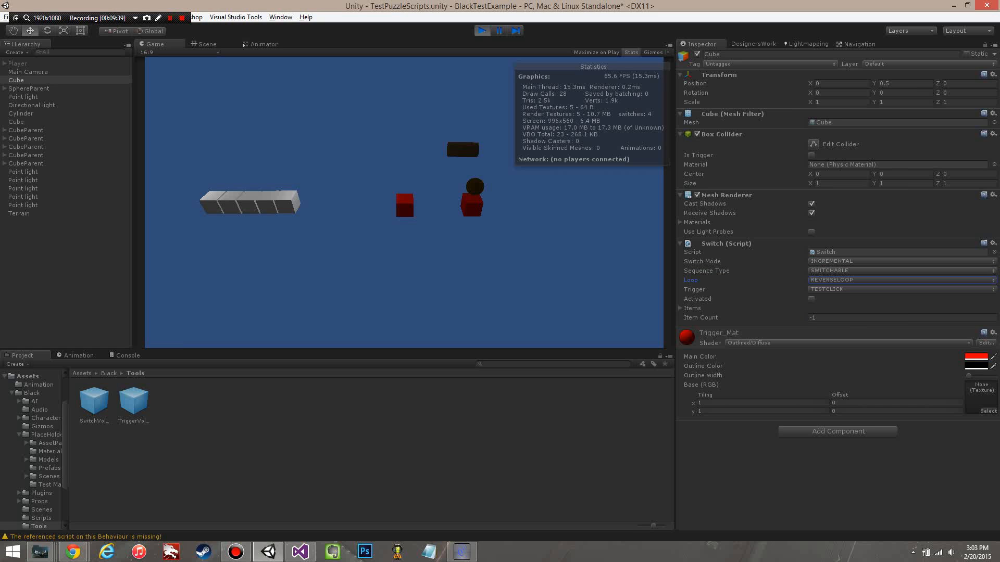
# Step: Trigger the red switch cube in the running game to test the reverse loop, and stop the game
pyautogui.click(405, 205)
pyautogui.click(405, 205)
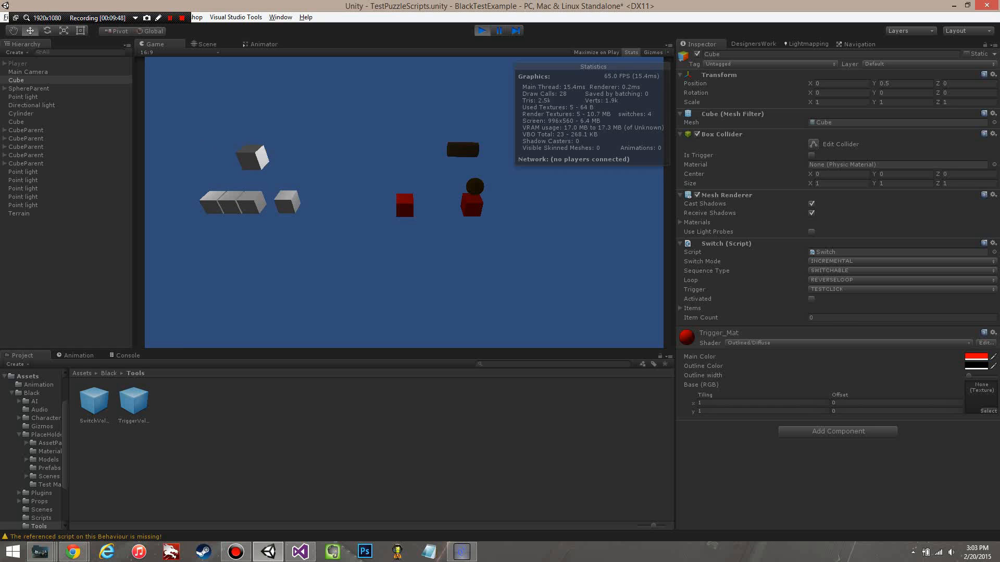
pyautogui.hotkey('ctrl', 'p')
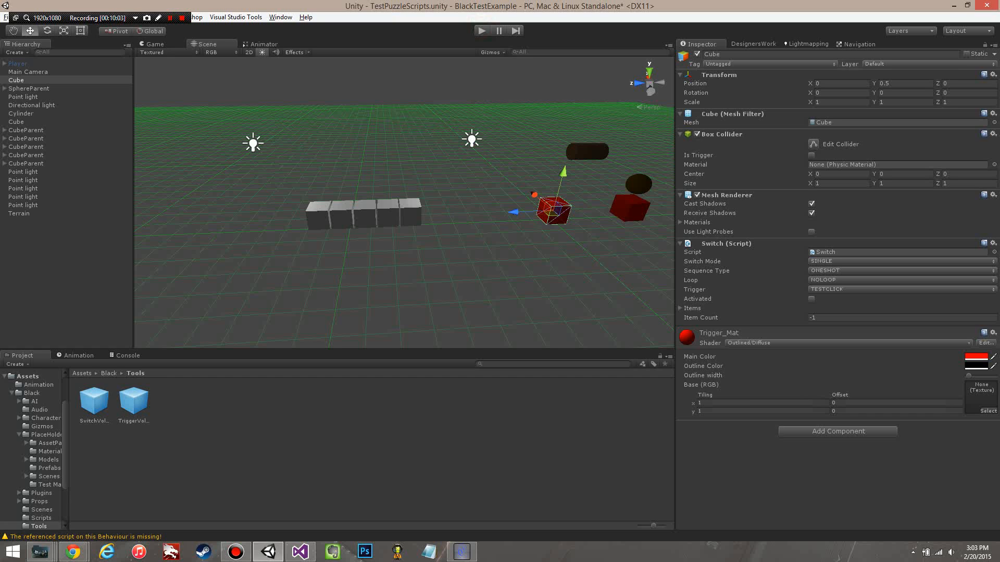
pyautogui.moveTo(471, 216); pyautogui.dragTo(482, 231, button='right')
pyautogui.press('w')
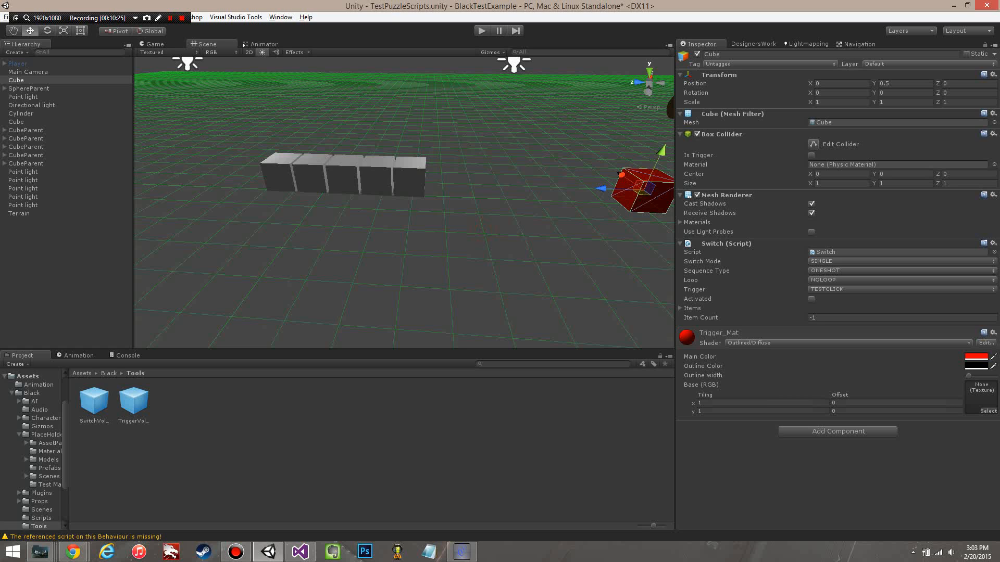
pyautogui.moveTo(404, 209); pyautogui.dragTo(412, 202, button='right')
pyautogui.press('s')
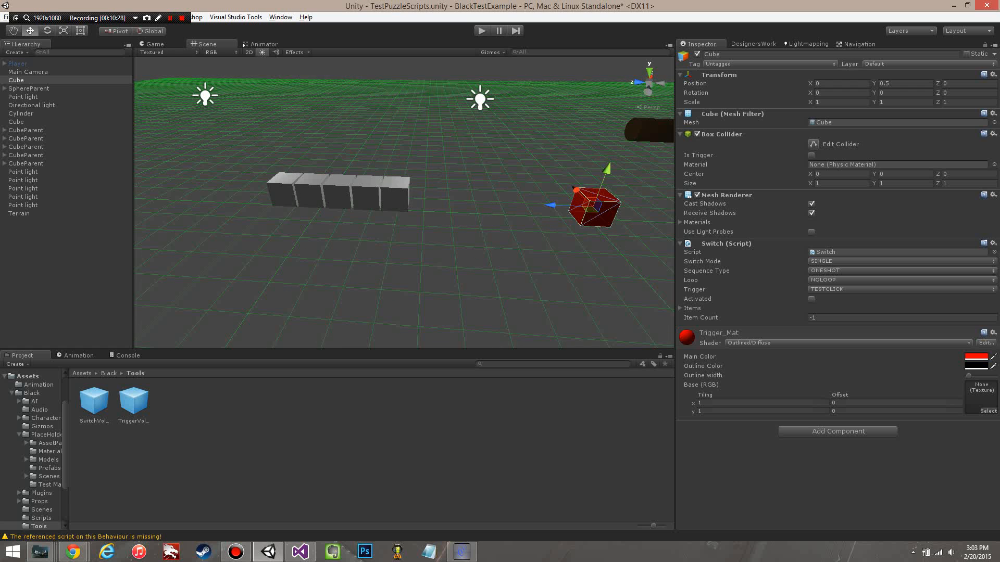
pyautogui.keyDown('alt'); pyautogui.moveTo(360, 284); pyautogui.dragTo(460, 230); pyautogui.keyUp('alt')
pyautogui.keyDown('alt'); pyautogui.moveTo(540, 276); pyautogui.dragTo(472, 276); pyautogui.keyUp('alt')
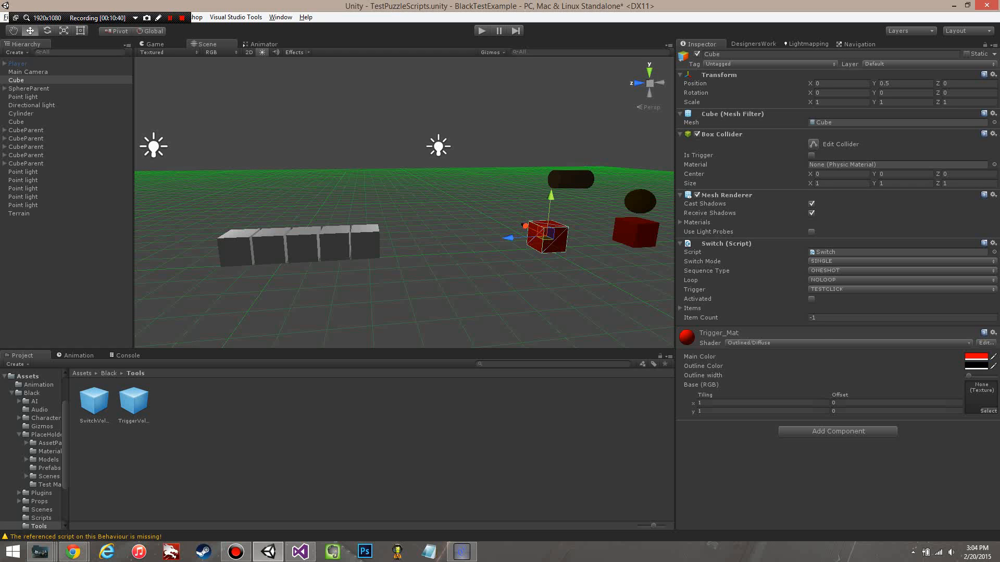
# Step: Expand the Switch script's Items list, examine each element's item, group number and time, and collapse it
pyautogui.click(680, 308)
pyautogui.scroll(-3, 677, 308)
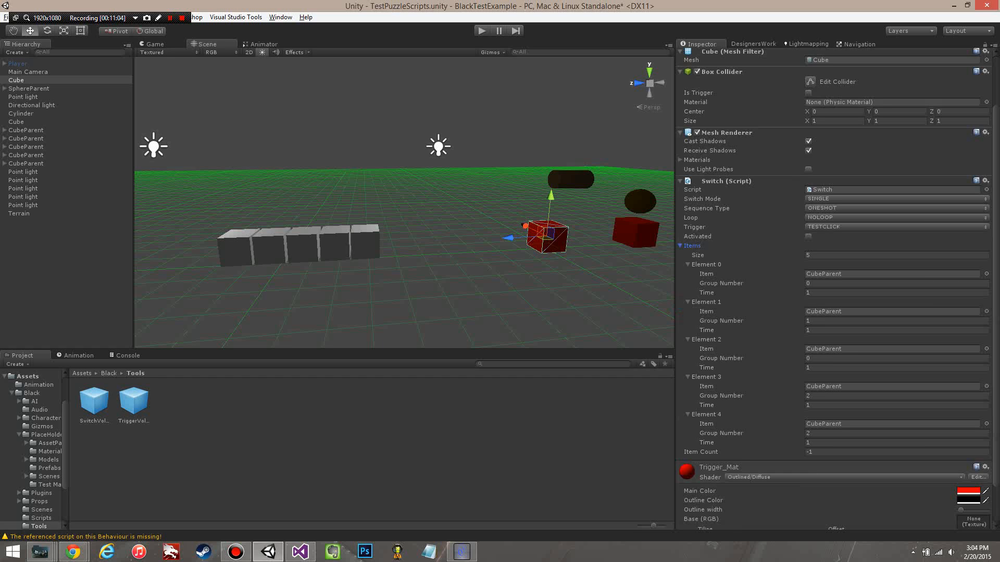
pyautogui.click(686, 246)
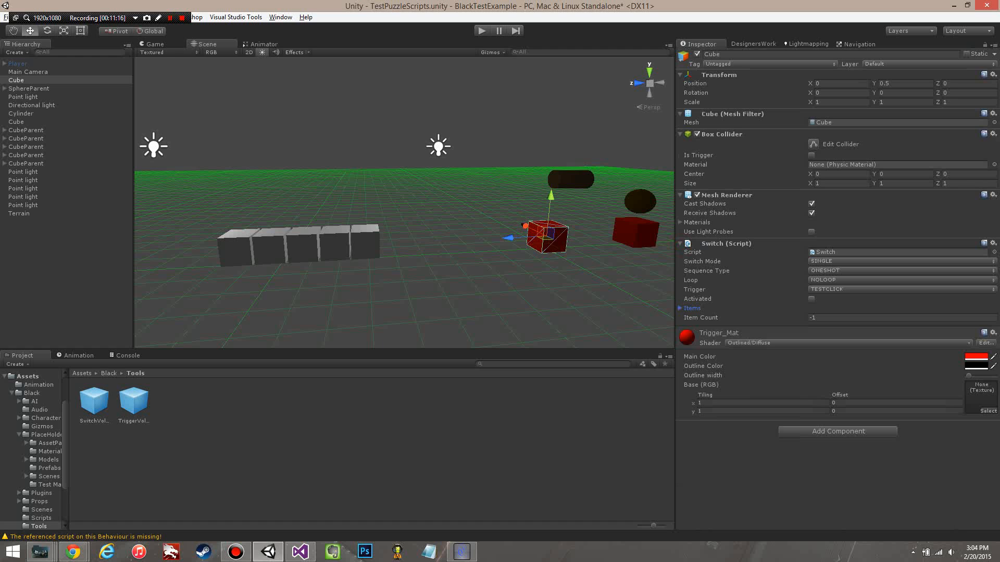
pyautogui.keyDown('alt'); pyautogui.moveTo(497, 200); pyautogui.dragTo(467, 234); pyautogui.keyUp('alt')
pyautogui.moveTo(466, 234); pyautogui.dragTo(459, 251, button='middle')
pyautogui.scroll(-4, 459, 251)
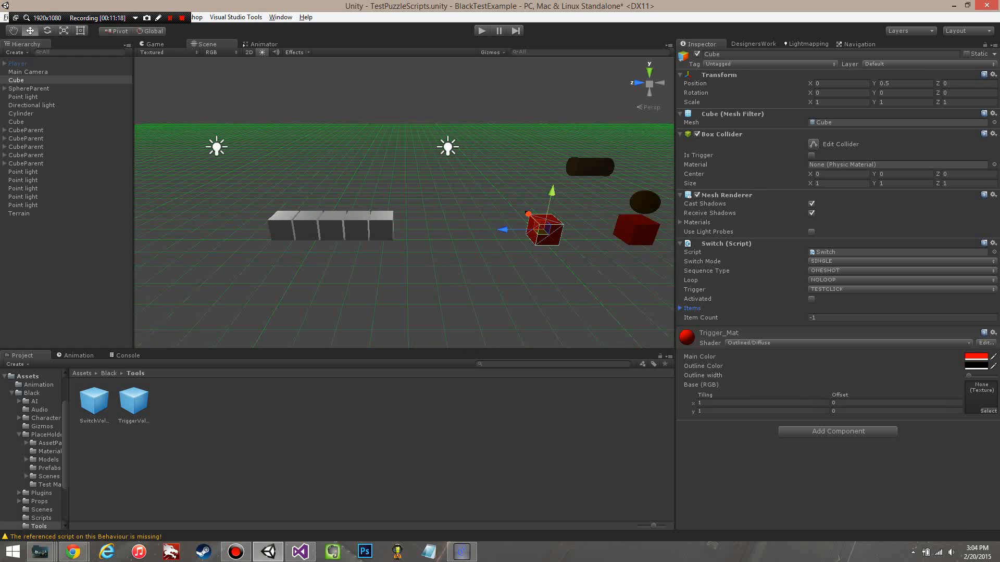
pyautogui.keyDown('alt'); pyautogui.moveTo(409, 183); pyautogui.dragTo(439, 231); pyautogui.keyUp('alt')
pyautogui.scroll(5, 438, 231)
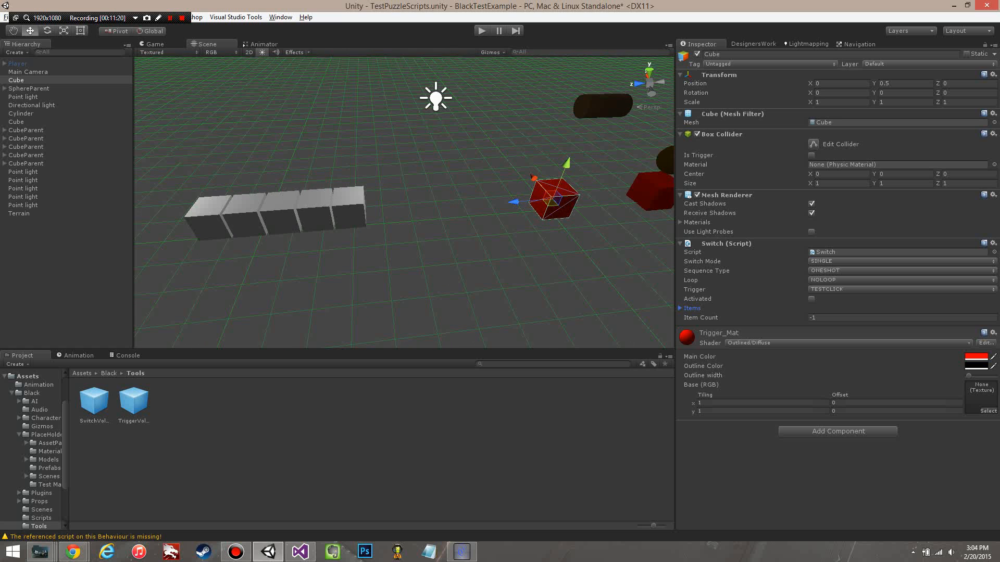
pyautogui.keyDown('alt'); pyautogui.moveTo(448, 292); pyautogui.dragTo(426, 273); pyautogui.keyUp('alt')
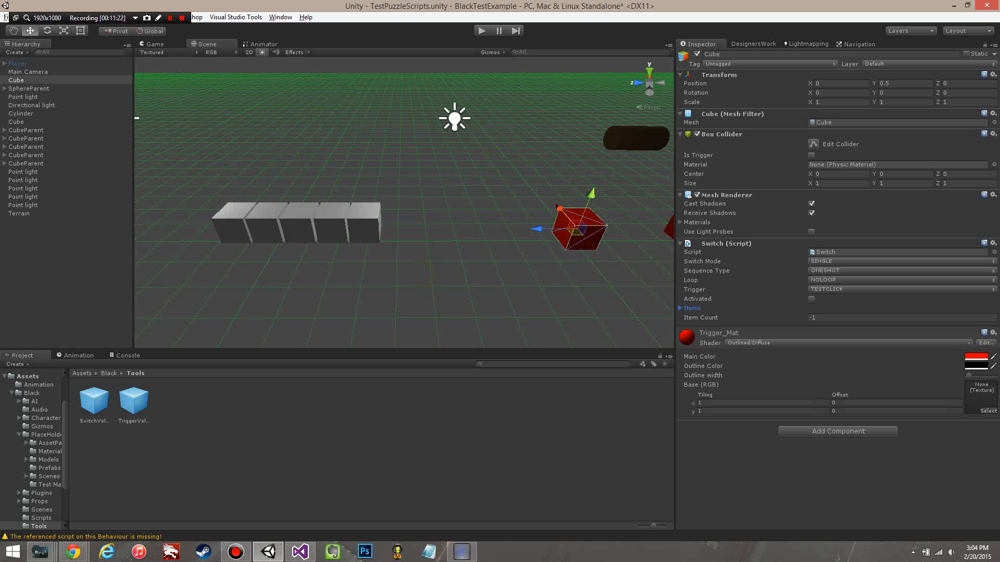
pyautogui.moveTo(426, 272); pyautogui.dragTo(404, 268, button='middle')
pyautogui.click(547, 295)
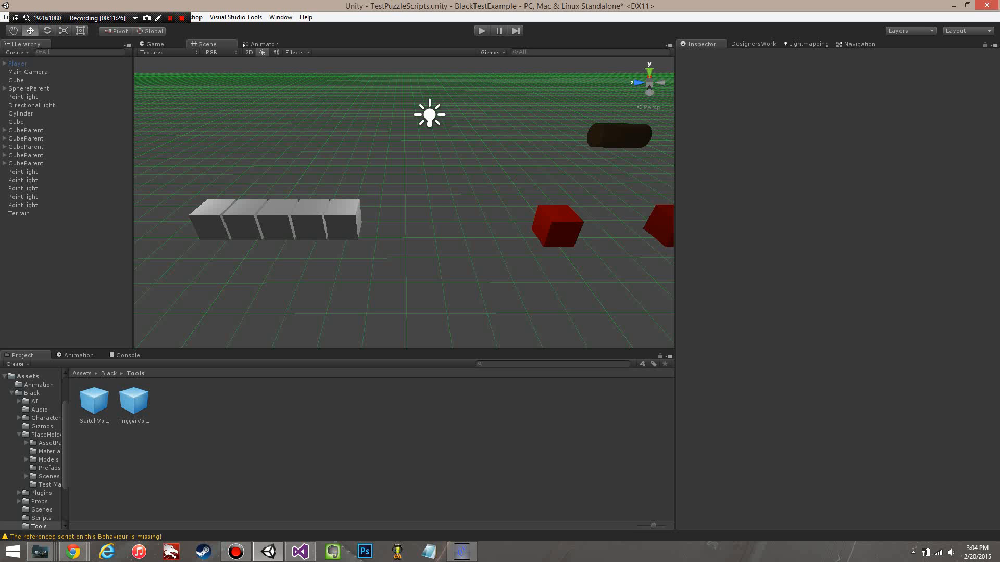
# Step: Select the red Cube and set its Switch Mode to INCREMENTAL outside play mode
pyautogui.click(16, 80)
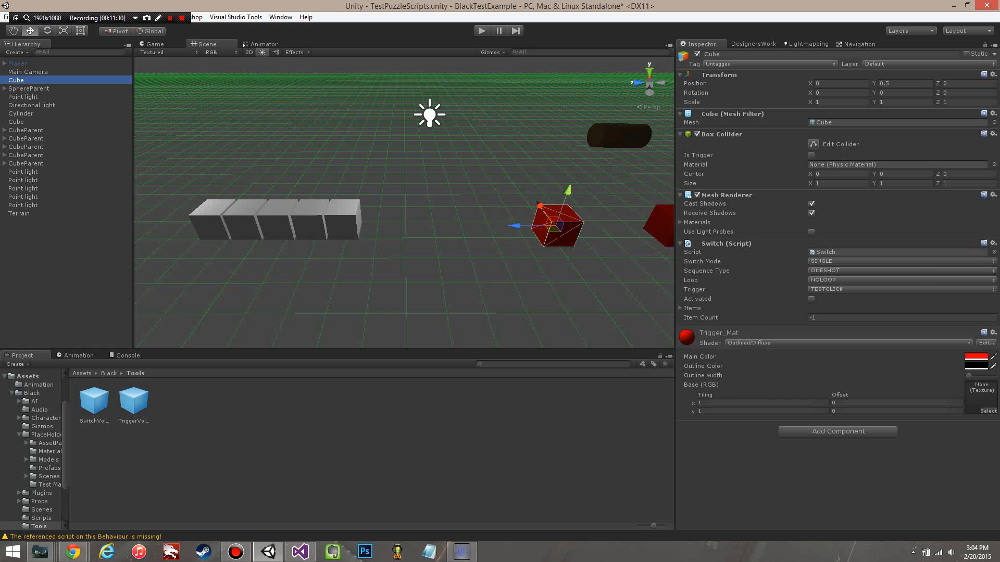
pyautogui.click(901, 261)
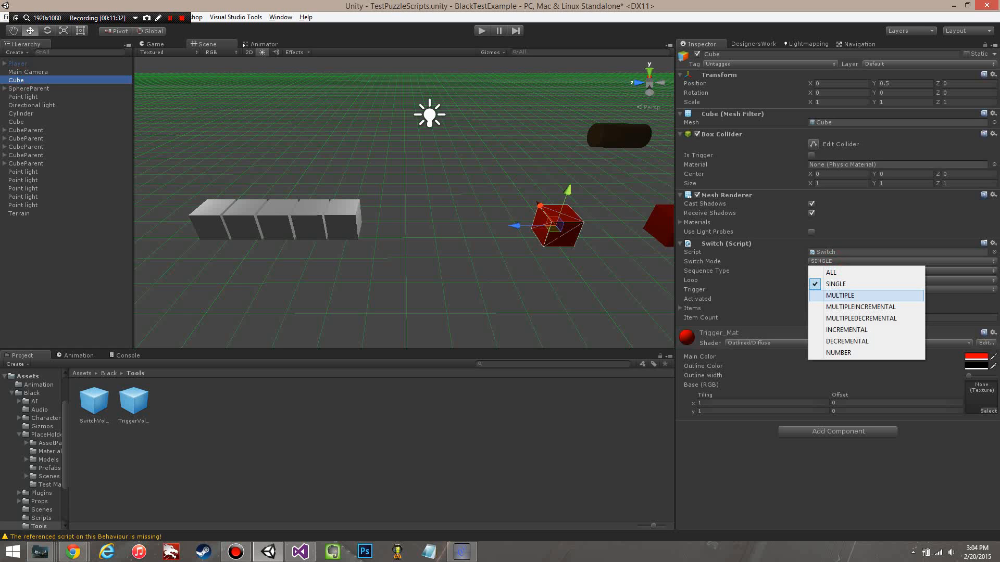
pyautogui.click(846, 329)
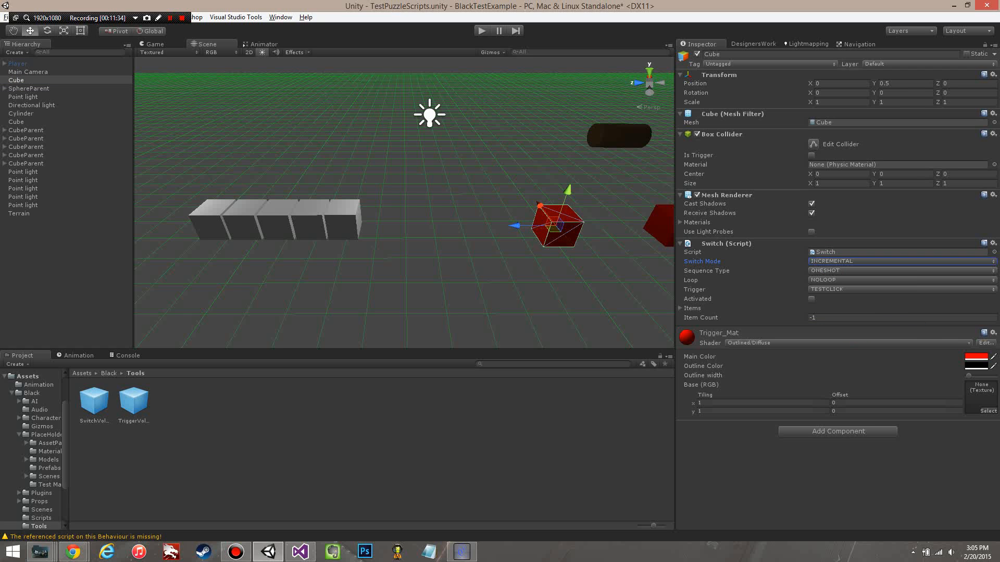
# Step: Run the game, trigger the red switch cube repeatedly to test the one-shot incremental sequence, and stop the game
pyautogui.hotkey('ctrl', 'p')
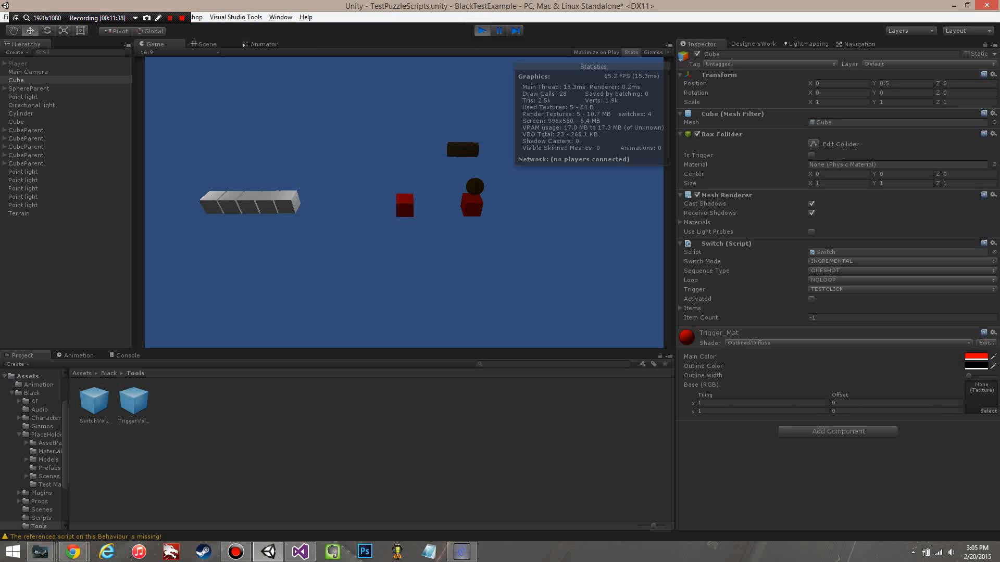
pyautogui.click(404, 203)
pyautogui.click(405, 203)
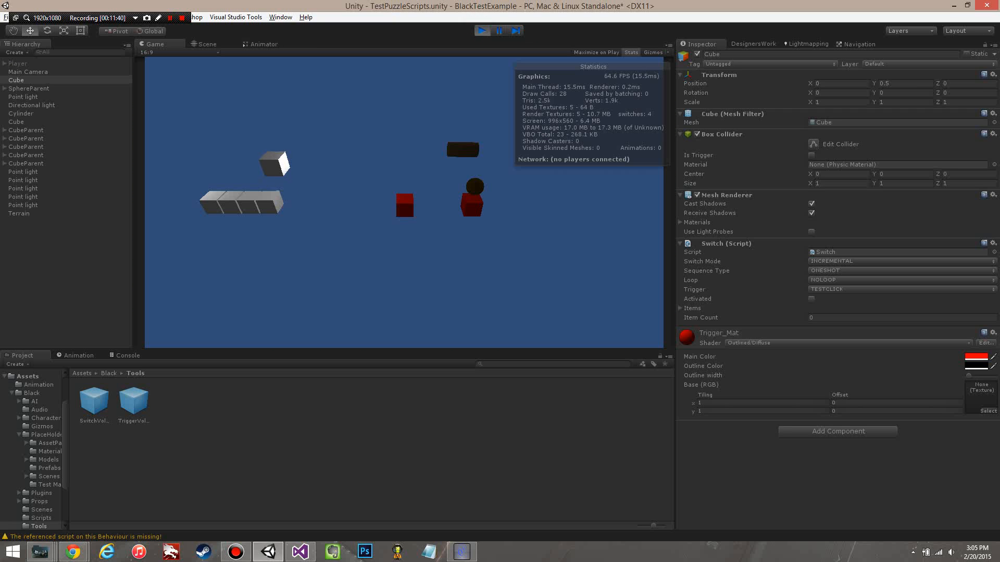
pyautogui.click(404, 203)
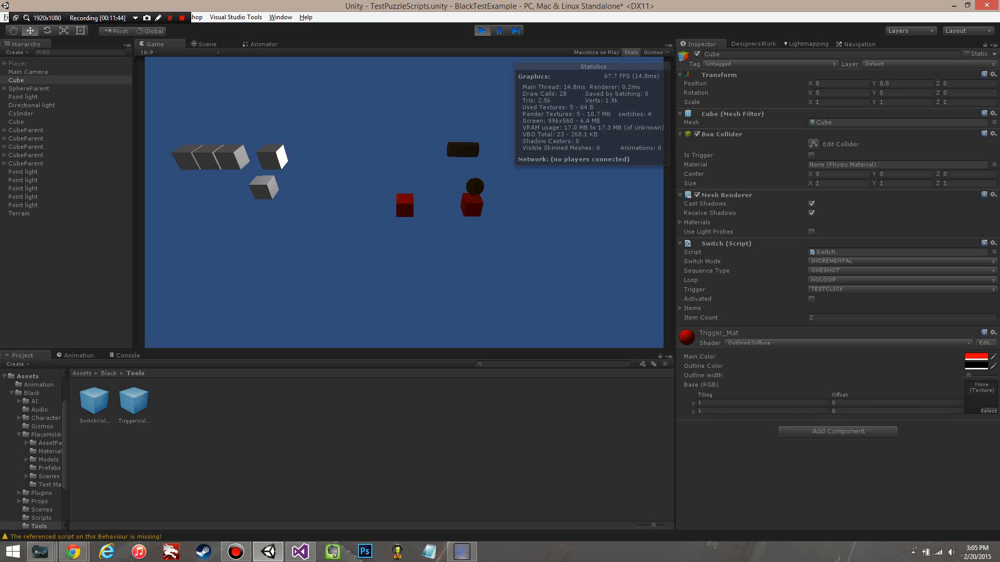
pyautogui.hotkey('ctrl', 'p')
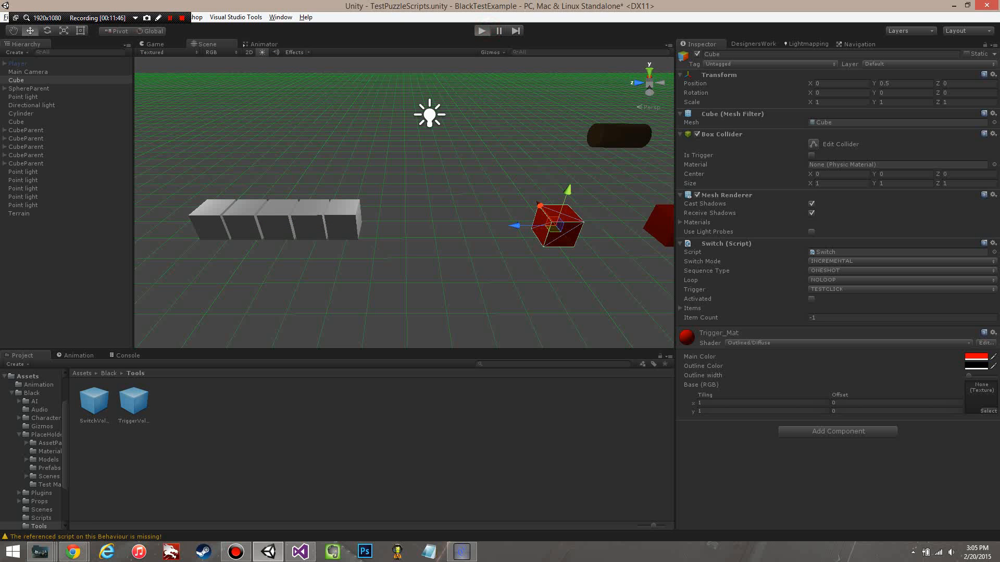
# Step: Run the game with Sequence Type set to SWITCHABLE, trigger the red switch cube to test it, and stop the game
pyautogui.hotkey('ctrl', 'p')
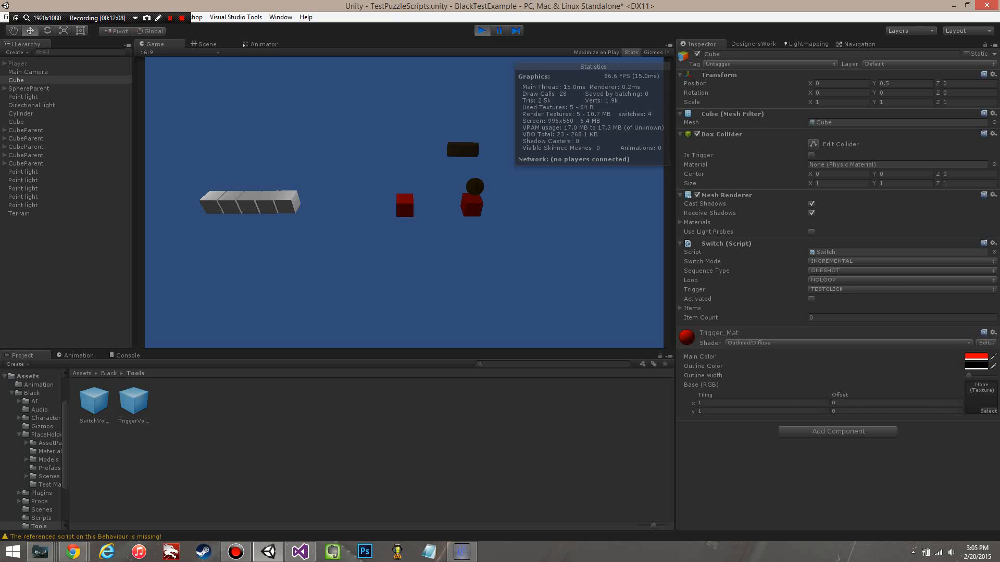
pyautogui.click(819, 271)
pyautogui.click(828, 294)
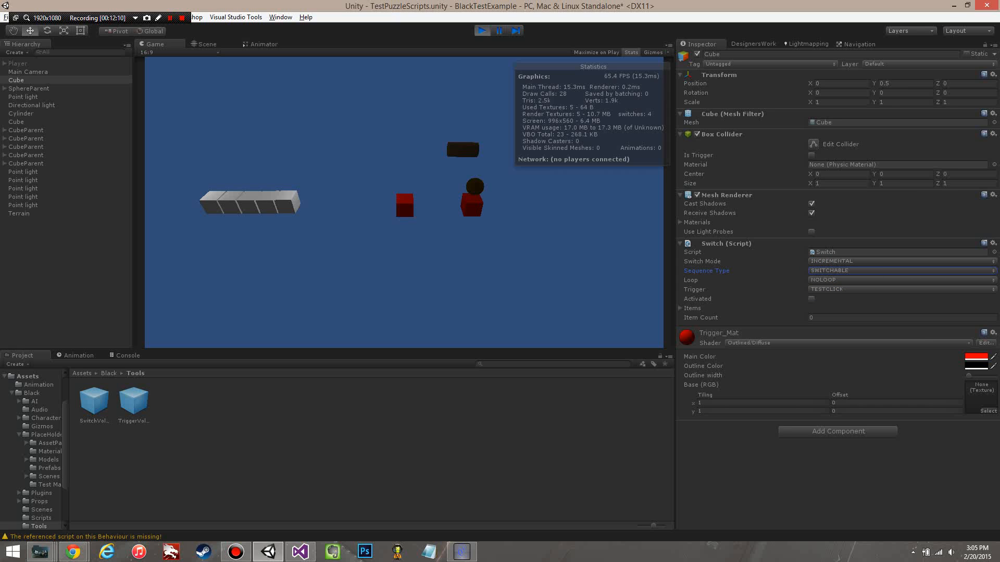
pyautogui.click(404, 210)
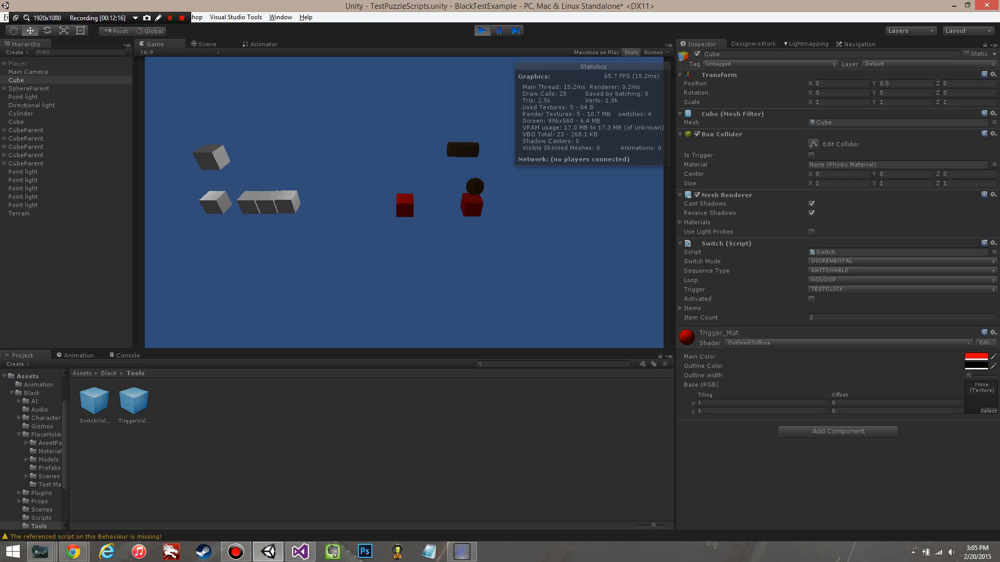
pyautogui.hotkey('ctrl', 'p')
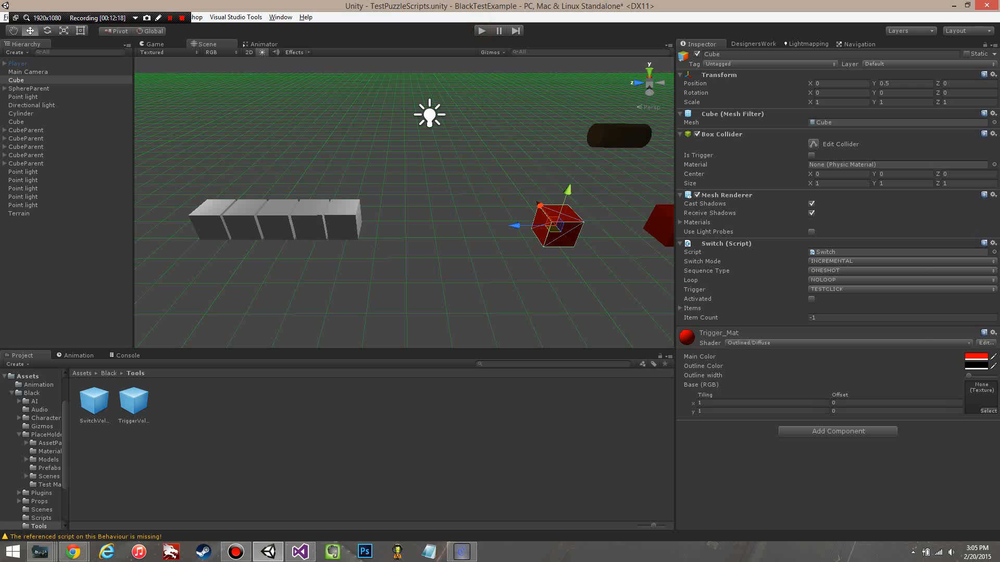
# Step: Set the Cube's Switch Mode to DECREMENTAL and its Sequence Type to SWITCHABLE
pyautogui.click(859, 261)
pyautogui.click(859, 343)
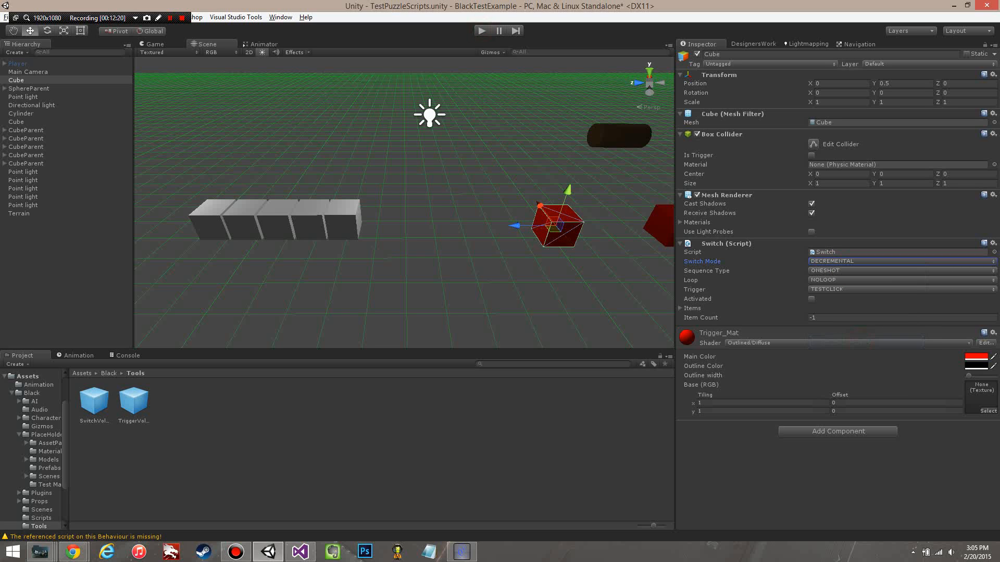
pyautogui.click(844, 270)
pyautogui.click(843, 294)
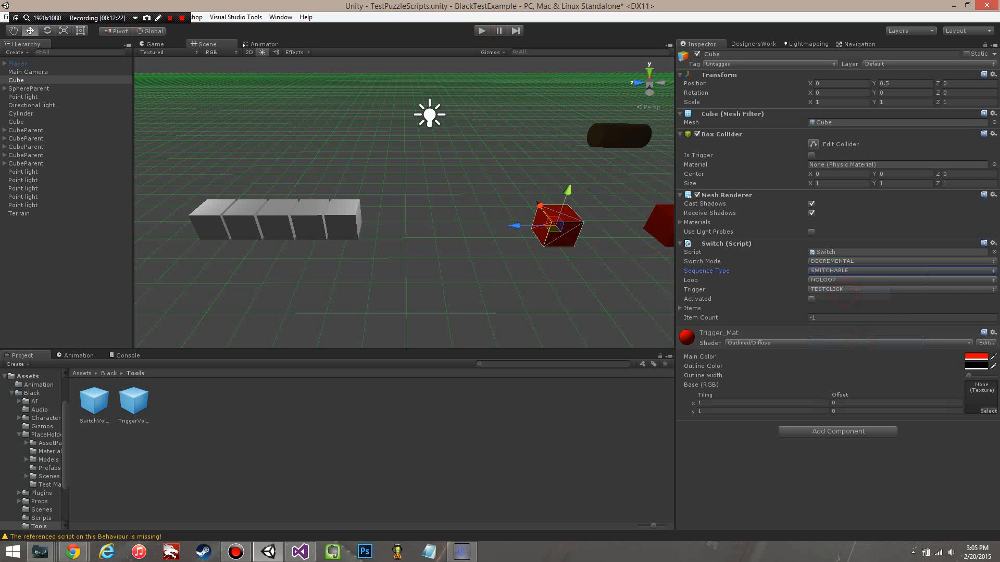
# Step: Run the game, trigger the red switch cube to test the decremental sequence, and expand the Items list
pyautogui.hotkey('ctrl', 'p')
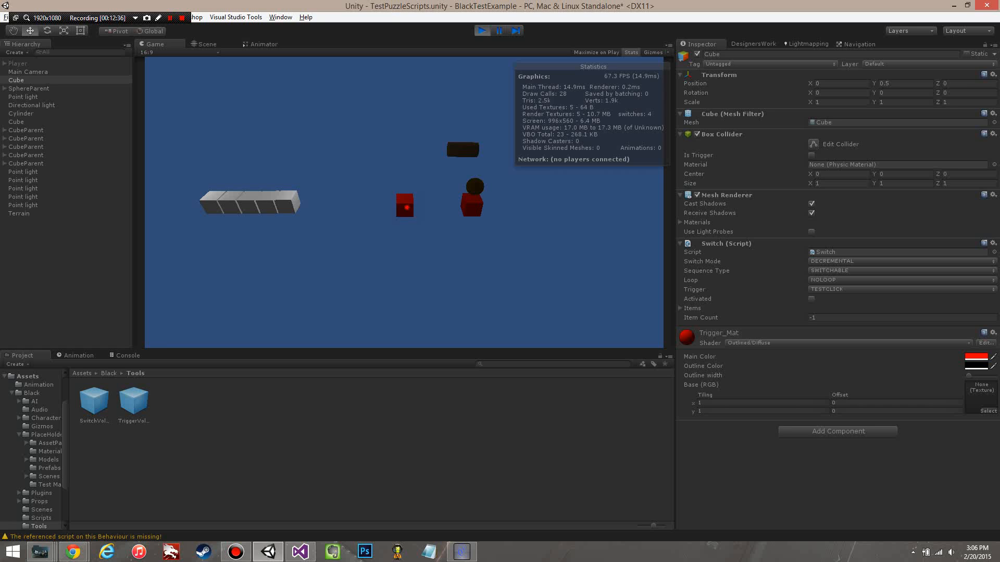
pyautogui.click(407, 208)
pyautogui.click(680, 308)
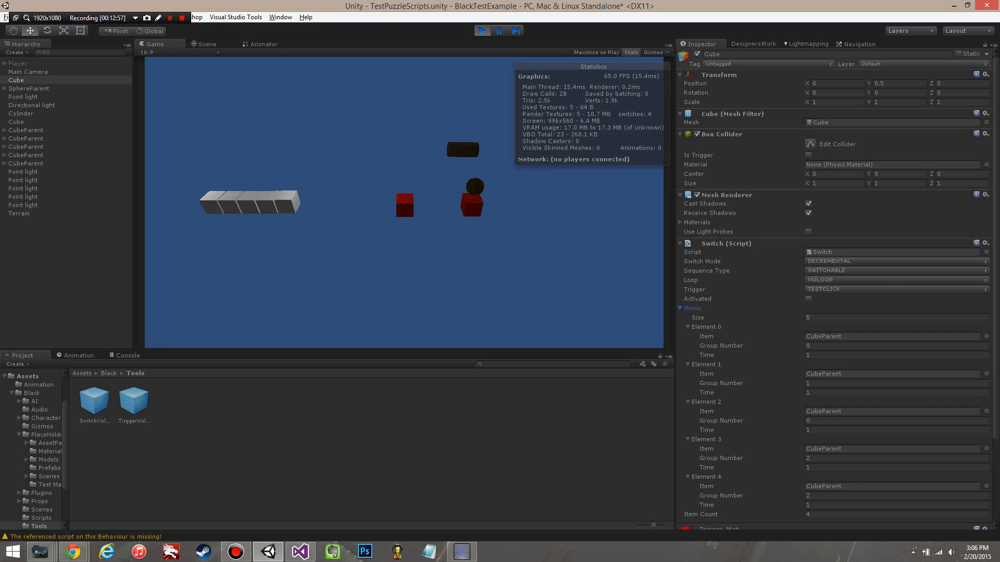
# Step: Set Loop to LOOPABLE in the running game and trigger the red switch cube to test it
pyautogui.click(854, 280)
pyautogui.click(828, 303)
pyautogui.click(402, 217)
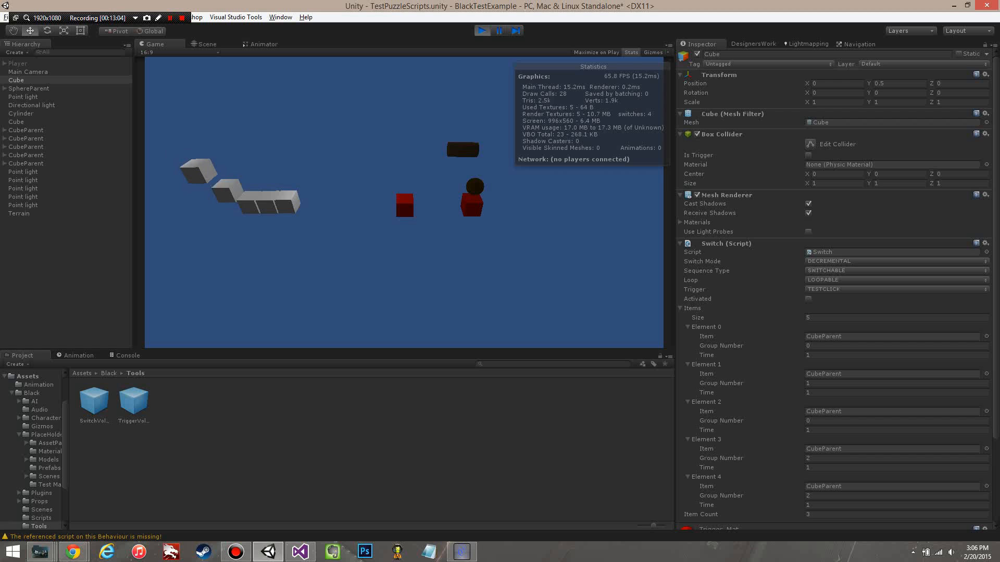
# Step: Set Loop to REVERSELOOP to test the decremental sequence in reverse, and stop the game
pyautogui.click(833, 280)
pyautogui.click(831, 313)
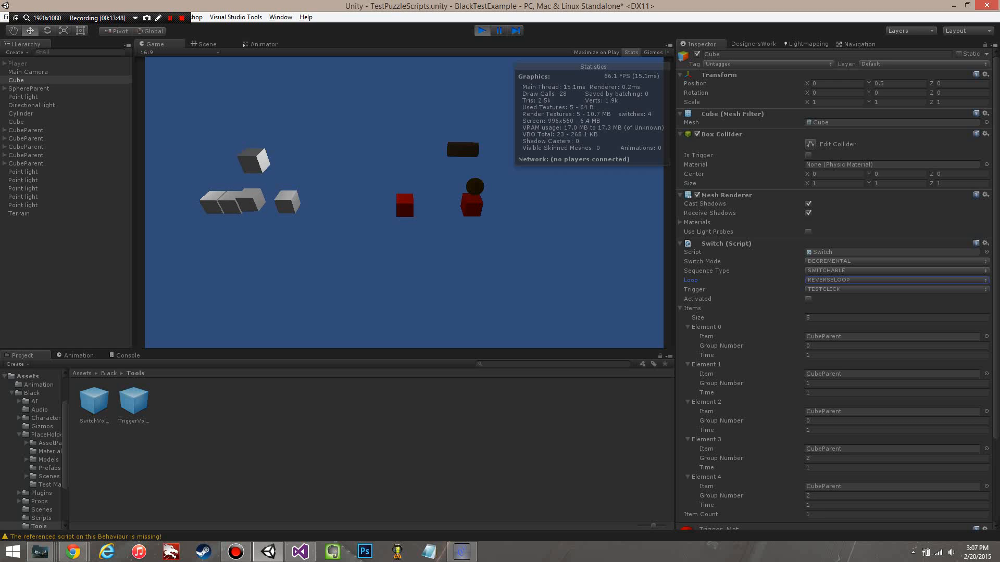
pyautogui.hotkey('ctrl', 'p')
pyautogui.press('s')
pyautogui.press('d')
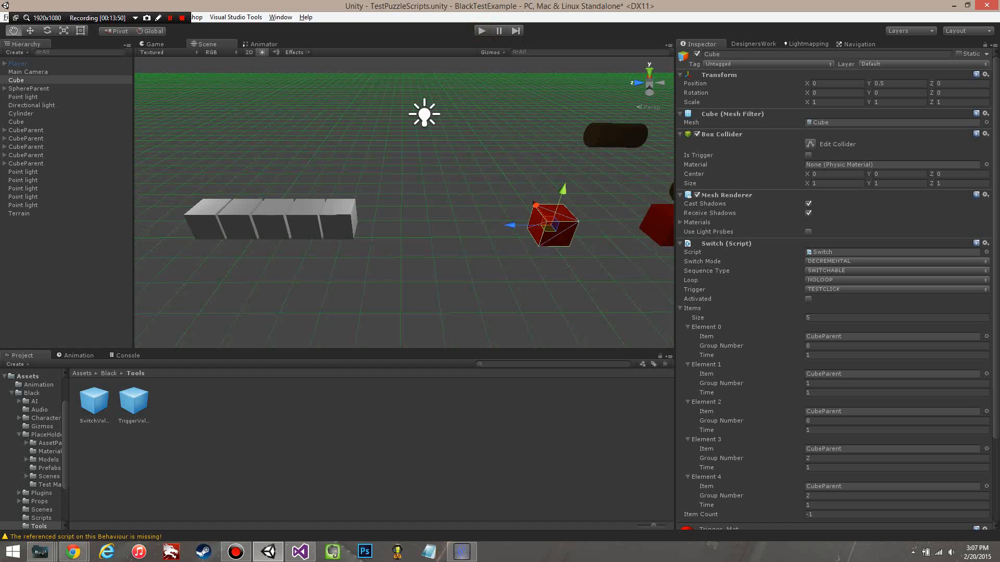
# Step: Replace the missing script on SphereParent with the SwitchItems script
pyautogui.click(572, 192)
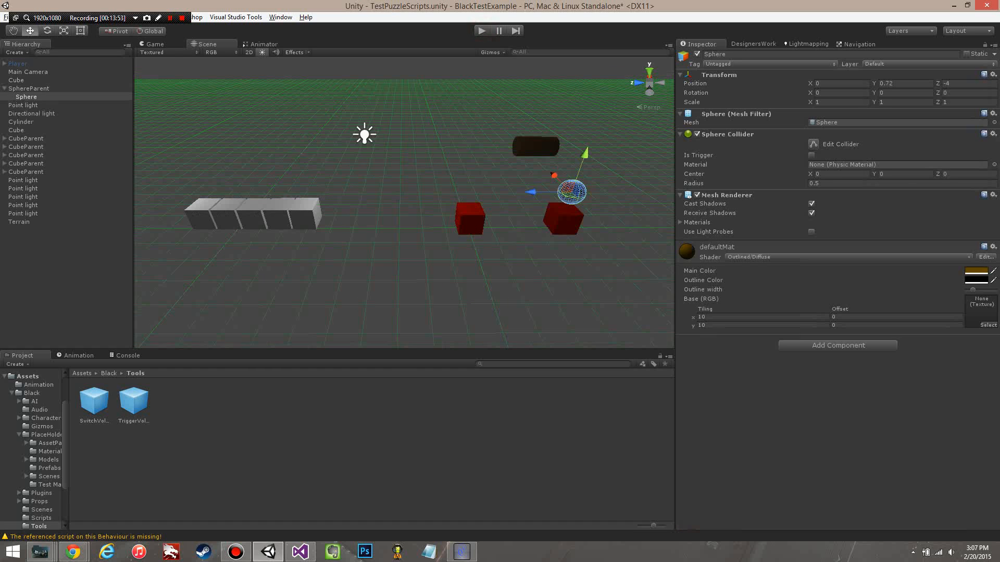
pyautogui.click(39, 89)
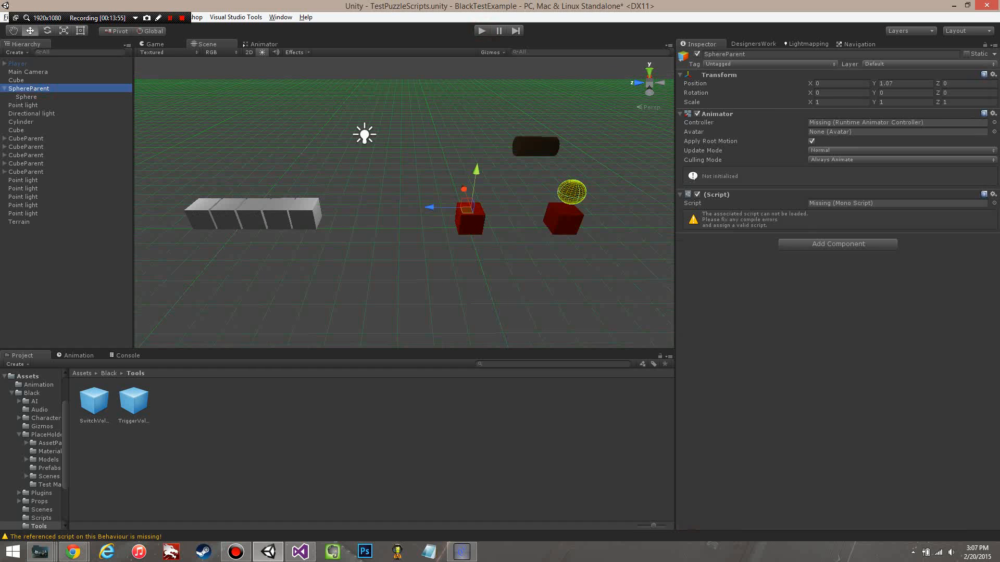
pyautogui.click(994, 203)
pyautogui.scroll(-20, 687, 309)
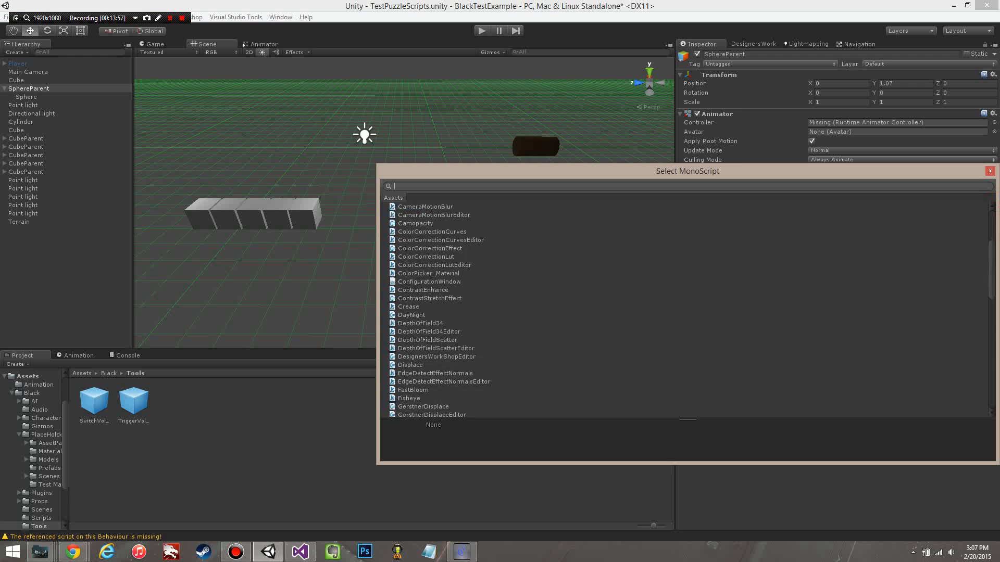
pyautogui.scroll(6, 687, 309)
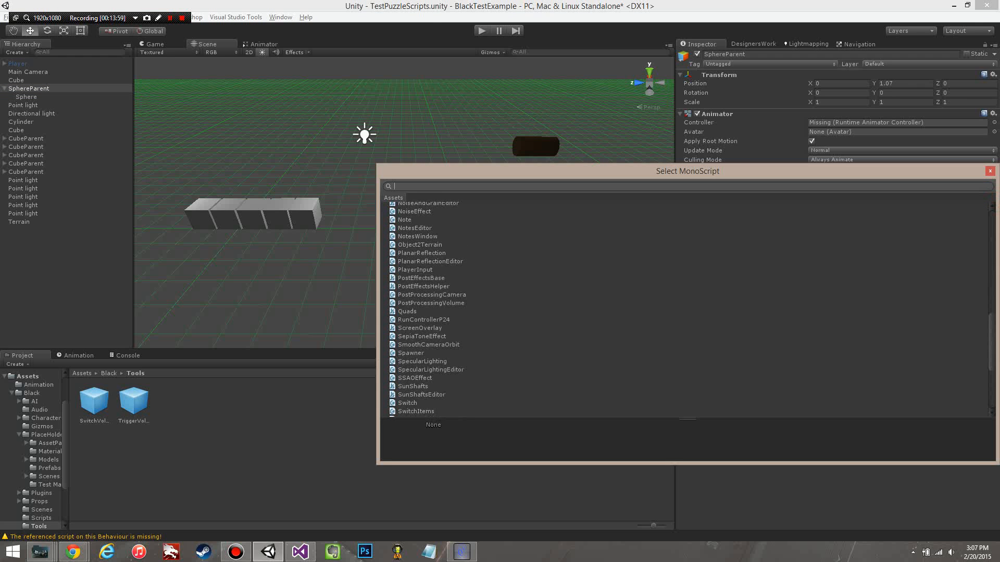
pyautogui.moveTo(483, 170); pyautogui.dragTo(246, 164)
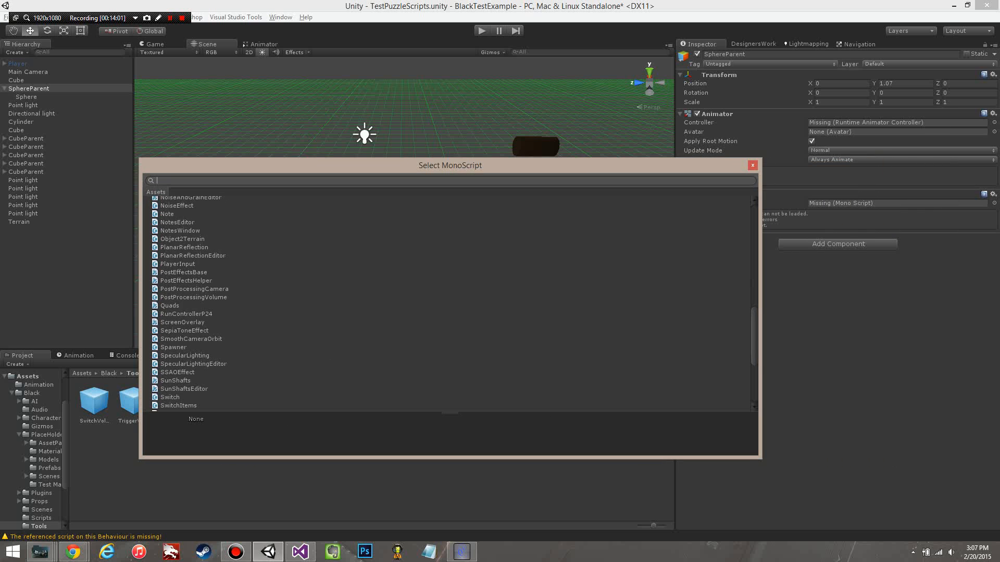
pyautogui.scroll(-6, 447, 304)
pyautogui.scroll(6, 447, 304)
pyautogui.write('swti')
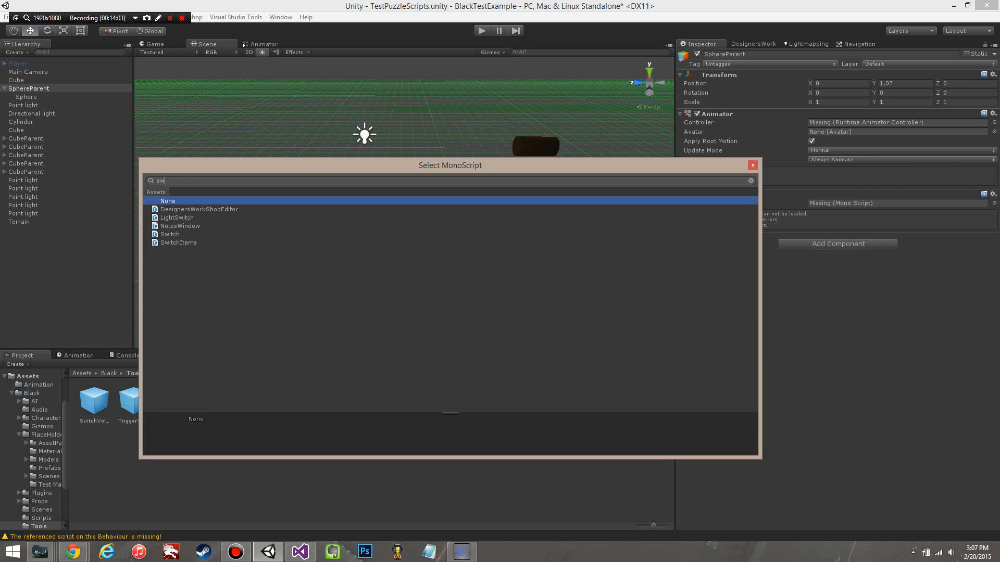
pyautogui.press('BackSpace')
pyautogui.doubleClick(176, 241)
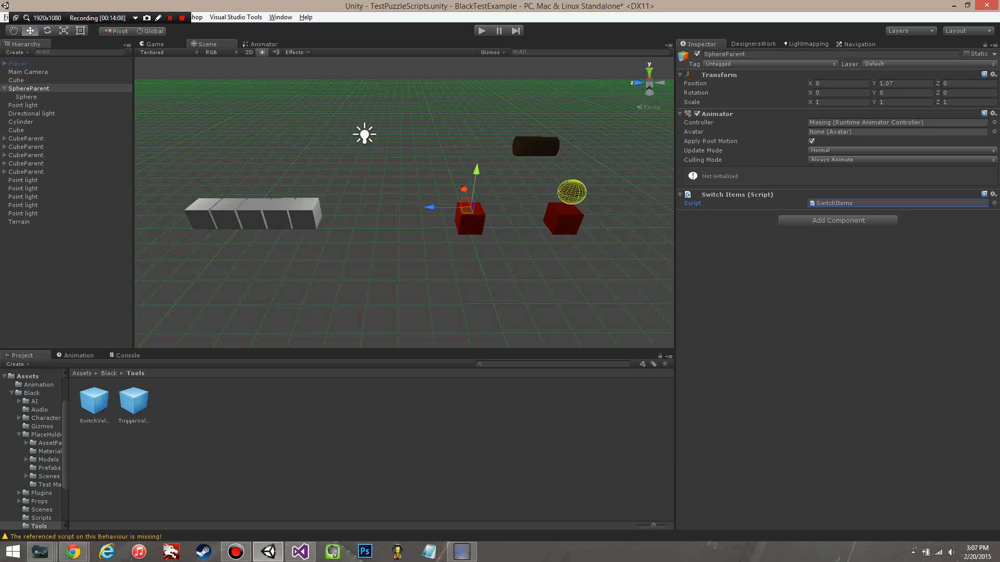
pyautogui.click(263, 45)
pyautogui.click(29, 96)
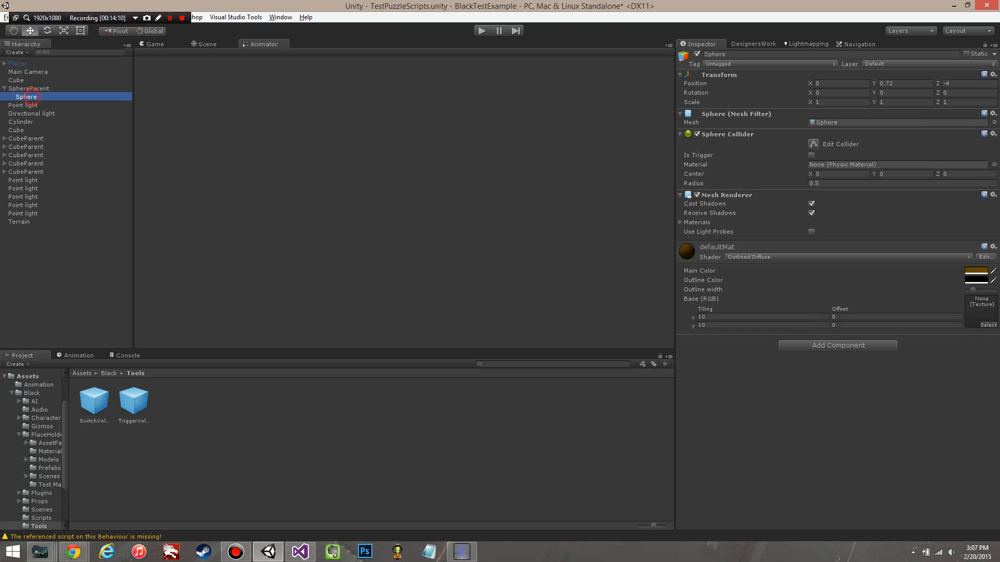
pyautogui.click(34, 88)
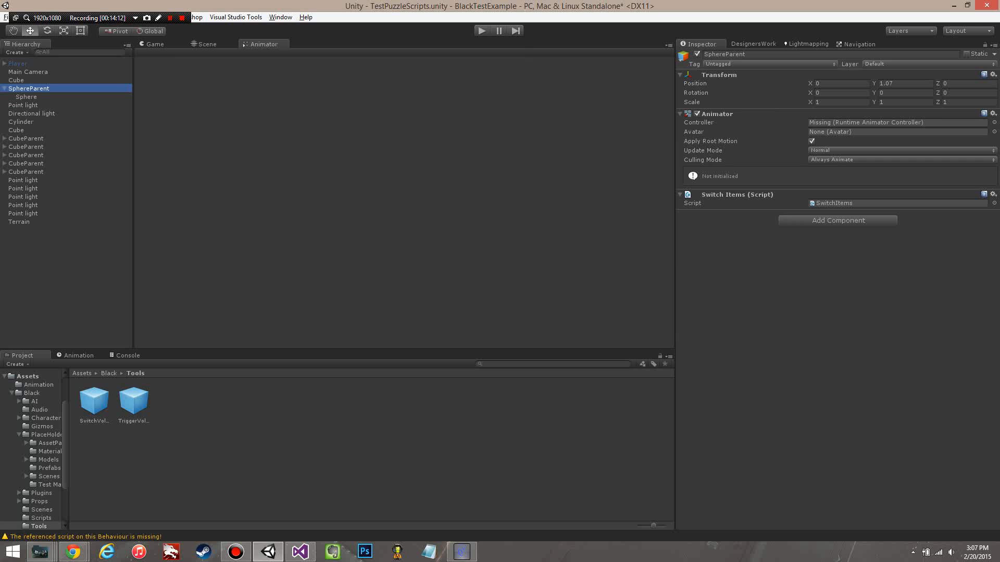
pyautogui.click(994, 122)
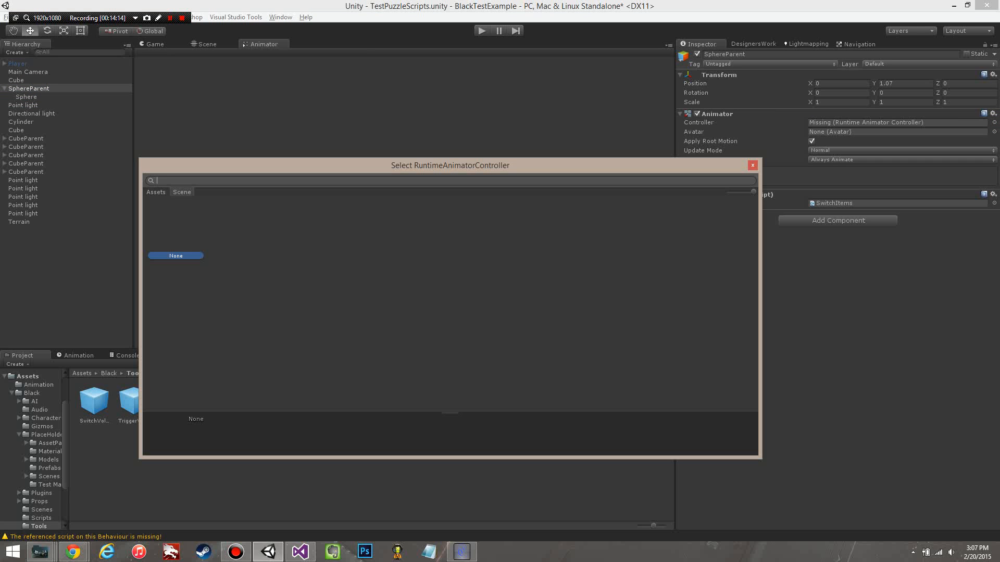
pyautogui.click(155, 192)
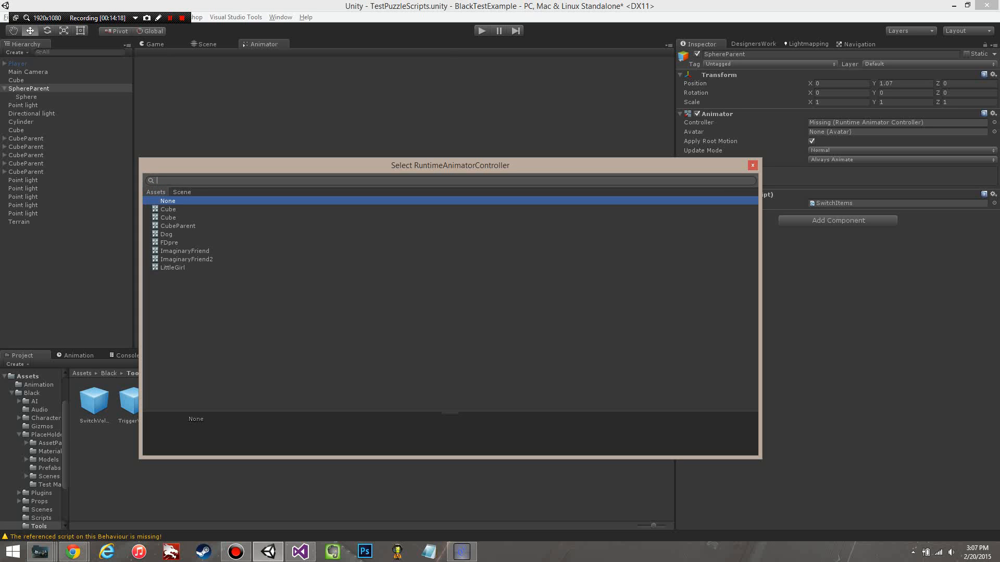
pyautogui.click(752, 166)
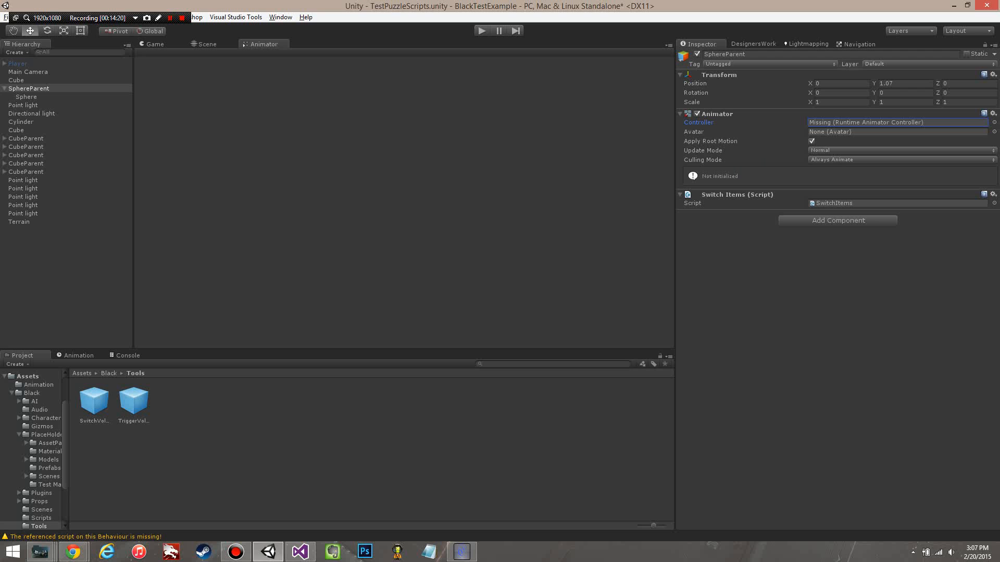
# Step: Create a new animation clip for SphereParent named SphereRotate and save it in the PlaceHolders folder
pyautogui.click(161, 45)
pyautogui.click(207, 44)
pyautogui.moveTo(411, 209); pyautogui.dragTo(315, 208, button='middle')
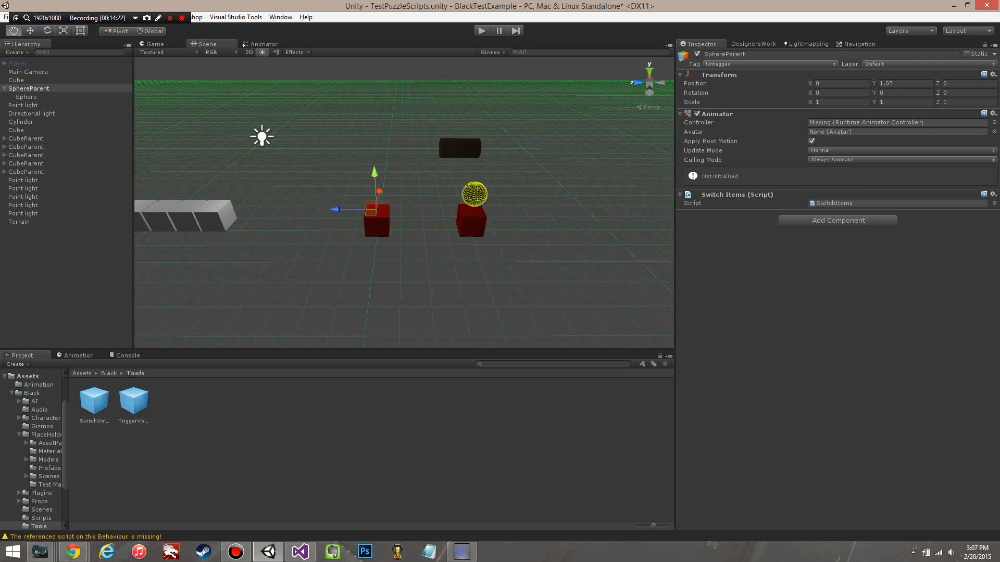
pyautogui.scroll(-2, 404, 203)
pyautogui.scroll(2, 404, 202)
pyautogui.moveTo(404, 203); pyautogui.dragTo(401, 205, button='right')
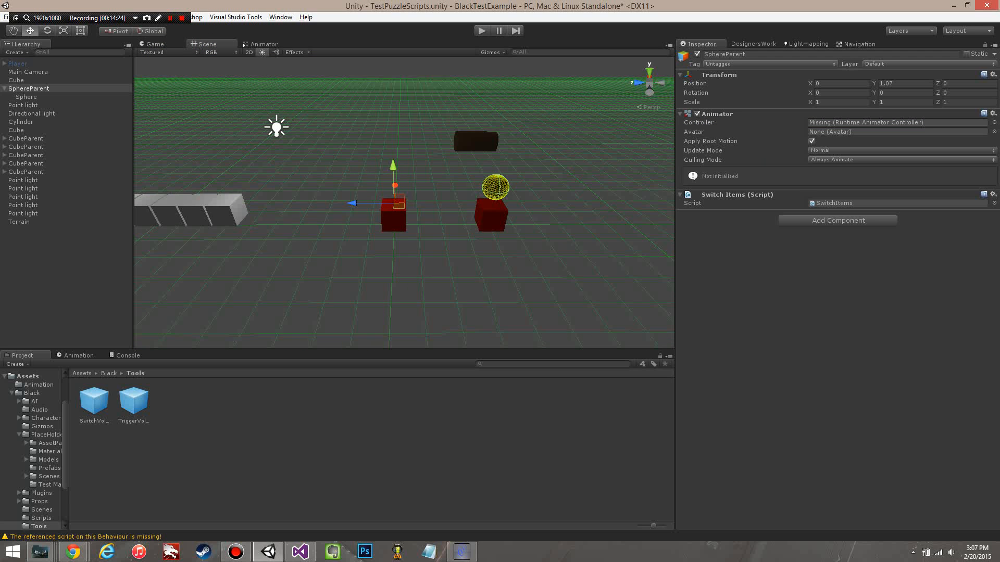
pyautogui.moveTo(404, 202); pyautogui.dragTo(425, 203, button='middle')
pyautogui.click(78, 355)
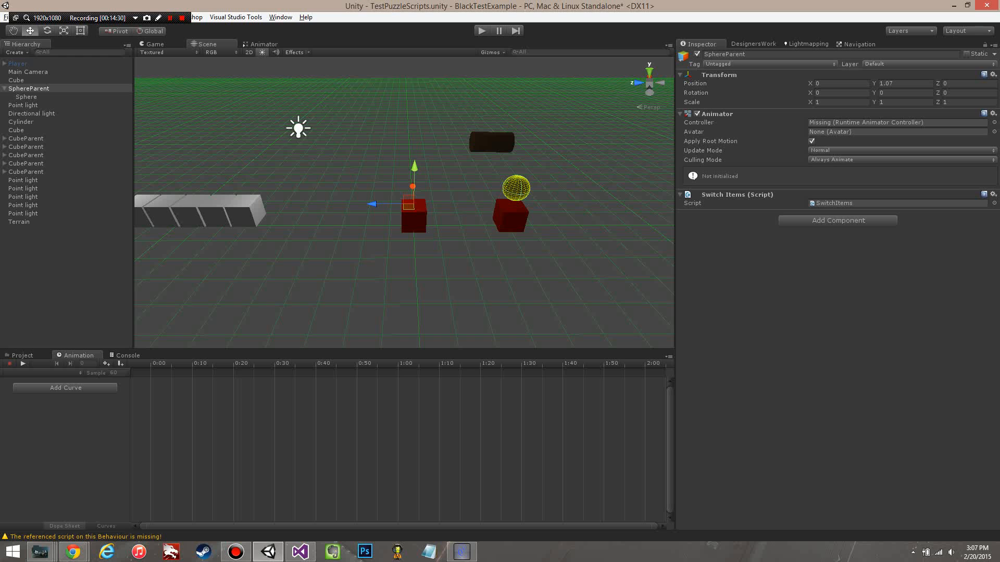
pyautogui.click(66, 388)
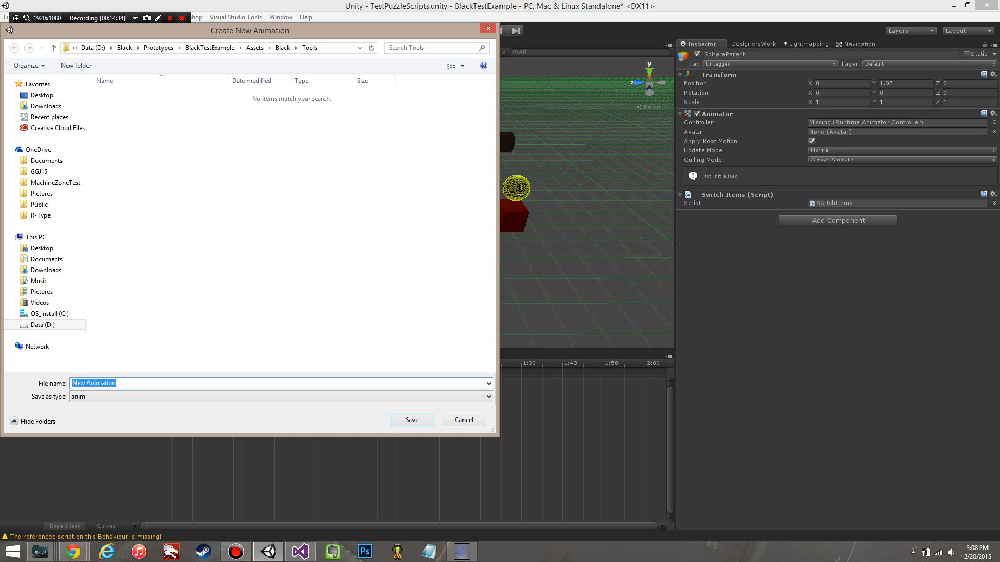
pyautogui.write('SphereRotate')
pyautogui.click(282, 47)
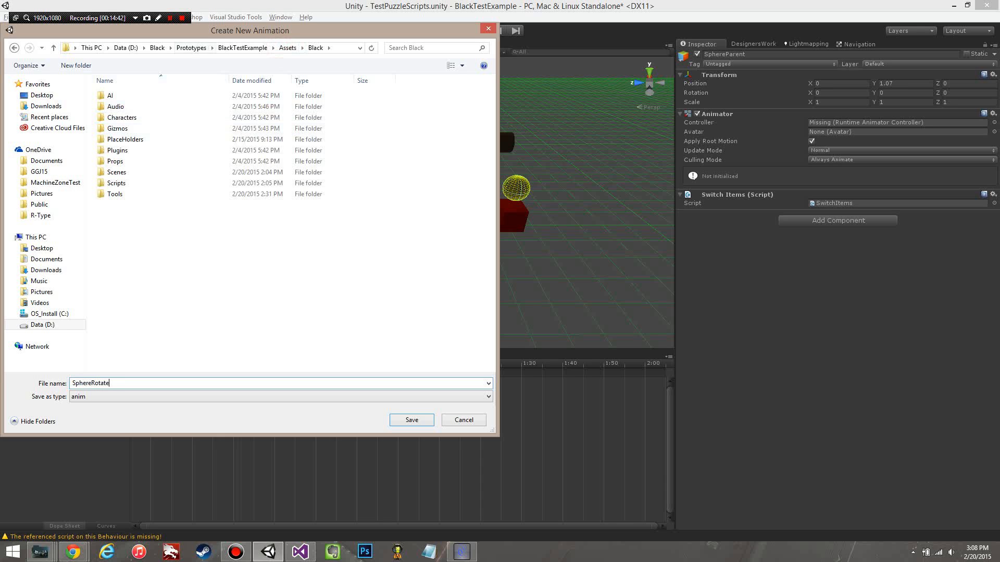
pyautogui.doubleClick(147, 138)
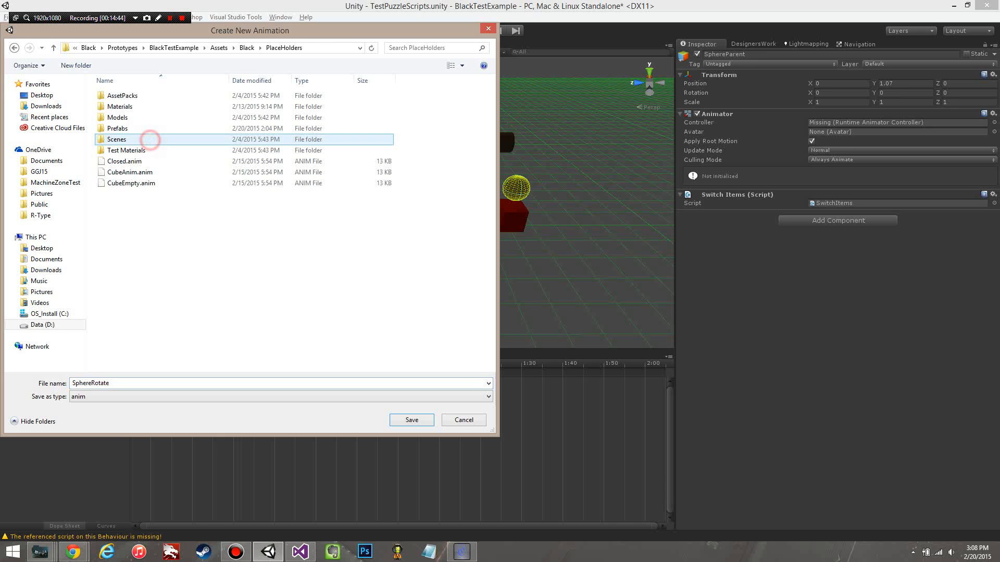
pyautogui.click(411, 419)
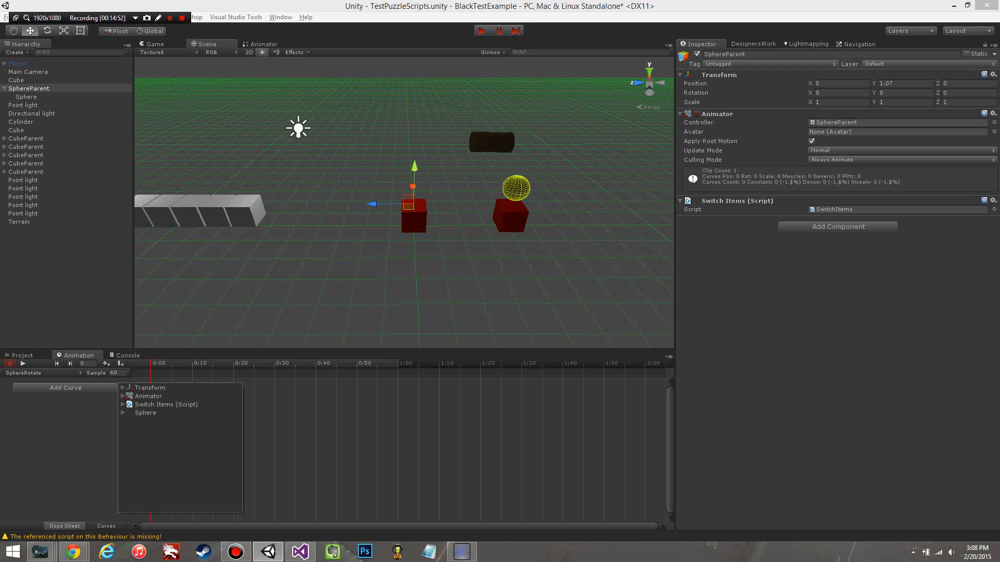
# Step: Key SphereParent's Y rotation in the SphereRotate clip as 0 at 0:00 and 359 at 1:00
pyautogui.click(96, 420)
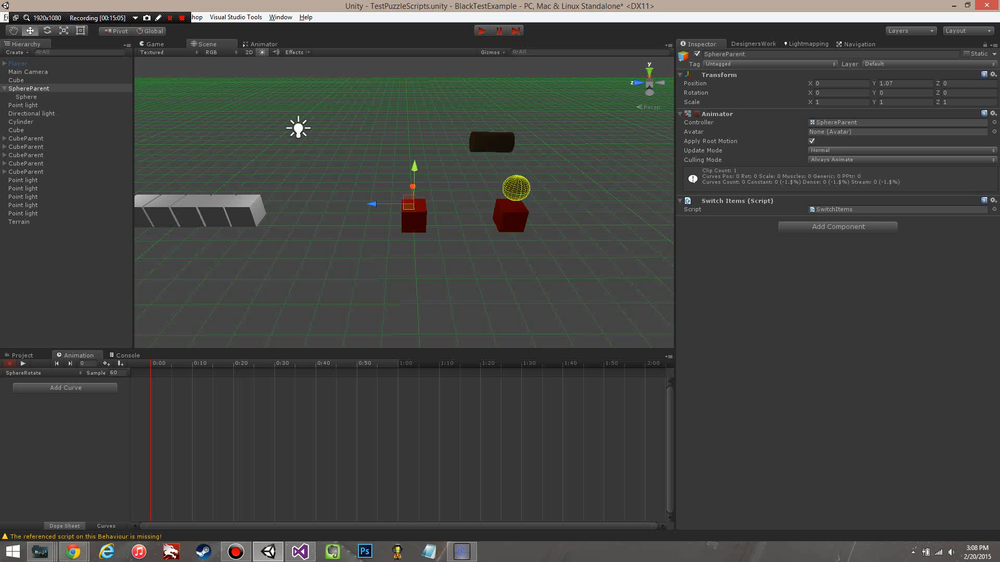
pyautogui.click(895, 93)
pyautogui.write('1')
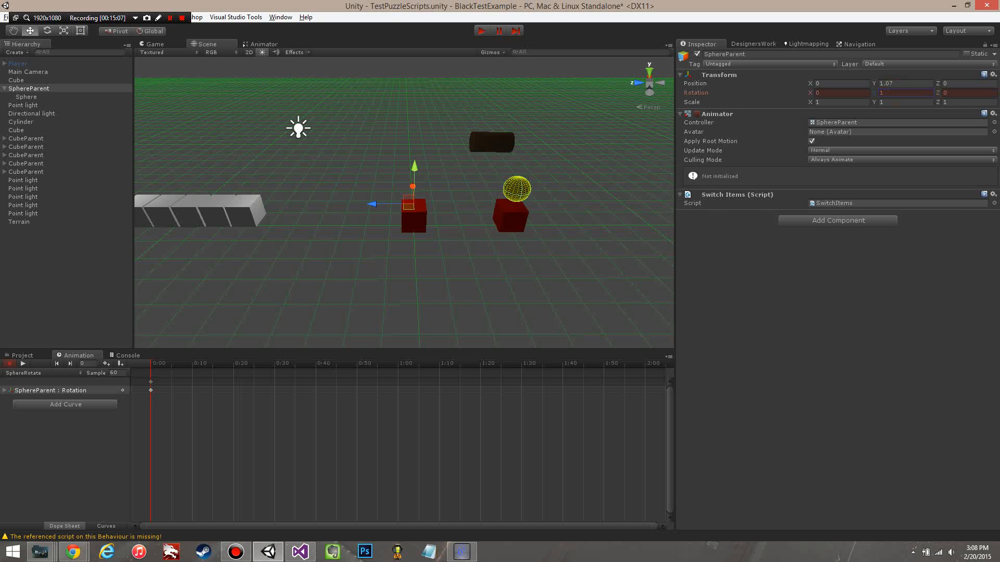
pyautogui.press('BackSpace')
pyautogui.write('0')
pyautogui.press('BackSpace')
pyautogui.write('359')
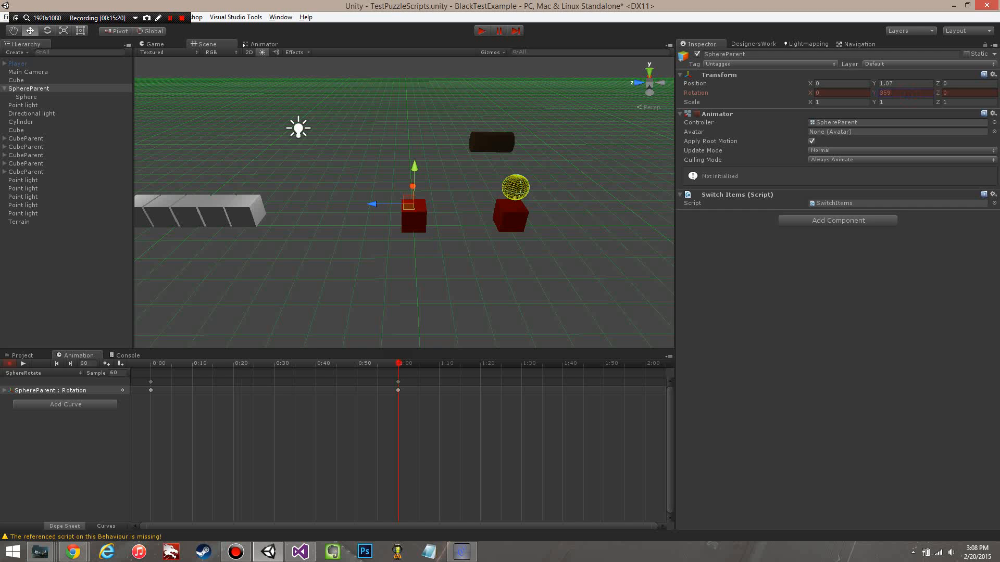
pyautogui.moveTo(398, 363); pyautogui.dragTo(131, 427)
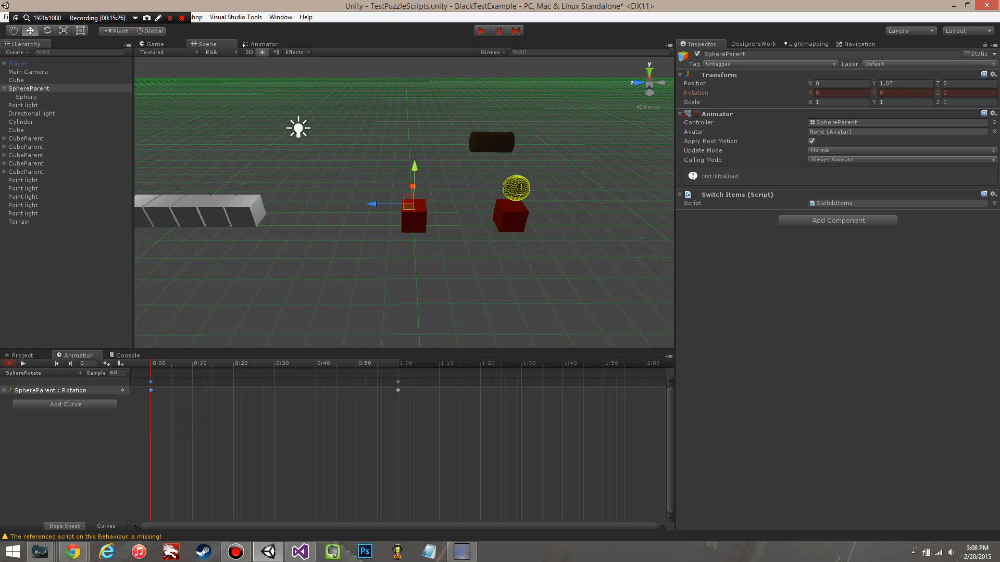
# Step: Create a SphereEmpty clip in the PlaceHolders folder with a single SphereParent rotation key at 0:00
pyautogui.click(41, 373)
pyautogui.click(42, 399)
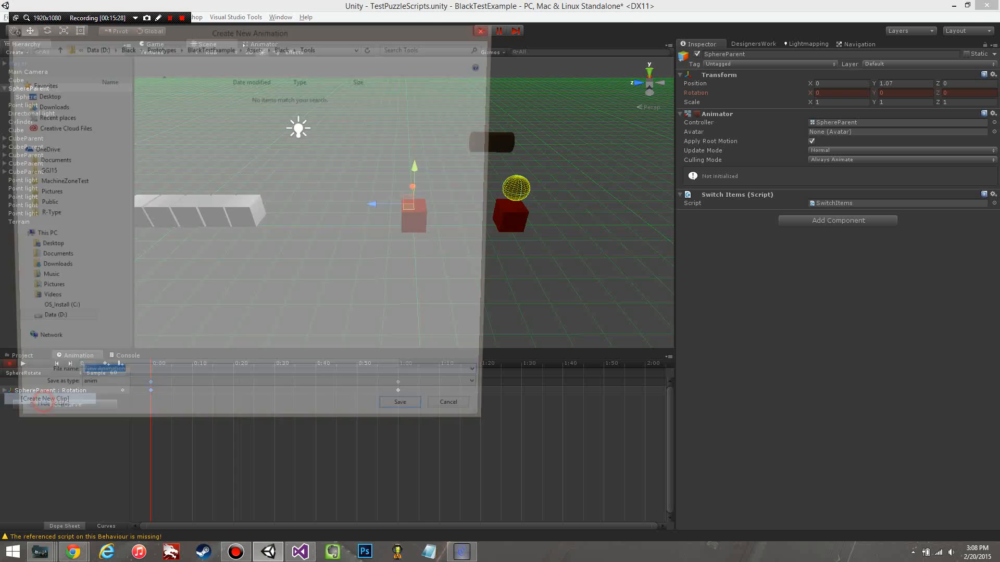
pyautogui.write('SphereEmpty')
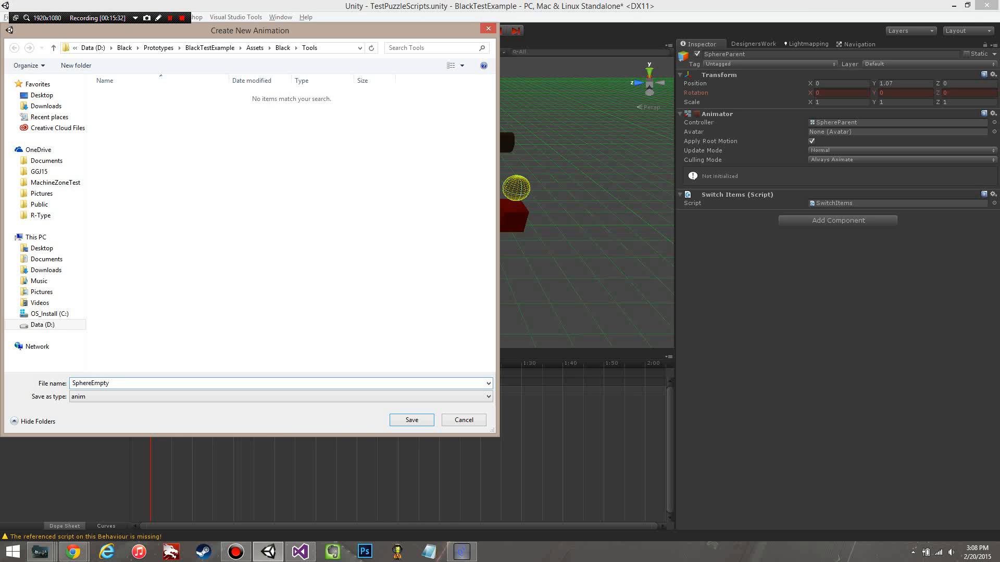
pyautogui.click(283, 47)
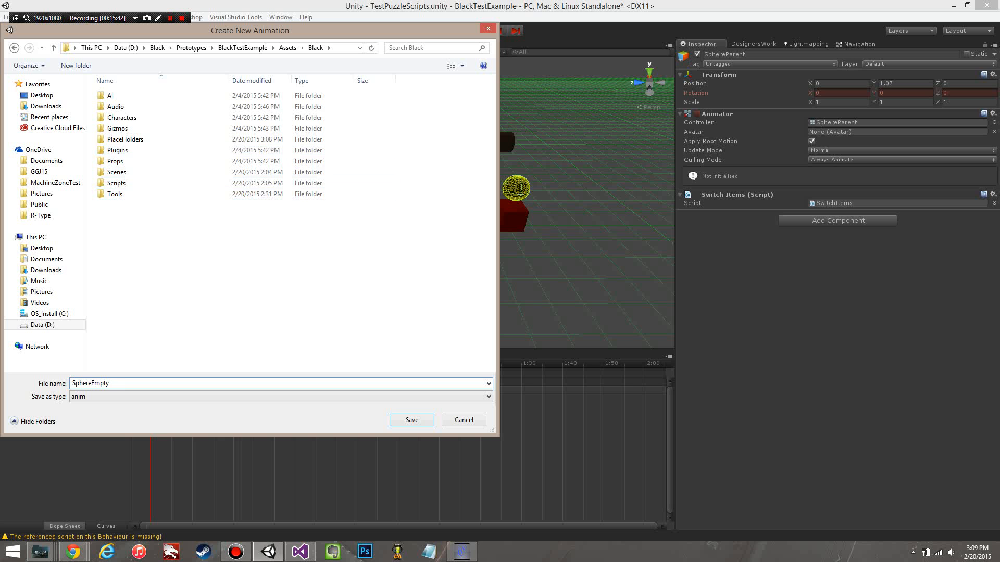
pyautogui.doubleClick(148, 139)
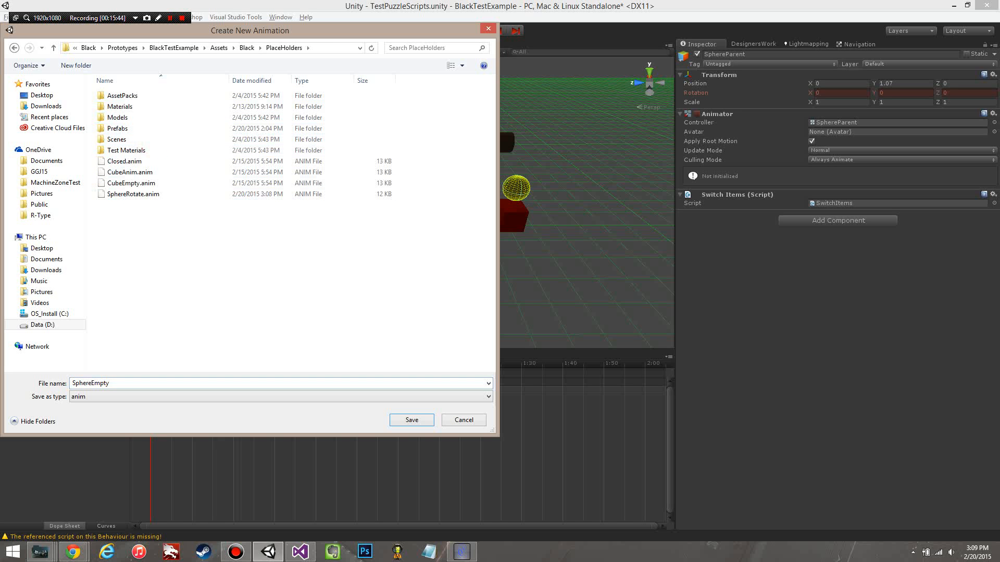
pyautogui.press('Return')
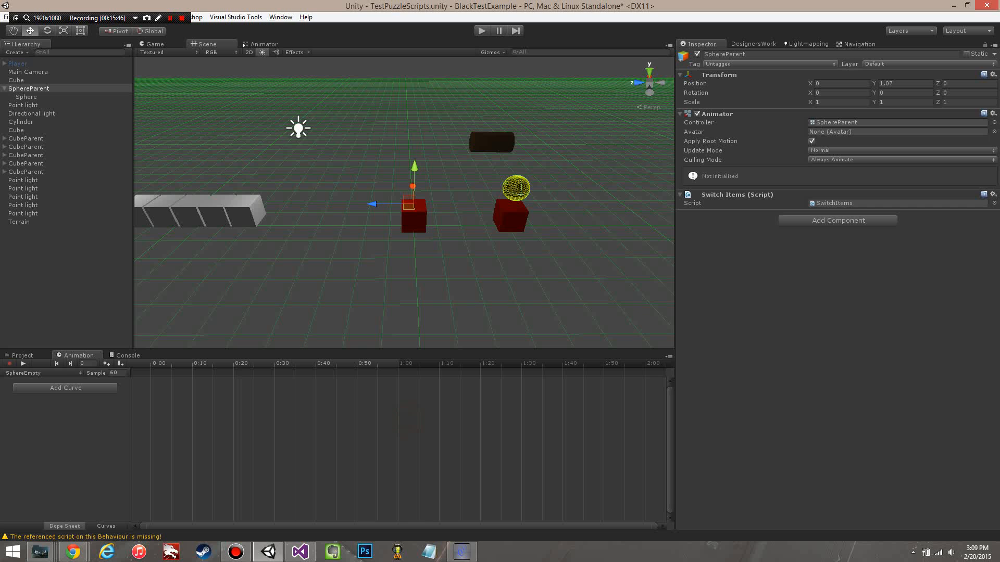
pyautogui.moveTo(308, 378); pyautogui.dragTo(444, 427)
pyautogui.press('Delete')
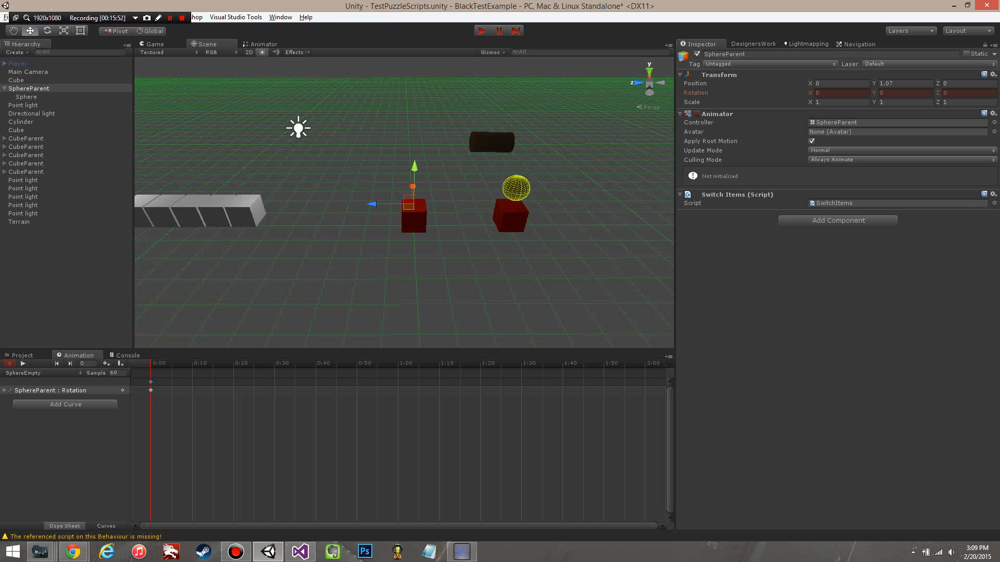
# Step: Spread out the states in SphereParent's animator controller and set SphereEmpty as the default state
pyautogui.click(265, 43)
pyautogui.moveTo(384, 179); pyautogui.dragTo(277, 175)
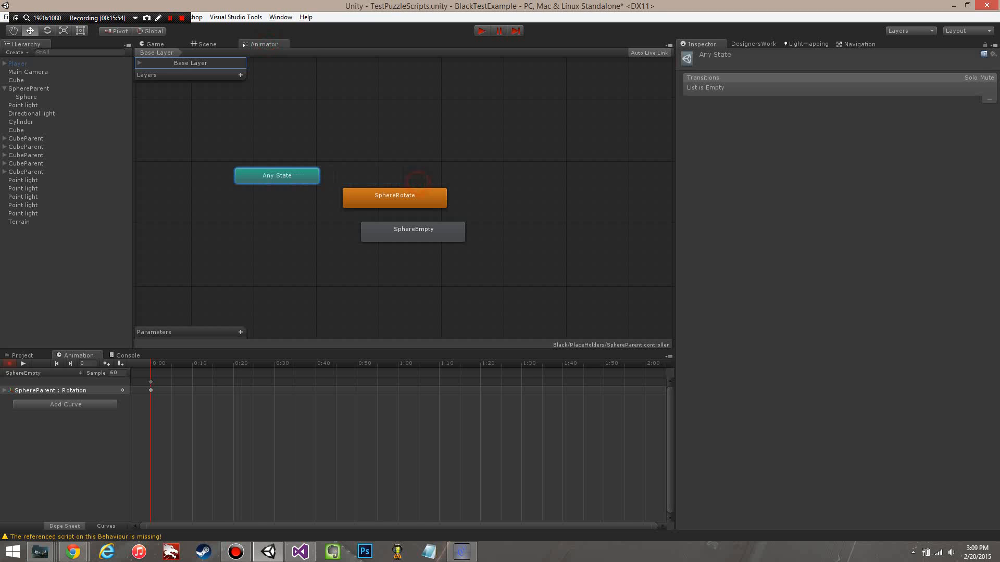
pyautogui.moveTo(423, 234); pyautogui.dragTo(466, 136)
pyautogui.rightClick(464, 136)
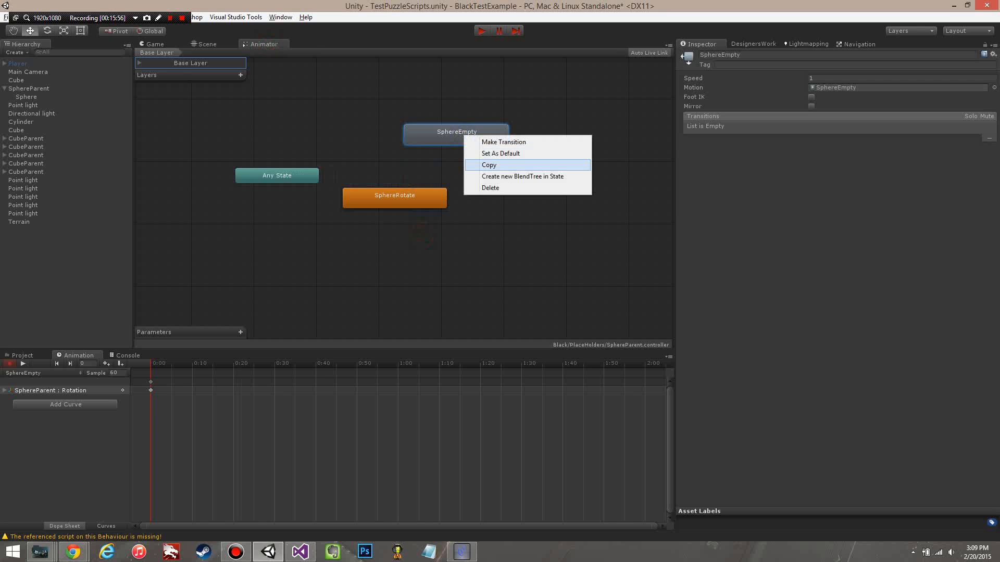
pyautogui.click(492, 153)
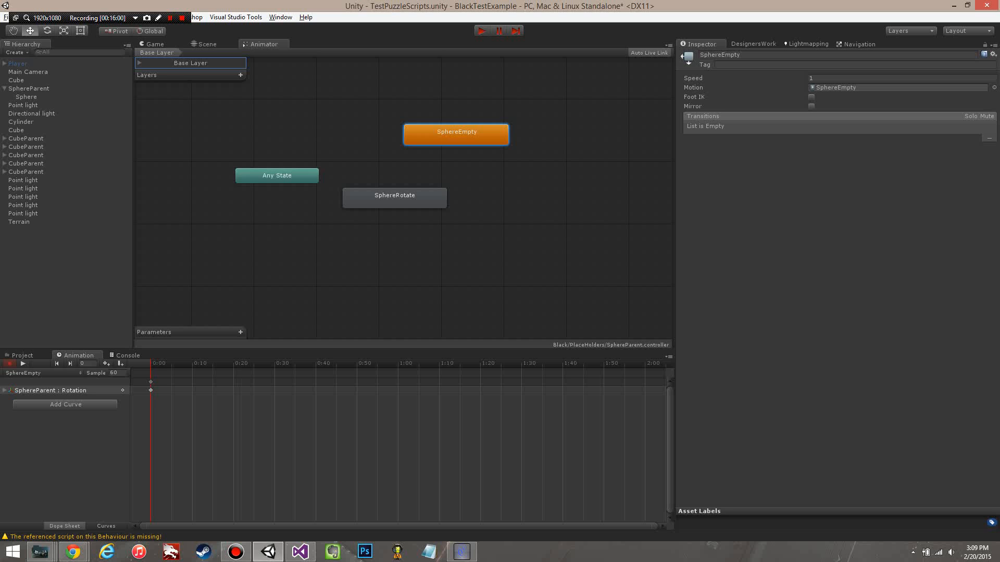
# Step: Add a transition from the SphereEmpty state to the SphereRotate state
pyautogui.rightClick(450, 138)
pyautogui.click(471, 145)
pyautogui.click(415, 193)
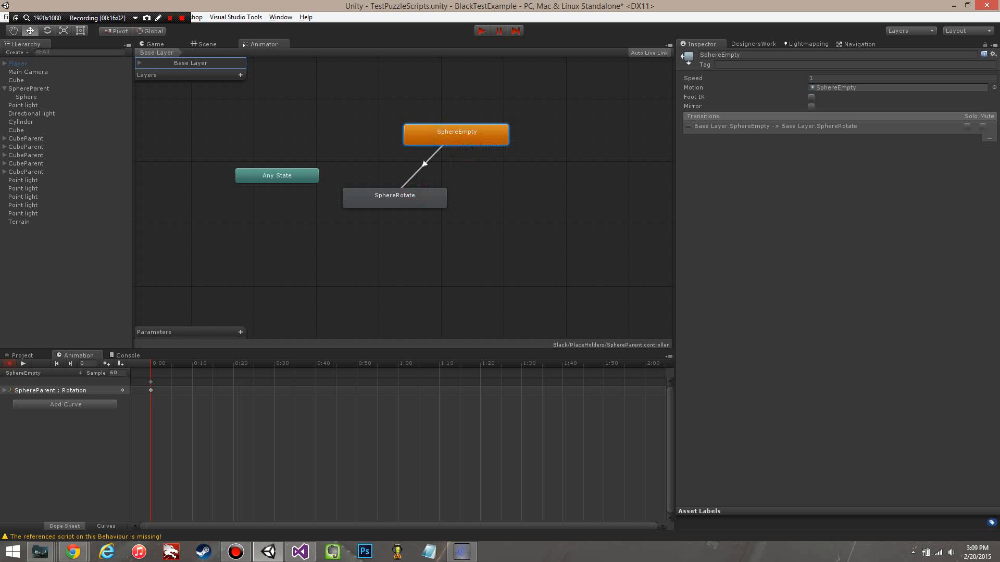
# Step: Create an empty animator state and place it to the right of SphereRotate
pyautogui.rightClick(513, 206)
pyautogui.moveTo(599, 211)
pyautogui.click(675, 214)
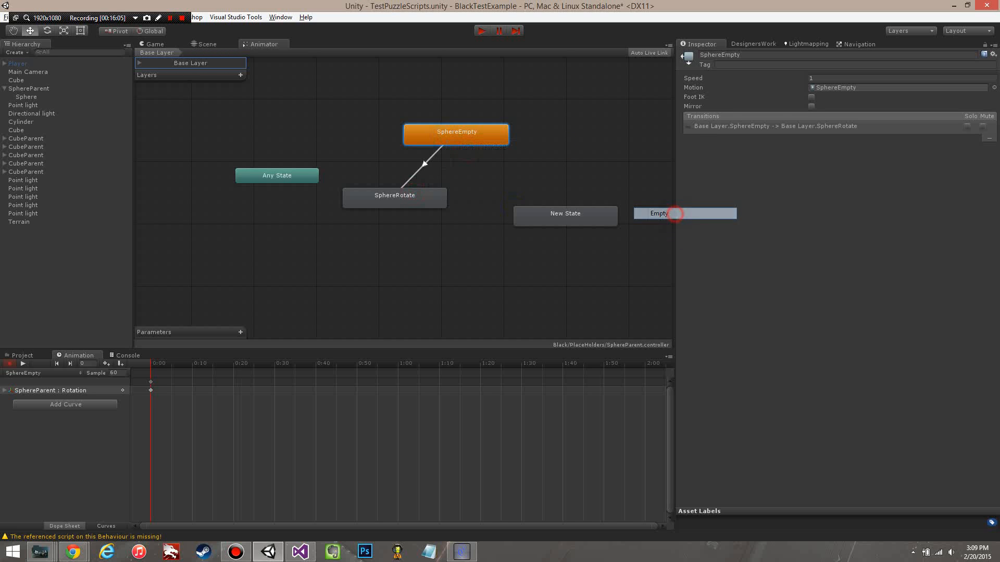
pyautogui.moveTo(547, 214); pyautogui.dragTo(531, 197)
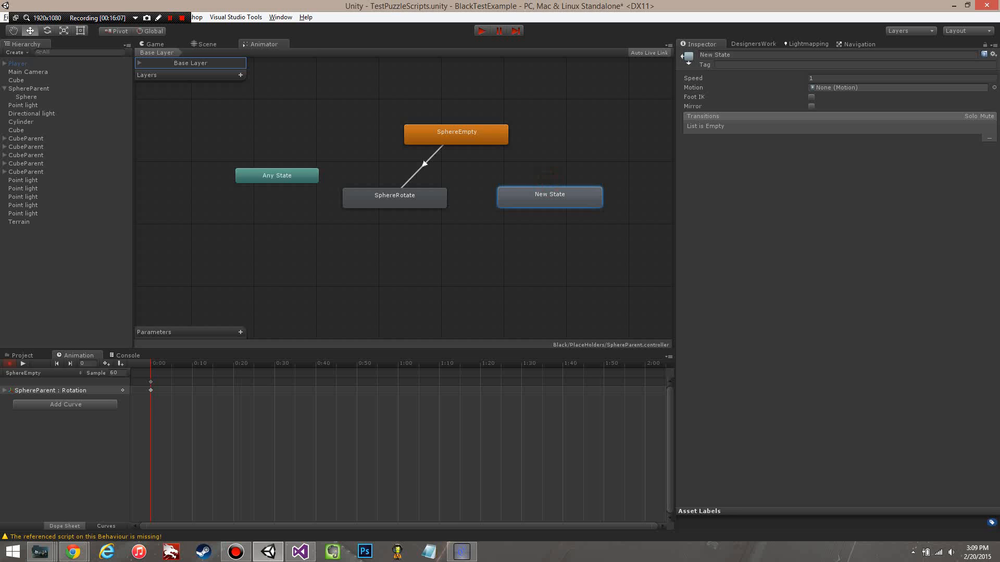
# Step: Rename the new animator state to SphereRotateReverse
pyautogui.click(751, 55)
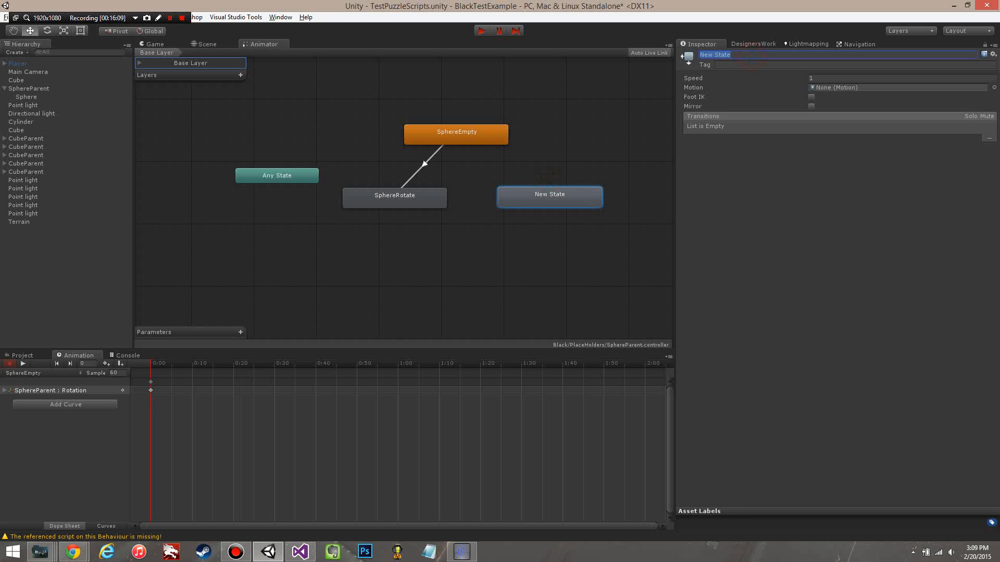
pyautogui.write('Sphere')
pyautogui.write('RotateRE')
pyautogui.press('BackSpace')
pyautogui.write('e')
pyautogui.write('vres')
pyautogui.press('BackSpace')
pyautogui.press('BackSpace')
pyautogui.press('BackSpace')
pyautogui.write('erse')
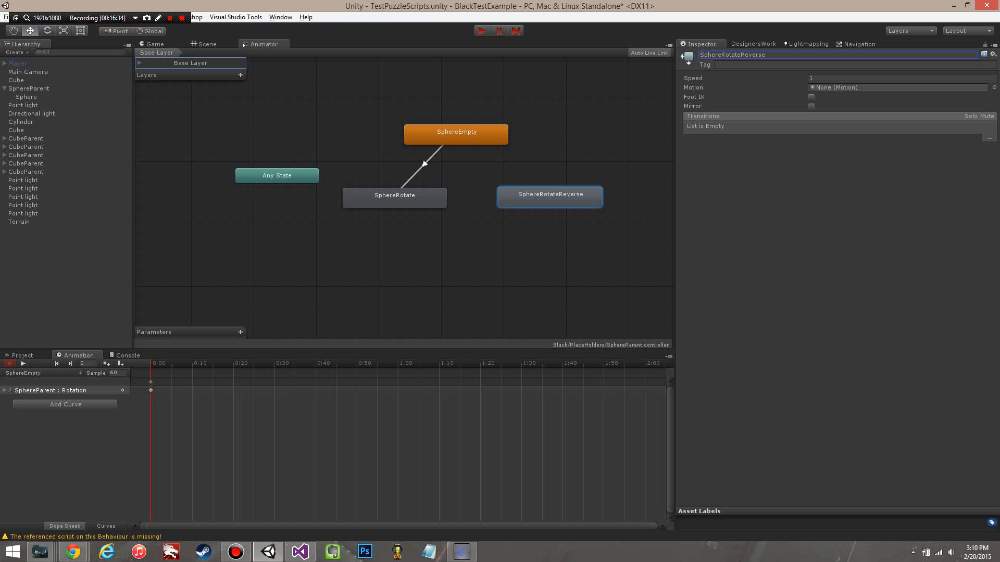
# Step: Assign the SphereRotate clip as the SphereRotateReverse state's motion and set its speed to -1
pyautogui.click(993, 87)
pyautogui.click(156, 192)
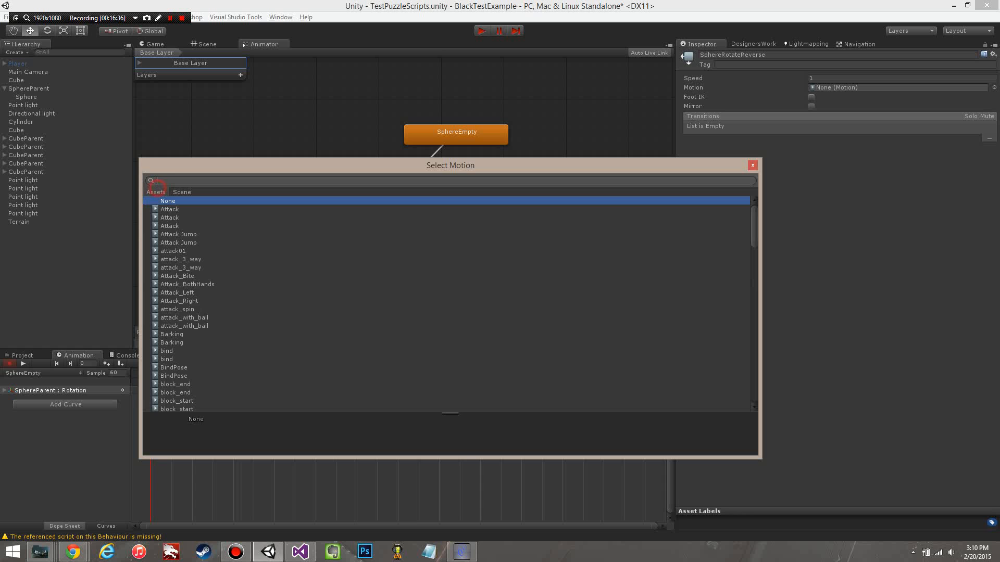
pyautogui.moveTo(754, 222); pyautogui.dragTo(754, 363)
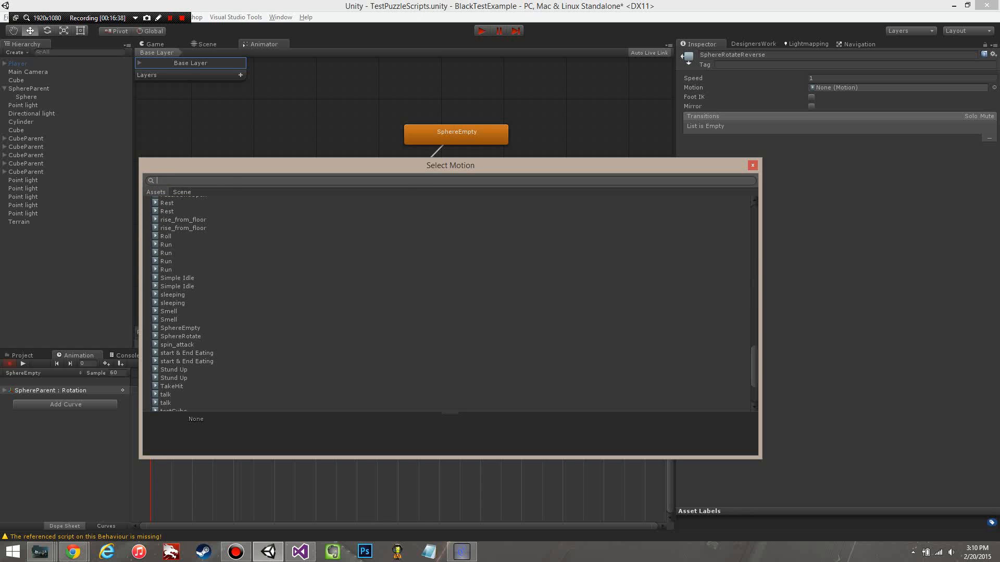
pyautogui.doubleClick(194, 334)
pyautogui.click(840, 77)
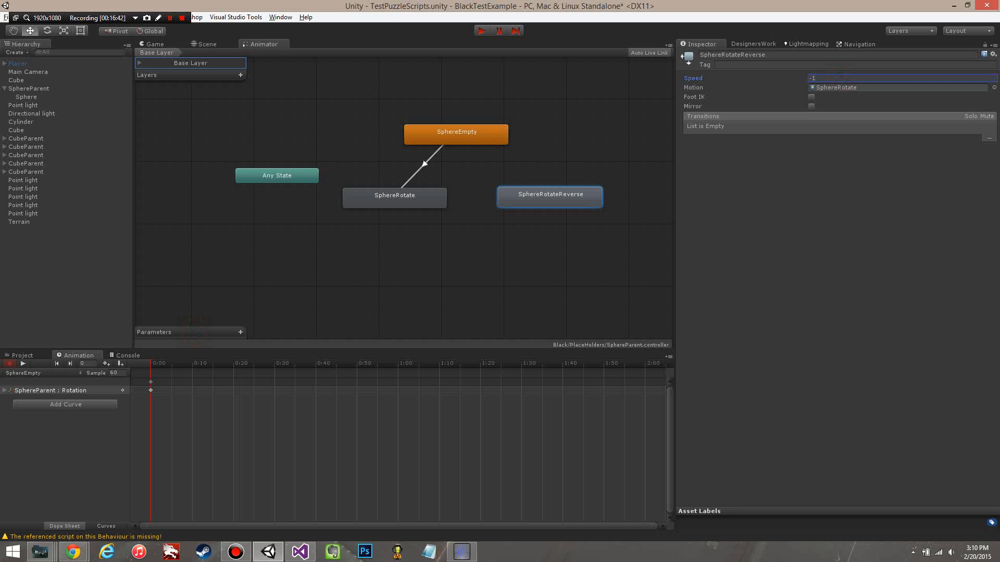
# Step: Add a transition from SphereRotate to SphereRotateReverse and place the SphereRotateReverse state directly below SphereRotate
pyautogui.rightClick(401, 198)
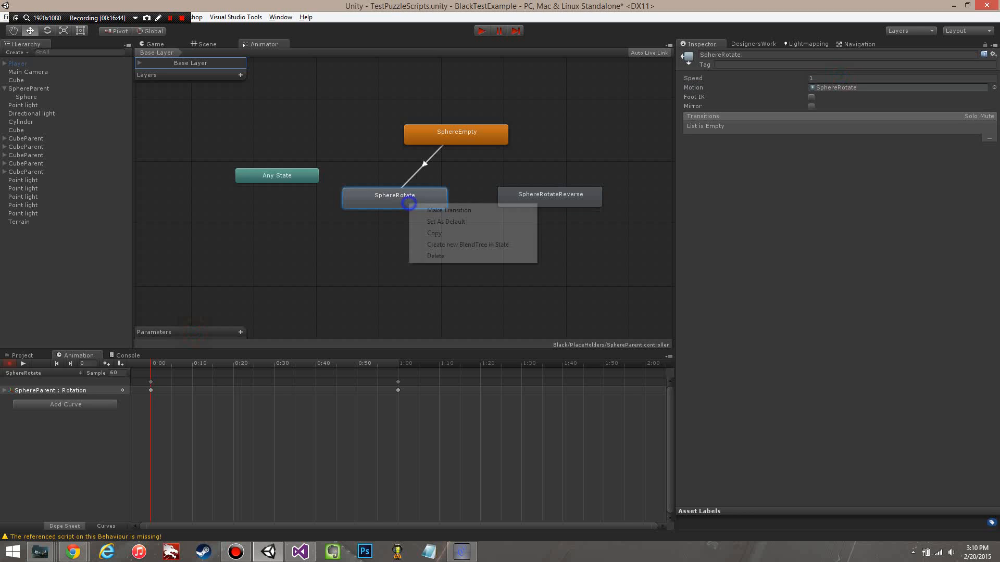
pyautogui.click(419, 204)
pyautogui.click(526, 202)
pyautogui.moveTo(551, 197); pyautogui.dragTo(394, 247)
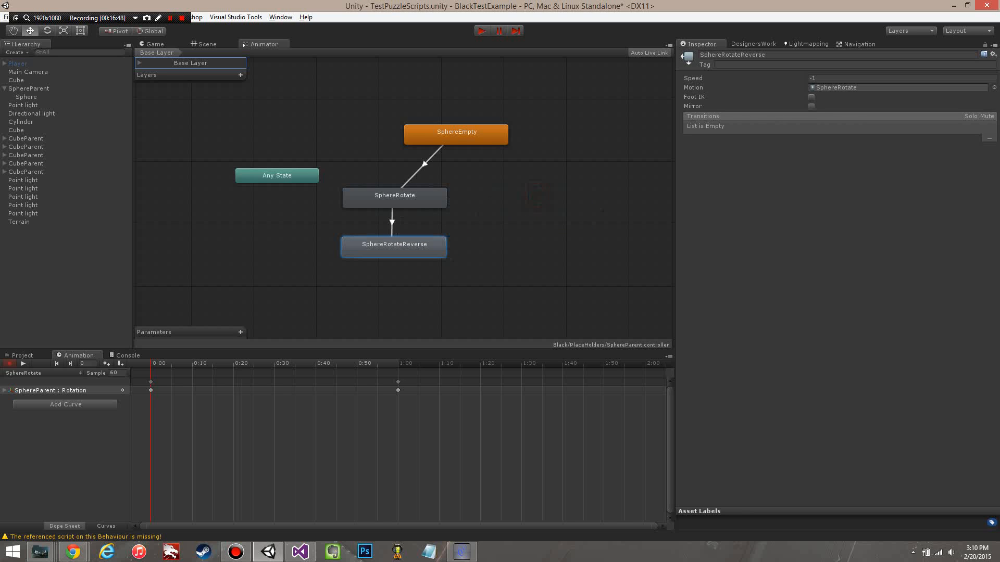
# Step: Align SphereEmpty above SphereRotate and add a return transition from SphereRotateReverse to SphereRotate
pyautogui.moveTo(502, 134); pyautogui.dragTo(440, 134)
pyautogui.rightClick(419, 250)
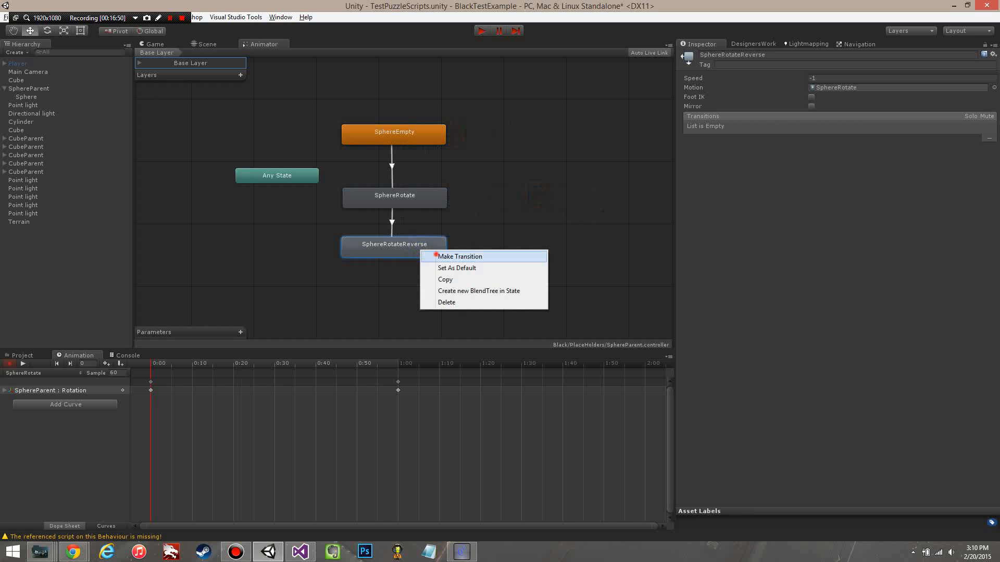
pyautogui.click(436, 257)
pyautogui.click(408, 206)
pyautogui.moveTo(387, 132); pyautogui.dragTo(387, 145)
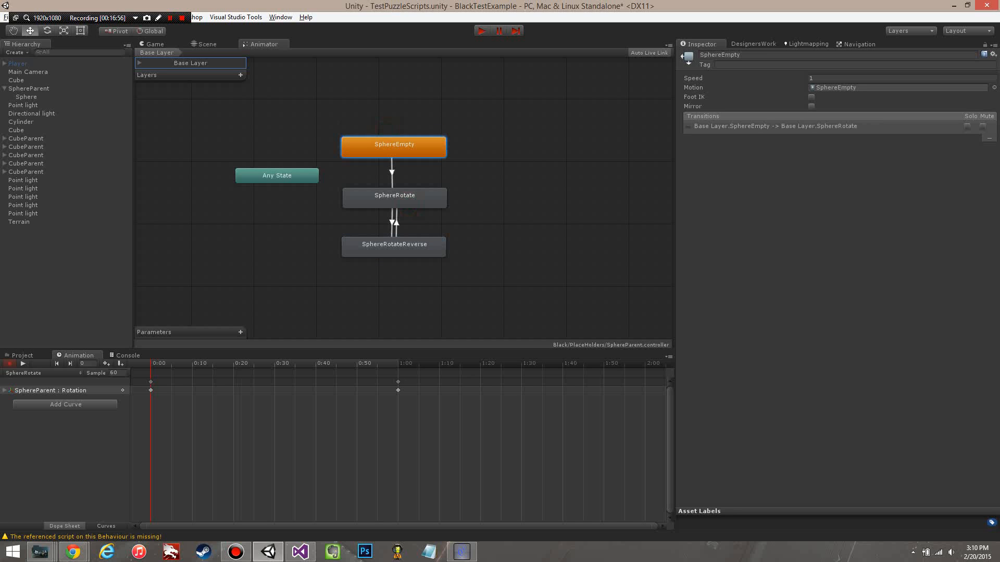
pyautogui.rightClick(391, 173)
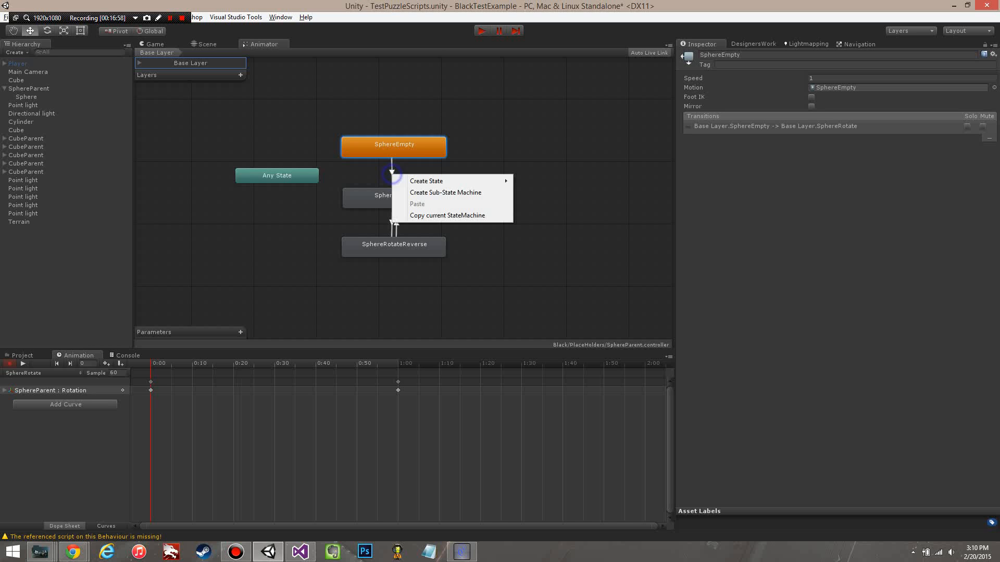
pyautogui.moveTo(417, 181)
pyautogui.click(540, 146)
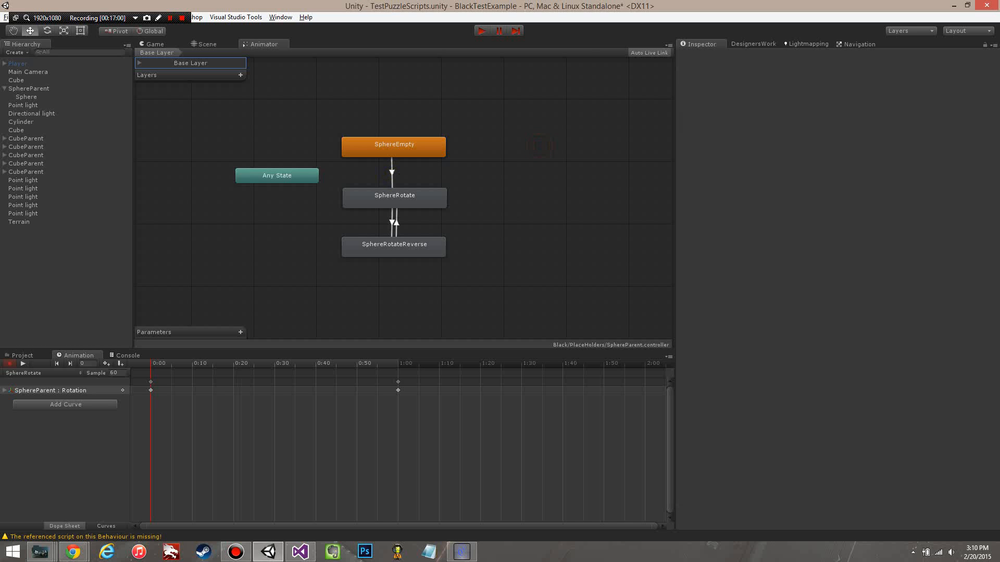
# Step: Add a Bool parameter named IsOpen and make IsOpen true the condition of the SphereEmpty to SphereRotate transition
pyautogui.click(392, 171)
pyautogui.click(240, 332)
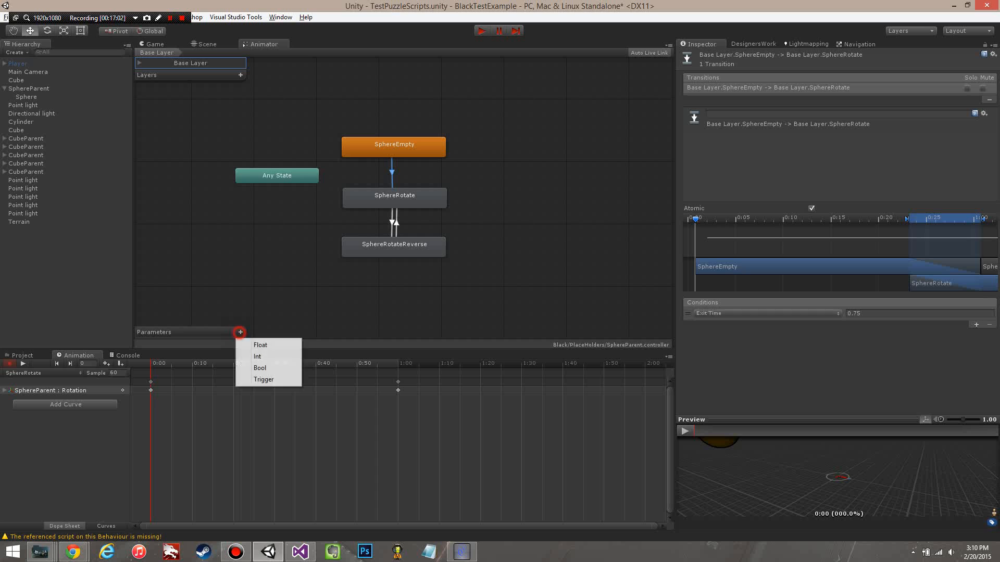
pyautogui.click(276, 368)
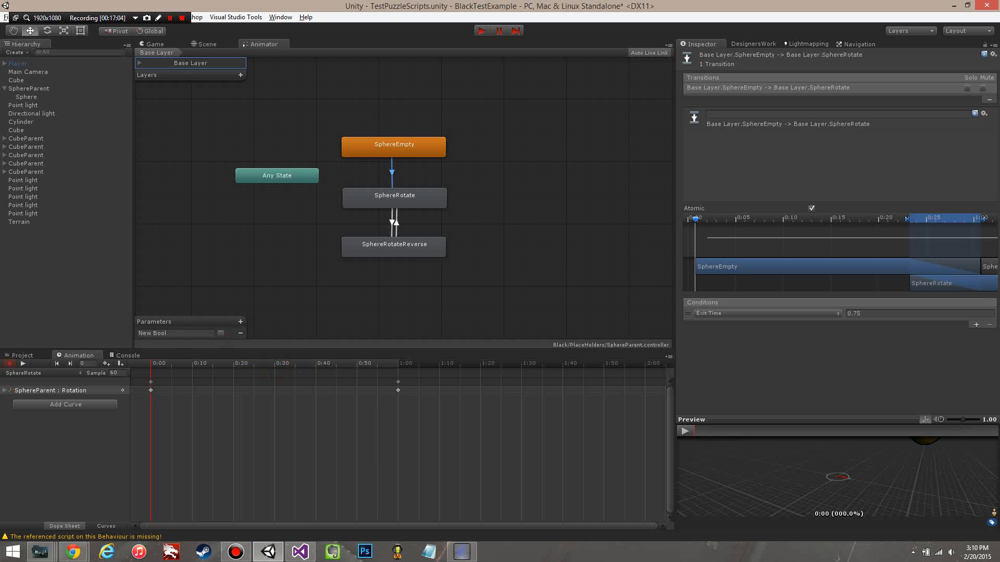
pyautogui.click(175, 334)
pyautogui.write('IsOpen')
pyautogui.click(766, 312)
pyautogui.click(711, 322)
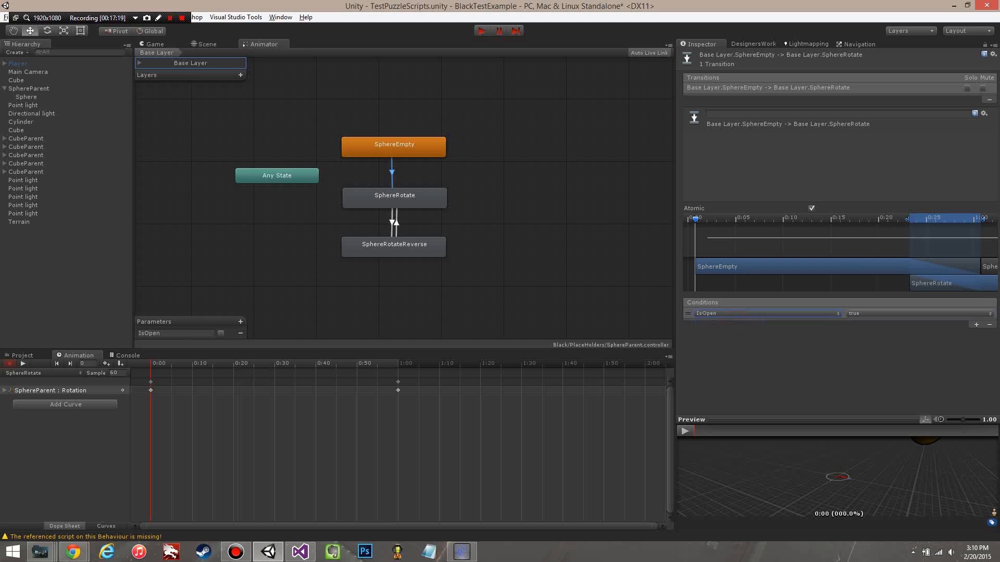
# Step: Set the condition of the SphereRotate to SphereRotateReverse transition to IsOpen false
pyautogui.click(392, 223)
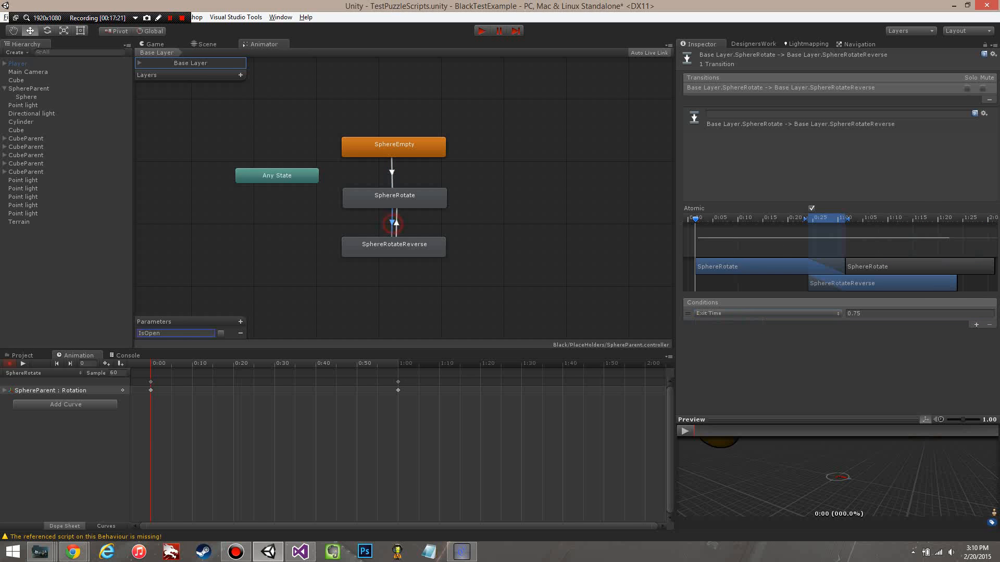
pyautogui.click(765, 313)
pyautogui.click(721, 324)
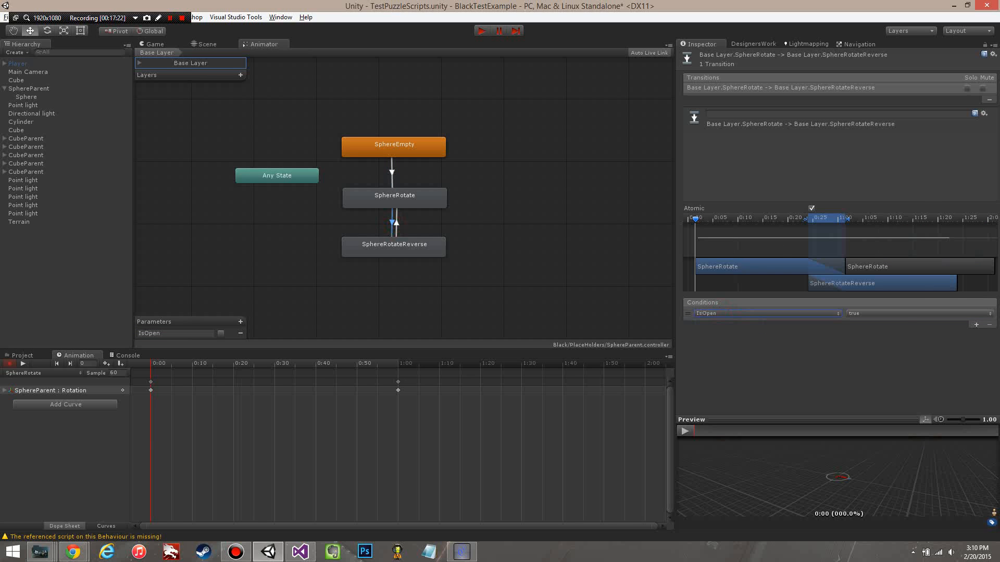
pyautogui.click(864, 313)
pyautogui.click(870, 336)
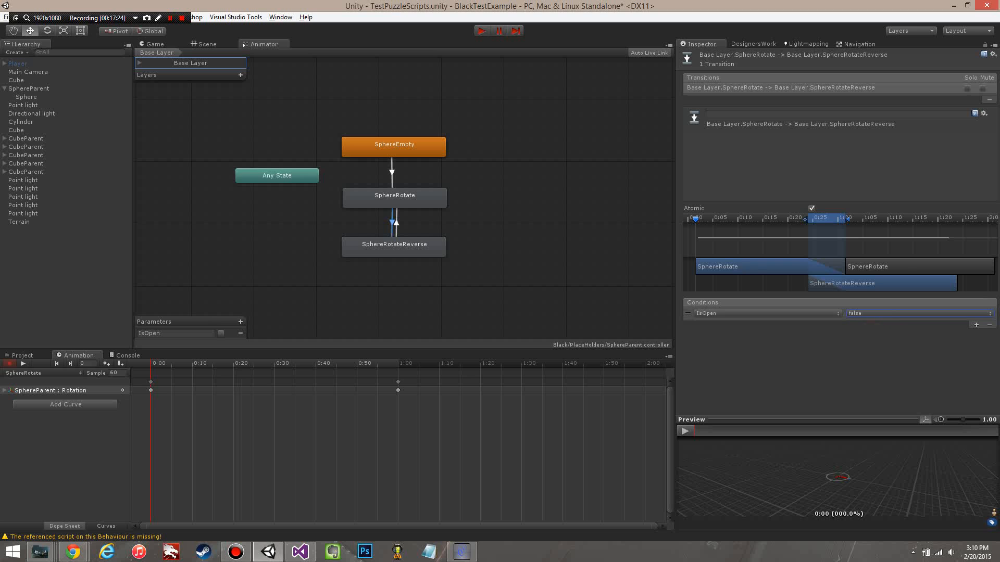
# Step: Set the condition of the SphereRotateReverse to SphereRotate transition to IsOpen true
pyautogui.click(396, 222)
pyautogui.click(765, 313)
pyautogui.click(721, 324)
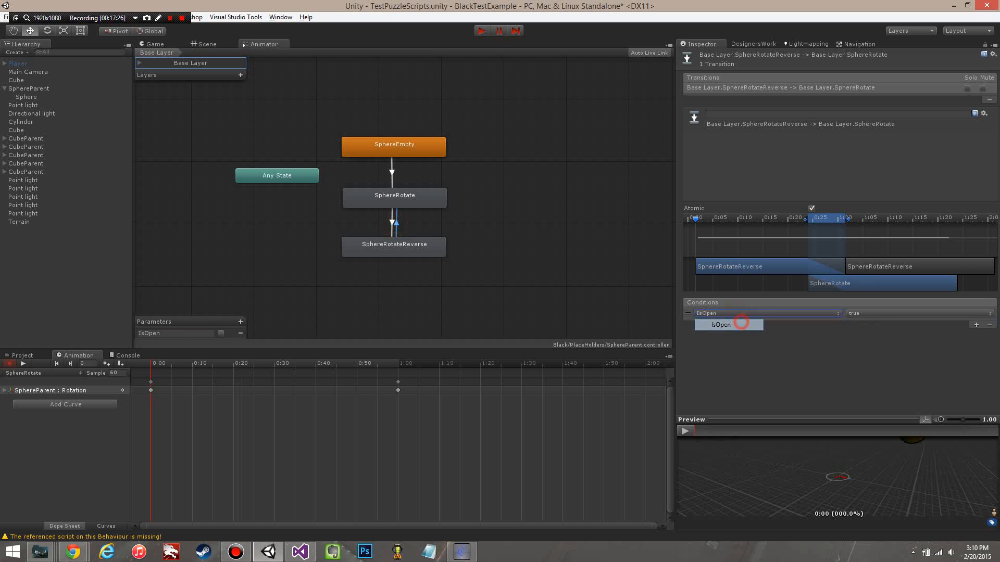
pyautogui.click(526, 284)
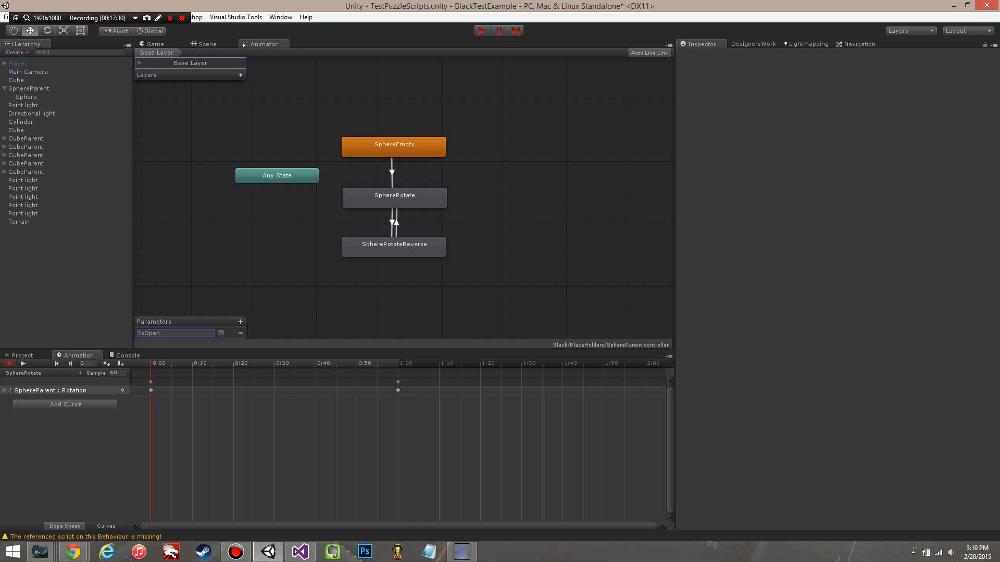
# Step: Set the size of the Items array in the first Cube's Switch script to 6 and assign SphereParent to Element 5
pyautogui.click(211, 43)
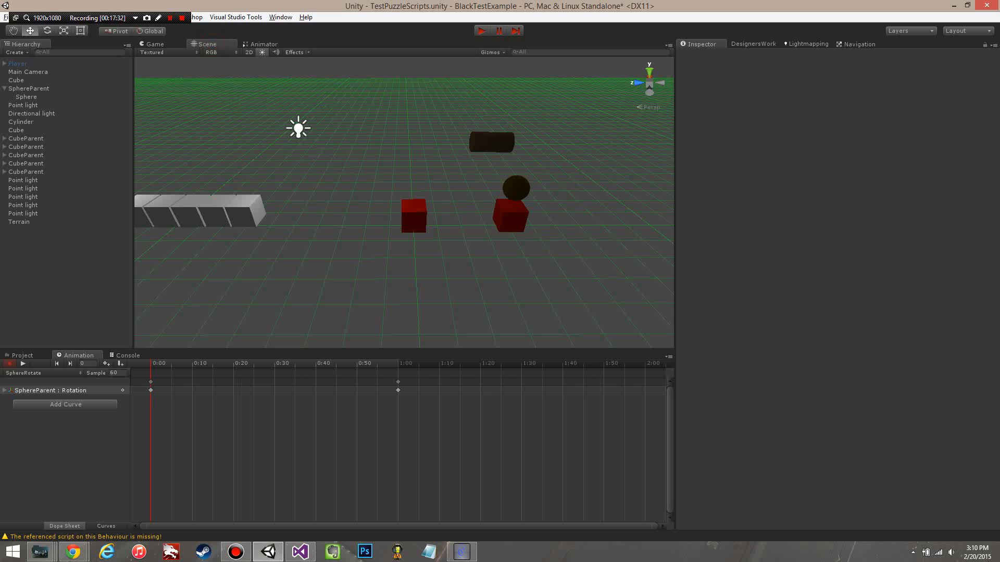
pyautogui.click(37, 89)
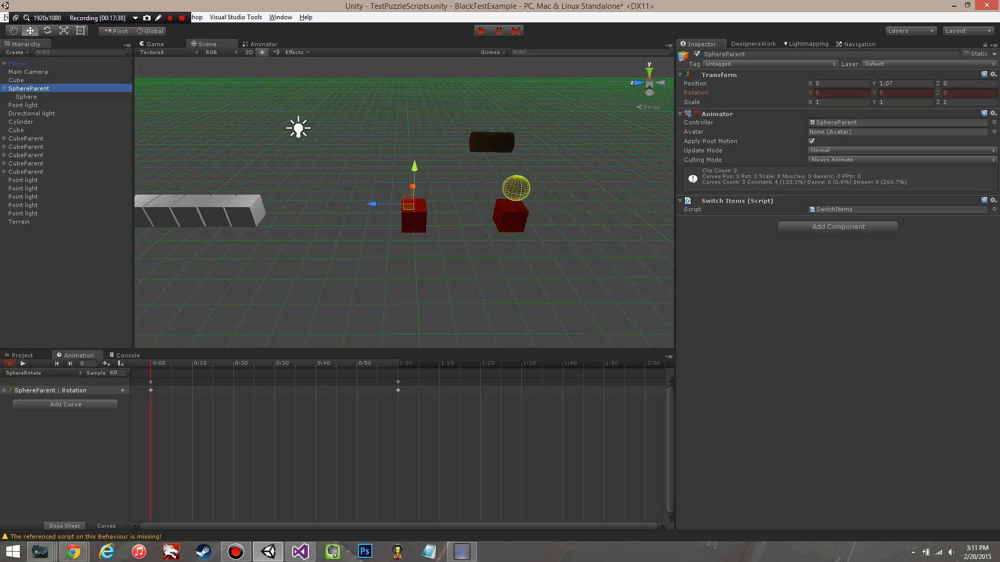
pyautogui.click(24, 79)
pyautogui.scroll(-5, 833, 286)
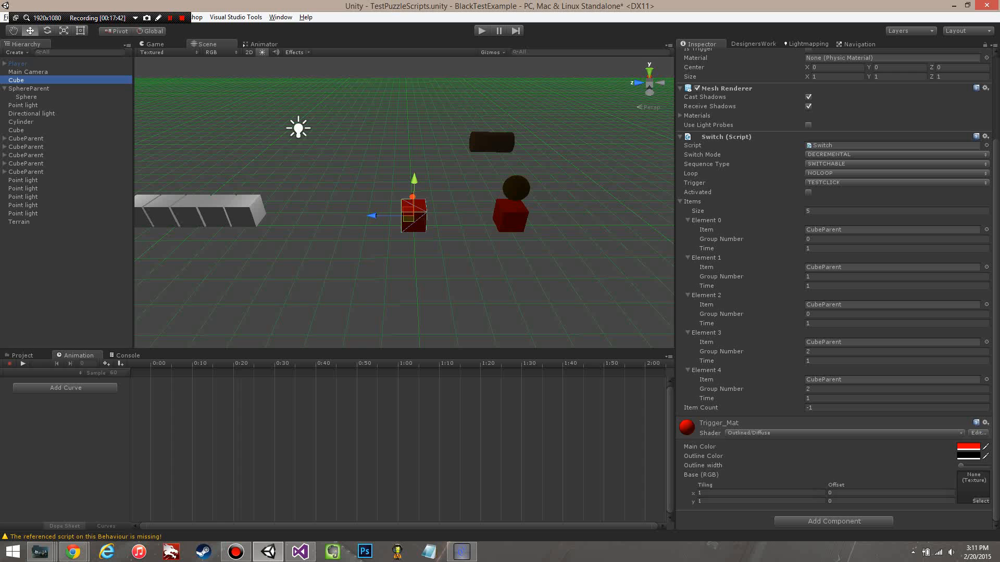
pyautogui.click(816, 211)
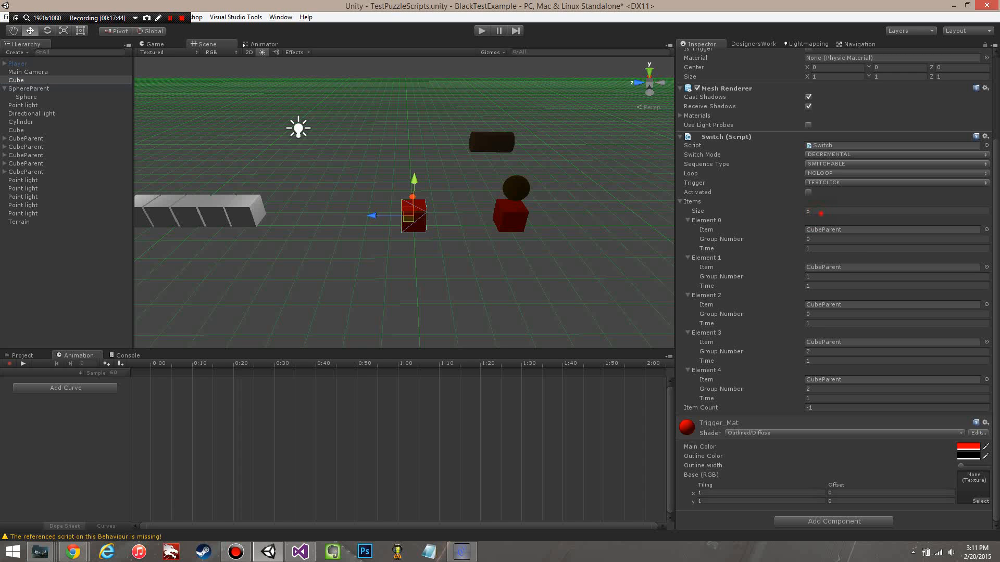
pyautogui.click(820, 213)
pyautogui.write('6')
pyautogui.press('Return')
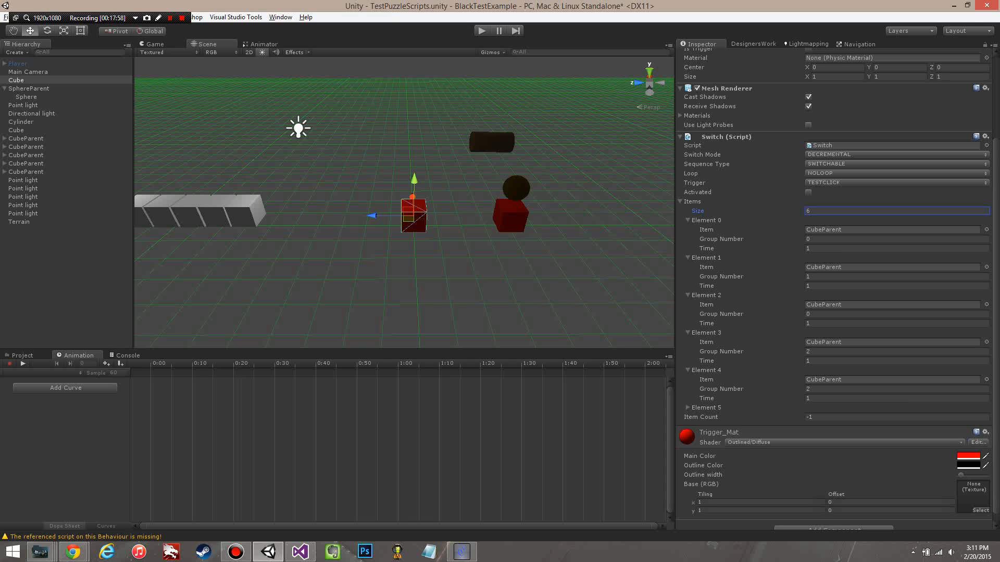
pyautogui.click(687, 407)
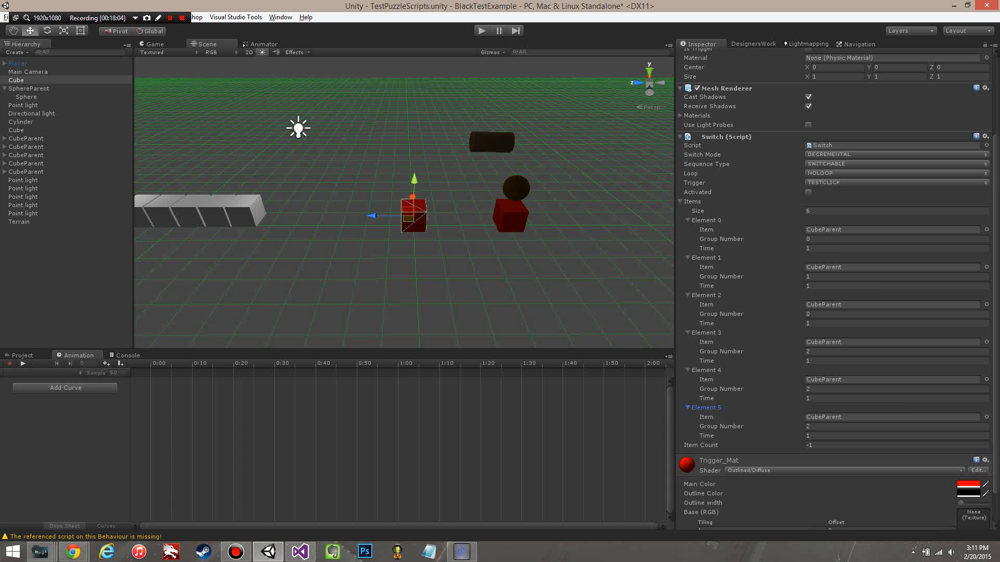
pyautogui.moveTo(20, 88); pyautogui.dragTo(885, 417)
# Step: Play-test the switch, restart play mode with Switch Mode set to INCREMENTAL, and trigger the red cube
pyautogui.click(481, 30)
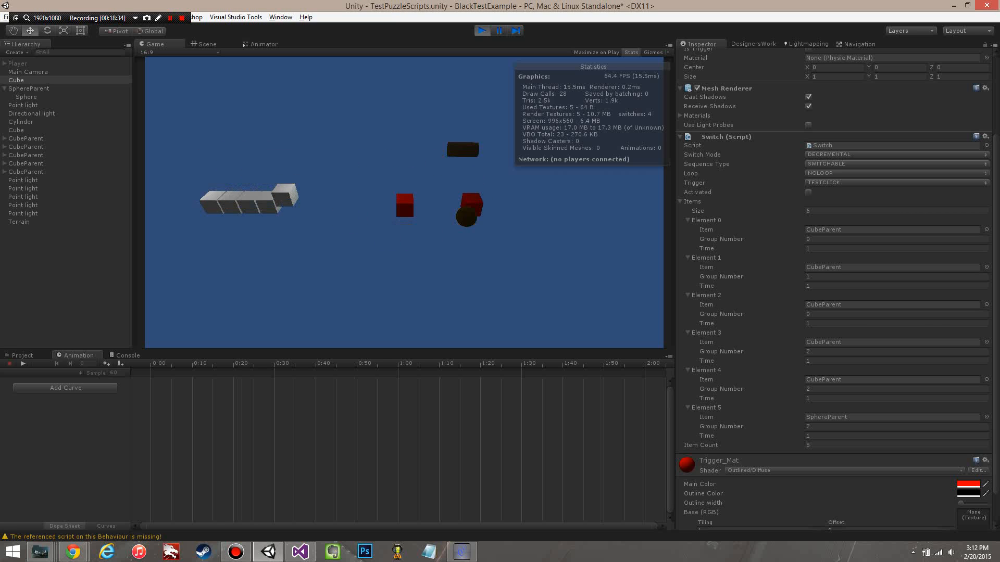
pyautogui.click(481, 31)
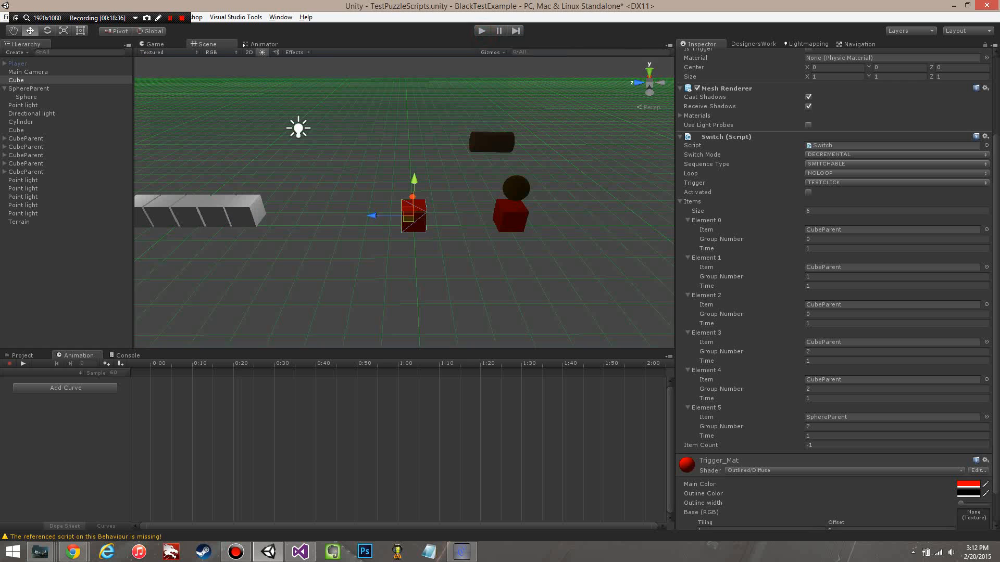
pyautogui.click(481, 31)
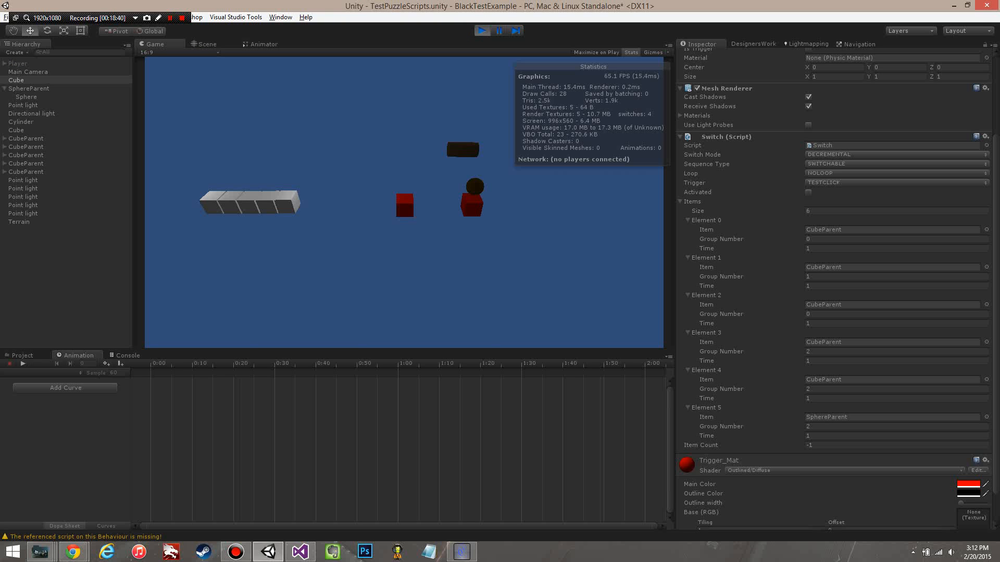
pyautogui.click(842, 154)
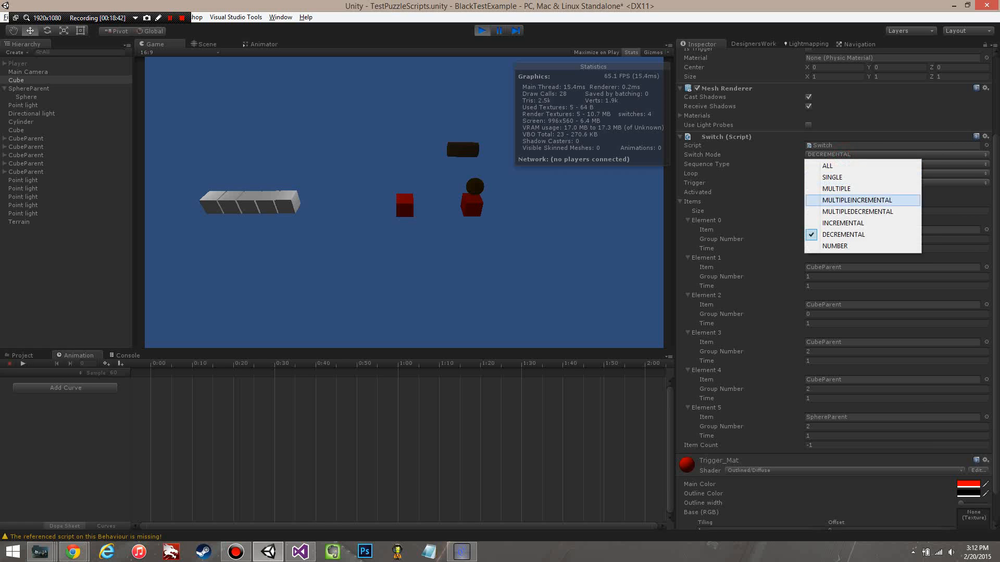
pyautogui.click(838, 223)
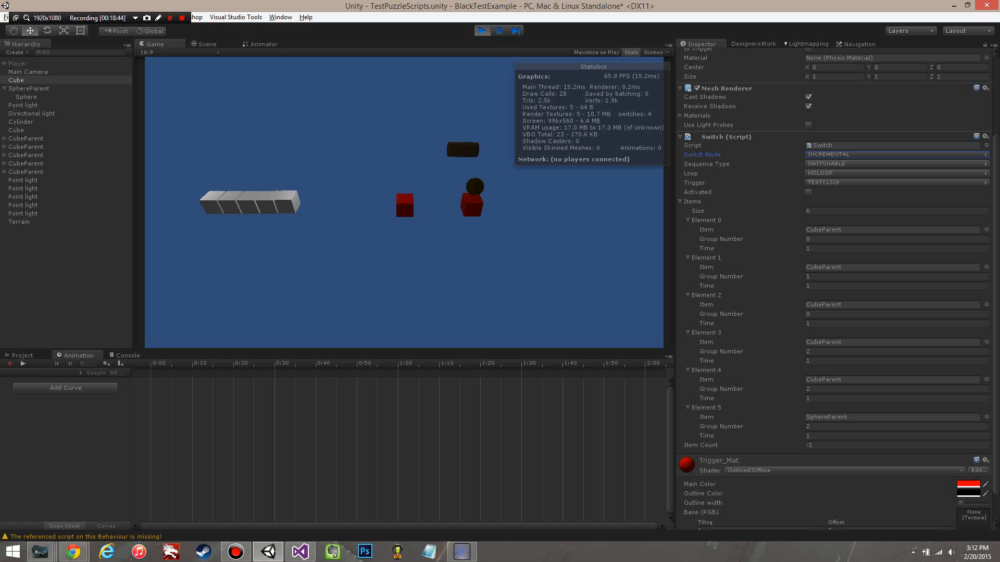
pyautogui.click(405, 202)
pyautogui.click(405, 202)
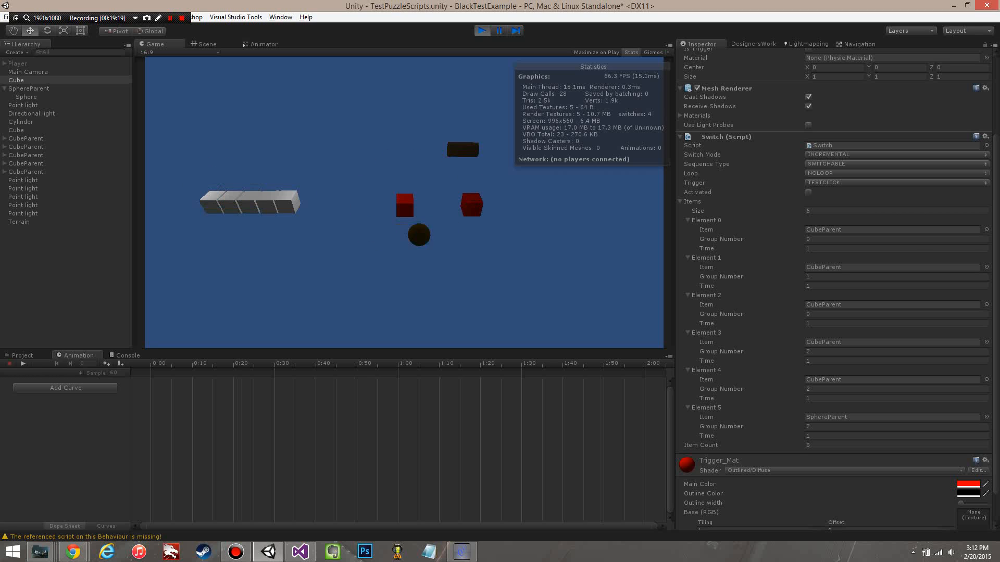
# Step: Test the switch with Sequence Type set to ONESHOT, and stop play mode
pyautogui.click(828, 165)
pyautogui.click(836, 175)
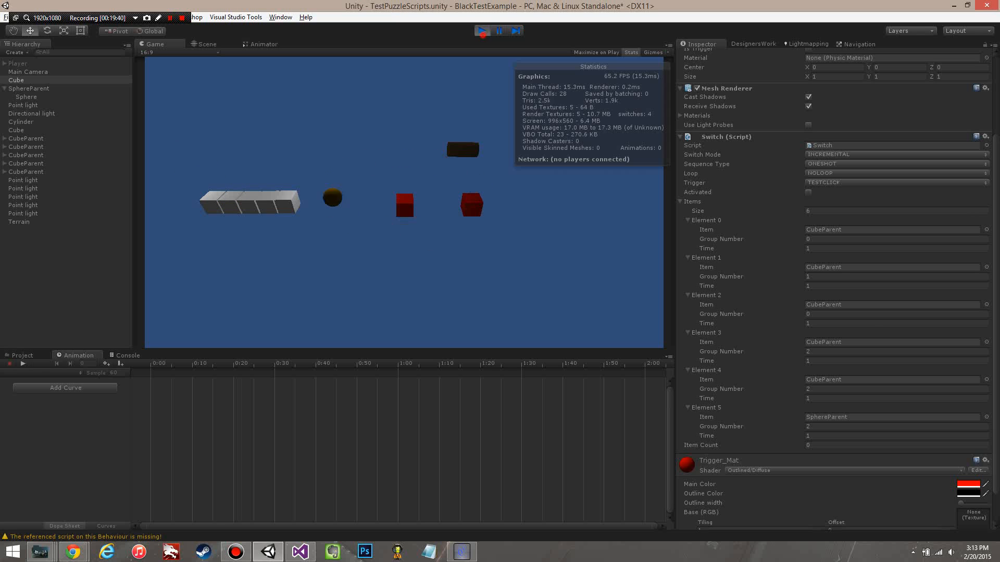
pyautogui.hotkey('ctrl', 'p')
# Step: Remove SphereParent from the first Cube's Switch script by reducing the Items size to 5, and play-test the switch
pyautogui.click(282, 41)
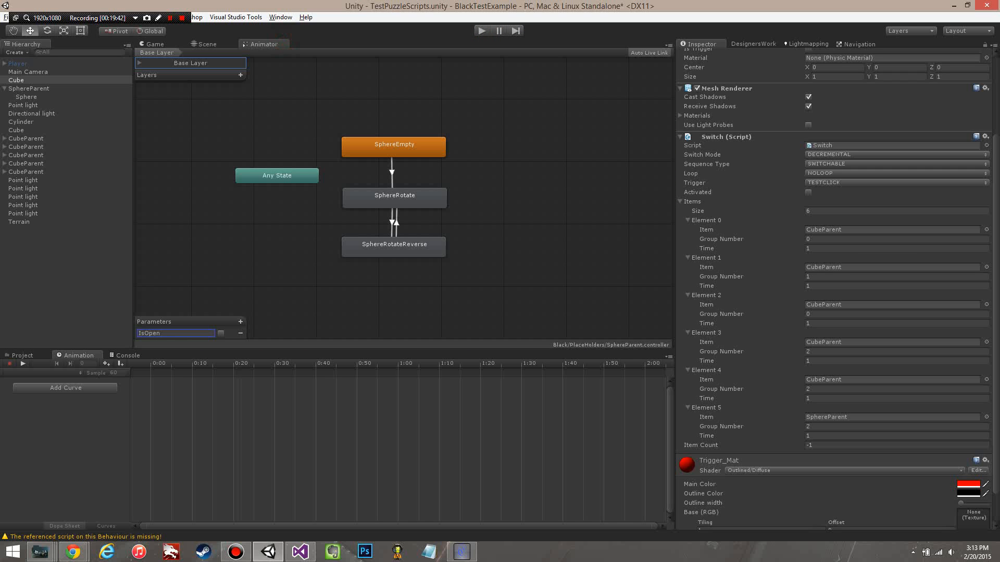
pyautogui.click(221, 43)
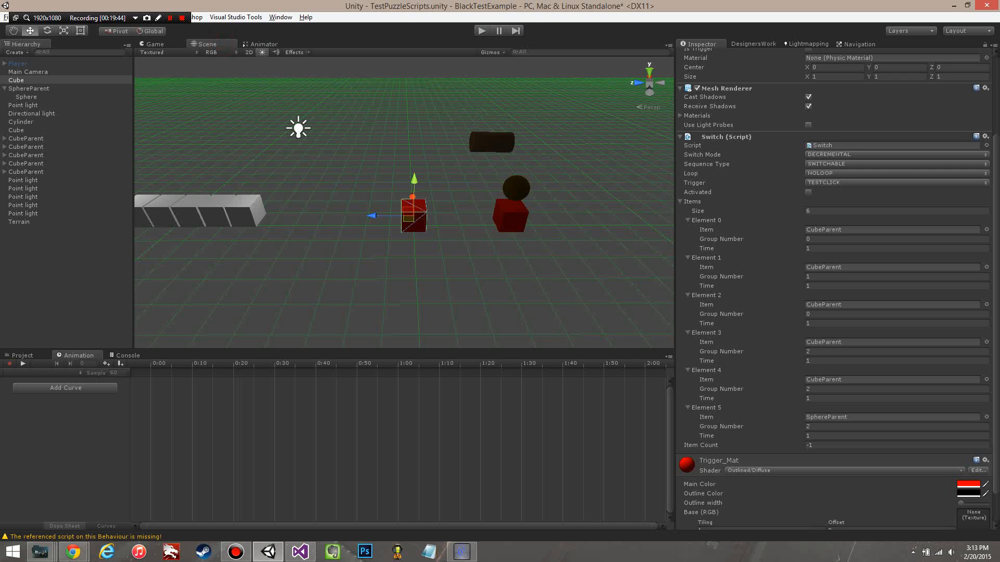
pyautogui.moveTo(404, 208); pyautogui.dragTo(424, 205, button='middle')
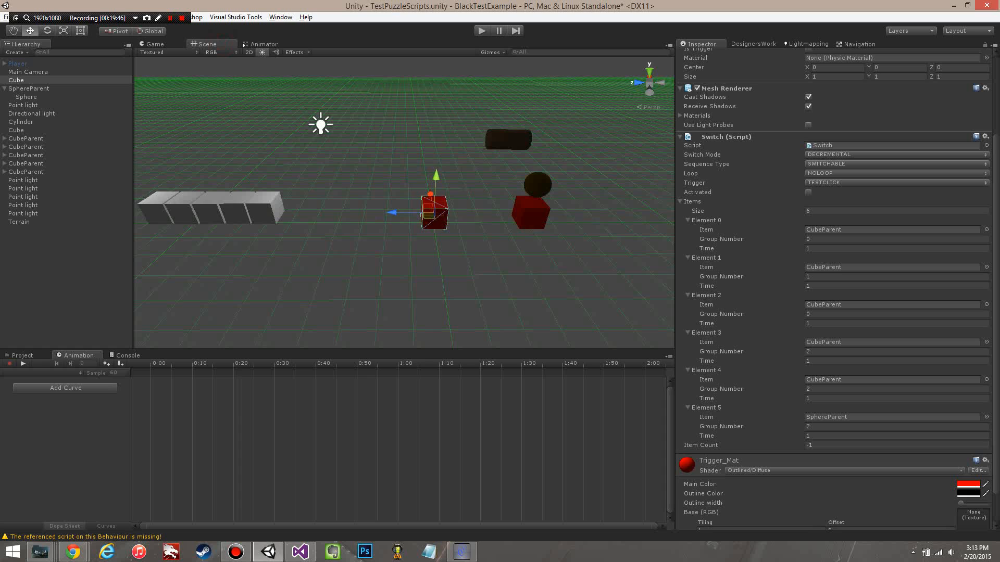
pyautogui.rightClick(706, 408)
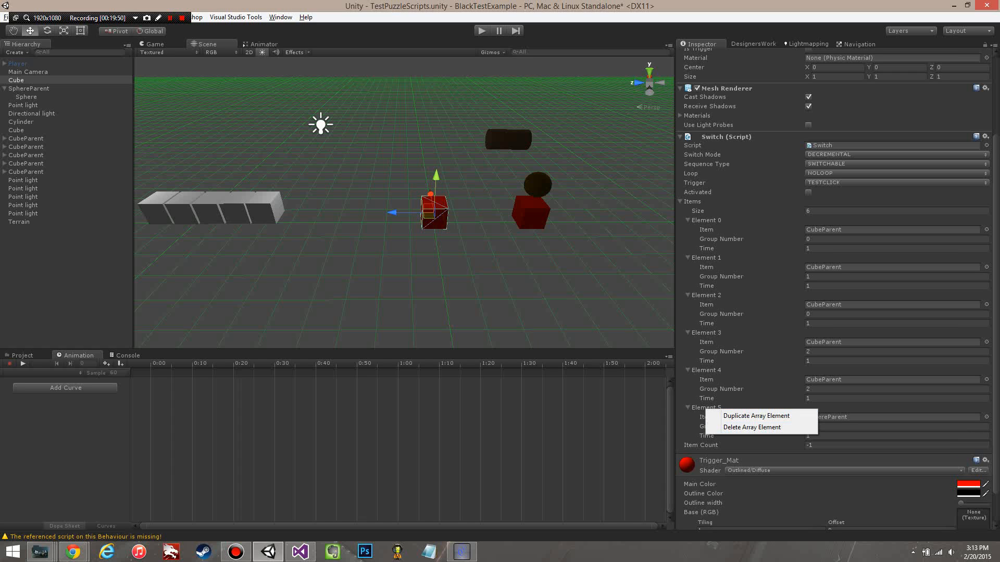
pyautogui.click(847, 209)
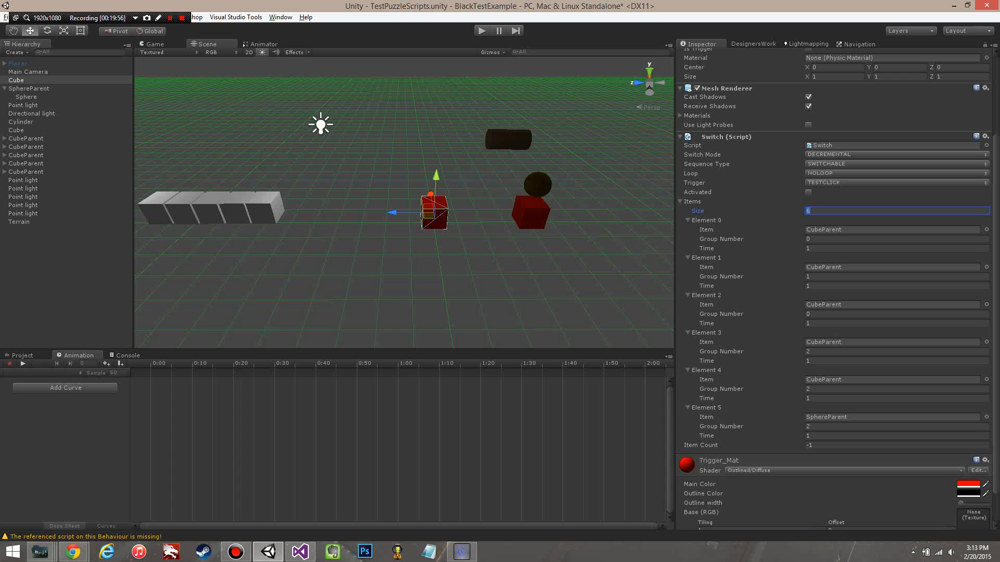
pyautogui.rightClick(708, 408)
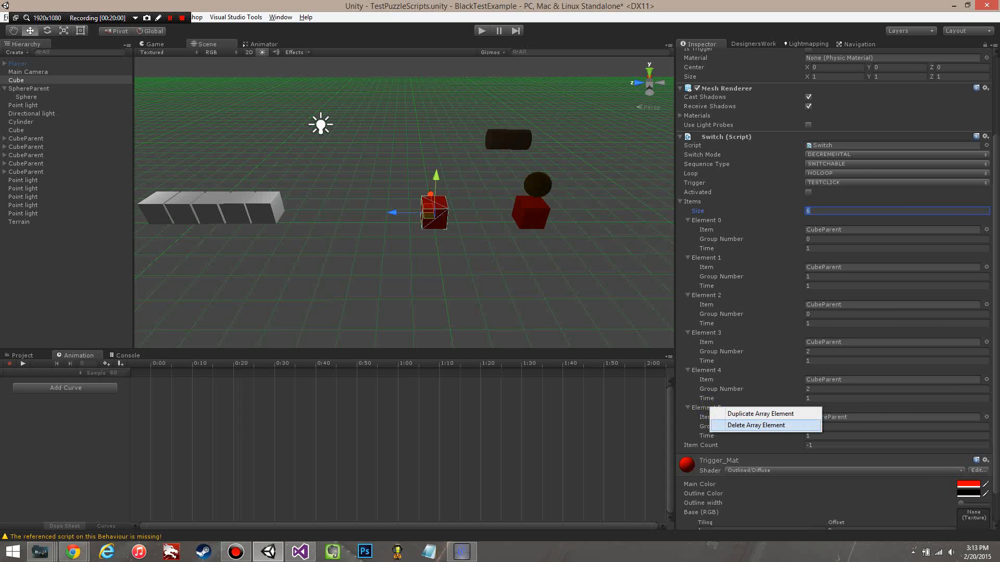
pyautogui.click(756, 425)
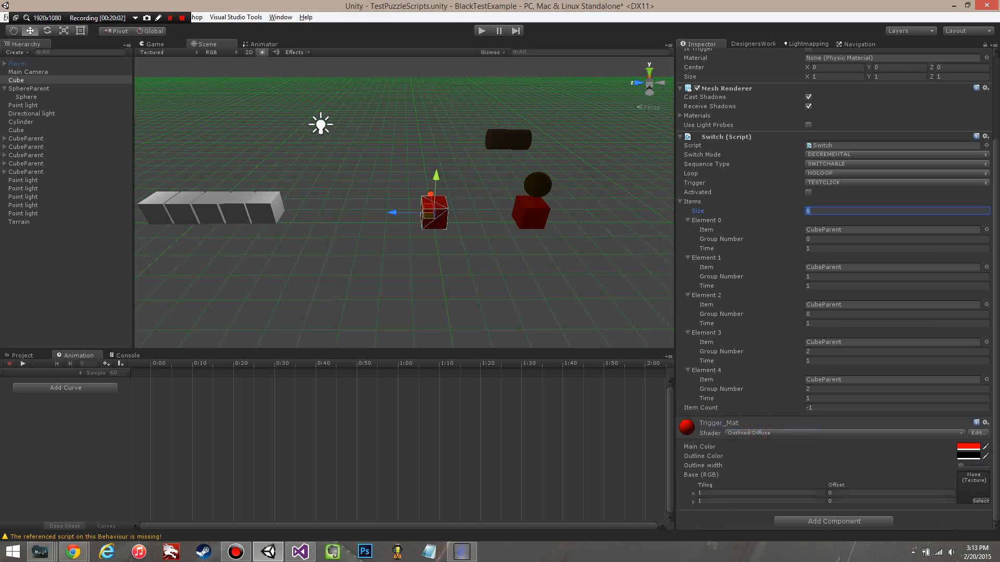
pyautogui.click(863, 240)
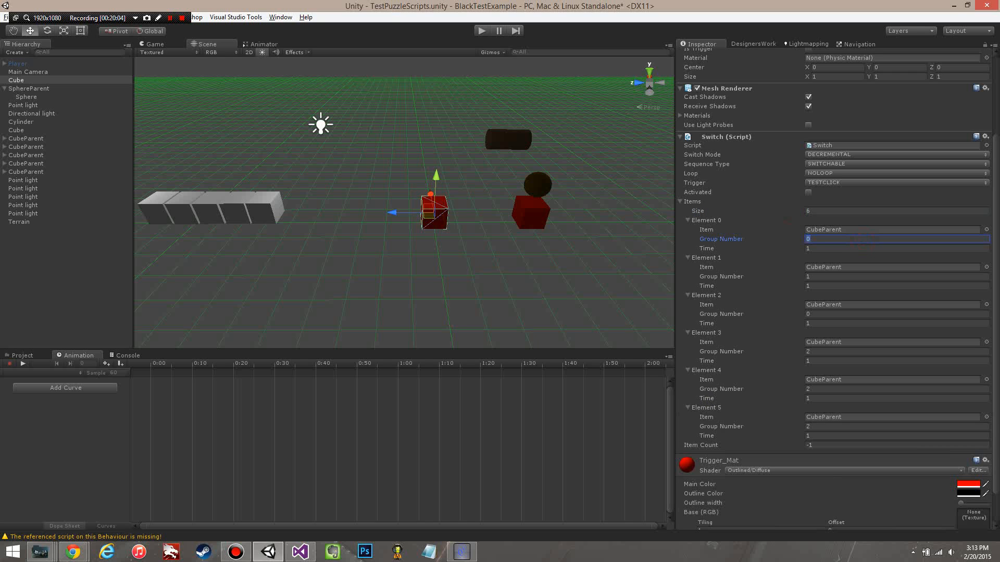
pyautogui.click(816, 210)
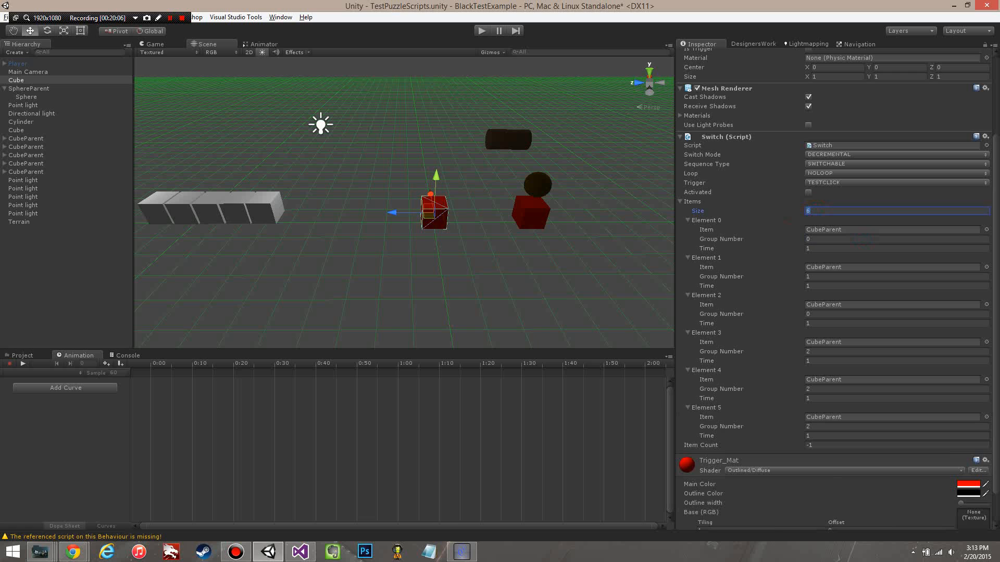
pyautogui.write('5')
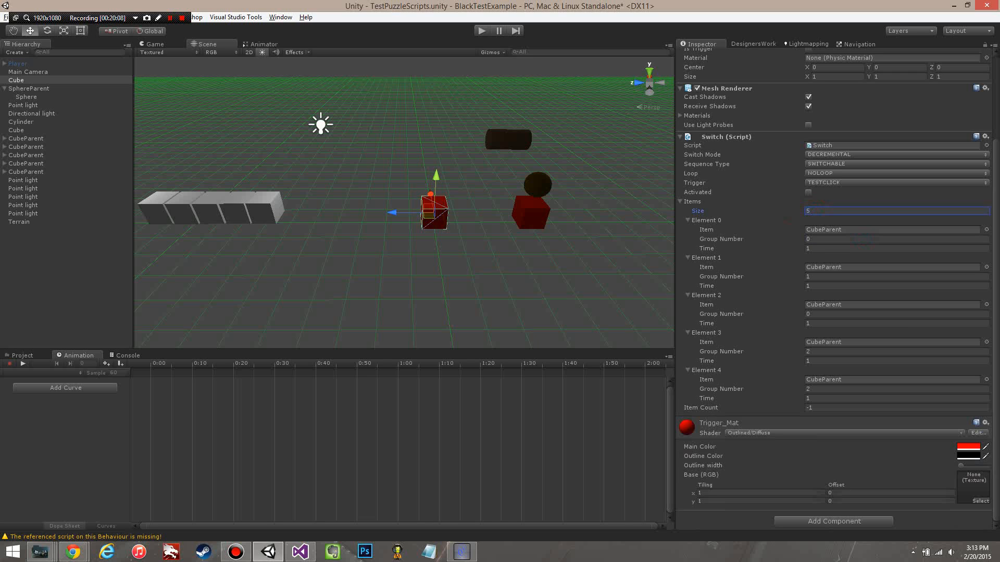
pyautogui.hotkey('ctrl', 'p')
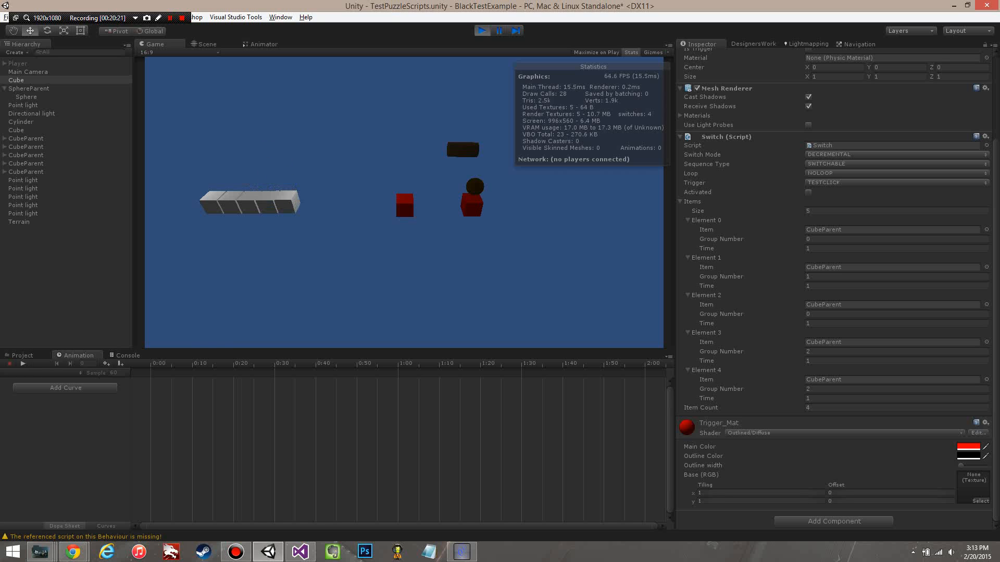
pyautogui.hotkey('ctrl', 'p')
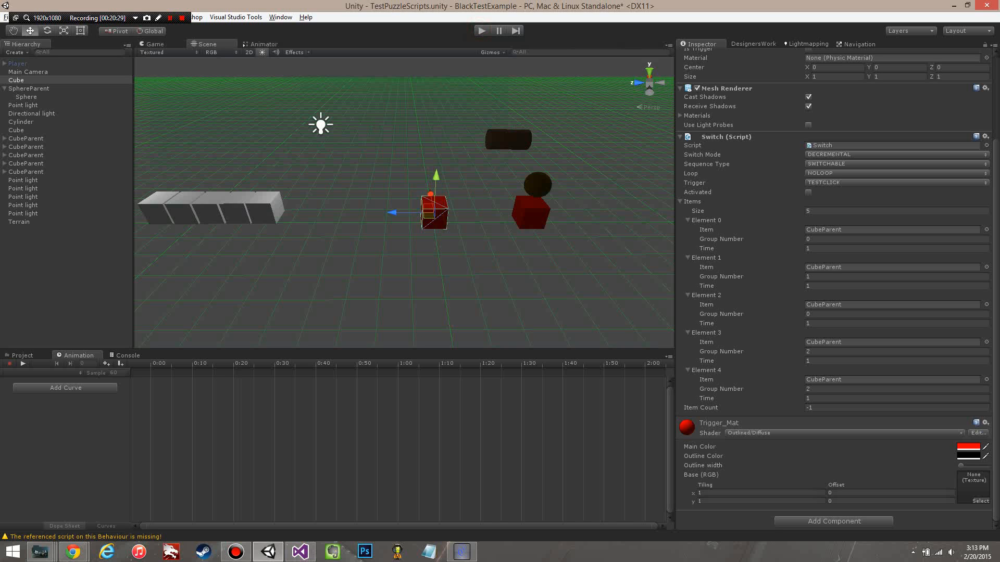
# Step: Switch to Visual Studio, examine the overridden Activate() method in SwitchItems.cs, and save the script
pyautogui.click(300, 552)
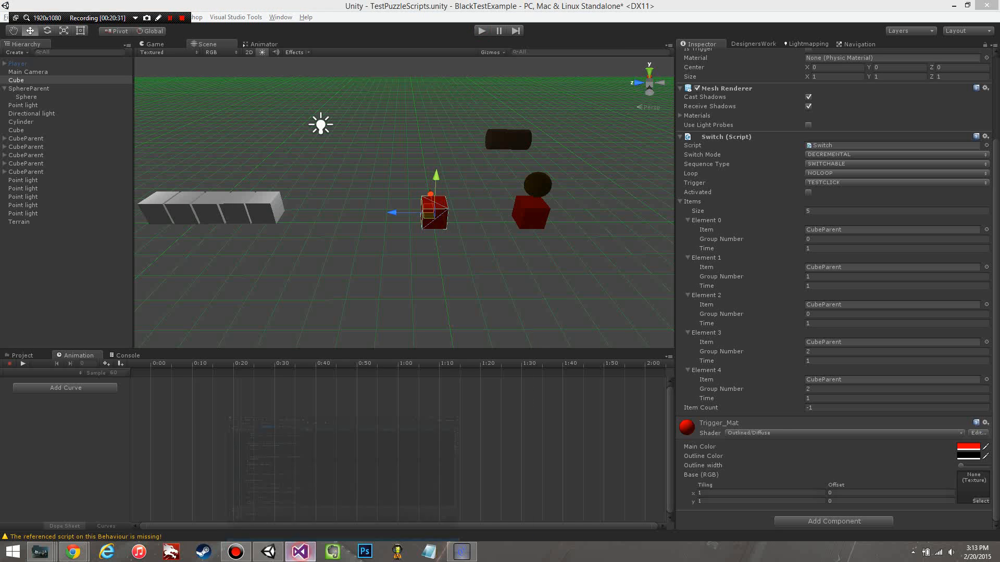
pyautogui.click(101, 49)
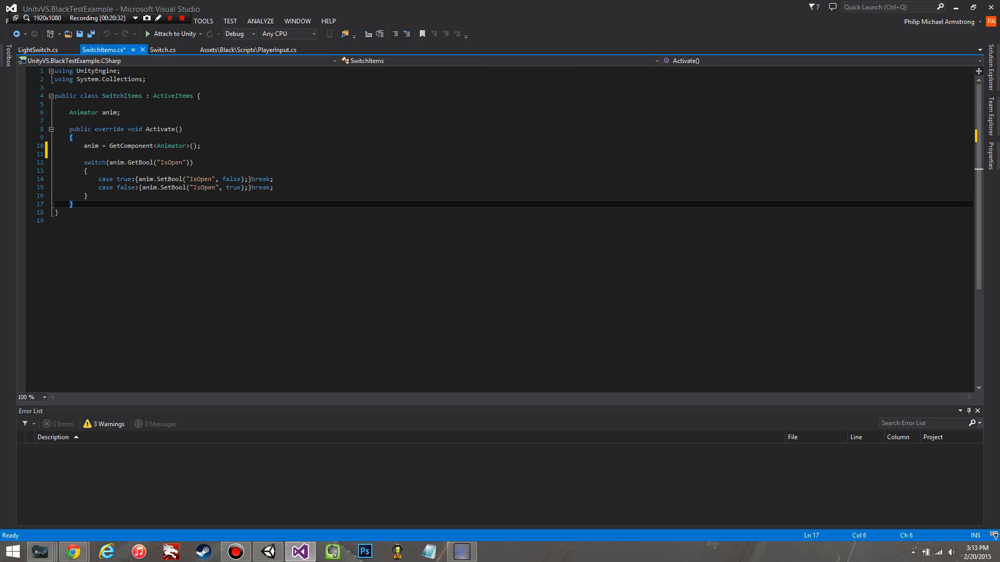
pyautogui.moveTo(70, 129); pyautogui.dragTo(175, 129)
pyautogui.click(216, 135)
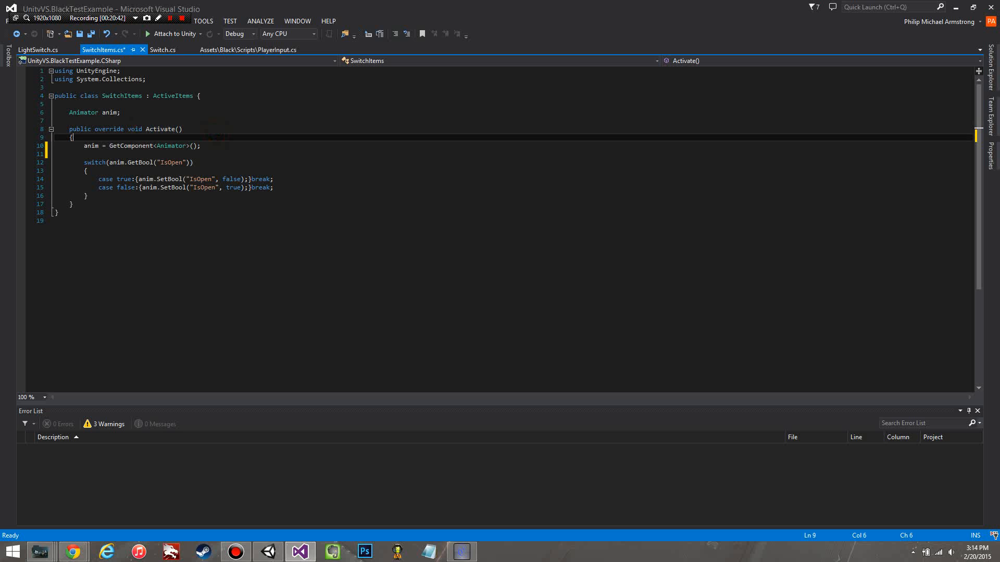
pyautogui.click(192, 129)
pyautogui.hotkey('ctrl', 'shift', 'Left')
pyautogui.hotkey('ctrl', 'shift', 'Left')
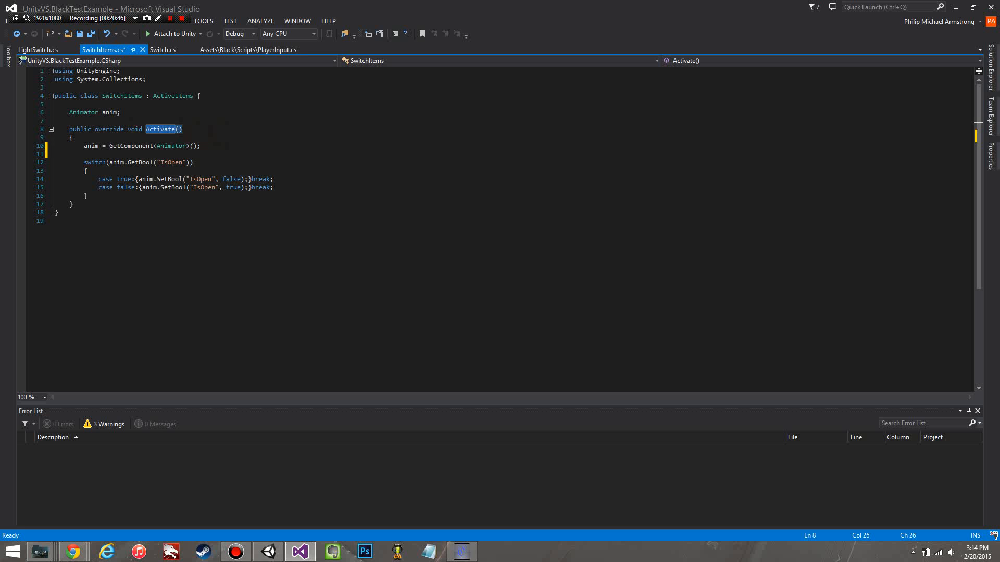
pyautogui.click(153, 129)
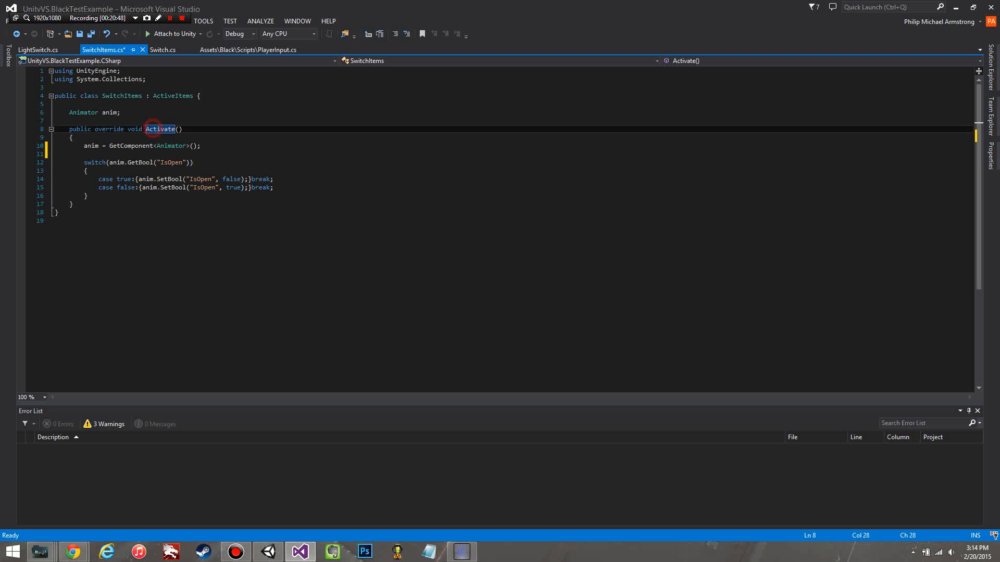
pyautogui.moveTo(92, 129); pyautogui.dragTo(128, 129)
pyautogui.click(310, 104)
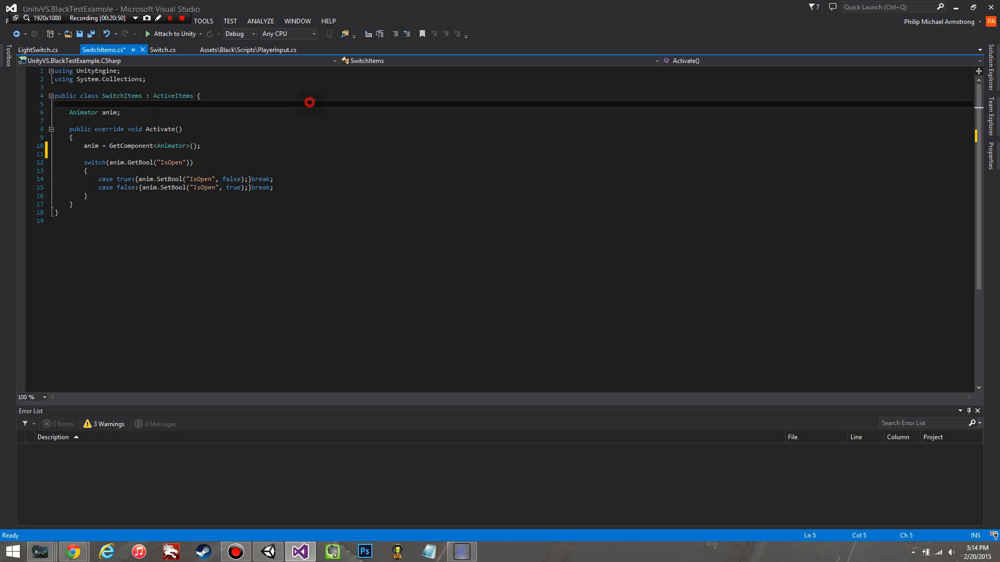
pyautogui.click(293, 129)
pyautogui.hotkey('ctrl', 's')
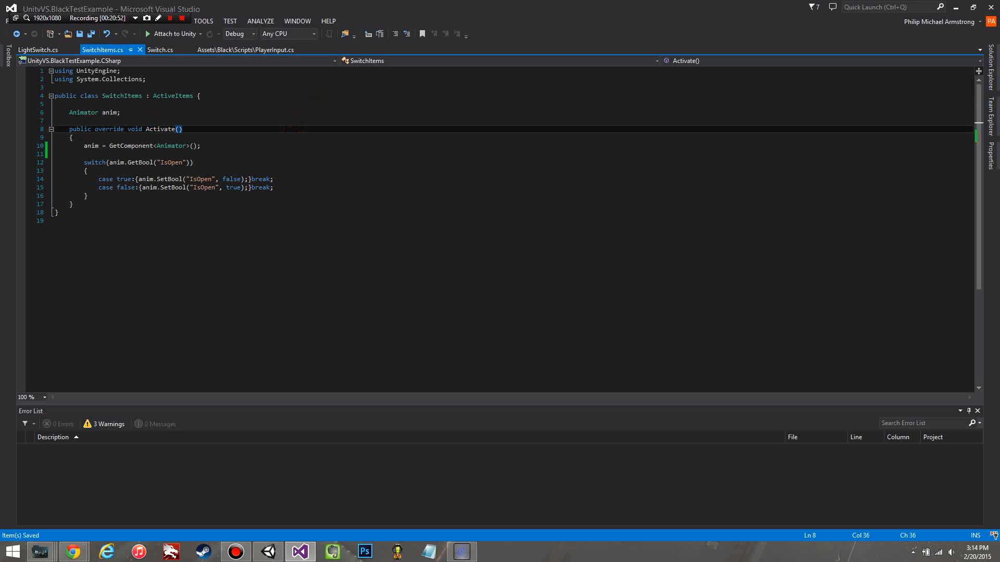
# Step: Switch back to Unity and clear the first Cube's Switch script items by setting the Items size to 0
pyautogui.click(268, 551)
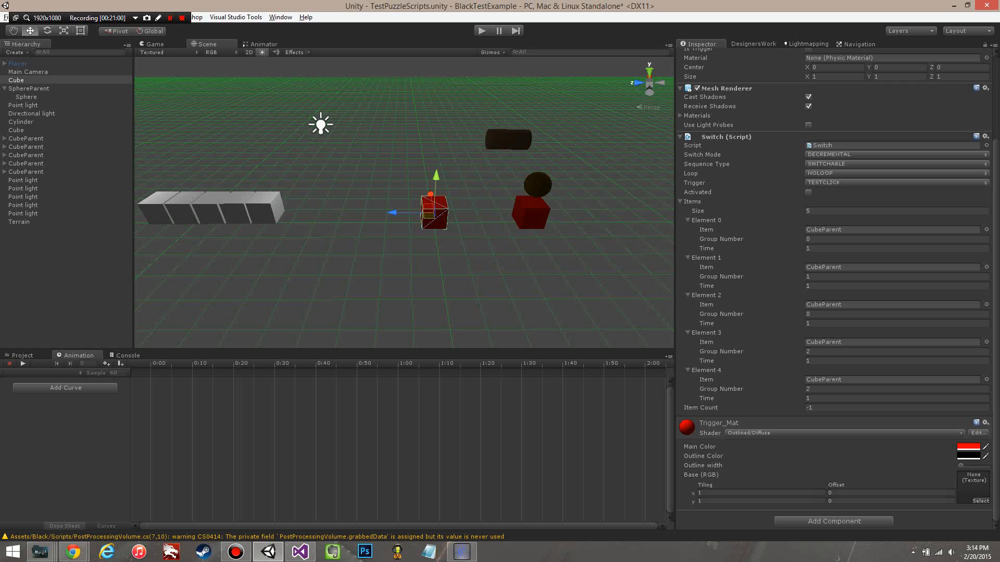
pyautogui.press('s')
pyautogui.moveTo(404, 202); pyautogui.dragTo(416, 198, button='right')
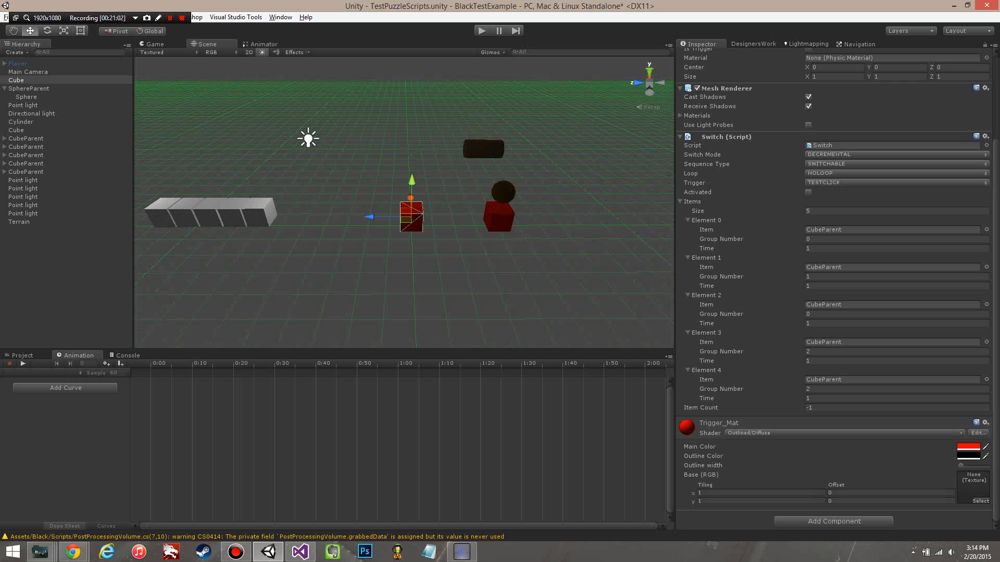
pyautogui.moveTo(415, 199); pyautogui.dragTo(432, 194, button='middle')
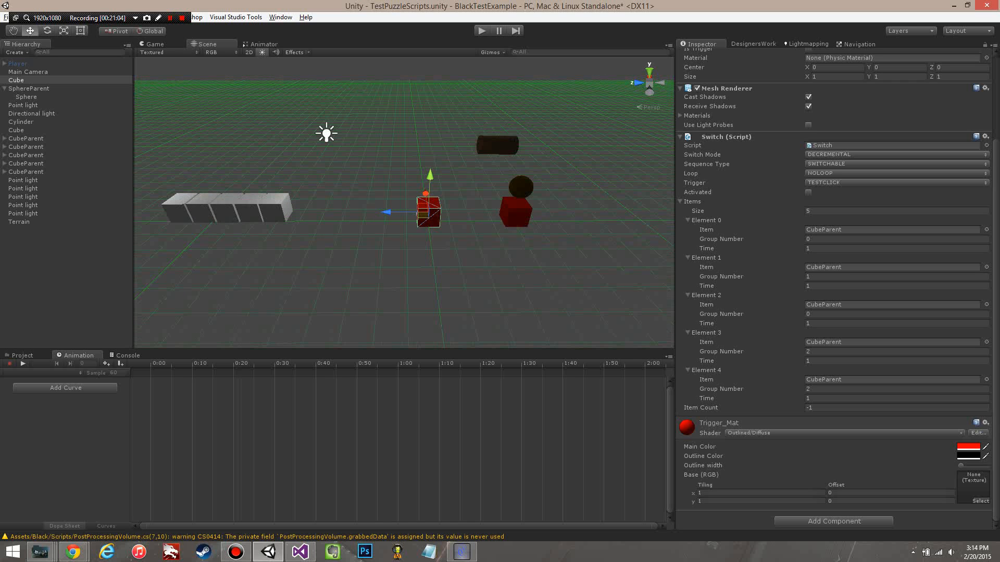
pyautogui.click(831, 210)
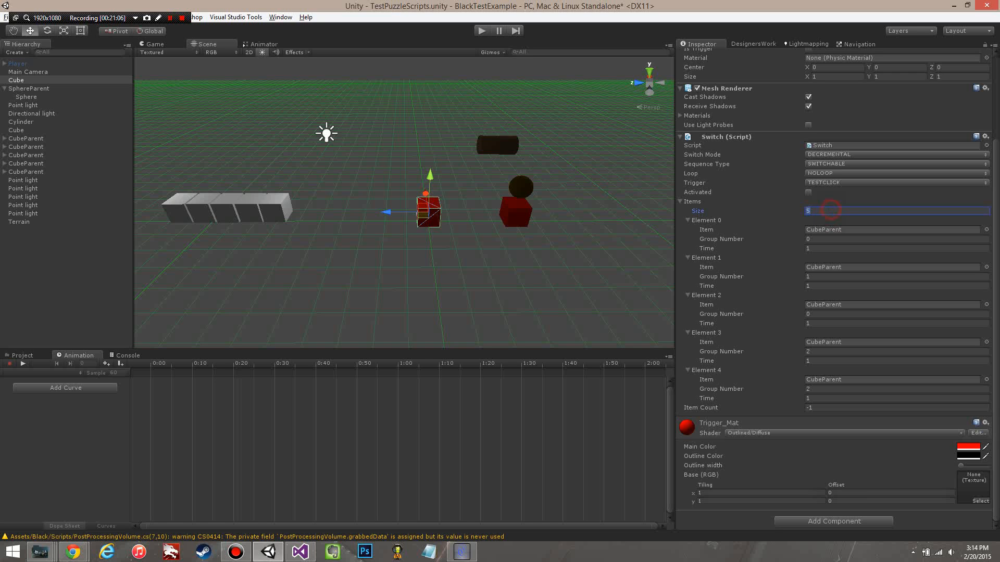
pyautogui.write('0')
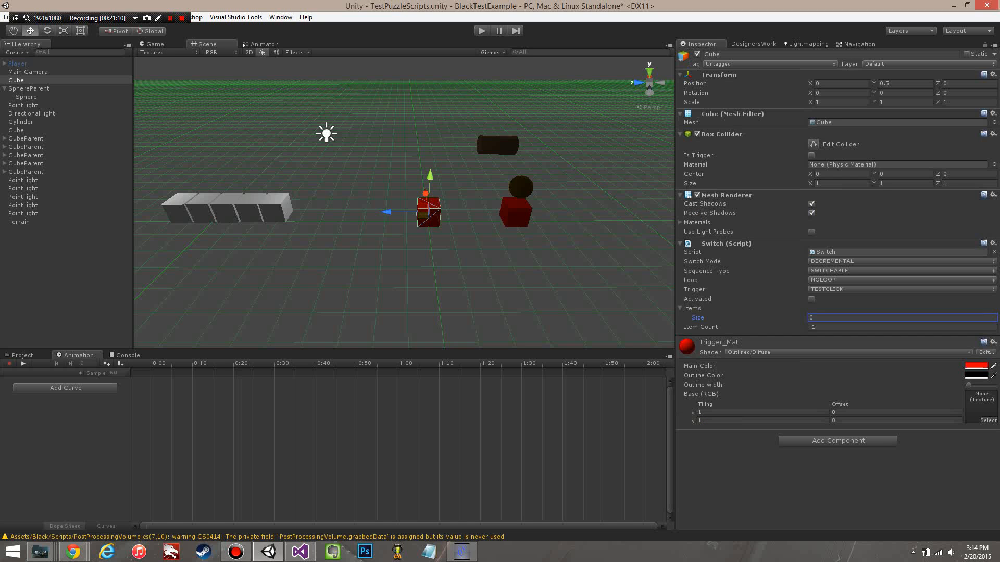
# Step: Set the Items size to 5 and assign the five CubeParent objects in order to Elements 0 through 4
pyautogui.moveTo(415, 208)
pyautogui.mouseDown(button='middle')
pyautogui.moveTo(415, 191)
pyautogui.moveTo(394, 200)
pyautogui.moveTo(425, 199)
pyautogui.mouseUp(button='middle')
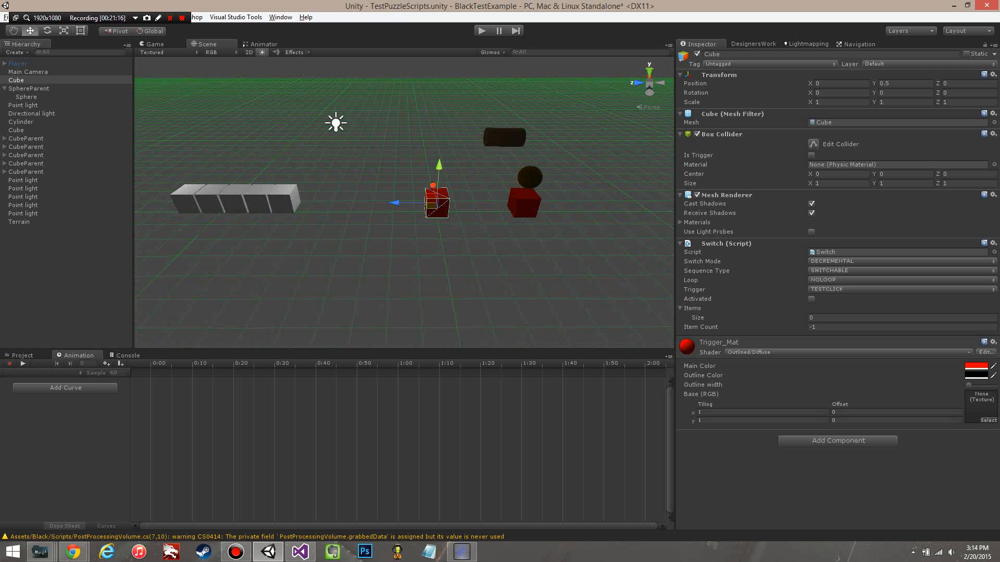
pyautogui.click(854, 317)
pyautogui.write('5')
pyautogui.press('Return')
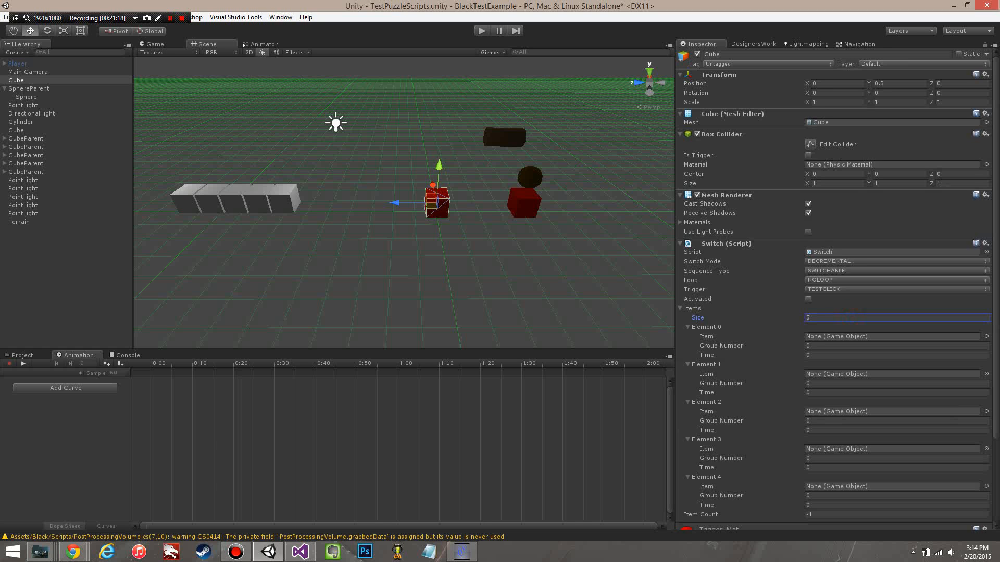
pyautogui.scroll(-3, 833, 286)
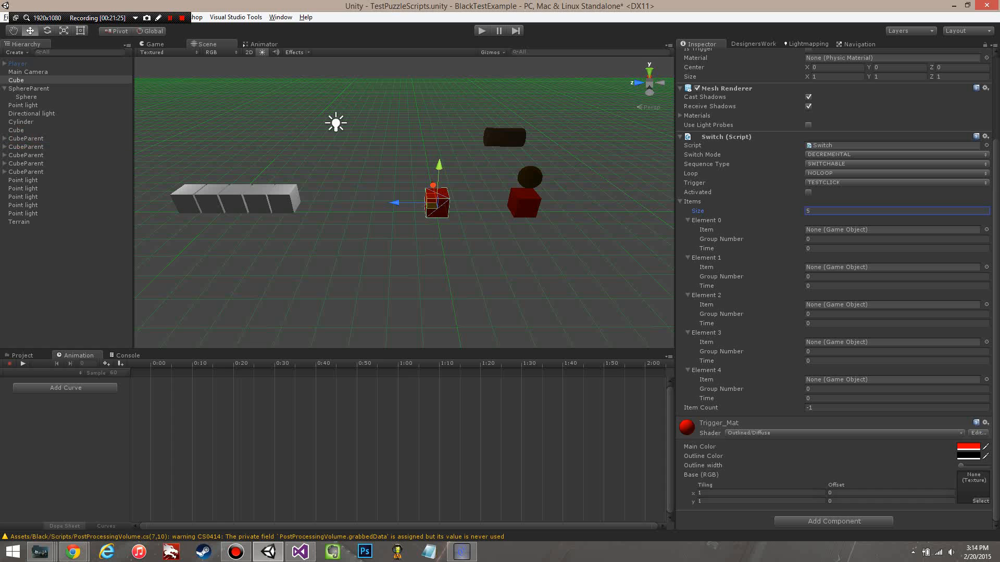
pyautogui.moveTo(26, 138); pyautogui.dragTo(885, 230)
pyautogui.moveTo(26, 147); pyautogui.dragTo(885, 267)
pyautogui.moveTo(26, 155); pyautogui.dragTo(885, 305)
pyautogui.moveTo(26, 163); pyautogui.dragTo(885, 342)
pyautogui.moveTo(34, 171); pyautogui.dragTo(885, 380)
# Step: Set the Time values of Elements 0 through 4 to 1, 3, 2, 0.5 and 1, and play-test the switch
pyautogui.click(841, 248)
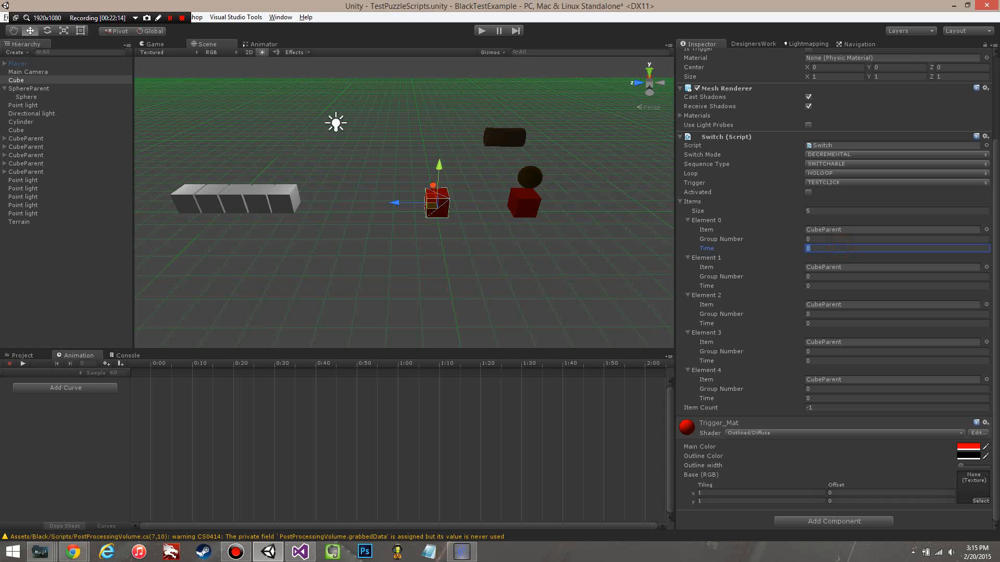
pyautogui.write('1')
pyautogui.click(823, 285)
pyautogui.write('3')
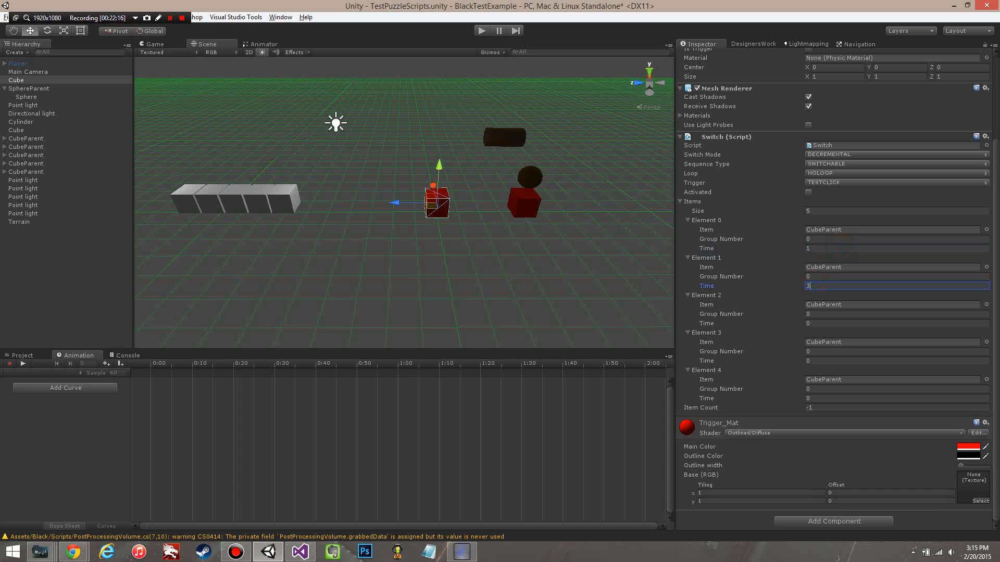
pyautogui.click(816, 324)
pyautogui.write('2')
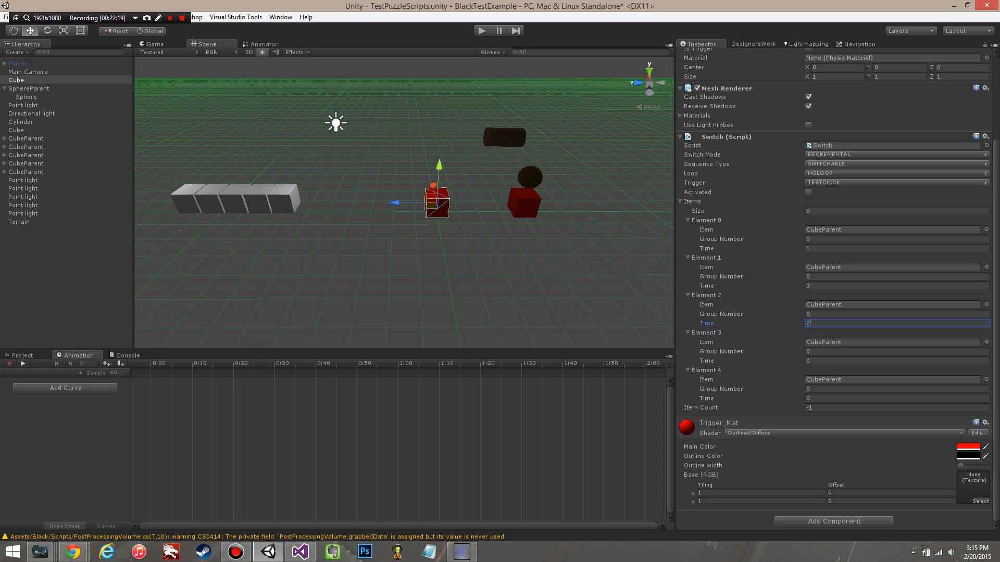
pyautogui.click(816, 361)
pyautogui.write('0.5')
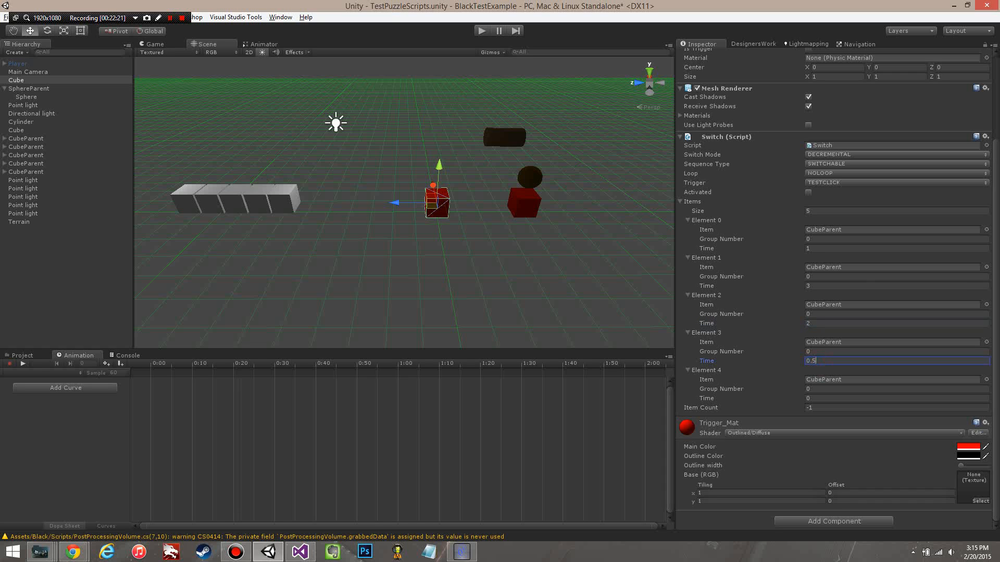
pyautogui.click(819, 409)
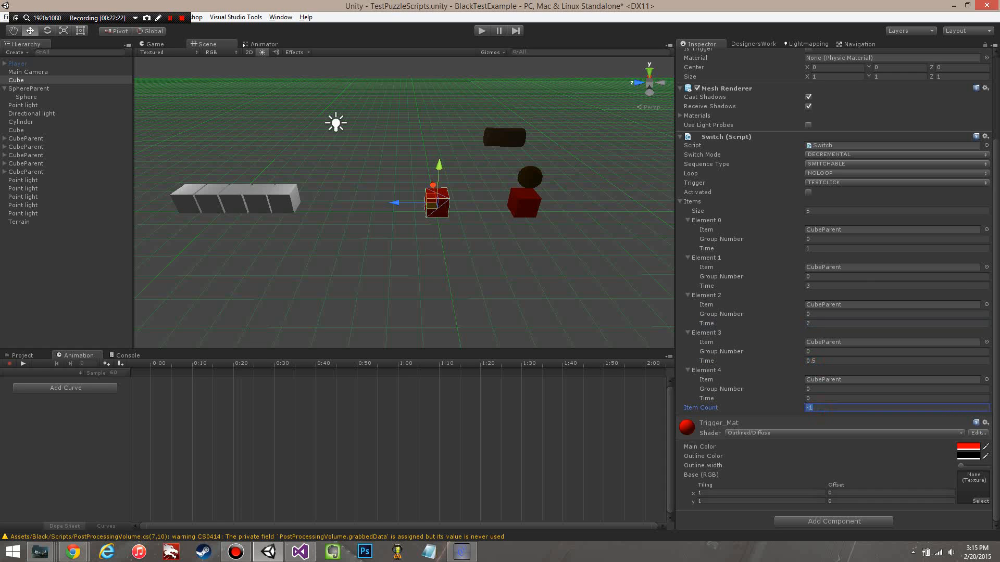
pyautogui.click(818, 399)
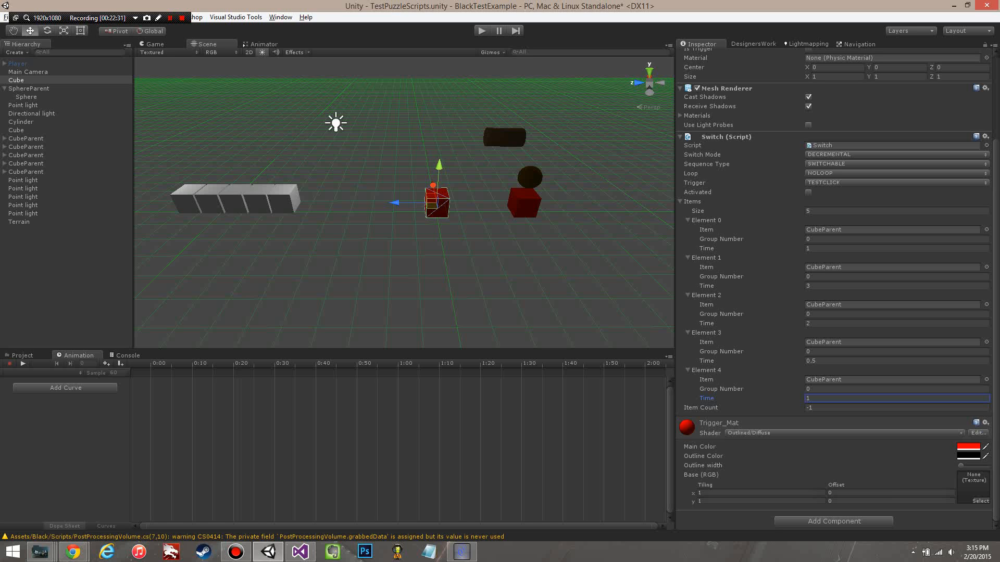
pyautogui.hotkey('ctrl', 'p')
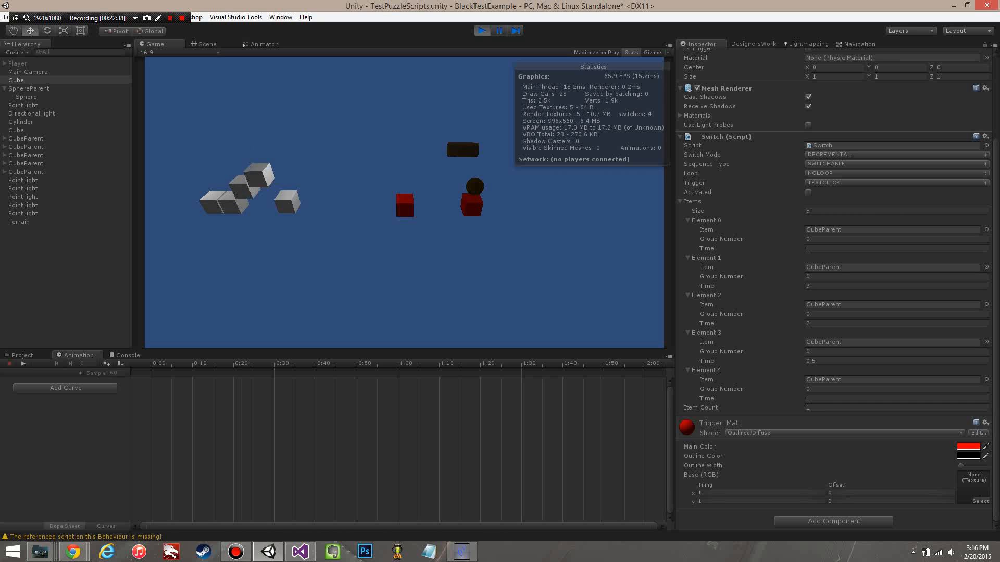
pyautogui.click(482, 30)
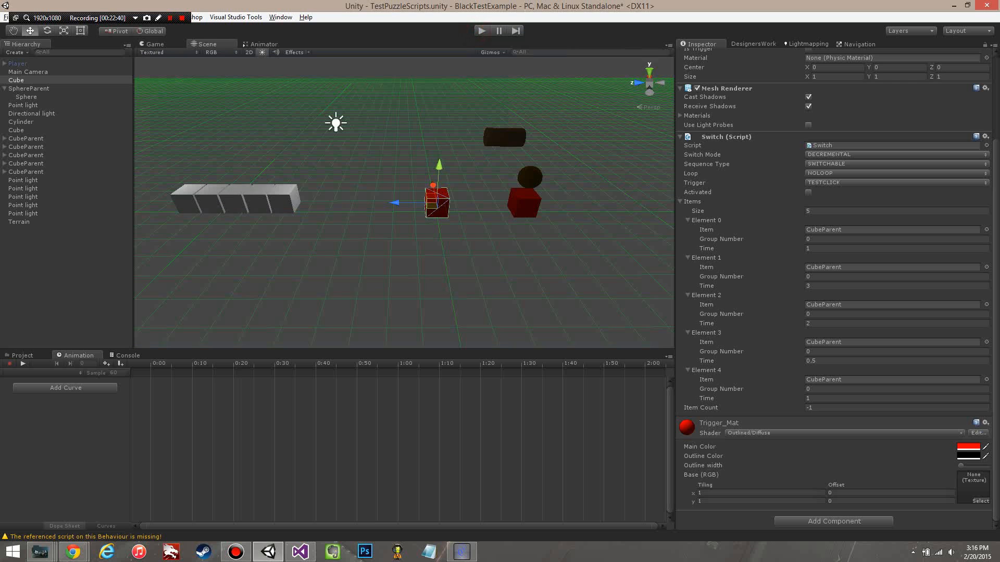
# Step: Set the Cube's Switch Mode to INCREMENTAL and play-test the switch with the individual item Time values
pyautogui.click(822, 155)
pyautogui.click(833, 223)
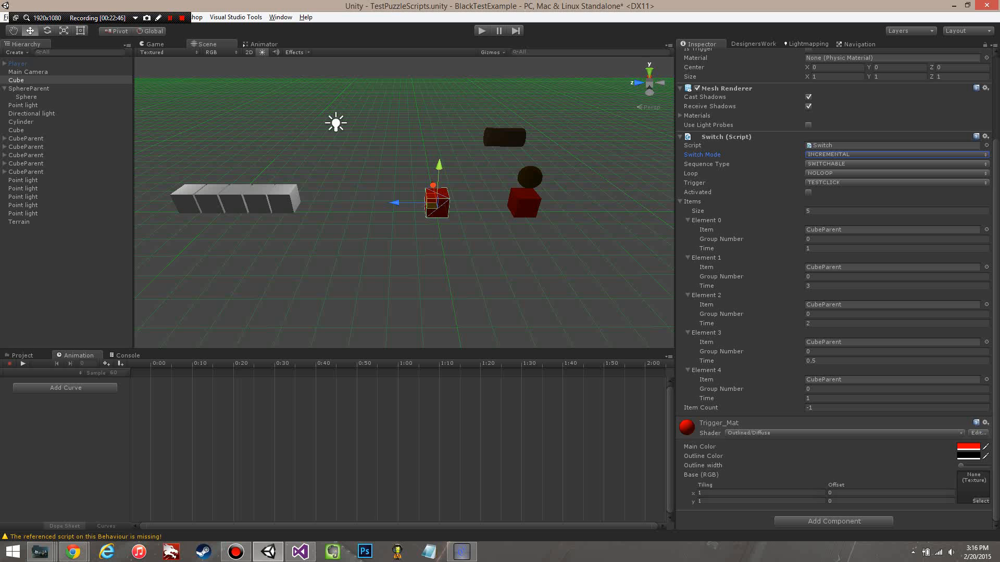
pyautogui.click(481, 31)
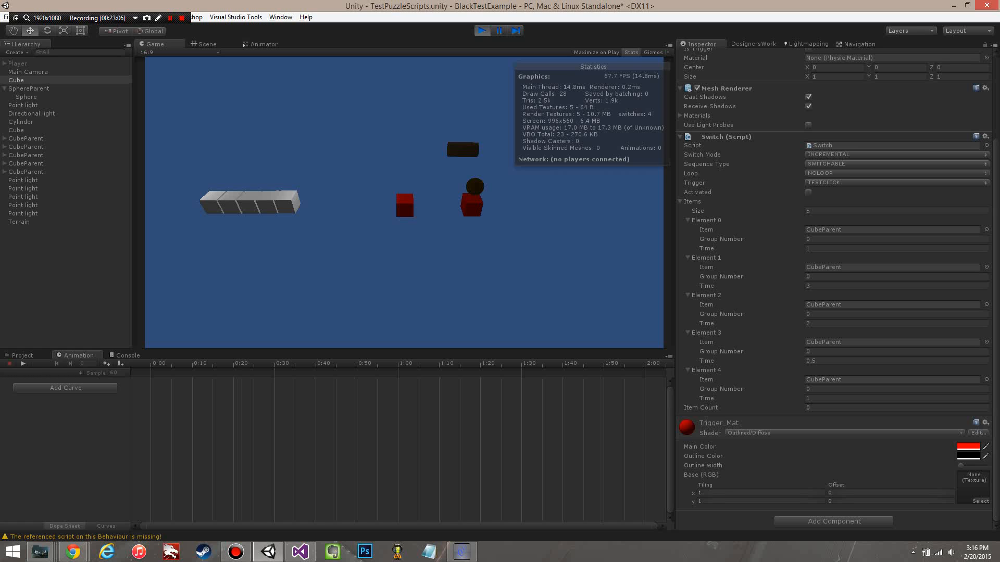
pyautogui.click(816, 247)
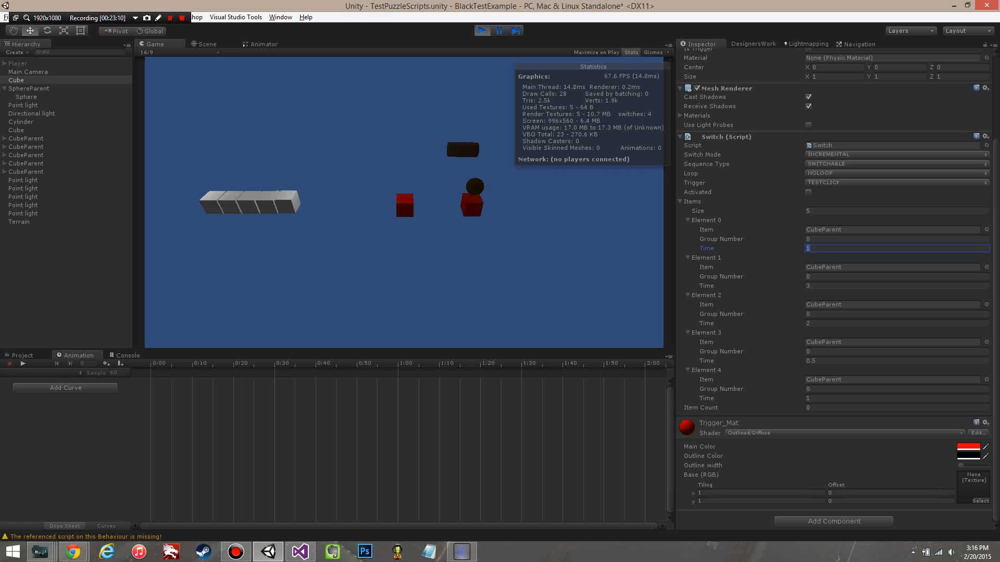
pyautogui.click(823, 287)
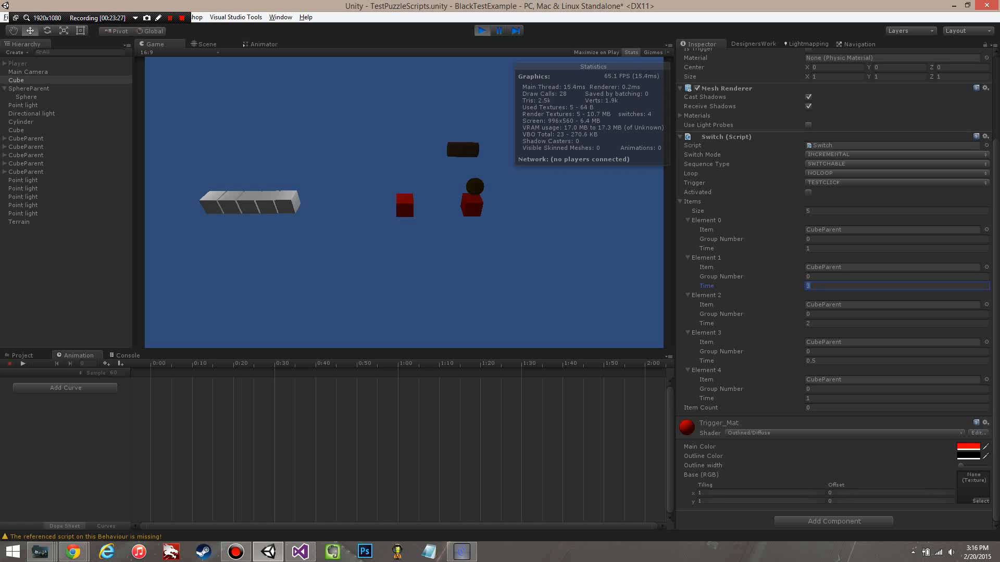
pyautogui.click(404, 206)
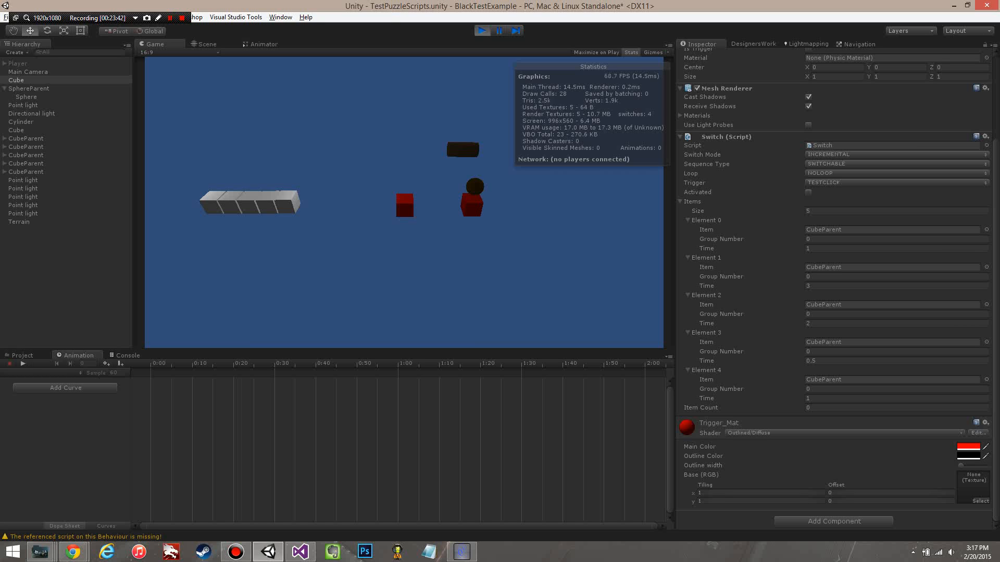
pyautogui.hotkey('ctrl', 'p')
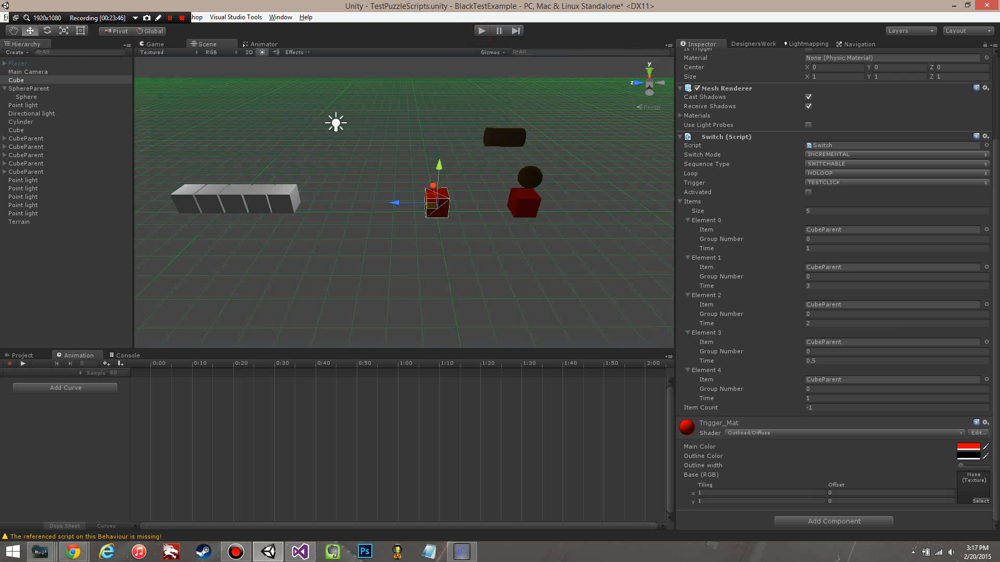
# Step: Set the Switch Mode to MULTIPLE and the Group Number to 1 for Elements 2 and 3 and 2 for Element 4
pyautogui.click(878, 155)
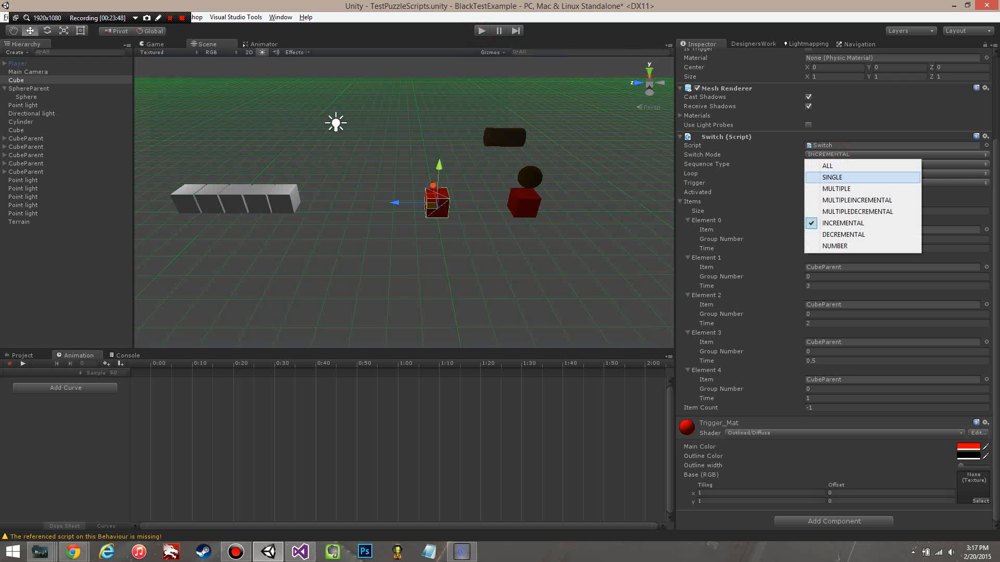
pyautogui.click(878, 189)
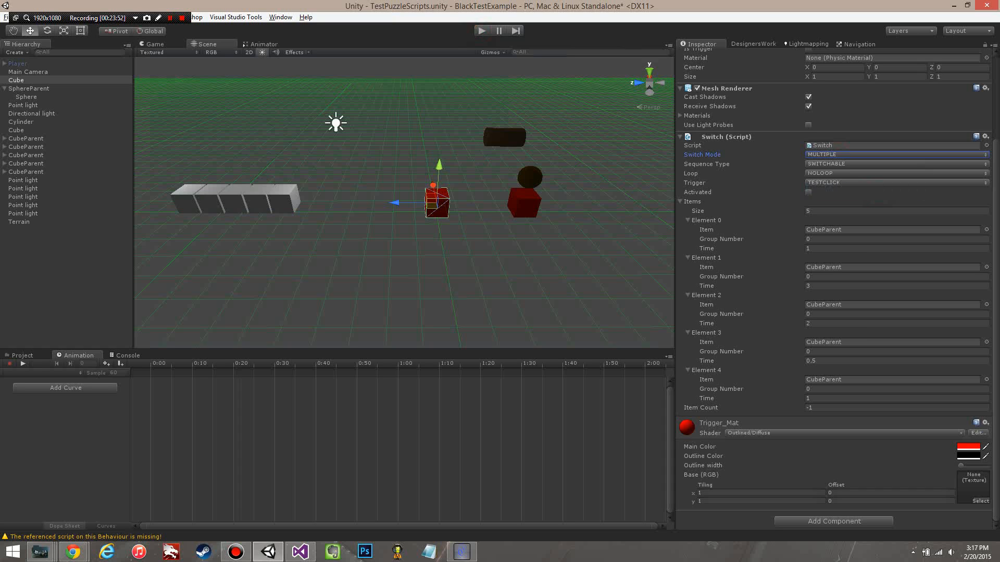
pyautogui.click(811, 239)
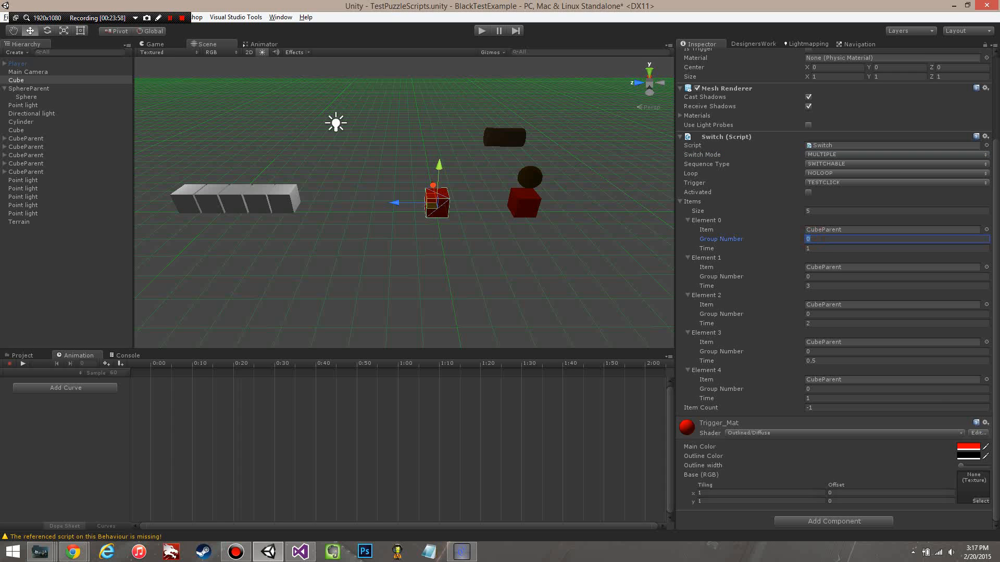
pyautogui.click(821, 315)
pyautogui.click(820, 352)
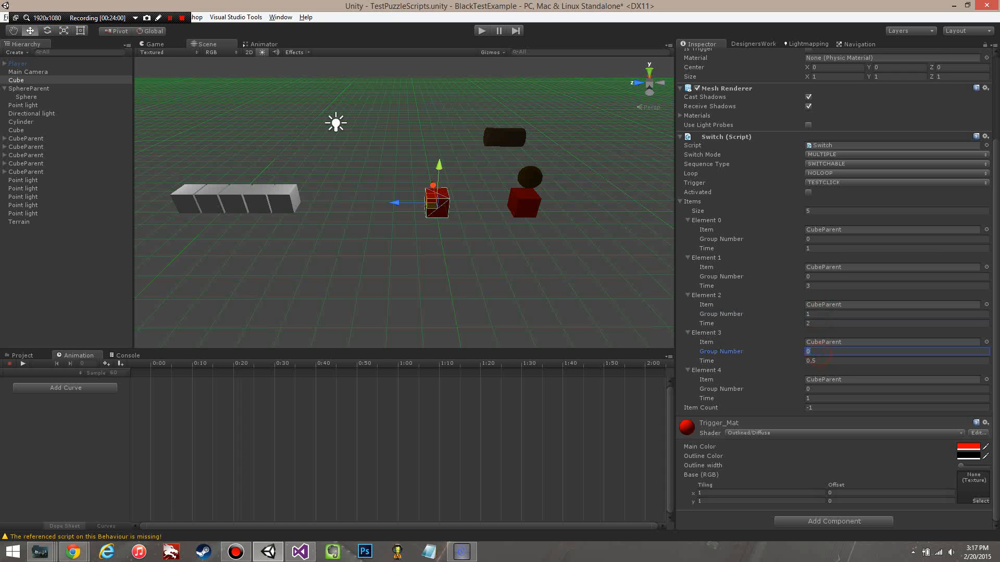
pyautogui.click(819, 389)
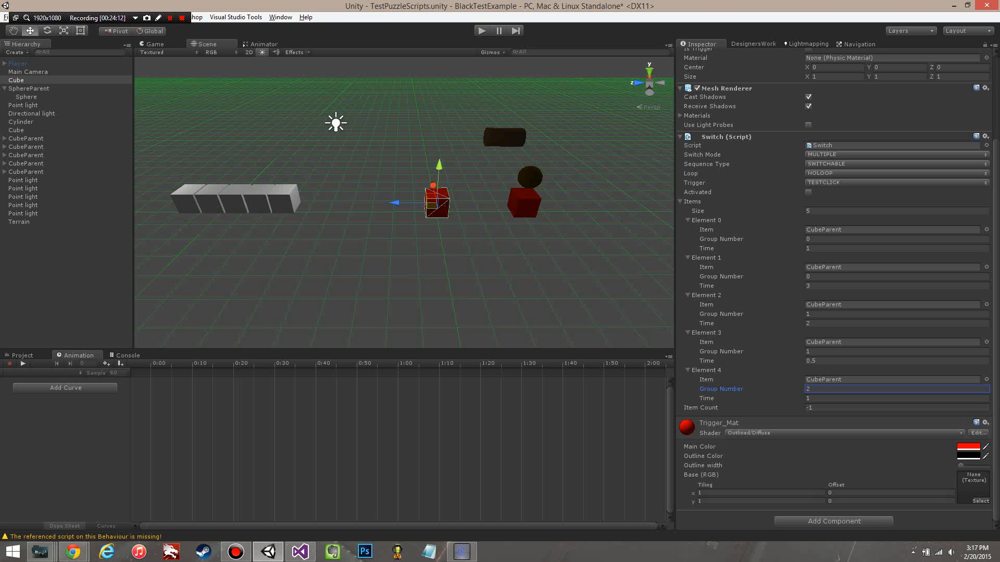
# Step: Play-test the MULTIPLE mode by repeatedly triggering the red cube switch beside the white cubes to cycle through the groups
pyautogui.hotkey('ctrl', 'p')
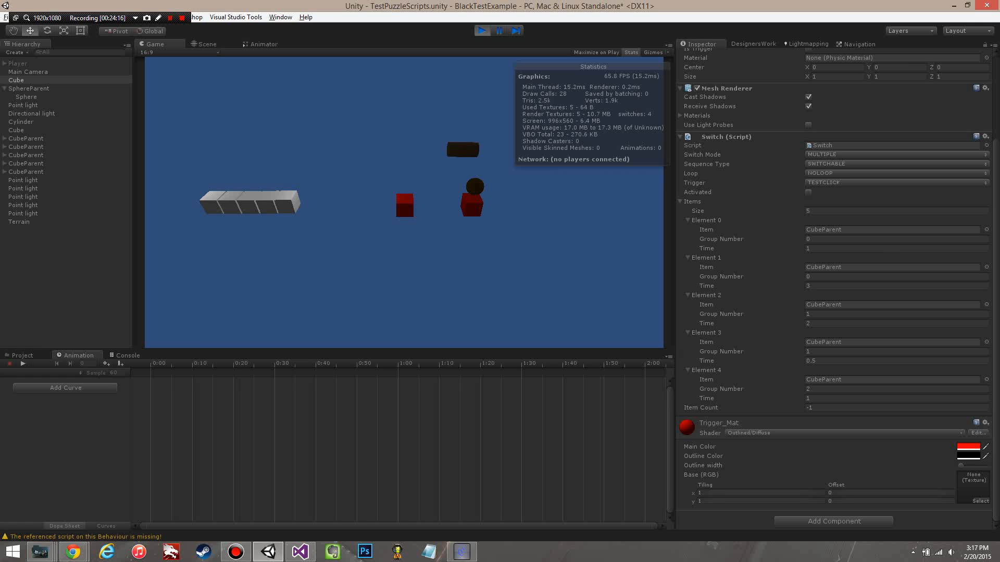
pyautogui.click(404, 206)
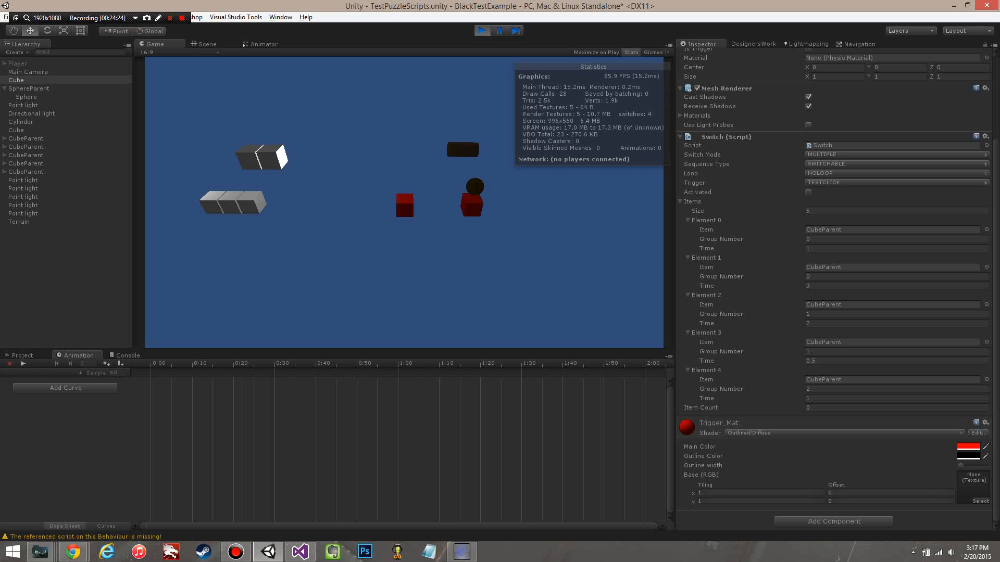
pyautogui.click(405, 206)
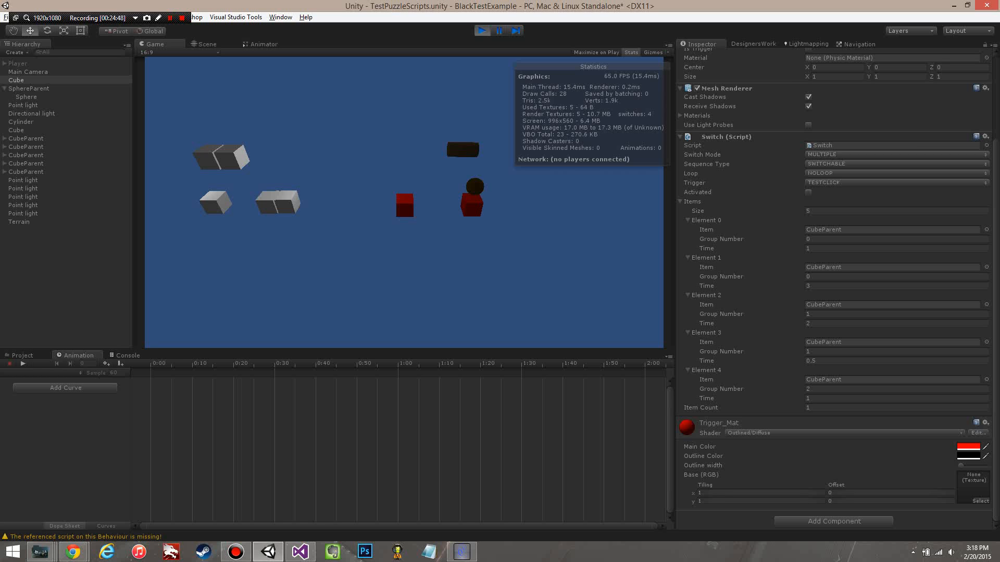
pyautogui.click(410, 203)
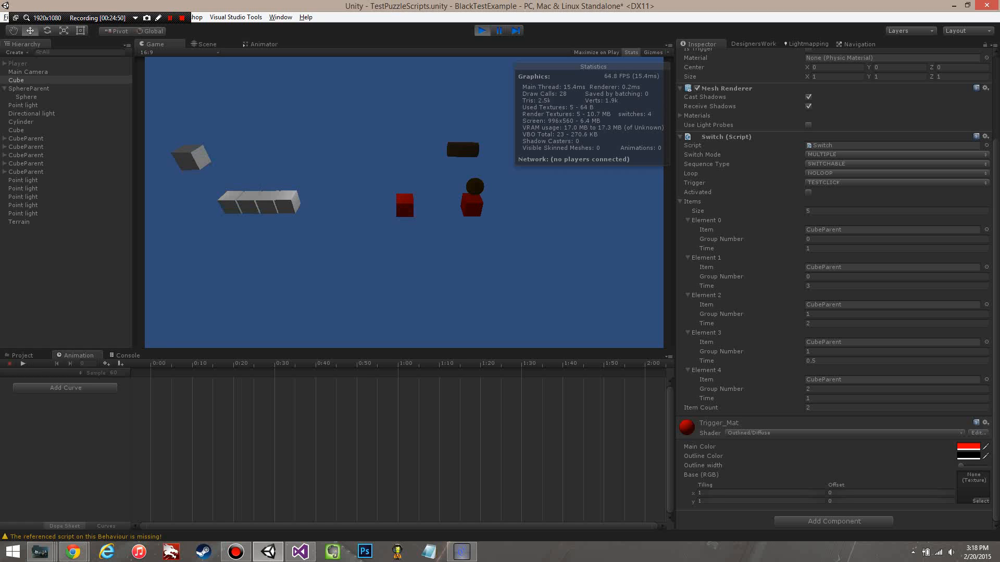
pyautogui.click(409, 204)
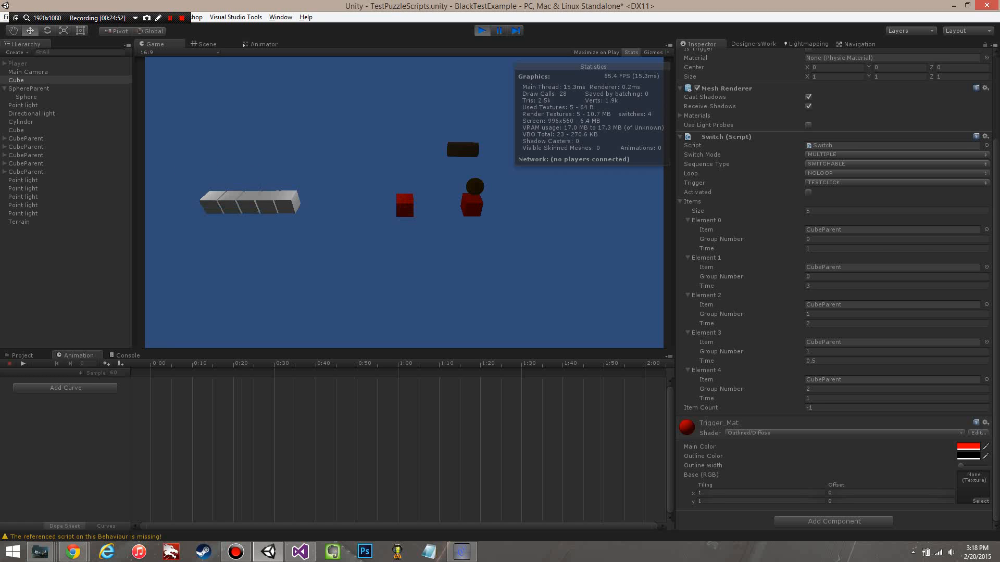
pyautogui.click(405, 204)
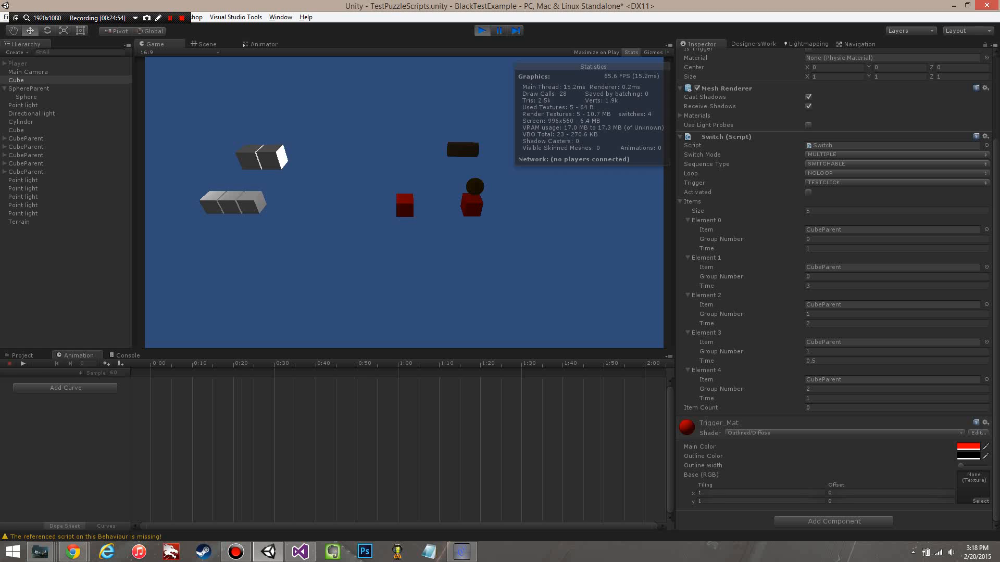
pyautogui.click(410, 204)
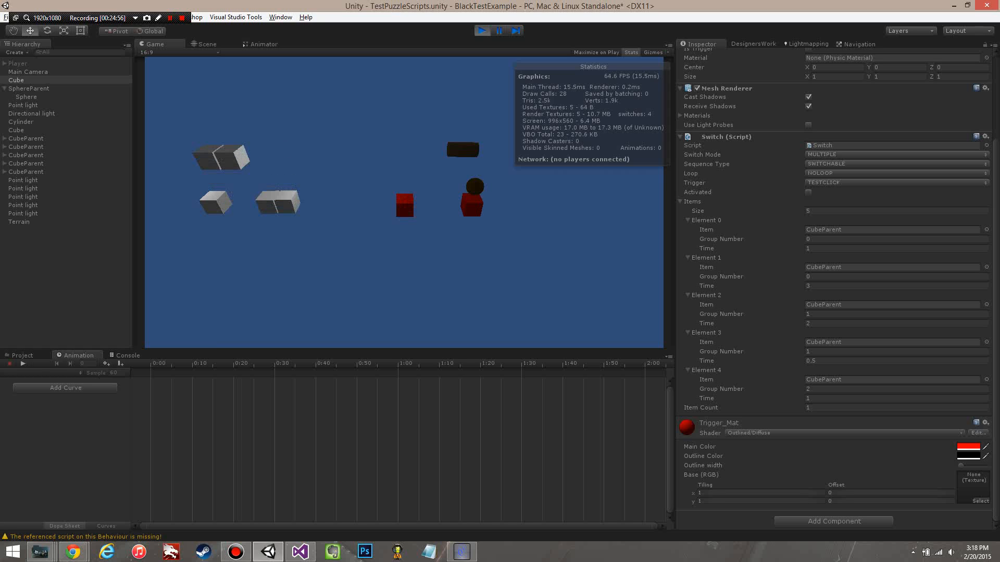
pyautogui.click(409, 204)
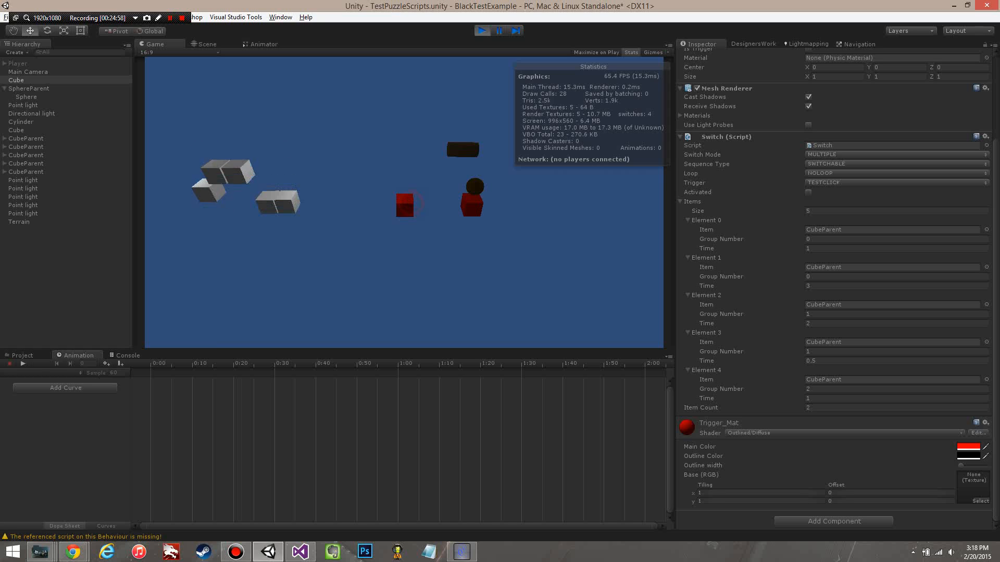
pyautogui.click(409, 204)
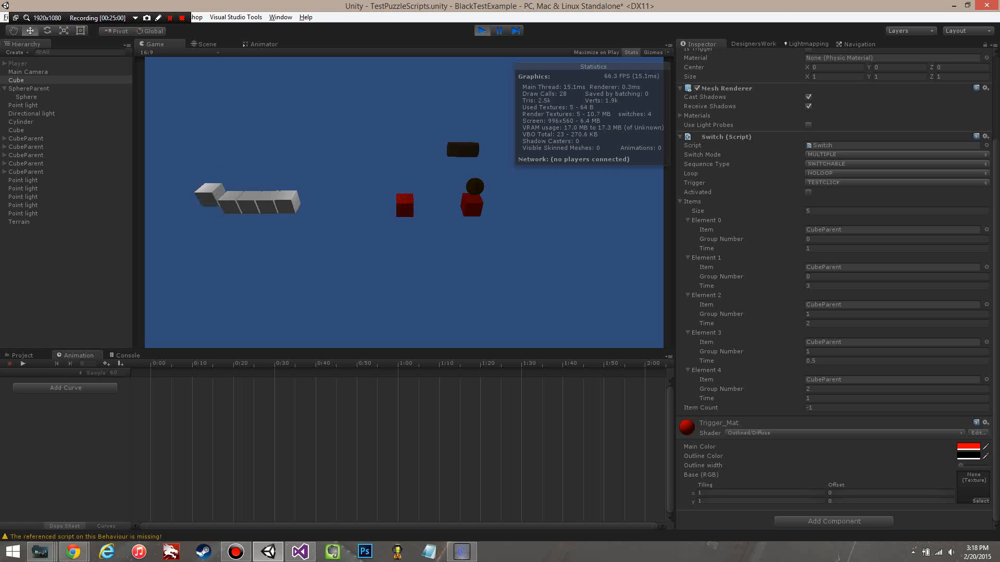
# Step: Set the Sequence Type to ONESHOT while playing and trigger the red cube switch repeatedly to test every group
pyautogui.click(838, 164)
pyautogui.click(843, 175)
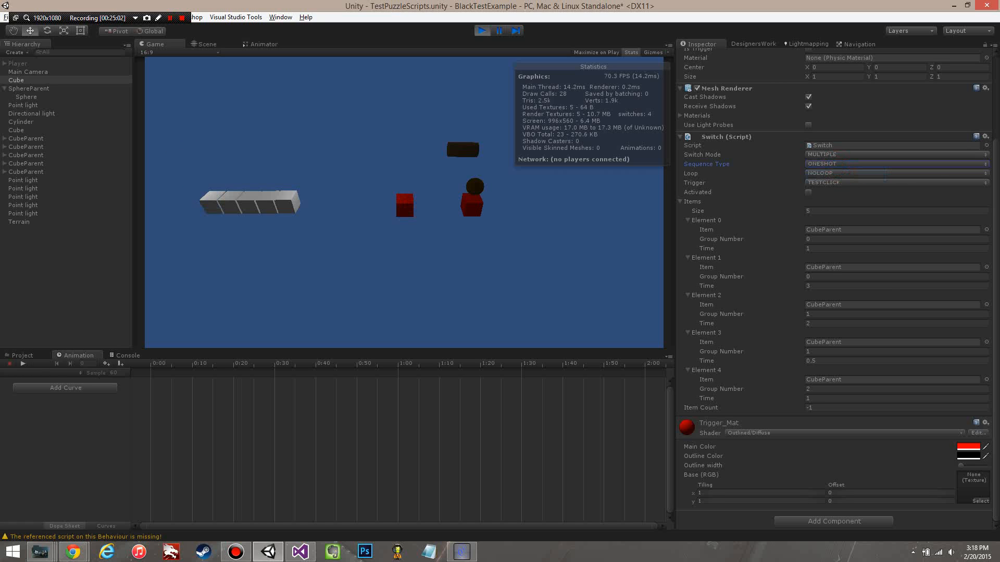
pyautogui.click(405, 204)
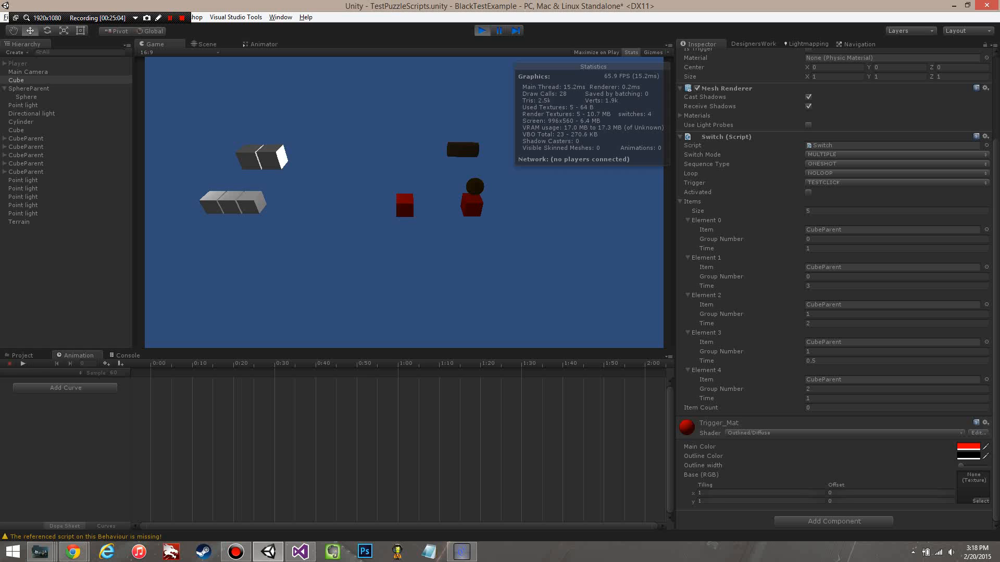
pyautogui.click(405, 204)
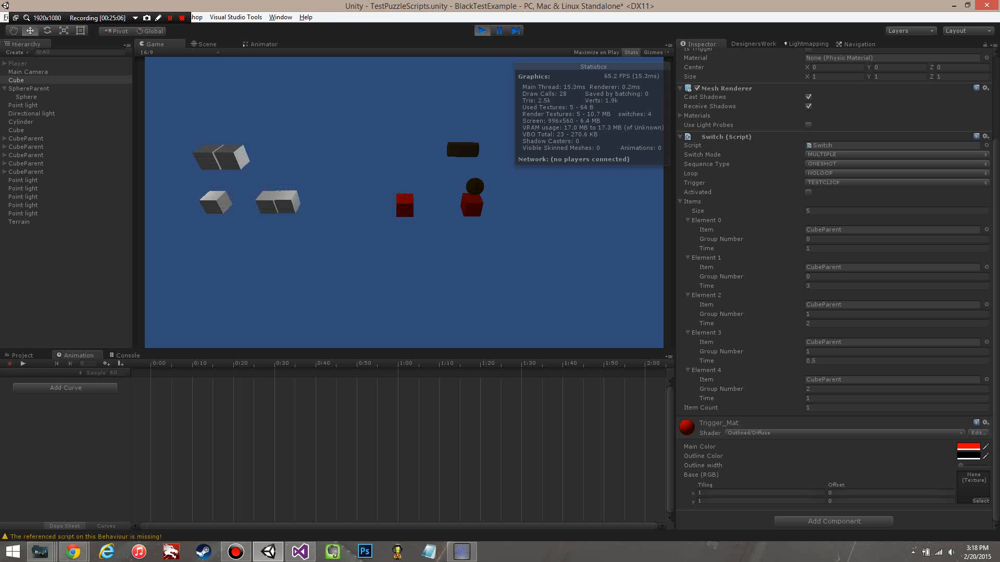
pyautogui.click(405, 204)
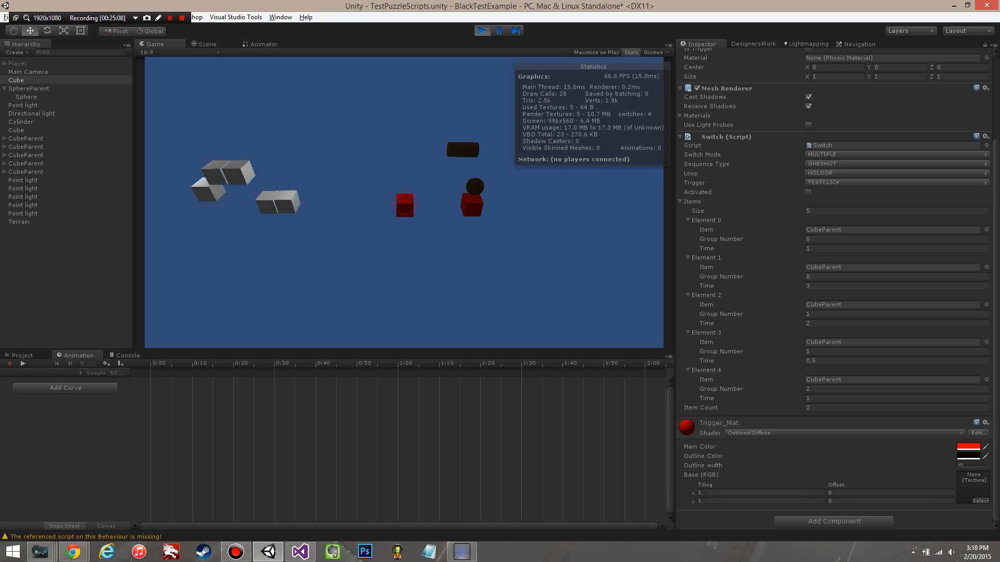
pyautogui.click(405, 204)
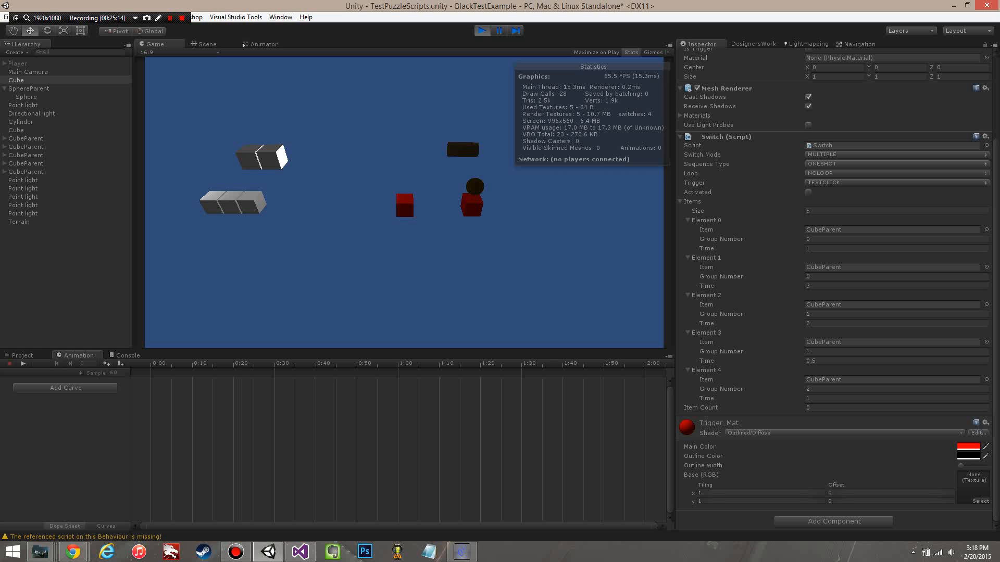
pyautogui.click(405, 204)
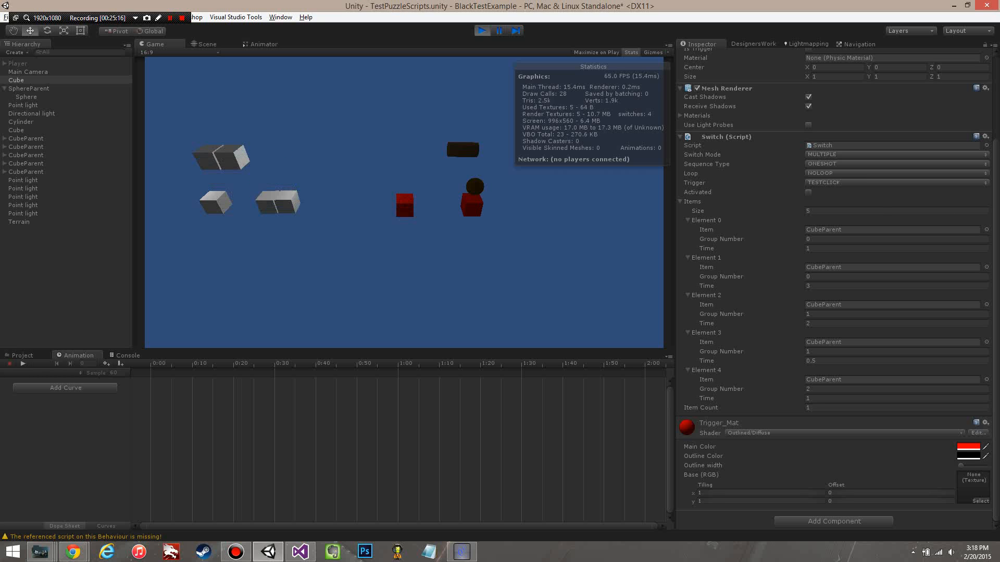
pyautogui.click(404, 204)
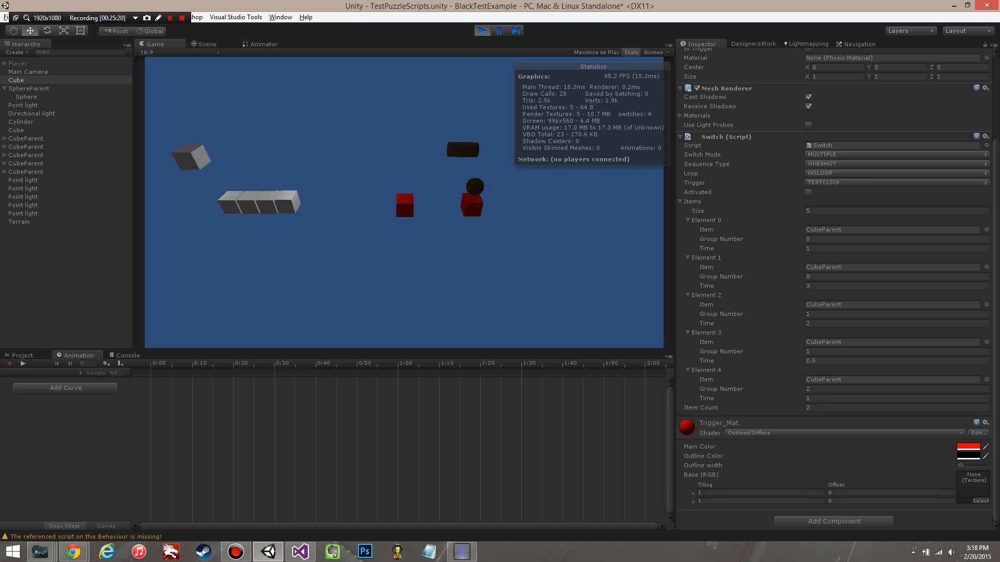
# Step: End the play test and set the Switch Mode to MULTIPLEINCREMENTAL
pyautogui.click(482, 31)
pyautogui.click(846, 155)
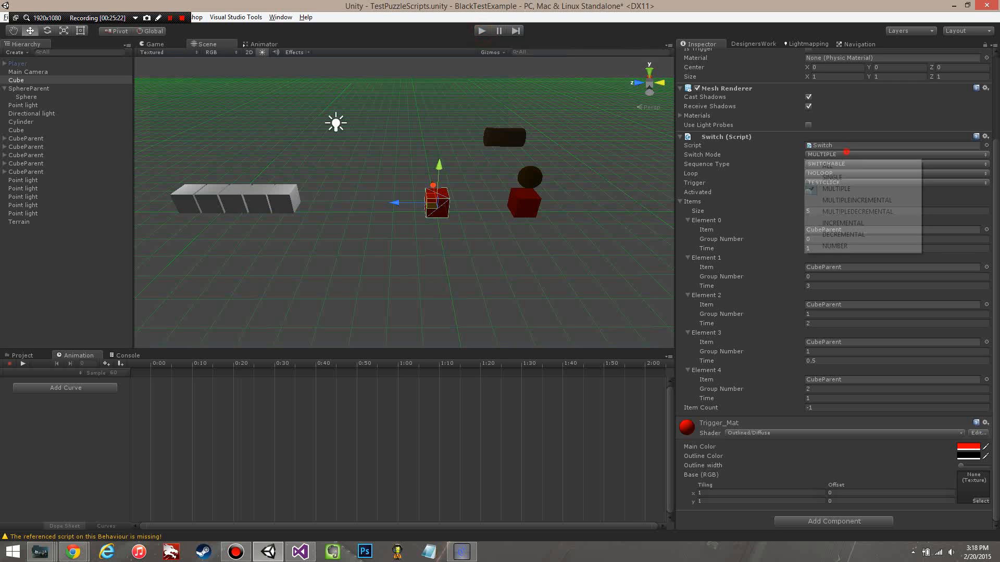
pyautogui.click(856, 200)
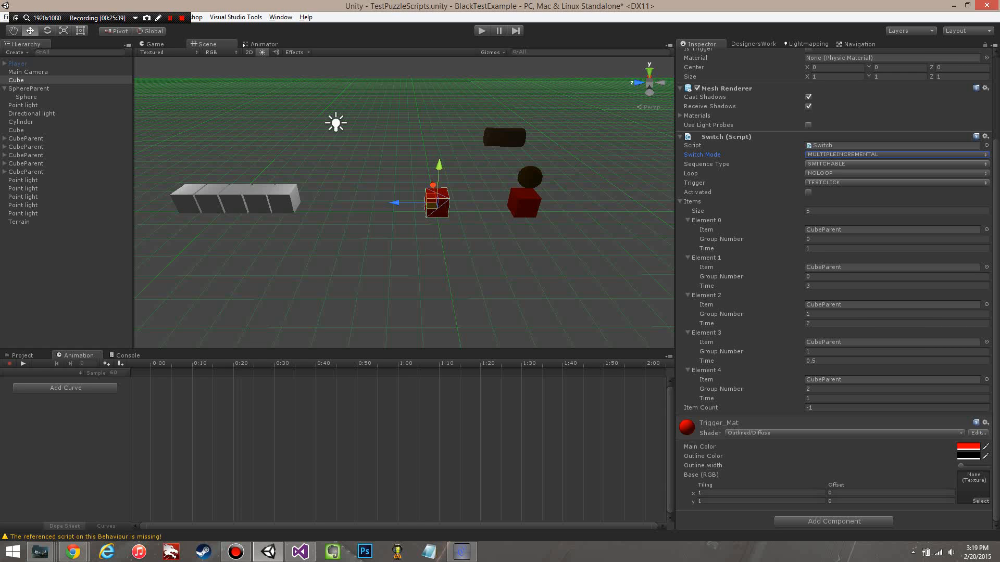
# Step: Examine the Time values of Elements 0 through 3 in relation to their Group Numbers
pyautogui.click(817, 248)
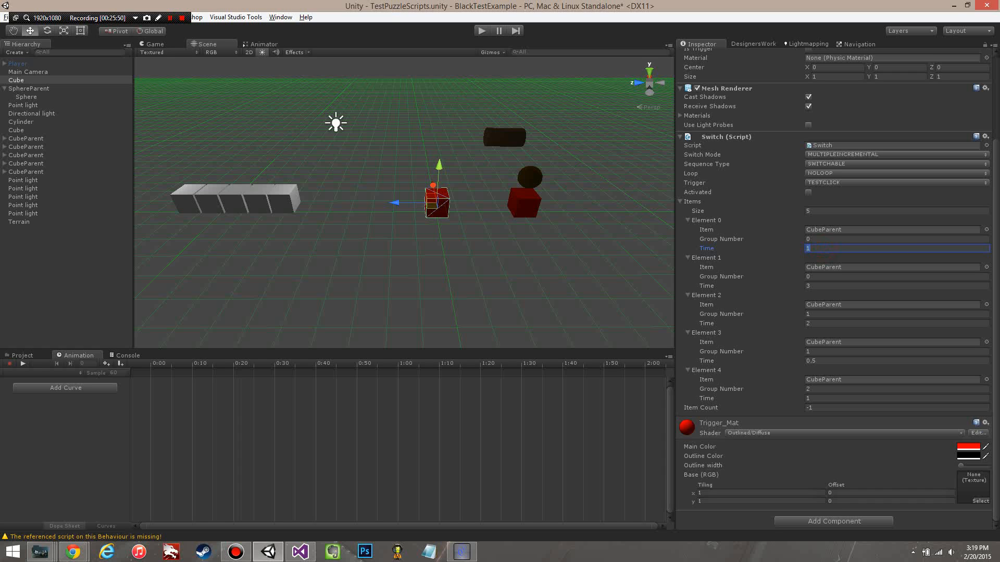
pyautogui.click(821, 286)
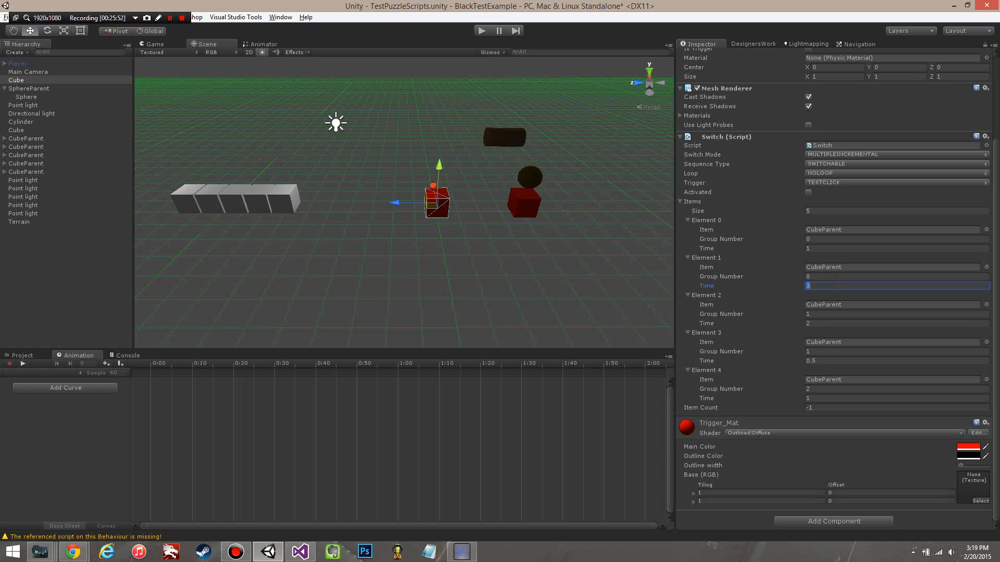
pyautogui.click(817, 248)
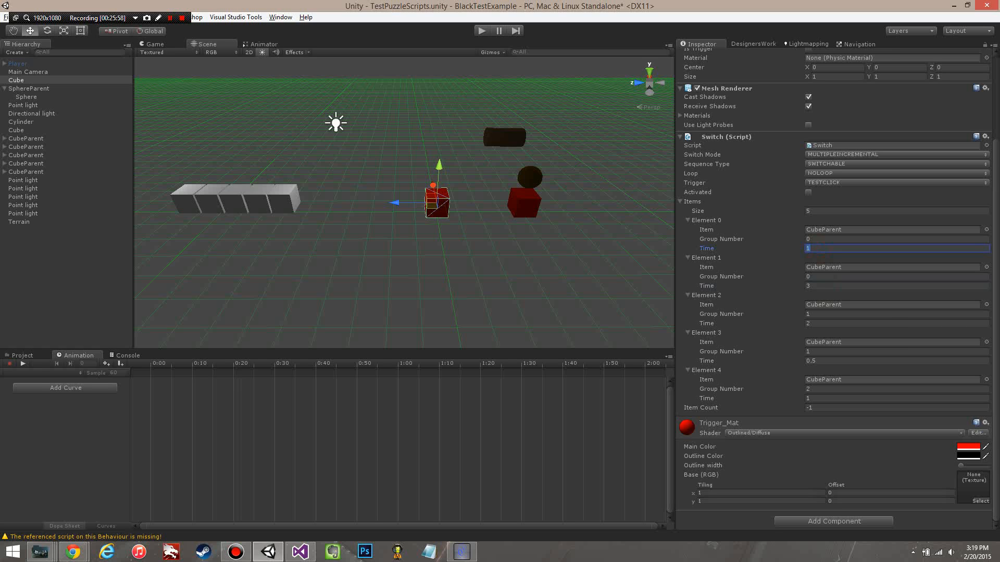
pyautogui.click(820, 323)
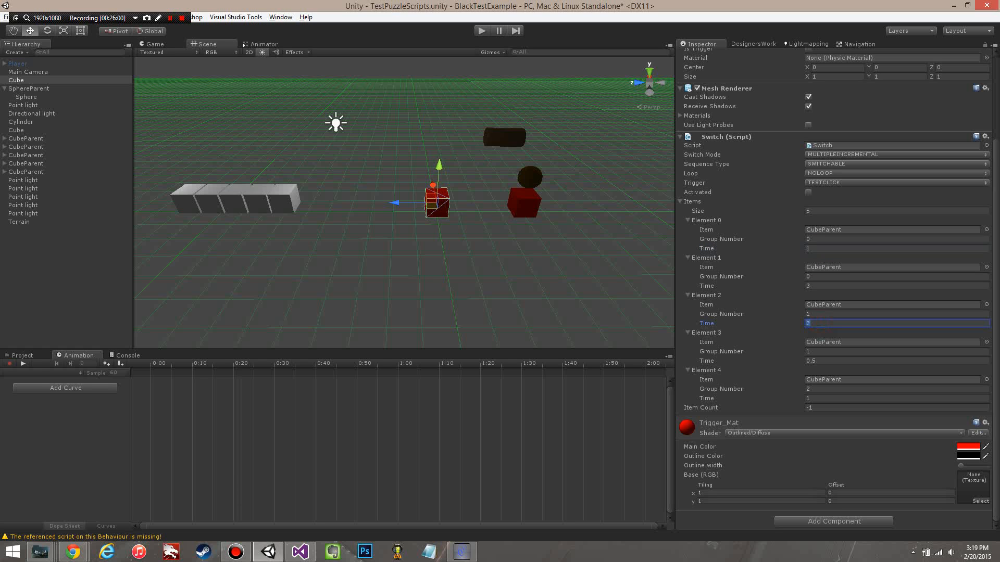
pyautogui.click(827, 361)
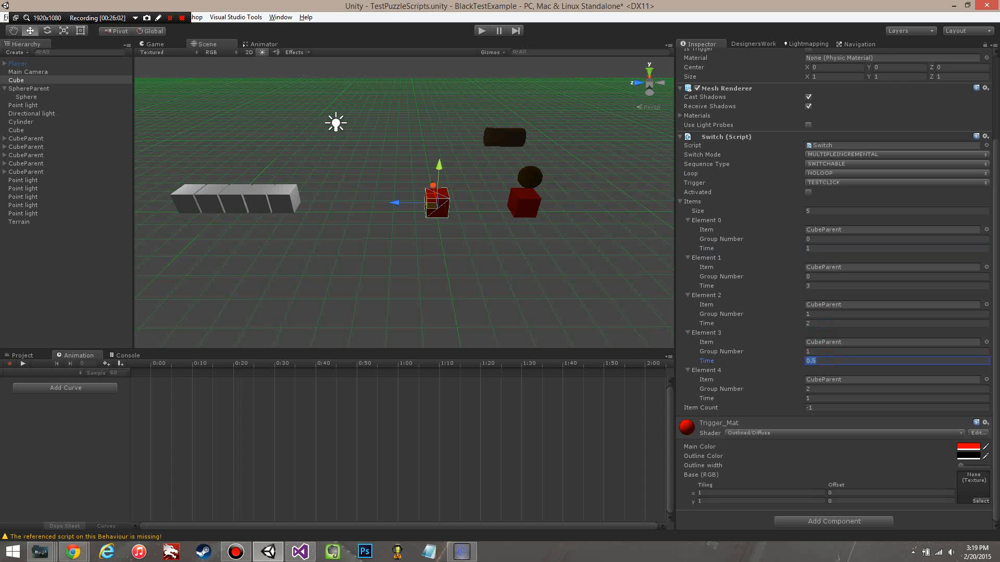
pyautogui.click(820, 331)
pyautogui.click(698, 361)
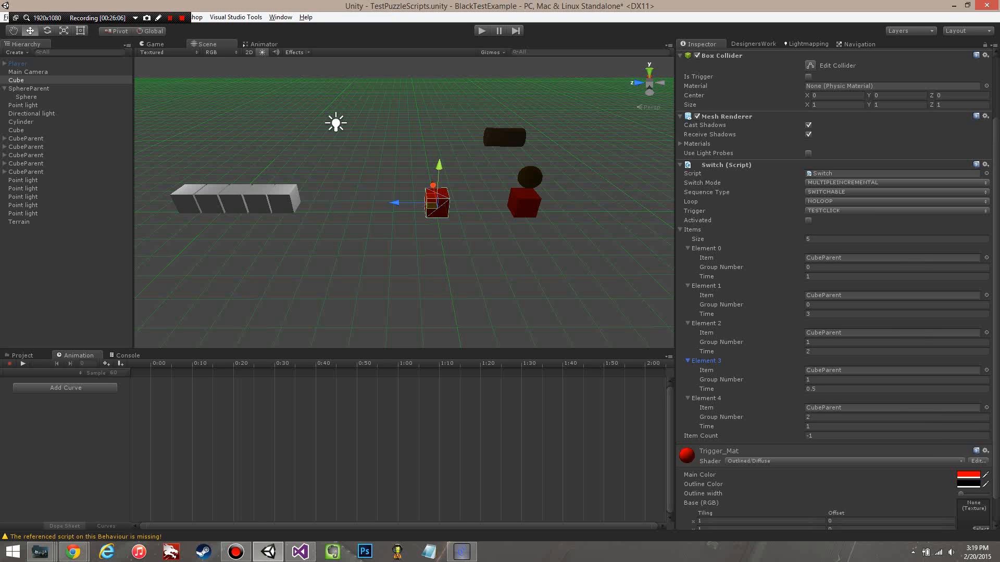
pyautogui.scroll(-2, 837, 289)
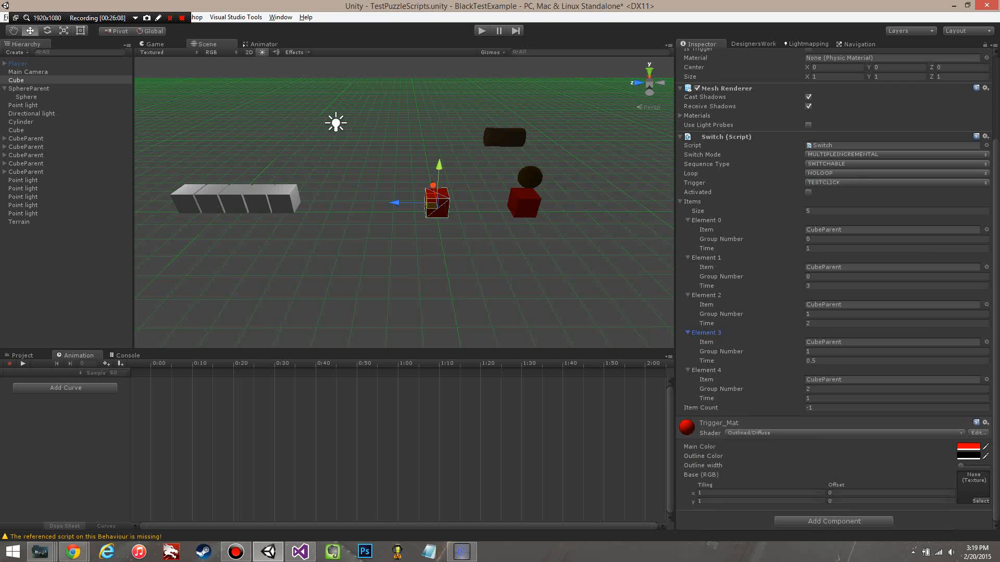
# Step: Start a play test in MULTIPLEINCREMENTAL mode and set Element 0's Time to 3
pyautogui.click(821, 399)
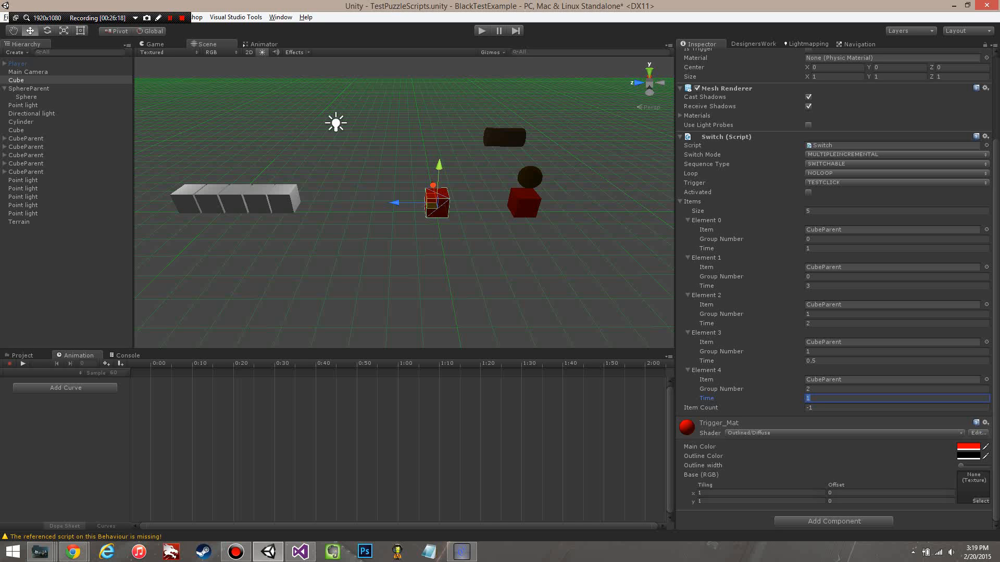
pyautogui.click(481, 30)
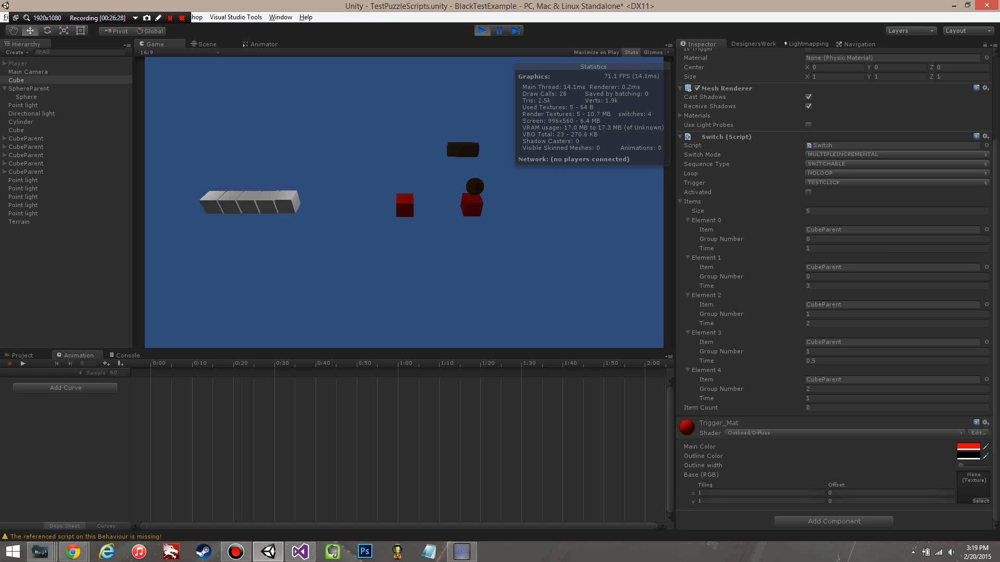
pyautogui.click(817, 250)
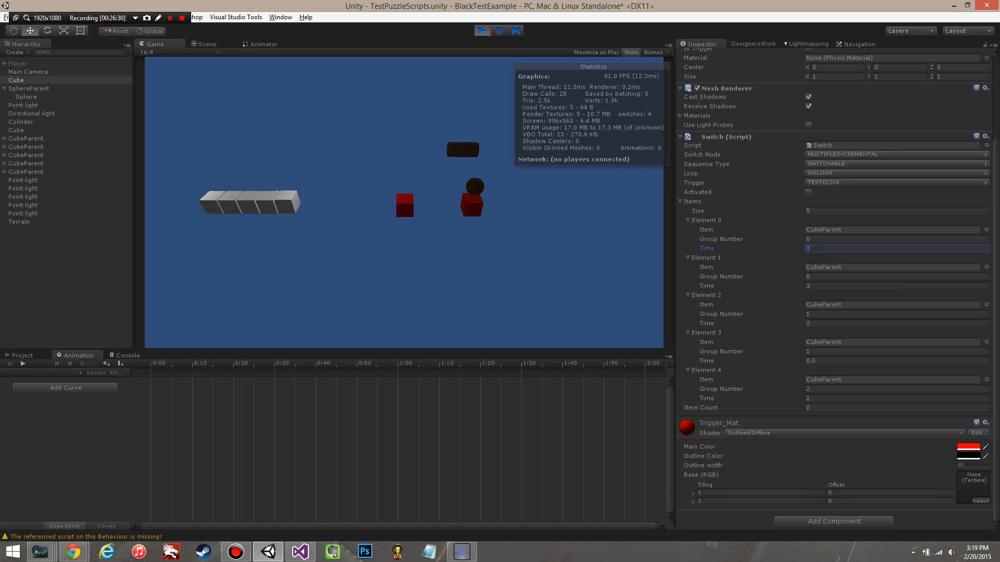
pyautogui.press('Return')
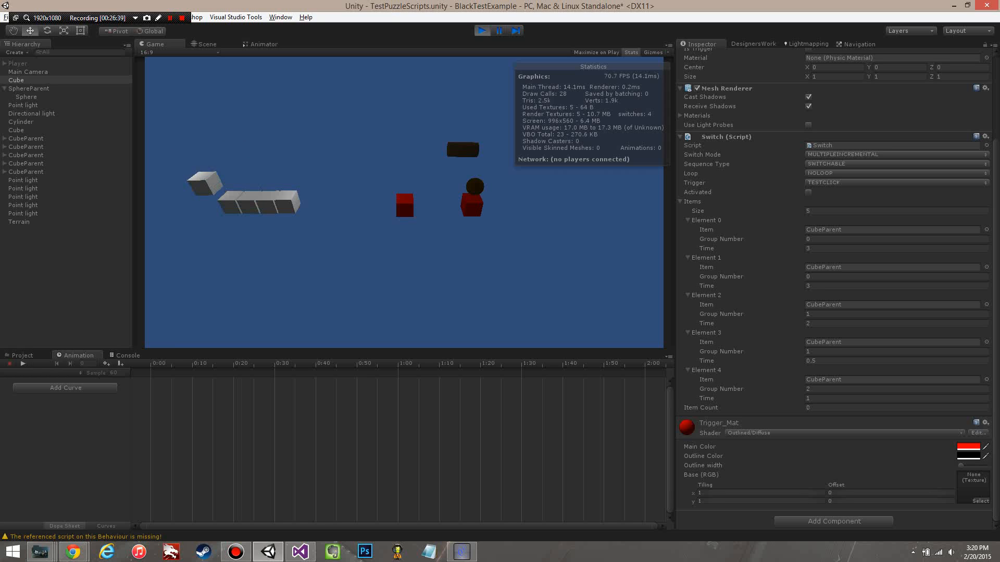
# Step: Set Element 1's Time to 10 and trigger the red cube switch beside the white cubes to test the group timings
pyautogui.click(813, 284)
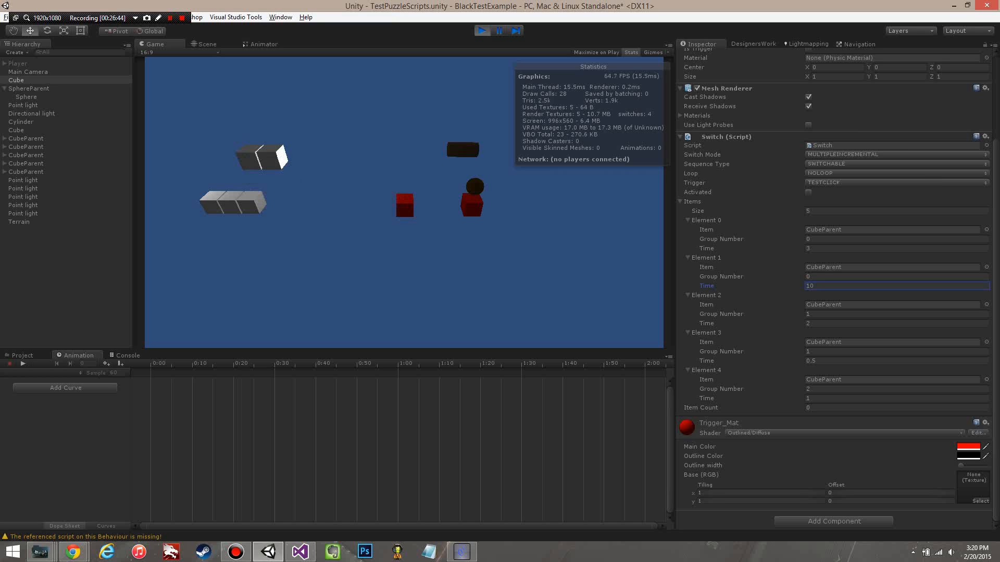
pyautogui.click(404, 206)
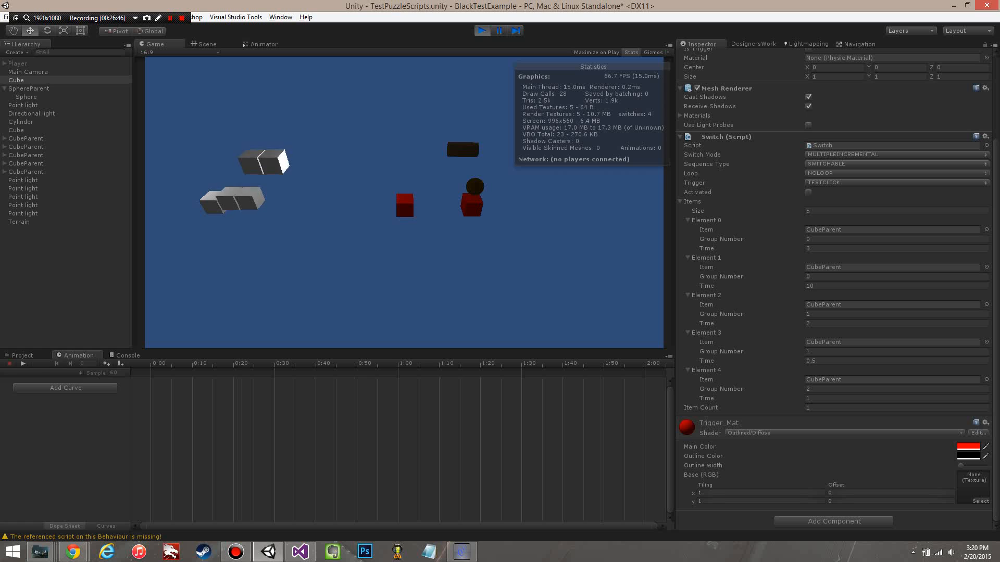
pyautogui.click(405, 206)
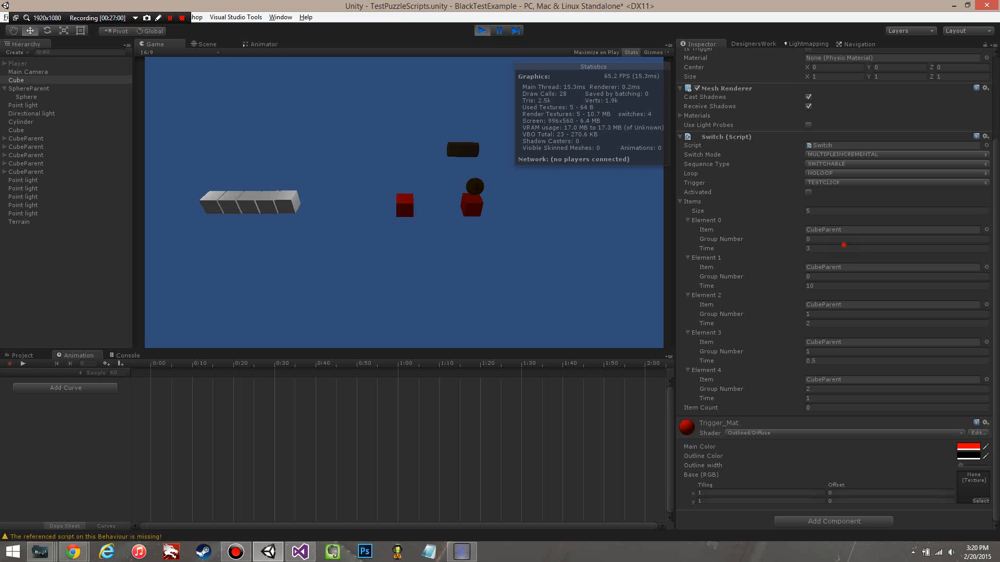
# Step: Set Element 0's Time to 2 and trigger the red cube switch with Loop set to LOOPABLE
pyautogui.click(843, 245)
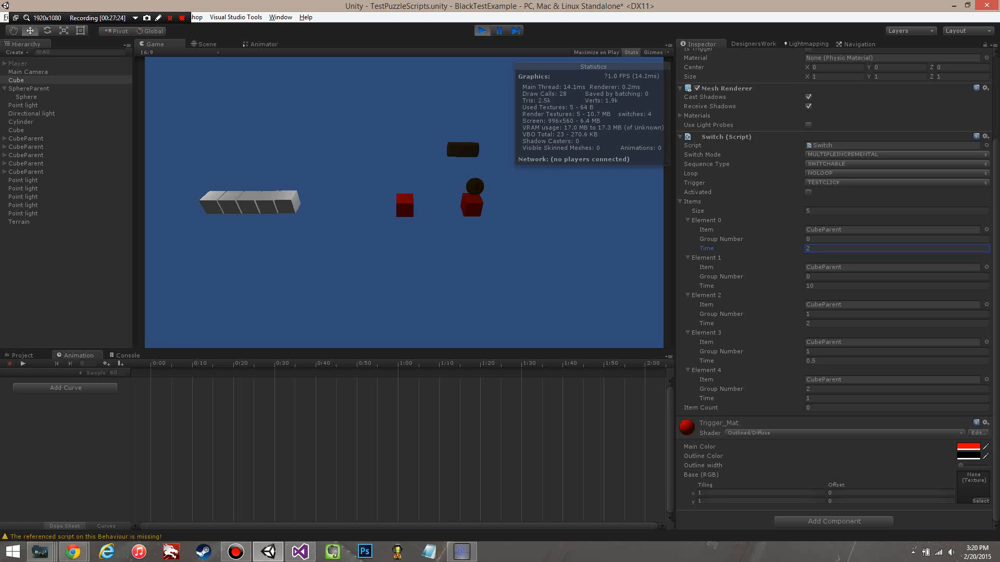
pyautogui.click(815, 165)
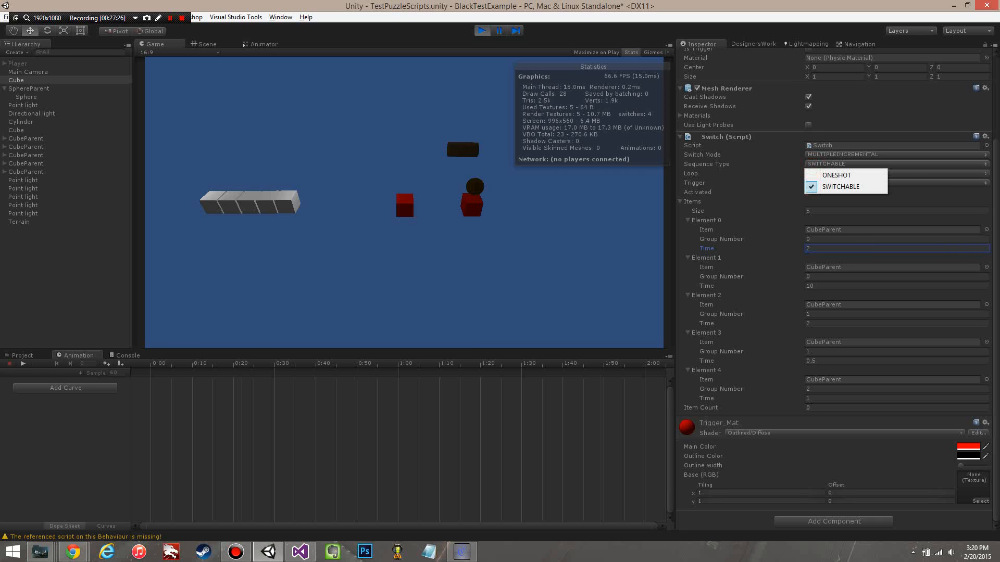
pyautogui.click(756, 168)
pyautogui.click(838, 173)
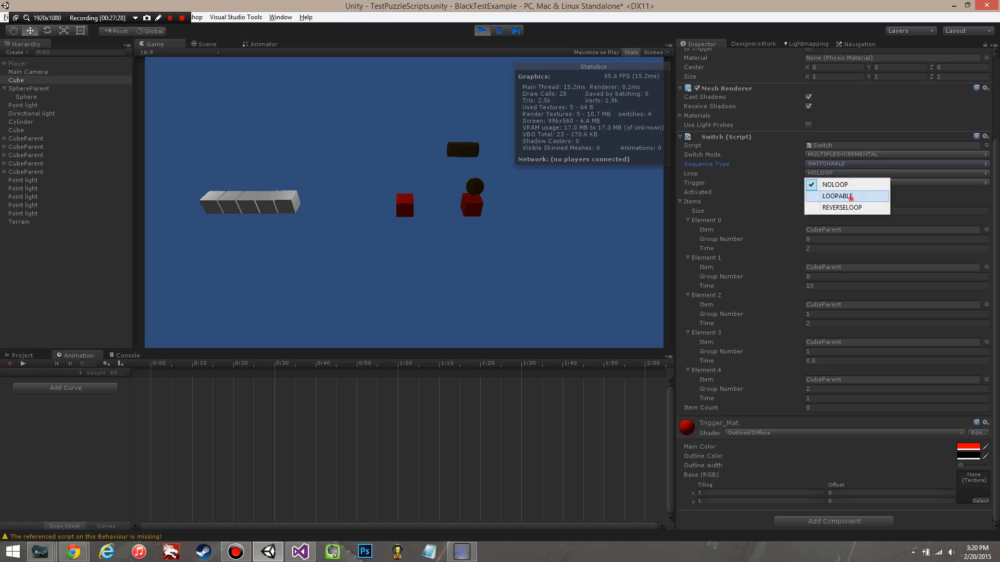
pyautogui.click(838, 195)
pyautogui.click(406, 203)
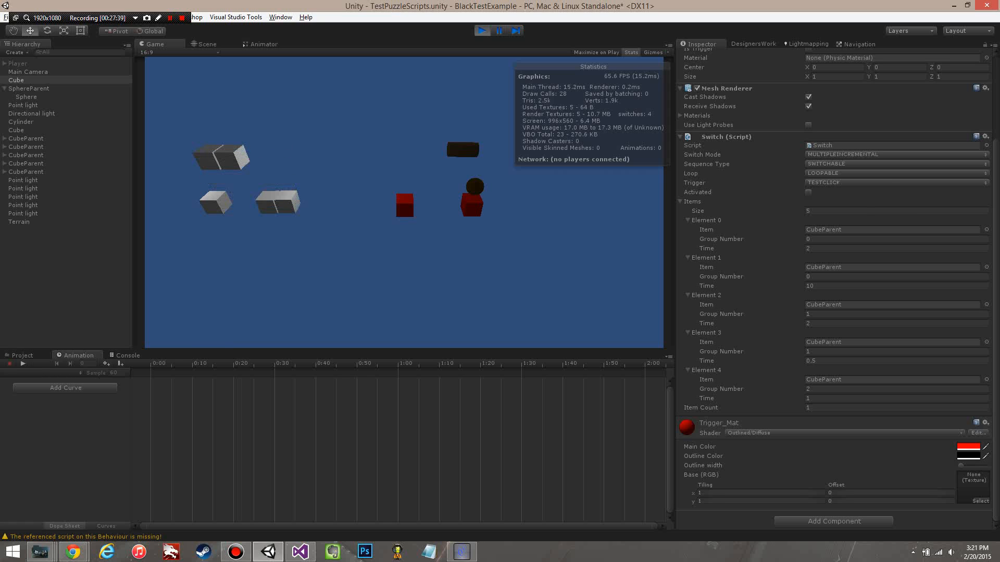
# Step: Change the Switch script's Loop option to REVERSELOOP during the play test
pyautogui.click(833, 173)
pyautogui.click(843, 208)
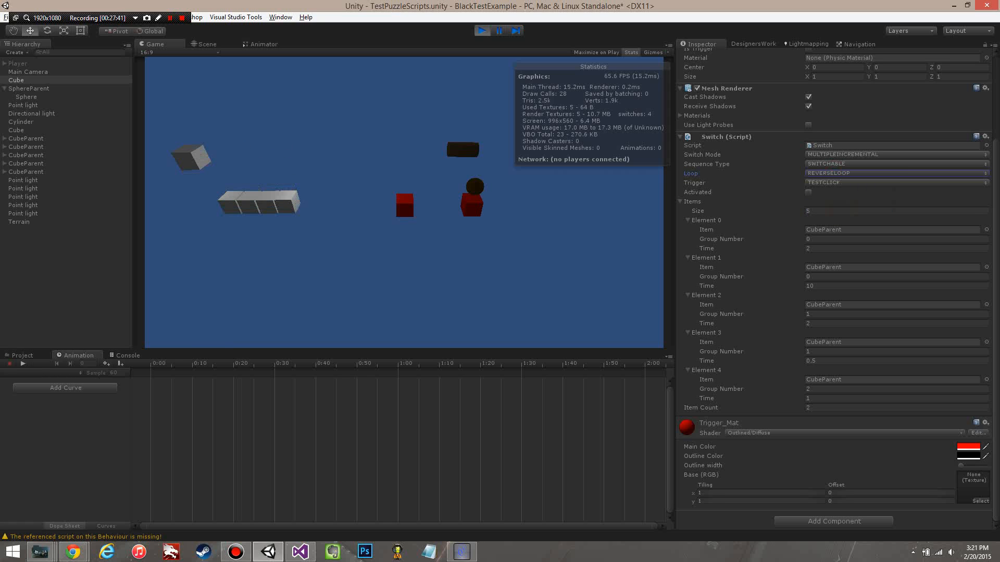
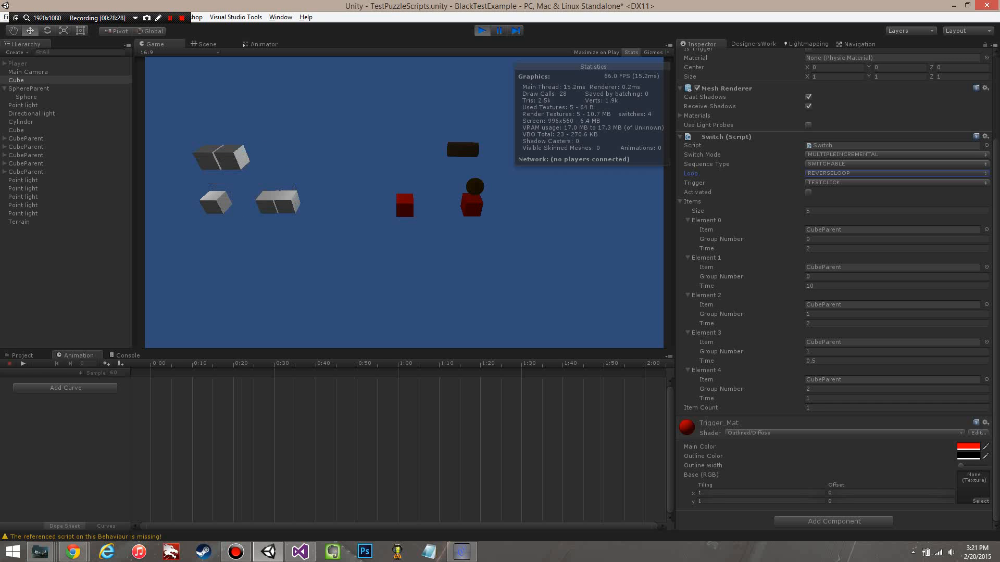
# Step: End the running play test, set the Switch Mode to MULTIPLEDECREMENTAL and run a short play test of that mode
pyautogui.click(484, 31)
pyautogui.click(844, 155)
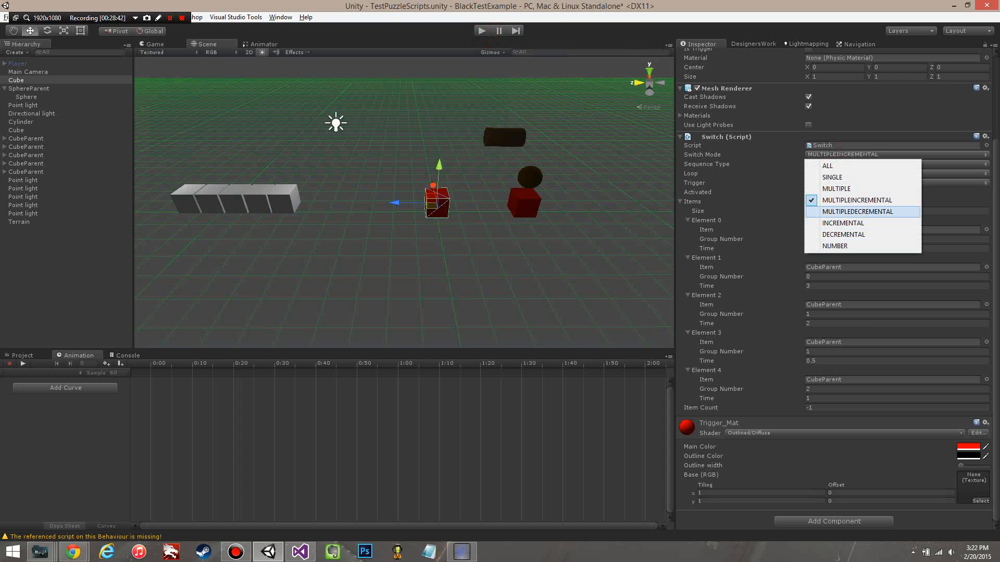
pyautogui.click(885, 212)
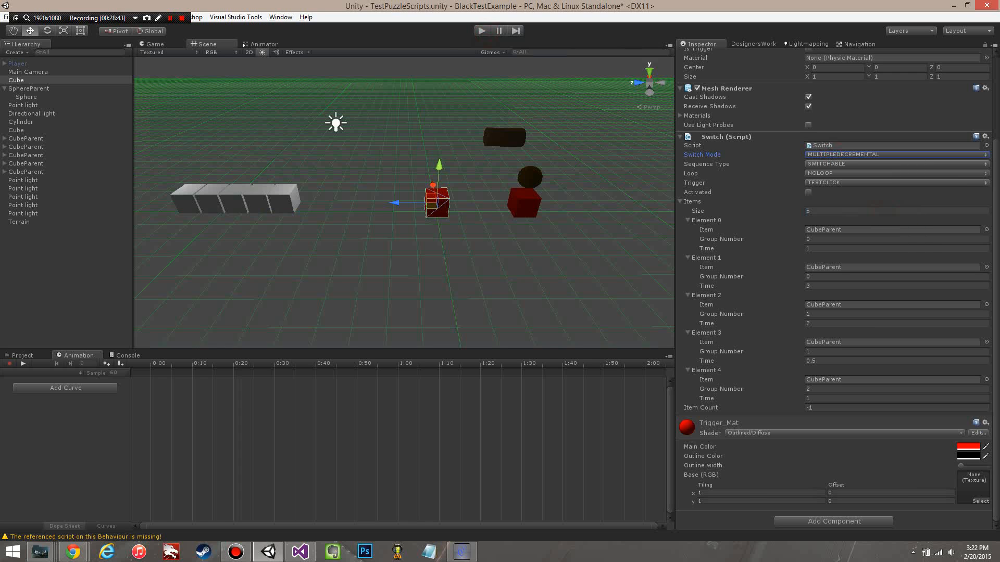
pyautogui.click(481, 31)
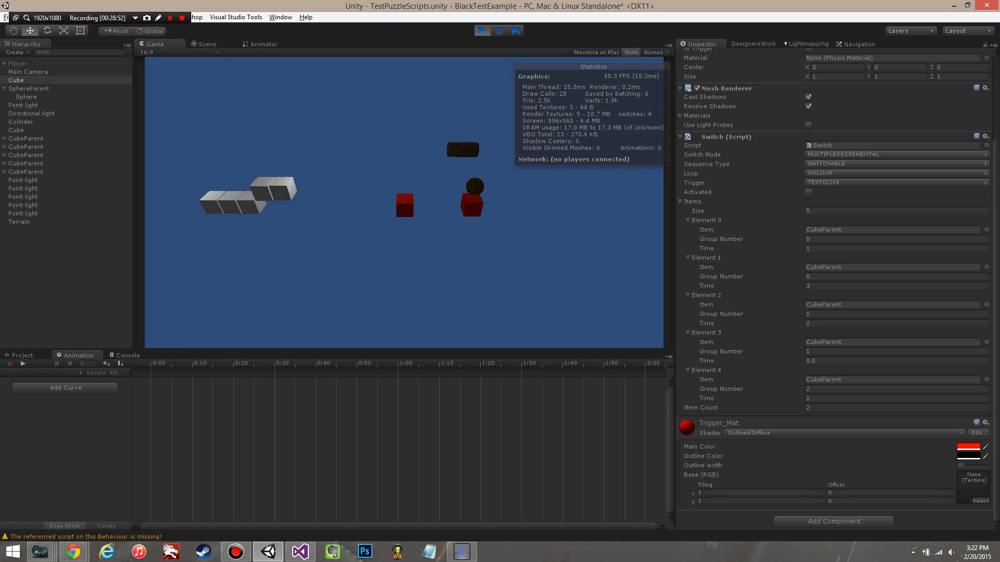
pyautogui.hotkey('ctrl', 'p')
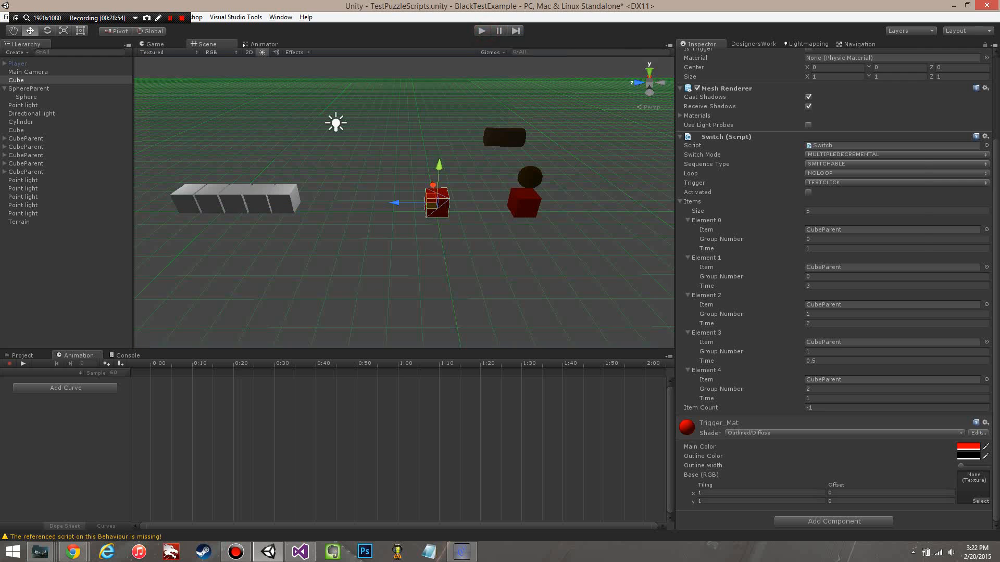
# Step: Set the Switch Mode to ALL and trigger the red cube switch beside the white cubes in a play test
pyautogui.click(859, 154)
pyautogui.click(859, 164)
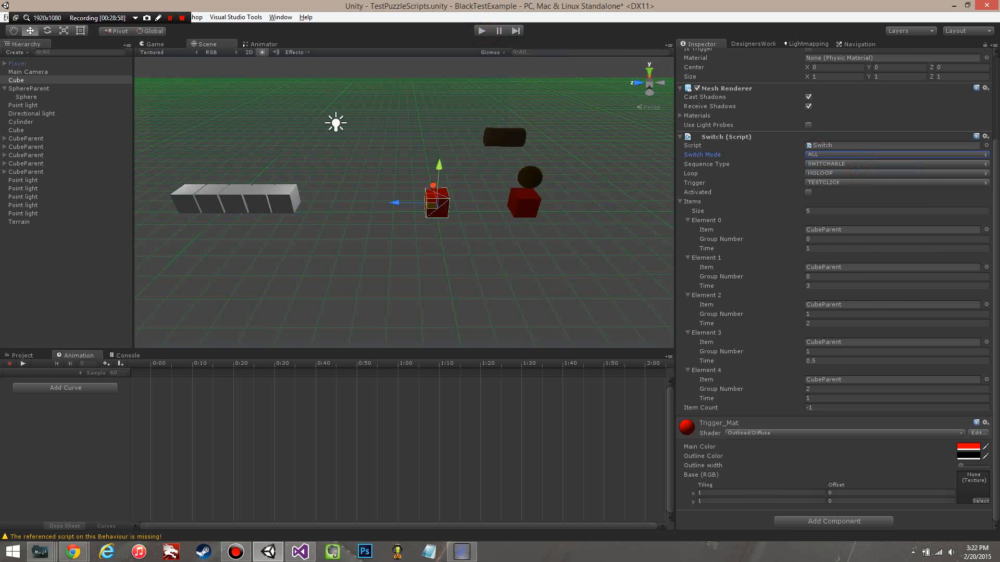
pyautogui.hotkey('ctrl', 'p')
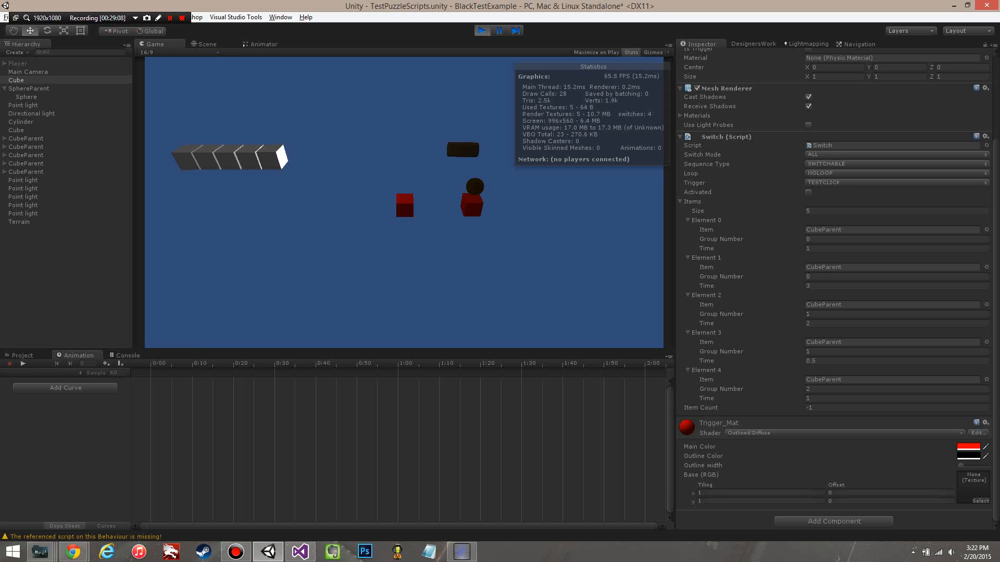
pyautogui.click(401, 203)
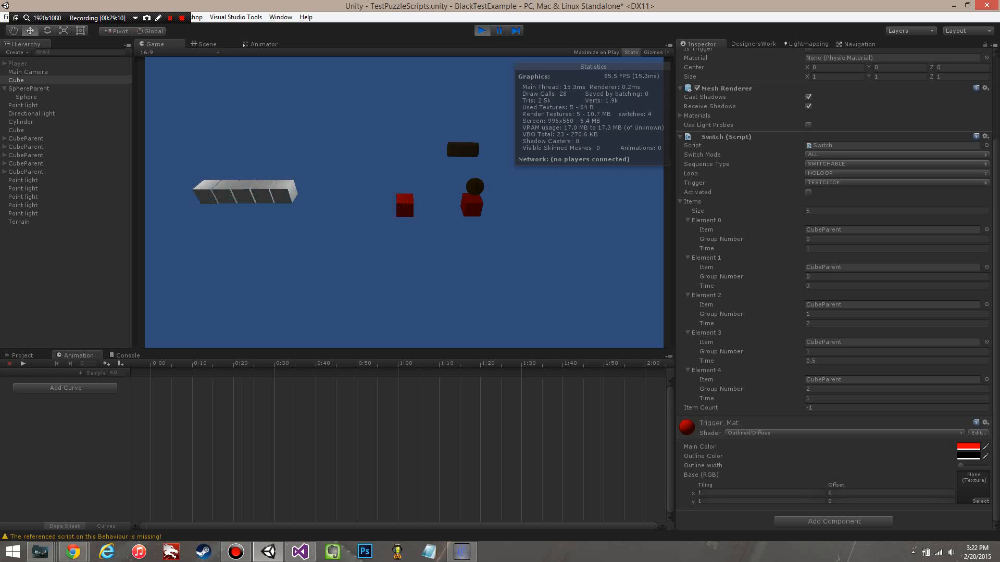
# Step: Set Sequence Type to ONESHOT and Loop to LOOPABLE during the play test, and end the test
pyautogui.click(825, 164)
pyautogui.click(836, 175)
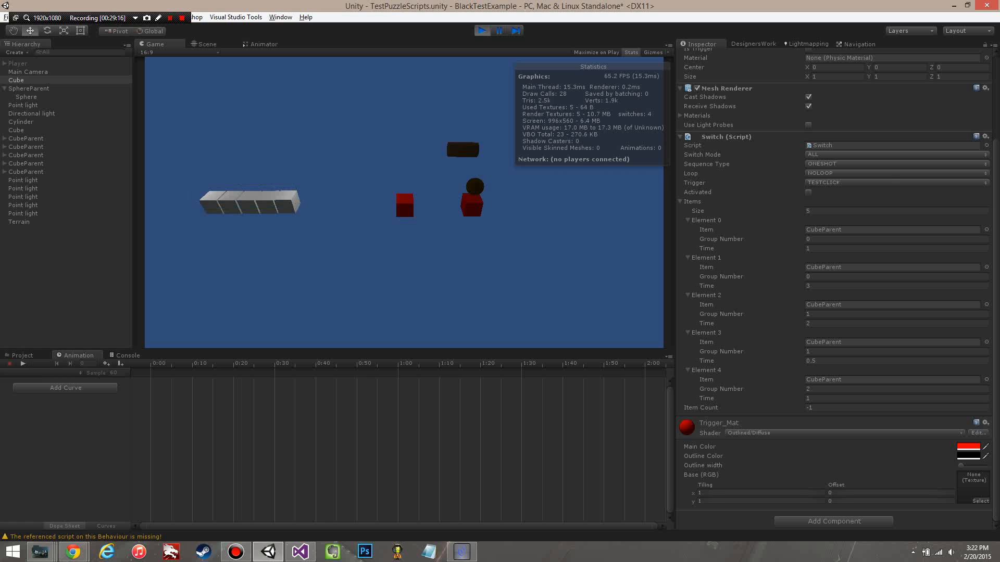
pyautogui.click(833, 173)
pyautogui.click(837, 196)
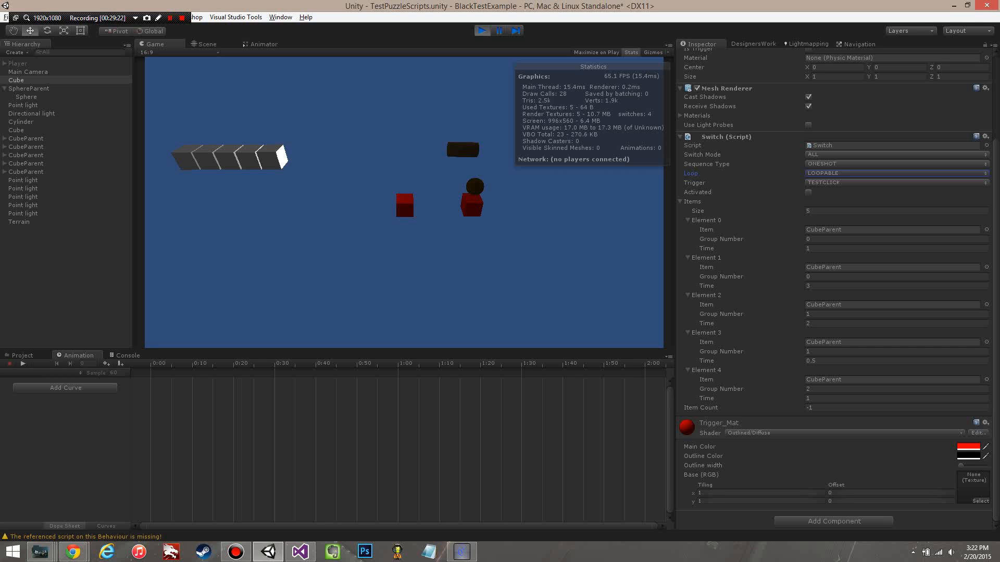
pyautogui.hotkey('ctrl', 'p')
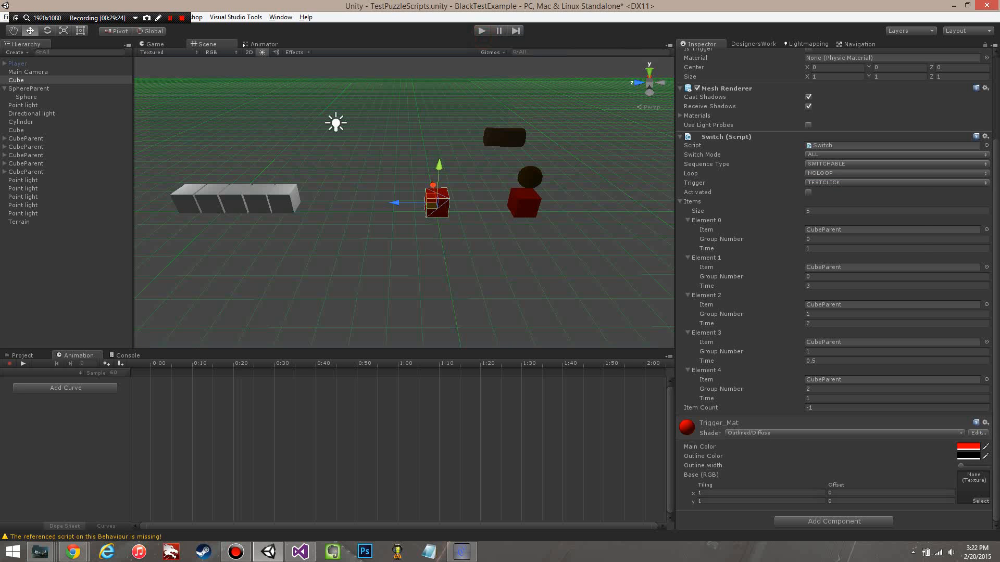
# Step: Set the Switch Mode to MULTIPLE and the Group Number of Element 2 and Element 4 to 0
pyautogui.click(833, 155)
pyautogui.click(836, 188)
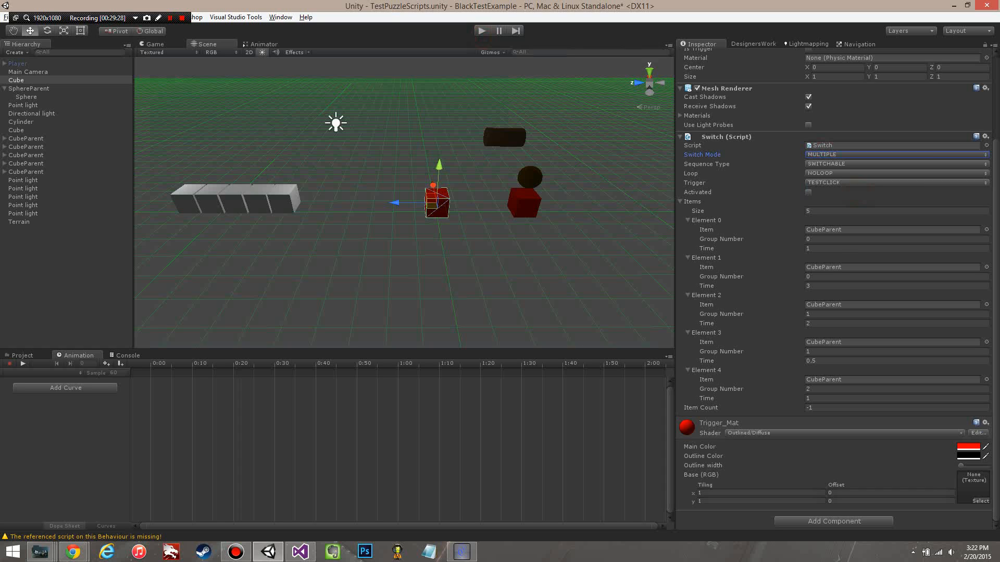
pyautogui.click(823, 314)
pyautogui.write('0')
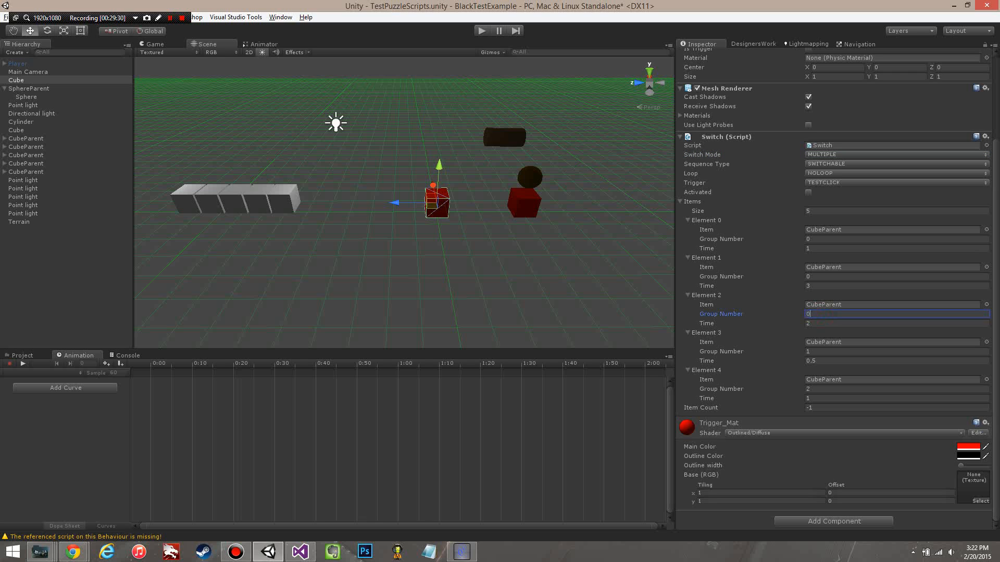
pyautogui.click(822, 389)
pyautogui.write('0')
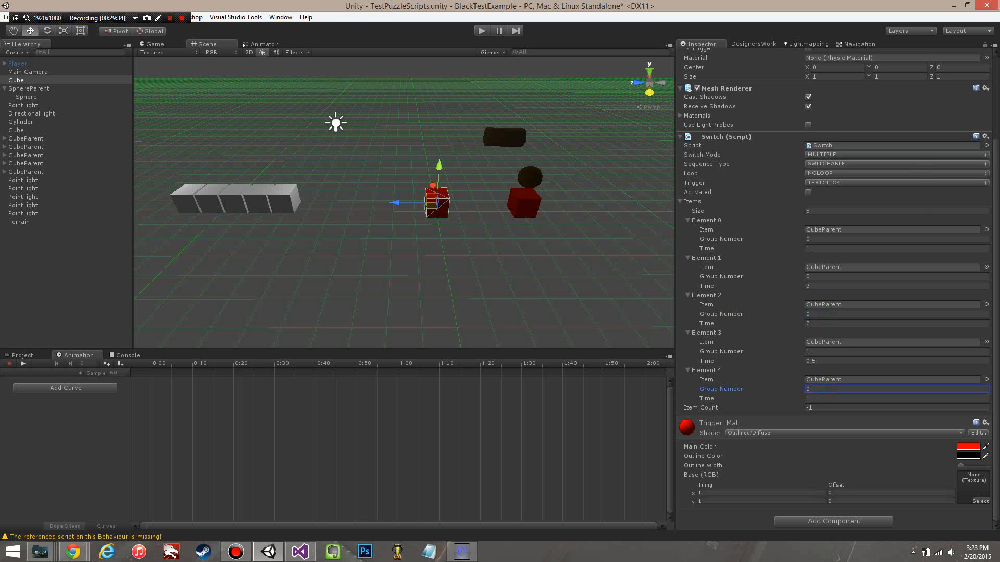
# Step: Set the Switch Mode to MULTIPLEINCREMENTAL and run a play test with Loop set to LOOPABLE
pyautogui.click(895, 155)
pyautogui.click(854, 200)
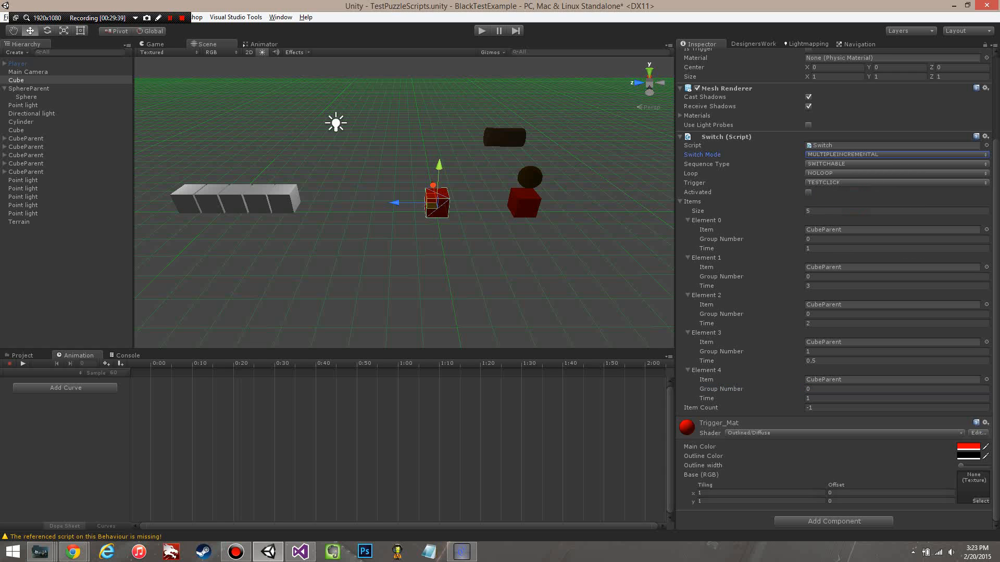
pyautogui.click(481, 31)
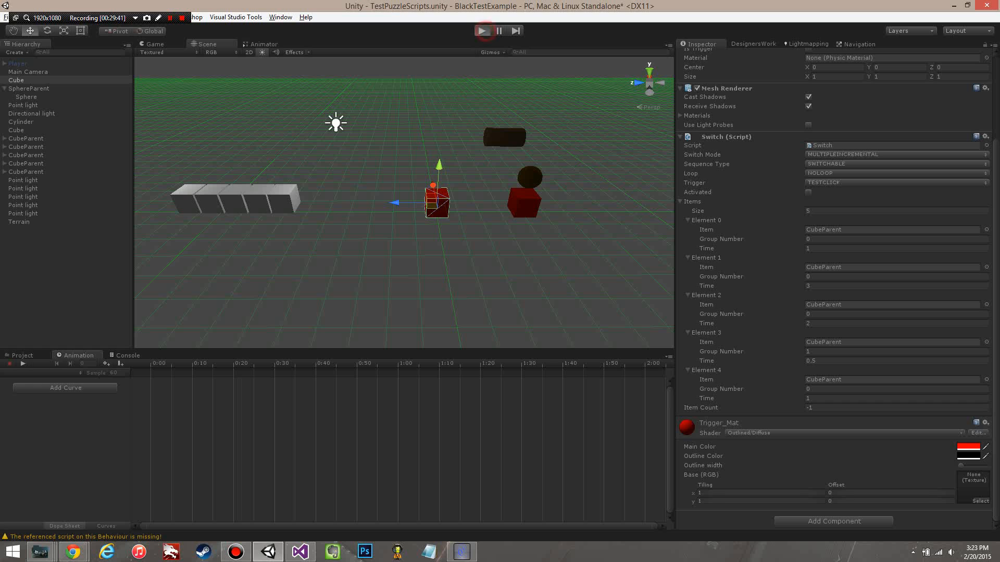
pyautogui.click(854, 173)
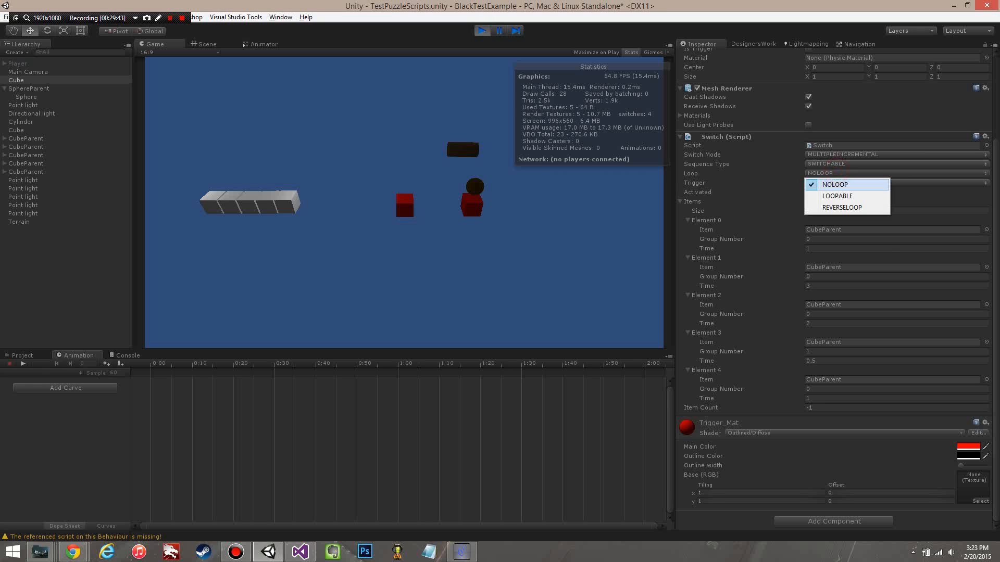
pyautogui.click(849, 196)
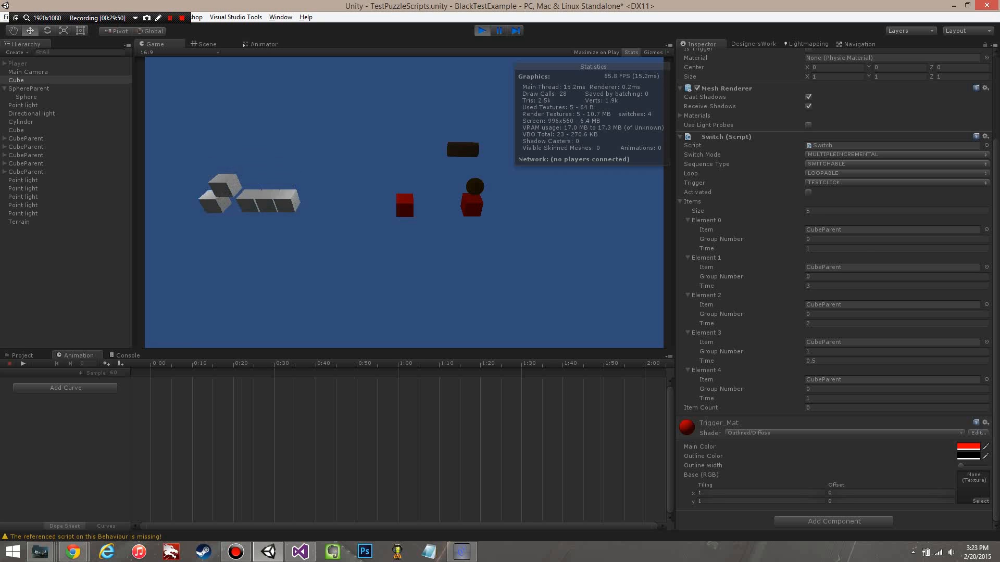
pyautogui.click(486, 30)
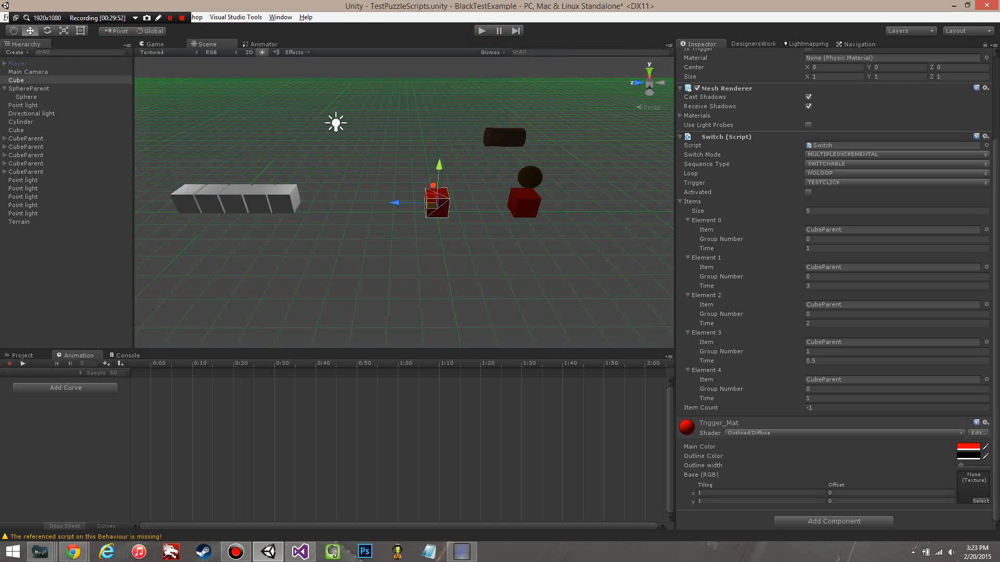
# Step: Set Element 3's Group Number to 0 and repeat the play test with Loop set to LOOPABLE
pyautogui.click(814, 351)
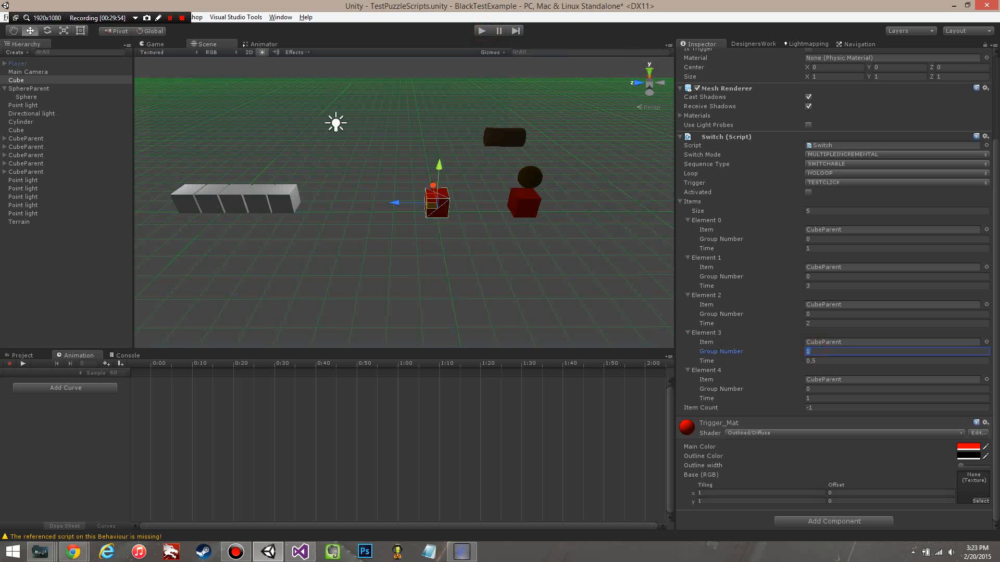
pyautogui.click(481, 31)
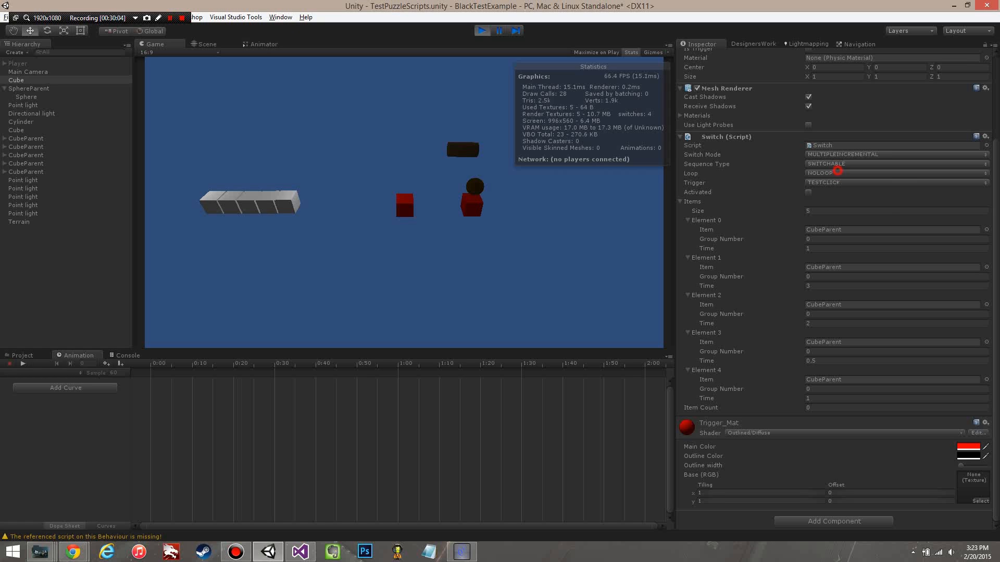
pyautogui.click(837, 173)
pyautogui.click(833, 196)
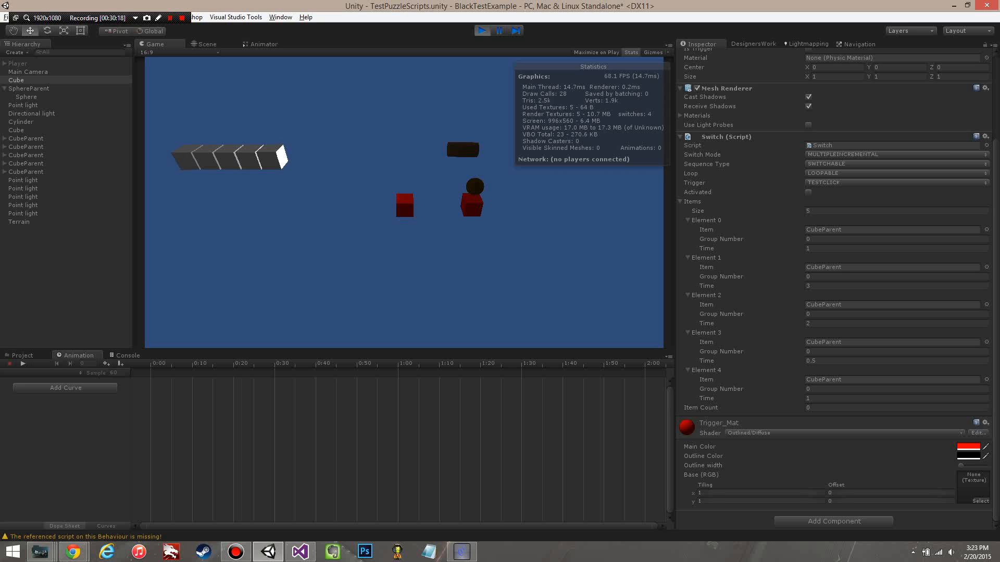
pyautogui.hotkey('ctrl', 'p')
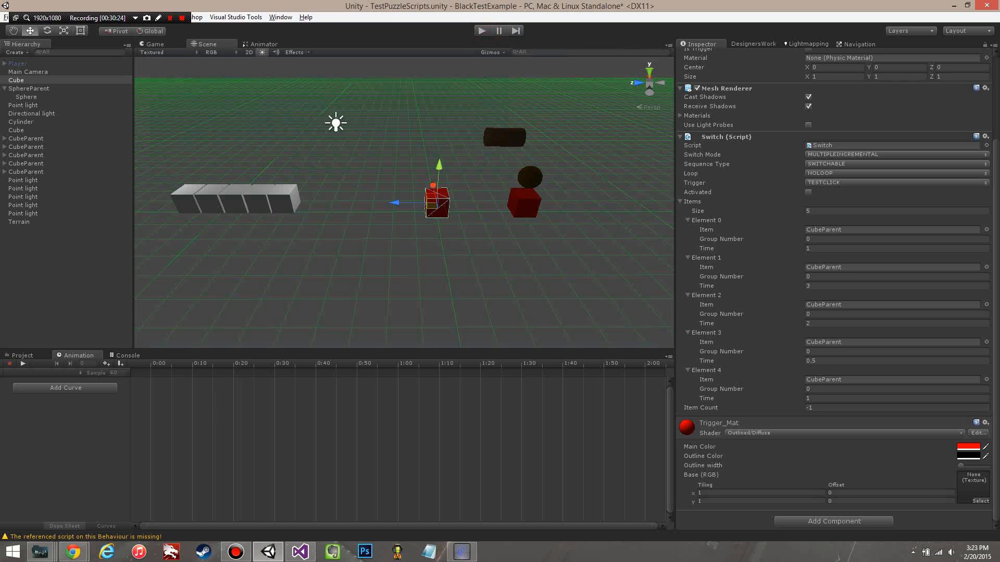
pyautogui.keyDown('alt'); pyautogui.moveTo(219, 197); pyautogui.dragTo(463, 255); pyautogui.keyUp('alt')
pyautogui.moveTo(463, 255); pyautogui.dragTo(637, 148, button='middle')
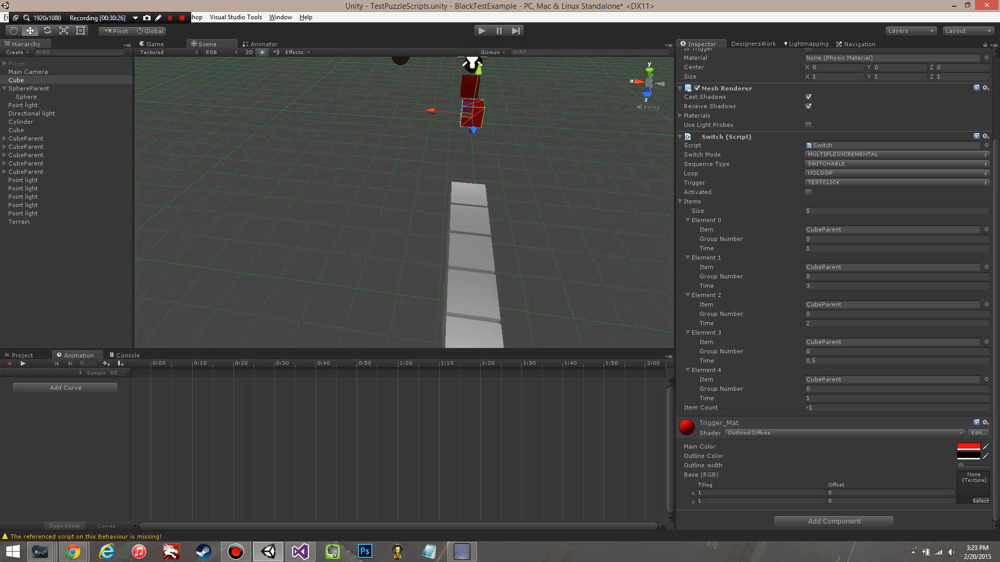
pyautogui.keyDown('alt'); pyautogui.moveTo(624, 229); pyautogui.dragTo(396, 219); pyautogui.keyUp('alt')
pyautogui.scroll(-8, 404, 219)
pyautogui.keyDown('alt'); pyautogui.moveTo(609, 249); pyautogui.dragTo(595, 243); pyautogui.keyUp('alt')
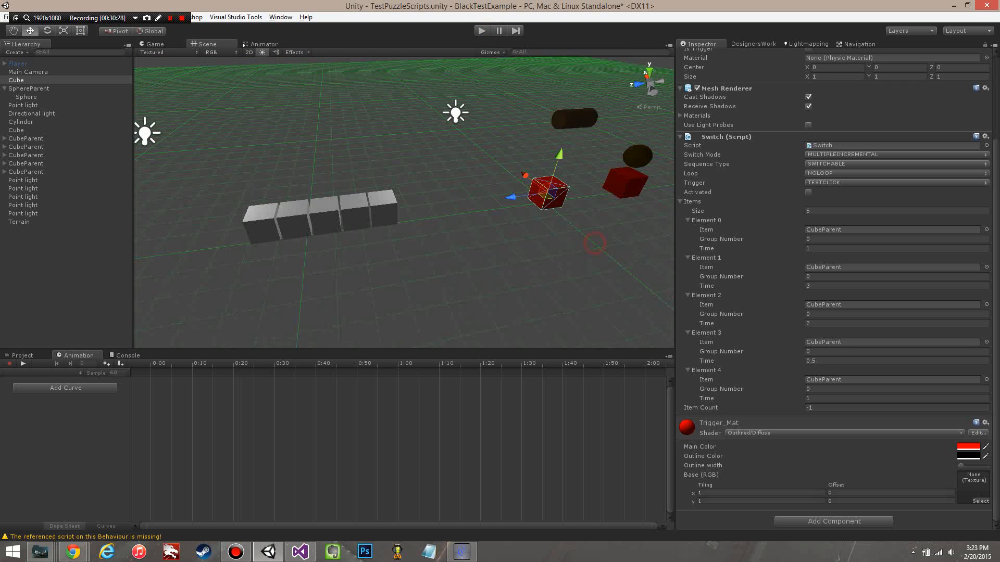
pyautogui.moveTo(521, 229); pyautogui.dragTo(463, 234, button='middle')
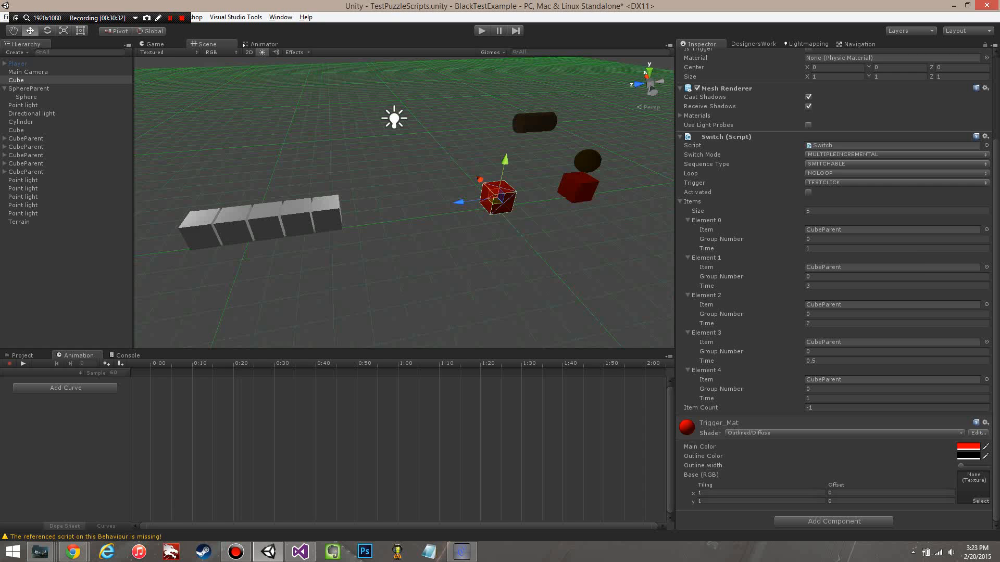
# Step: Check the Switch's Trigger options and test the red cube switch in a play test with TESTCLICK and NOLOOP
pyautogui.click(840, 182)
pyautogui.click(842, 193)
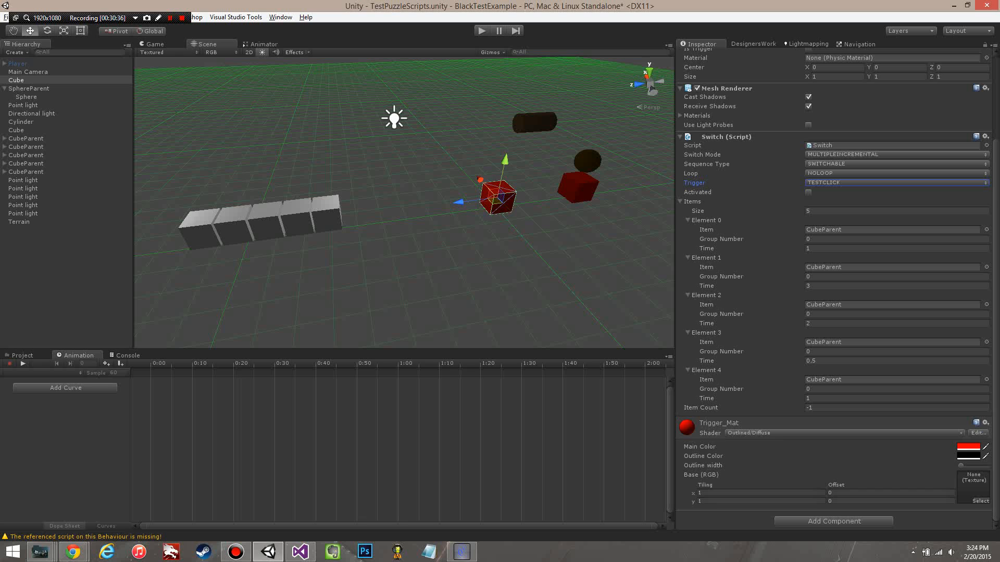
pyautogui.click(481, 31)
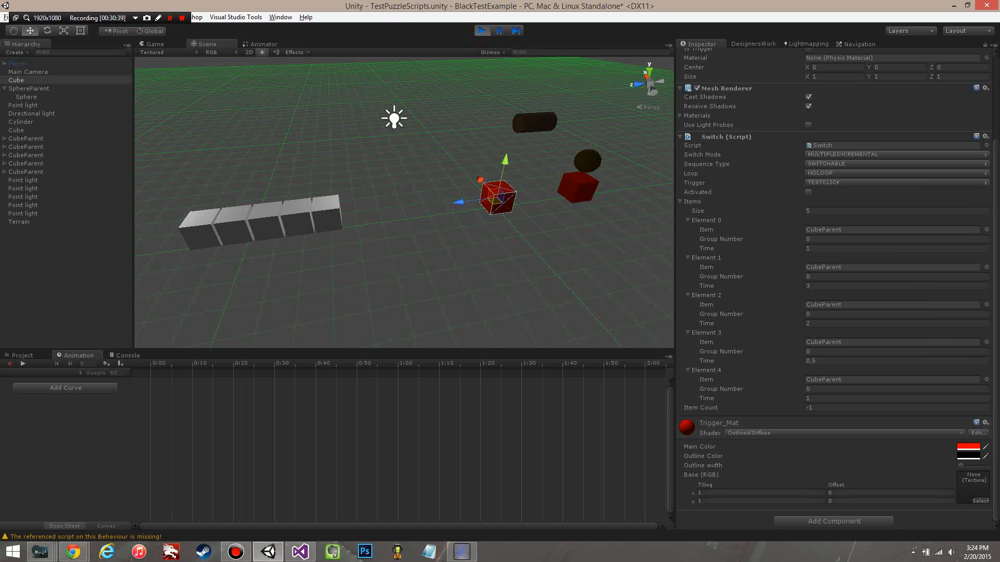
pyautogui.click(407, 207)
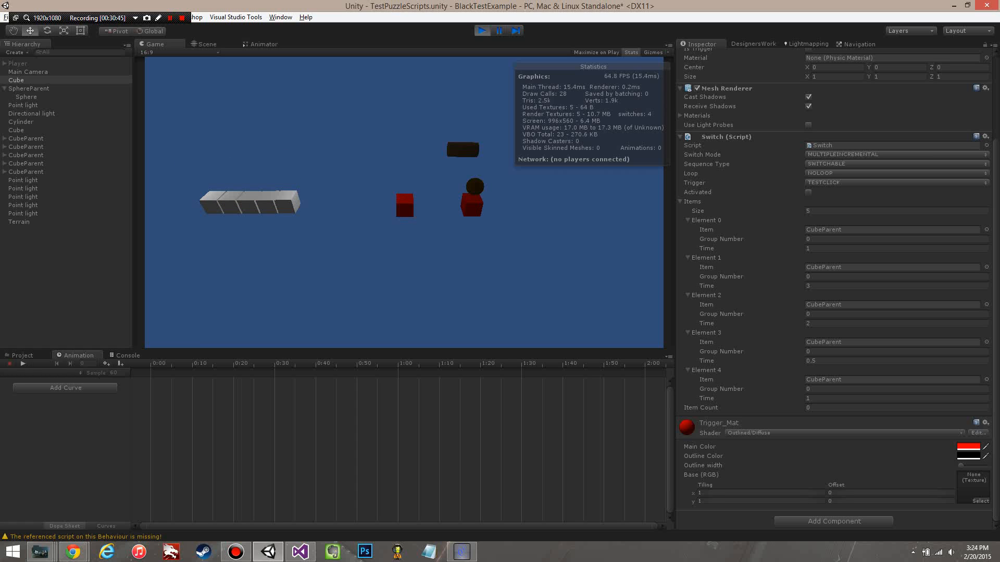
pyautogui.hotkey('ctrl', 'p')
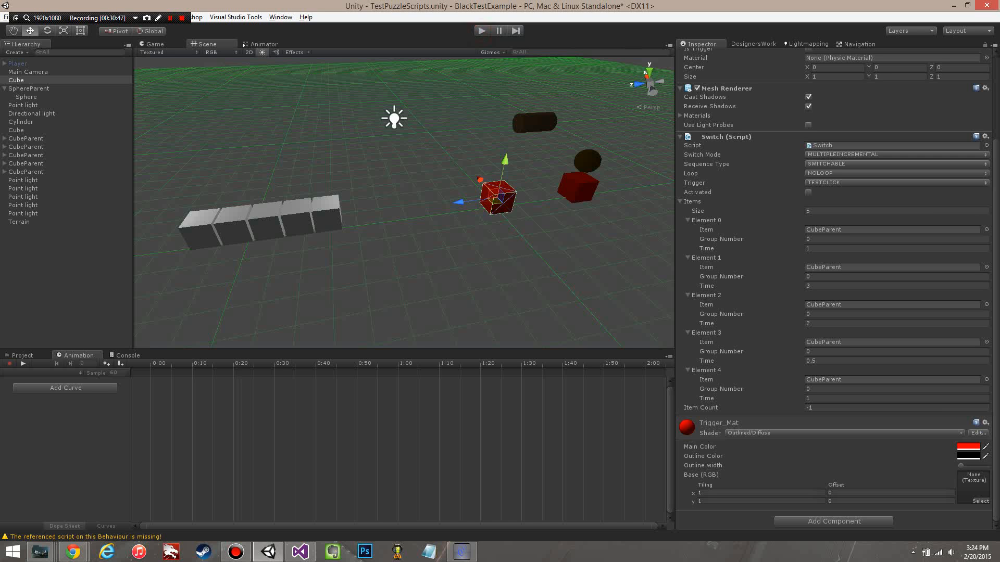
pyautogui.keyDown('alt'); pyautogui.moveTo(209, 183); pyautogui.dragTo(338, 276); pyautogui.keyUp('alt')
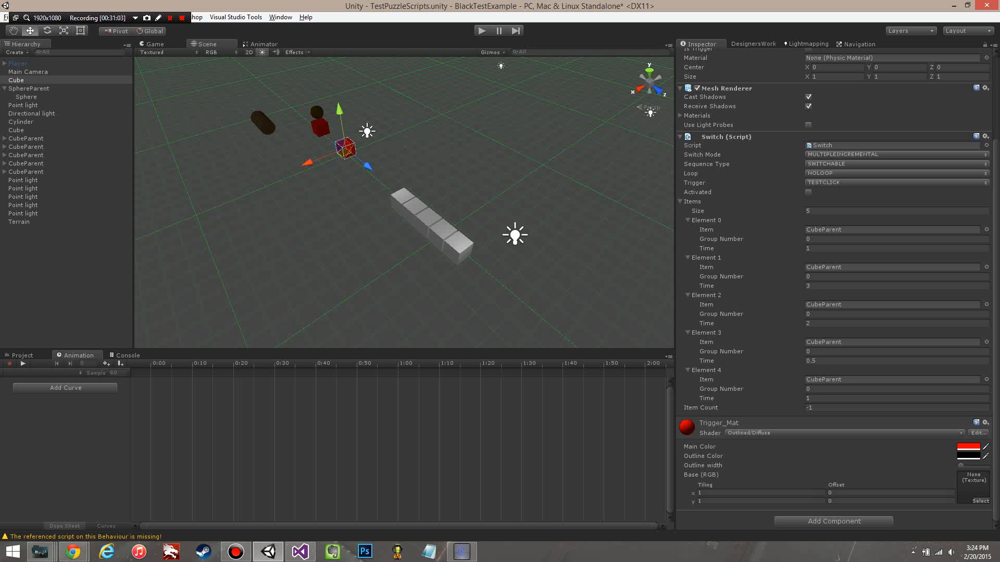
pyautogui.keyDown('alt'); pyautogui.moveTo(298, 276); pyautogui.dragTo(337, 251); pyautogui.keyUp('alt')
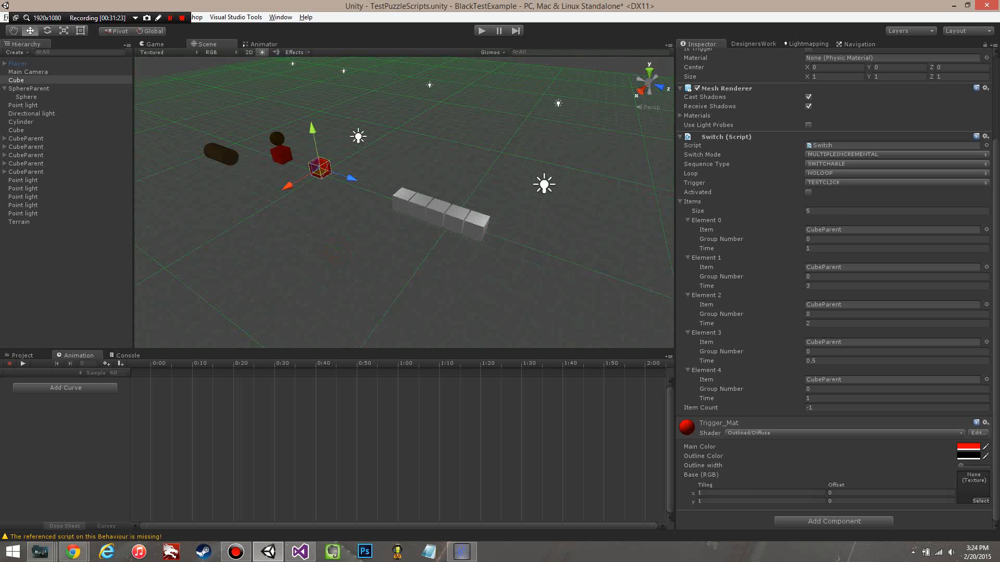
pyautogui.keyDown('alt'); pyautogui.moveTo(338, 252); pyautogui.dragTo(545, 256); pyautogui.keyUp('alt')
pyautogui.scroll(-3, 542, 252)
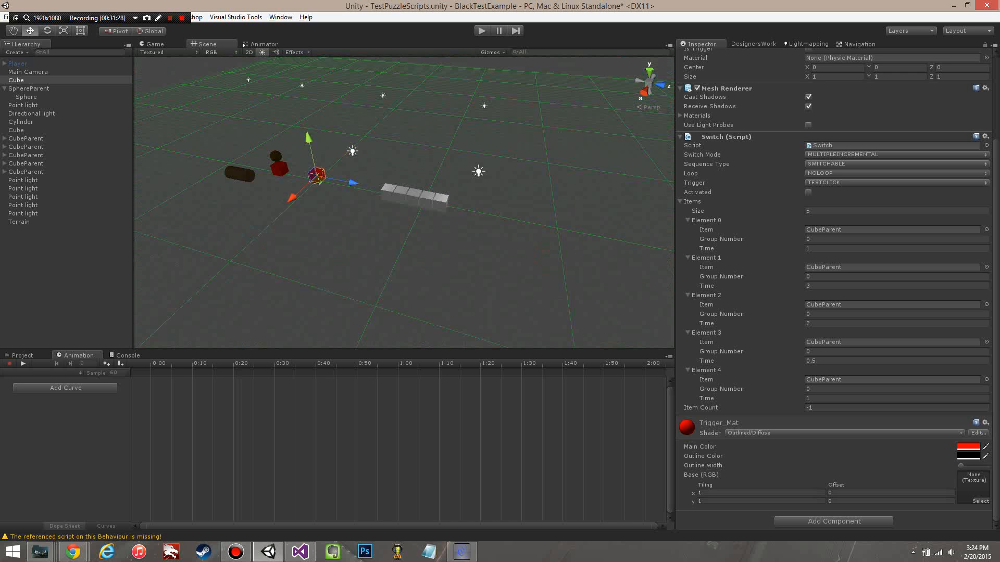
# Step: Inspect the SwitchVolume prefab in the Black Tools folder and place a TriggerVolume prefab in the scene near the red cubes
pyautogui.click(19, 354)
pyautogui.click(94, 402)
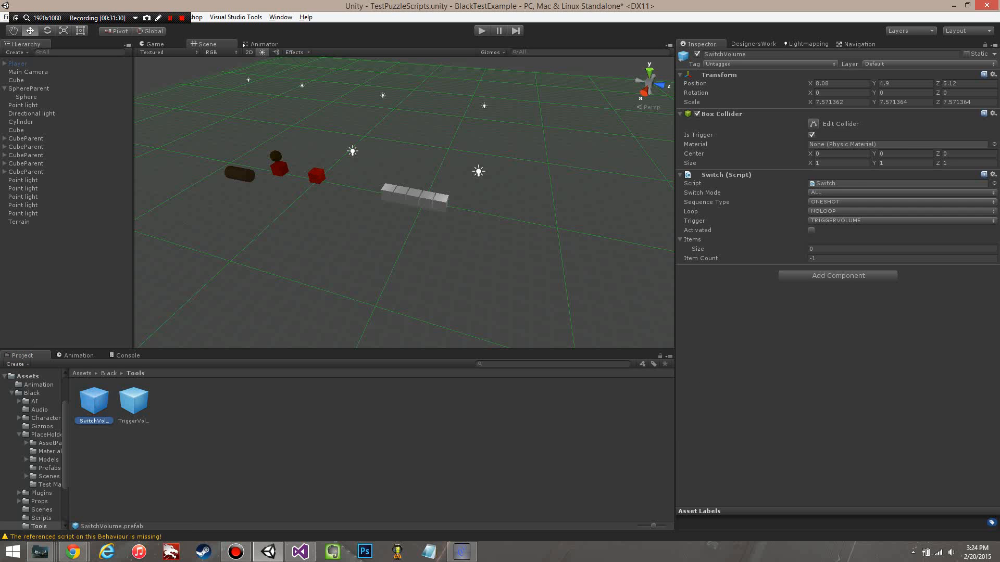
pyautogui.click(136, 402)
pyautogui.moveTo(333, 261); pyautogui.dragTo(352, 237, button='middle')
pyautogui.scroll(-1, 351, 237)
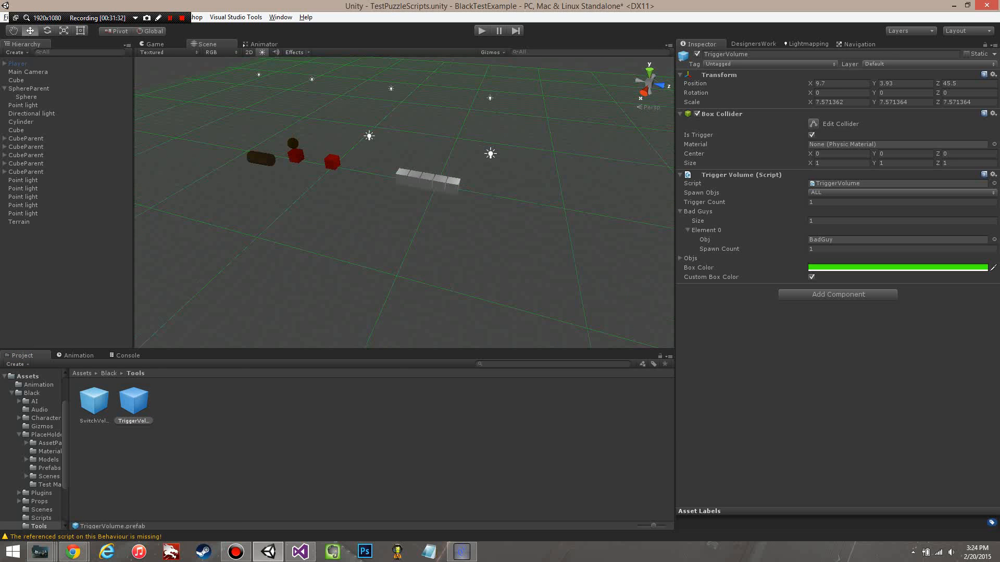
pyautogui.moveTo(134, 401); pyautogui.dragTo(339, 218)
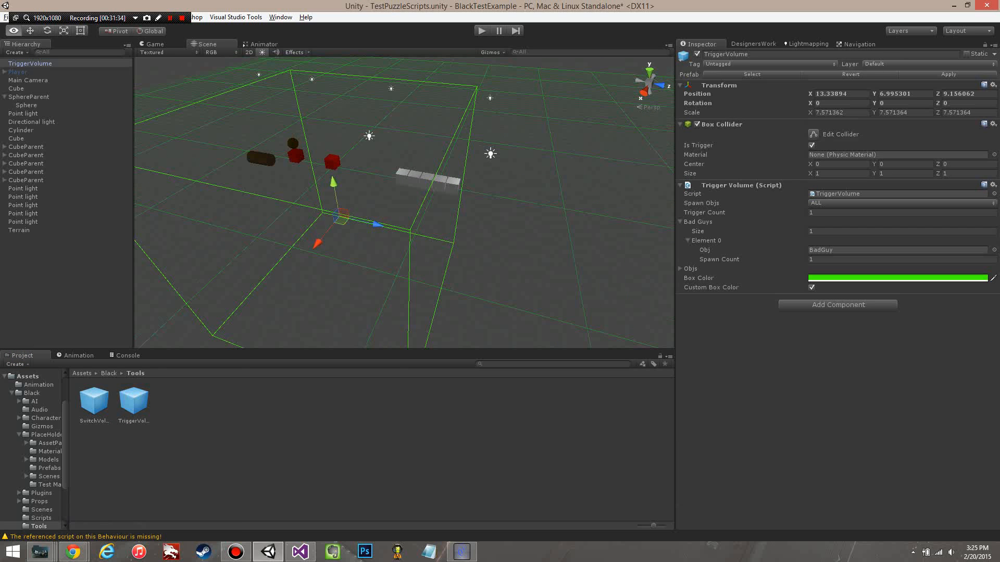
pyautogui.keyDown('alt'); pyautogui.moveTo(406, 229); pyautogui.dragTo(300, 191); pyautogui.keyUp('alt')
pyautogui.keyDown('alt'); pyautogui.moveTo(368, 211); pyautogui.dragTo(371, 197); pyautogui.keyUp('alt')
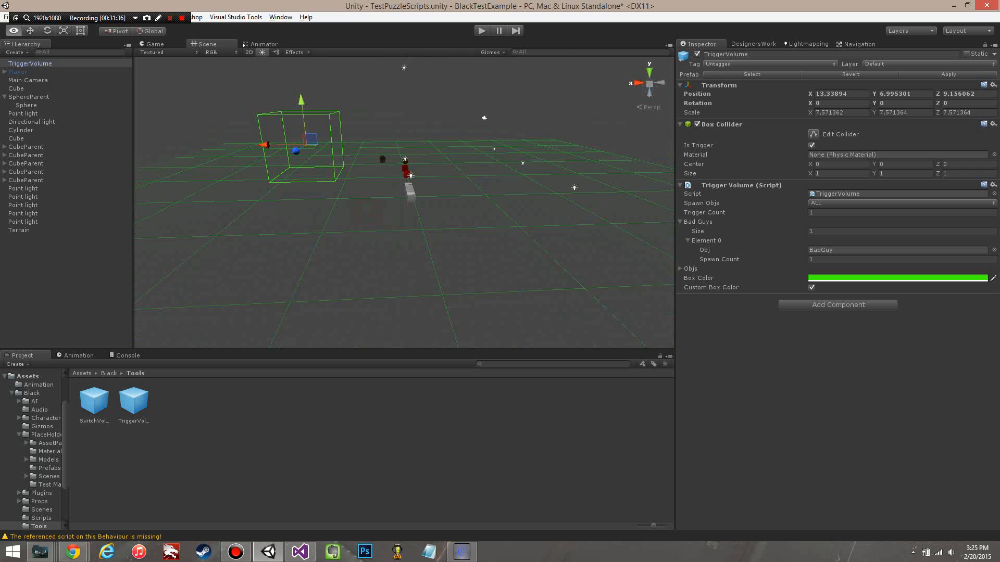
pyautogui.moveTo(371, 196); pyautogui.dragTo(407, 244, button='middle')
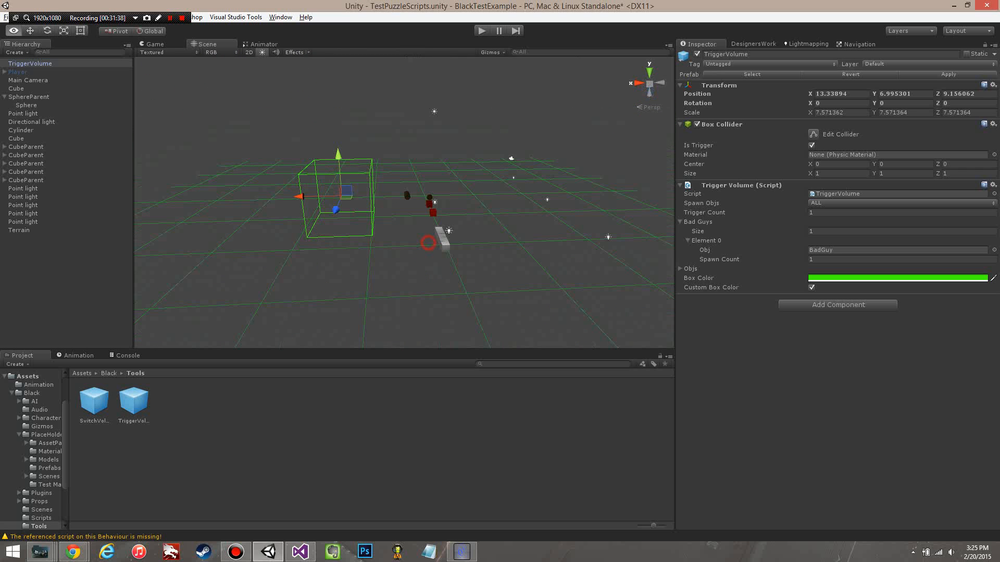
# Step: Try Y positions of 0, 0.5 and 7.5 for the TriggerVolume
pyautogui.click(900, 92)
pyautogui.write('0')
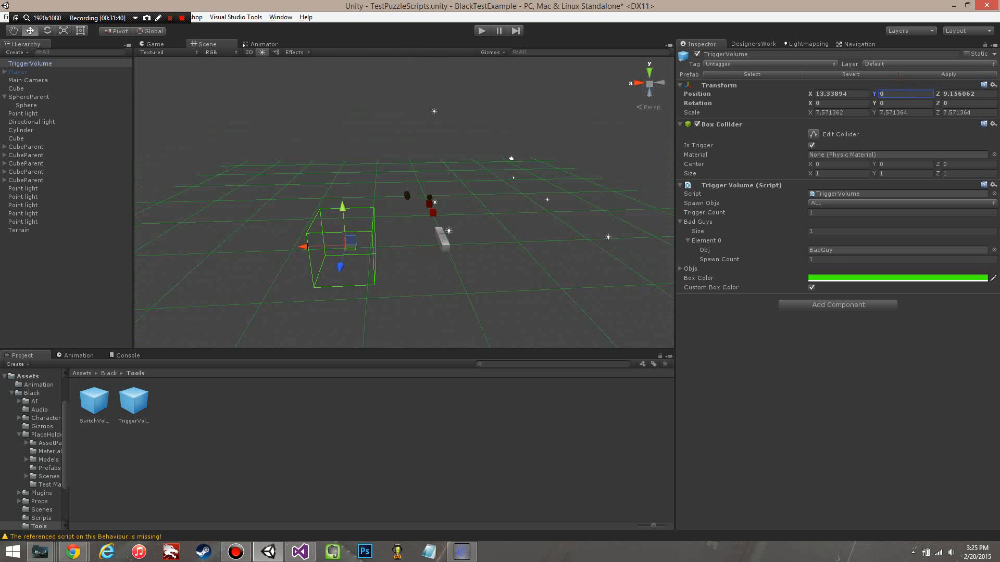
pyautogui.keyDown('alt'); pyautogui.moveTo(440, 307); pyautogui.dragTo(442, 262); pyautogui.keyUp('alt')
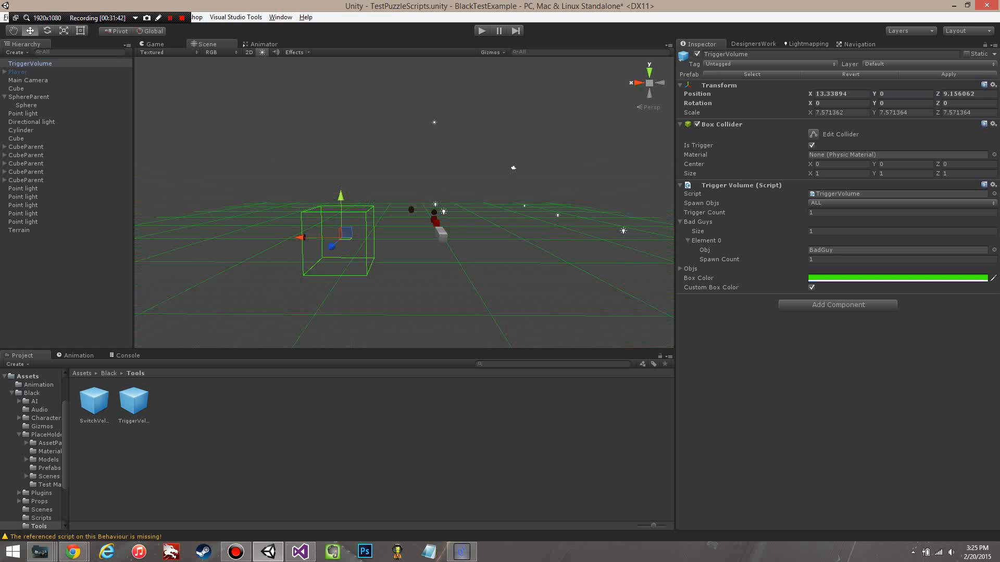
pyautogui.click(892, 93)
pyautogui.write('0.5')
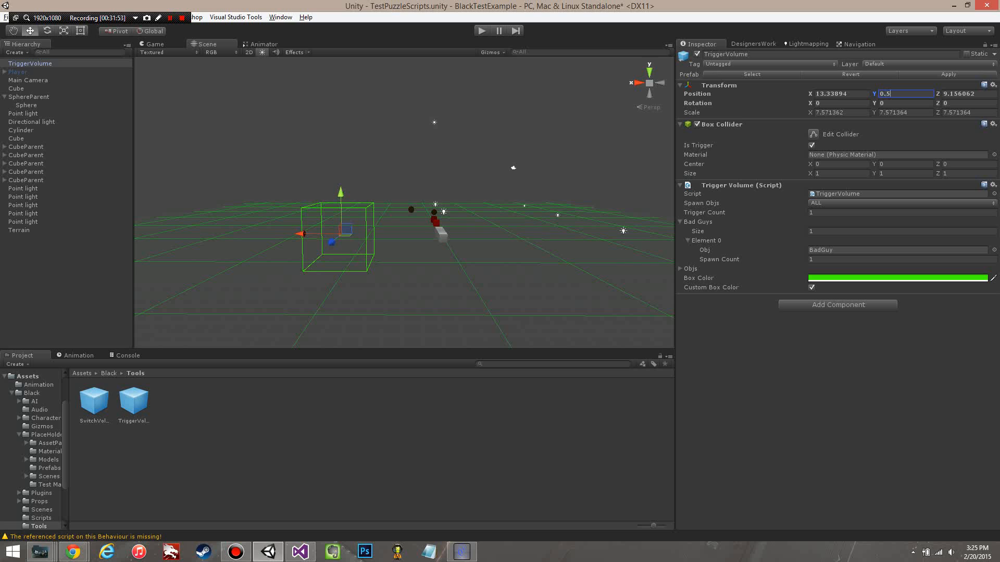
pyautogui.doubleClick(904, 94)
pyautogui.write('7.5')
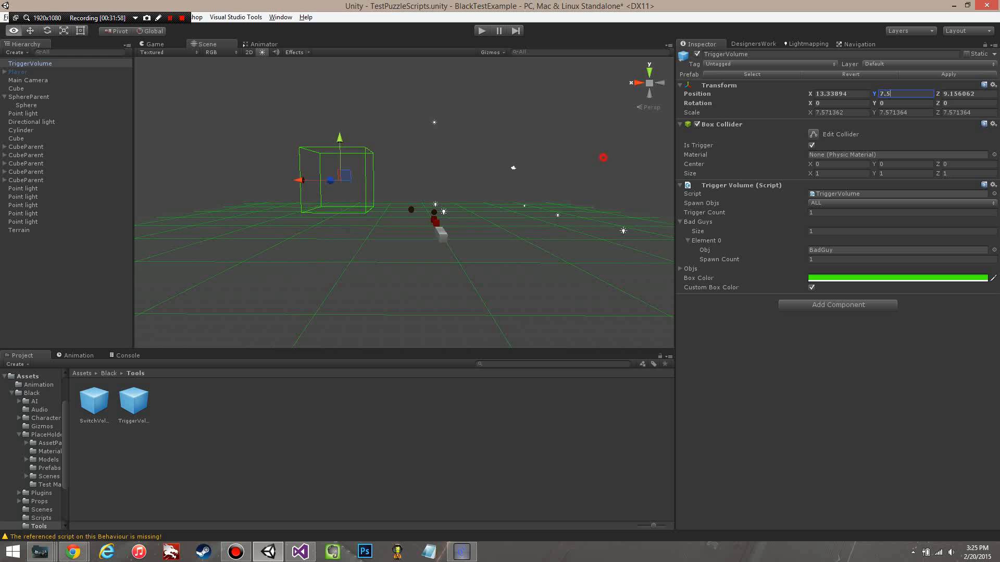
pyautogui.keyDown('alt'); pyautogui.moveTo(603, 158); pyautogui.dragTo(604, 145); pyautogui.keyUp('alt')
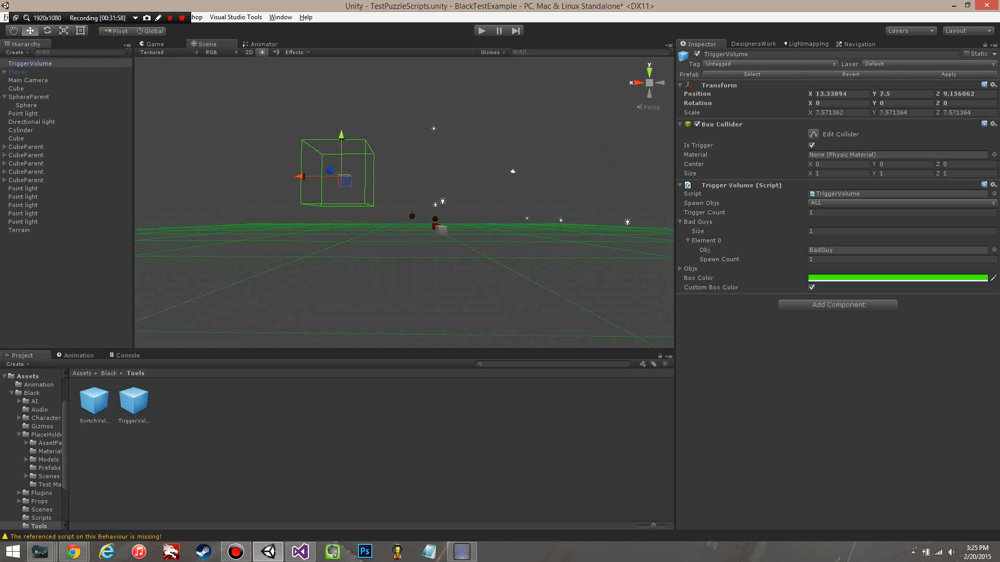
# Step: Set the TriggerVolume's Y position to 4.5
pyautogui.doubleClick(905, 94)
pyautogui.press('BackSpace')
pyautogui.write('4.')
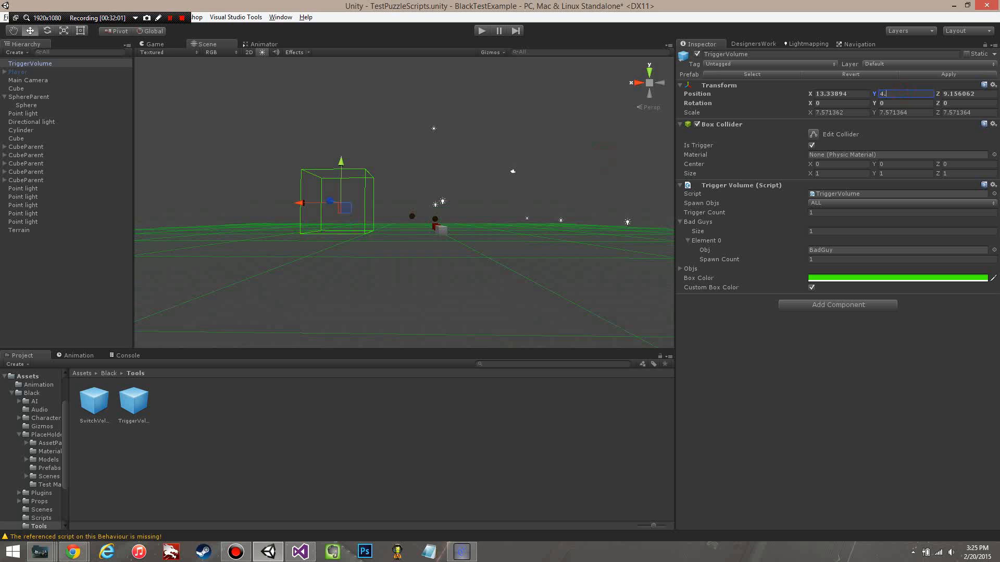
pyautogui.write('5')
pyautogui.keyDown('alt'); pyautogui.moveTo(404, 198); pyautogui.dragTo(408, 232); pyautogui.keyUp('alt')
pyautogui.scroll(5, 409, 232)
pyautogui.scroll(4, 408, 232)
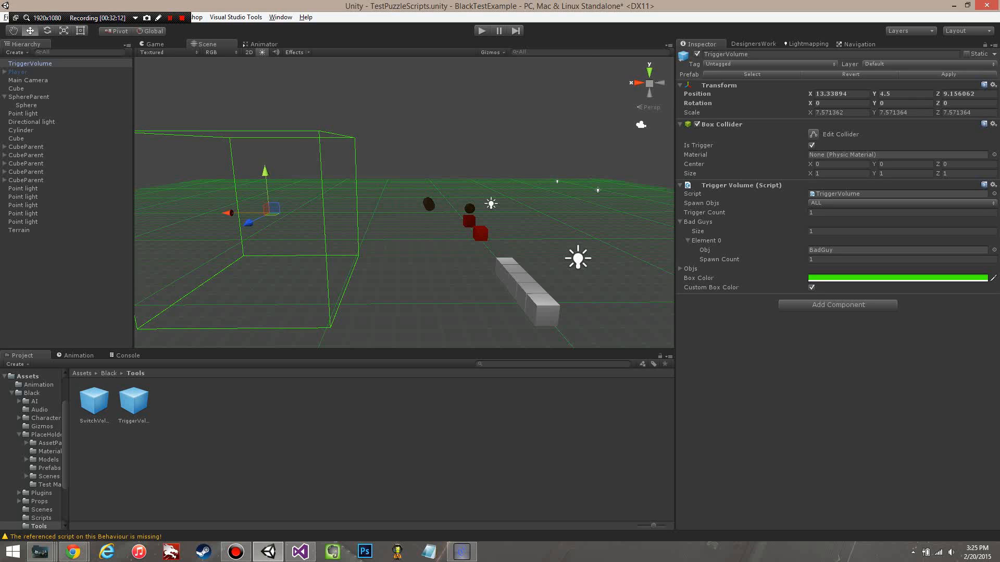
# Step: Try enlarging the TriggerVolume's Box Collider to an X size of 3.92 and a Y size of 1.64, and undo the size changes
pyautogui.moveTo(409, 232); pyautogui.dragTo(518, 214, button='middle')
pyautogui.scroll(-3, 521, 214)
pyautogui.keyDown('alt'); pyautogui.moveTo(541, 215); pyautogui.dragTo(385, 227); pyautogui.keyUp('alt')
pyautogui.moveTo(333, 201); pyautogui.dragTo(401, 213, button='middle')
pyautogui.scroll(3, 390, 211)
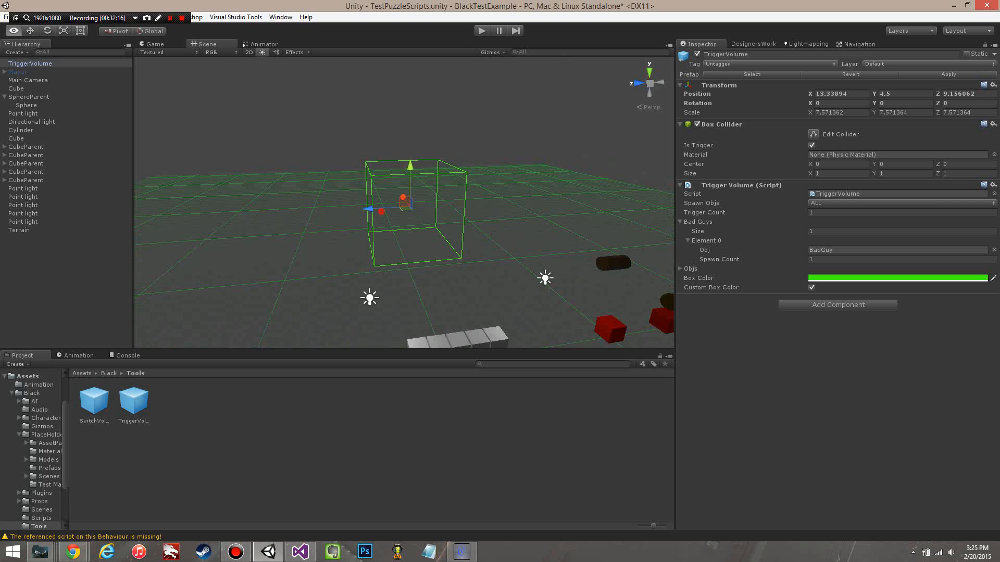
pyautogui.keyDown('alt'); pyautogui.moveTo(382, 208); pyautogui.dragTo(430, 214); pyautogui.keyUp('alt')
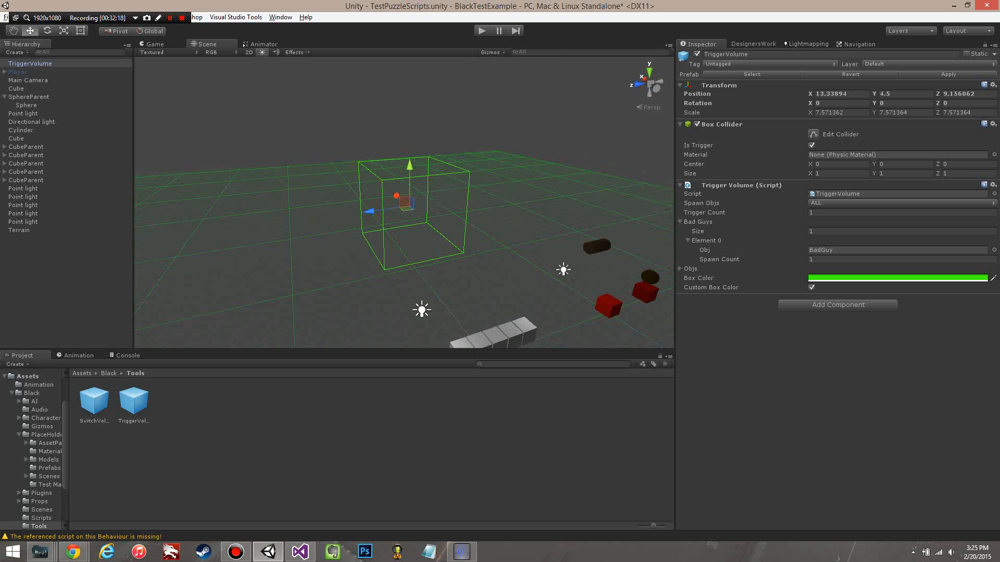
pyautogui.moveTo(810, 174); pyautogui.dragTo(875, 174)
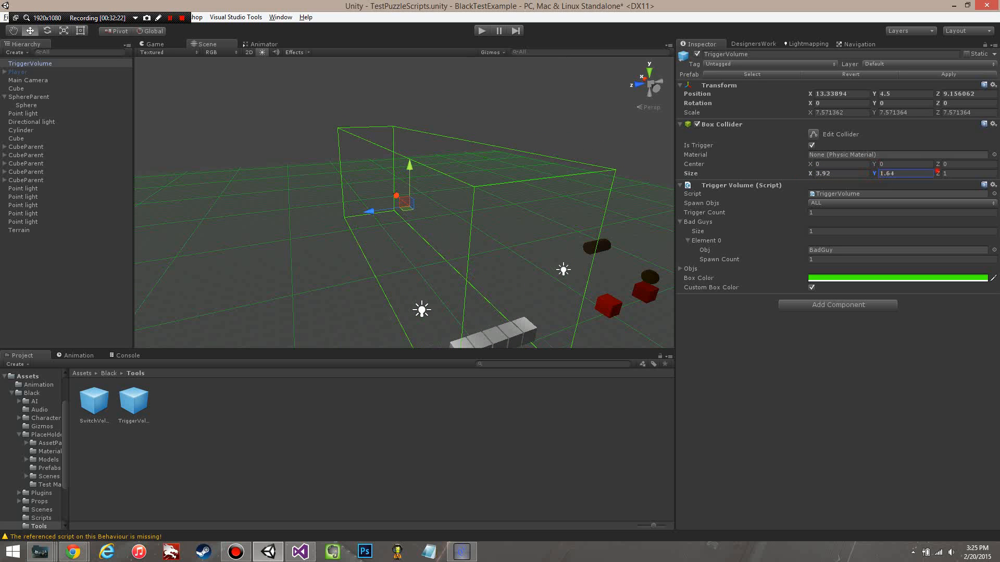
pyautogui.moveTo(937, 172); pyautogui.dragTo(955, 172)
pyautogui.hotkey('ctrl', 'z')
pyautogui.hotkey('ctrl', 'z')
pyautogui.hotkey('ctrl', 'z')
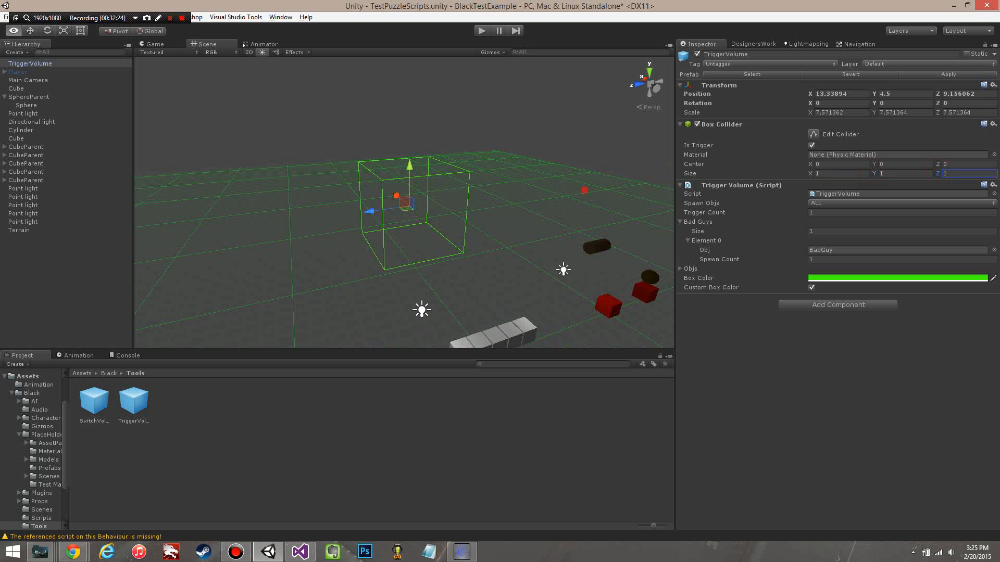
# Step: Examine the TriggerVolume's box in the scene from several angles and distances
pyautogui.press('w')
pyautogui.moveTo(404, 202); pyautogui.dragTo(422, 212, button='right')
pyautogui.keyDown('alt'); pyautogui.moveTo(416, 211); pyautogui.dragTo(508, 205); pyautogui.keyUp('alt')
pyautogui.scroll(3, 494, 210)
pyautogui.scroll(-1, 404, 203)
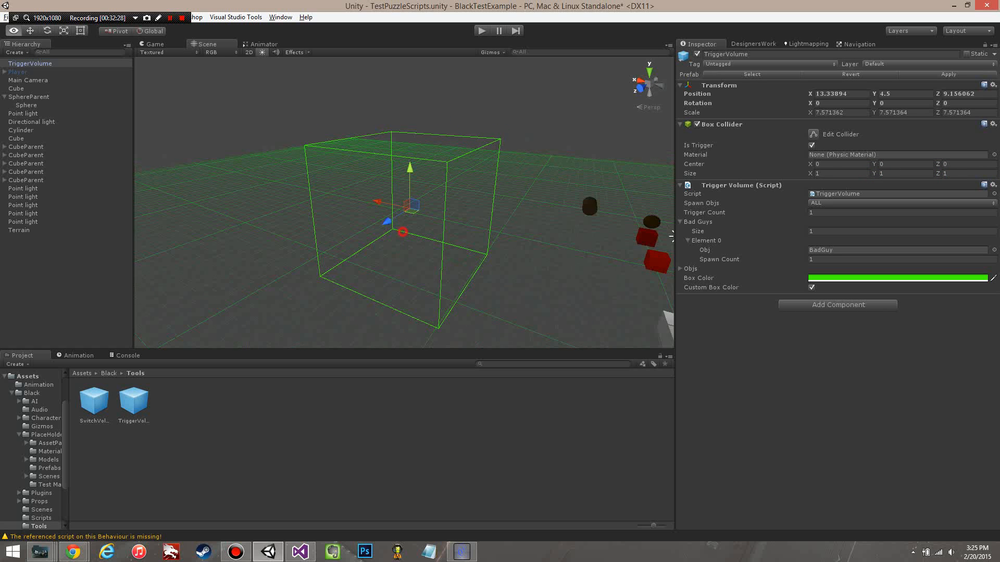
pyautogui.keyDown('alt'); pyautogui.moveTo(404, 203); pyautogui.dragTo(419, 192); pyautogui.keyUp('alt')
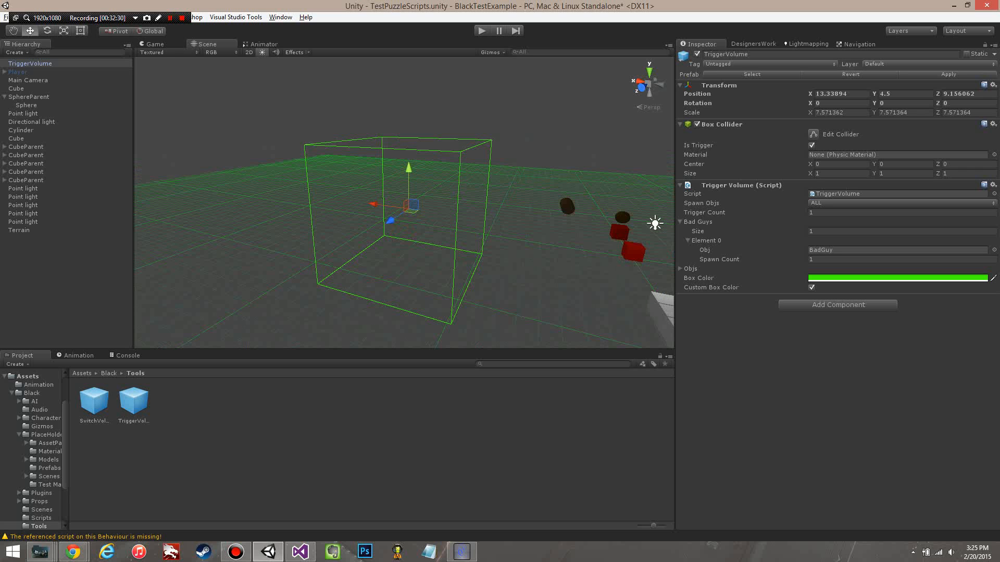
pyautogui.keyDown('alt'); pyautogui.moveTo(551, 207); pyautogui.dragTo(557, 181); pyautogui.keyUp('alt')
pyautogui.scroll(-4, 513, 209)
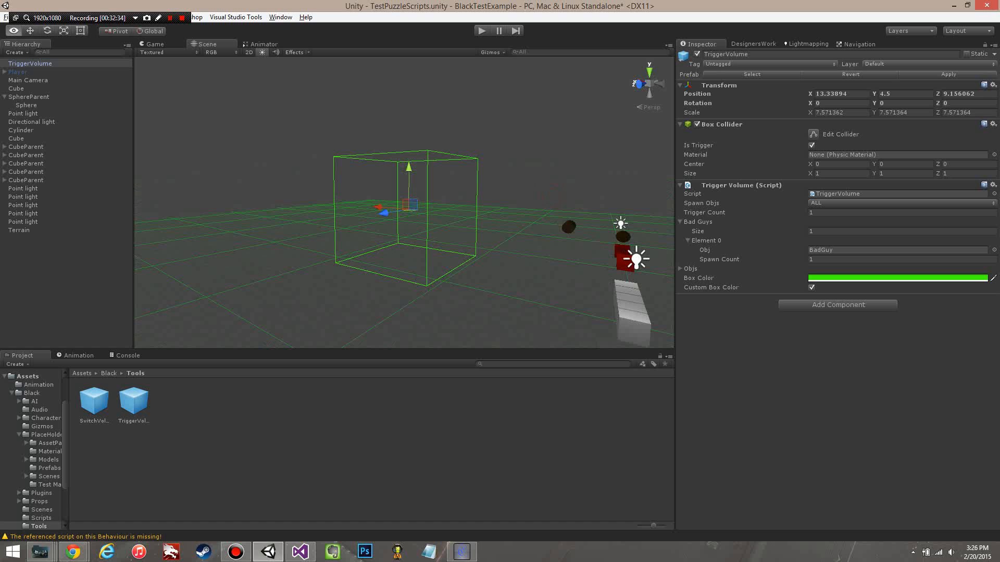
pyautogui.keyDown('alt'); pyautogui.moveTo(511, 237); pyautogui.dragTo(500, 209); pyautogui.keyUp('alt')
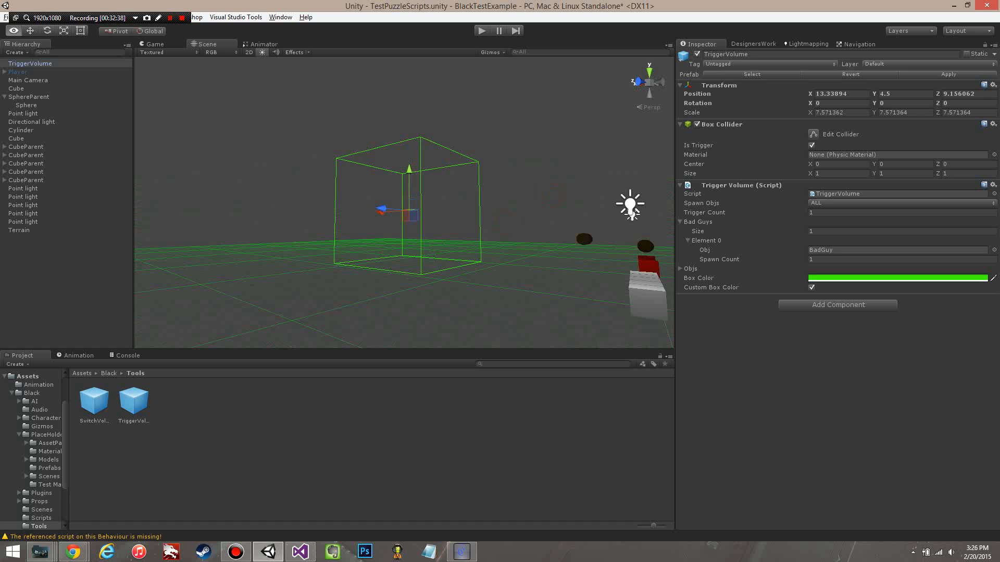
pyautogui.keyDown('alt'); pyautogui.moveTo(209, 175); pyautogui.dragTo(232, 224); pyautogui.keyUp('alt')
pyautogui.scroll(3, 246, 218)
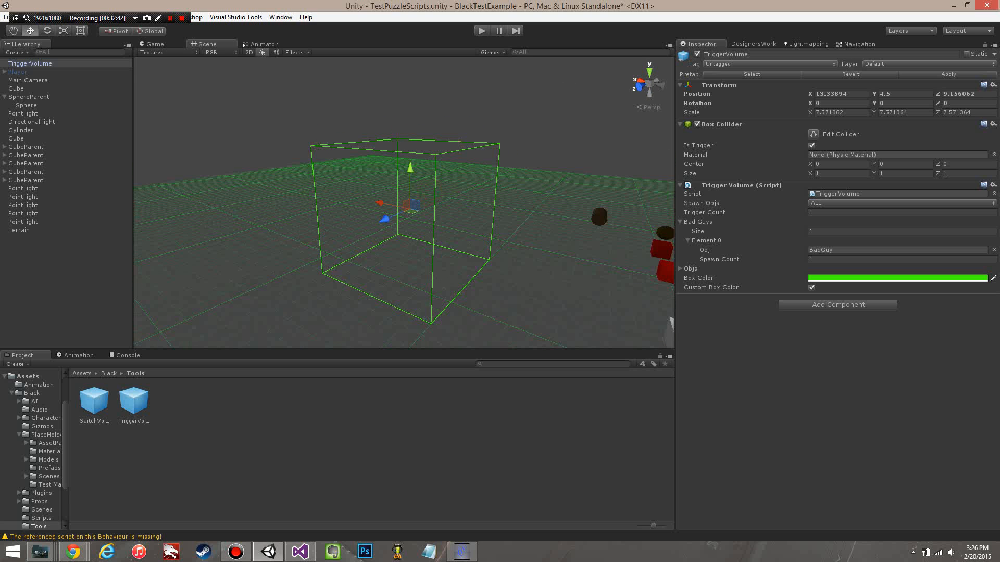
pyautogui.keyDown('alt'); pyautogui.moveTo(466, 237); pyautogui.dragTo(499, 250); pyautogui.keyUp('alt')
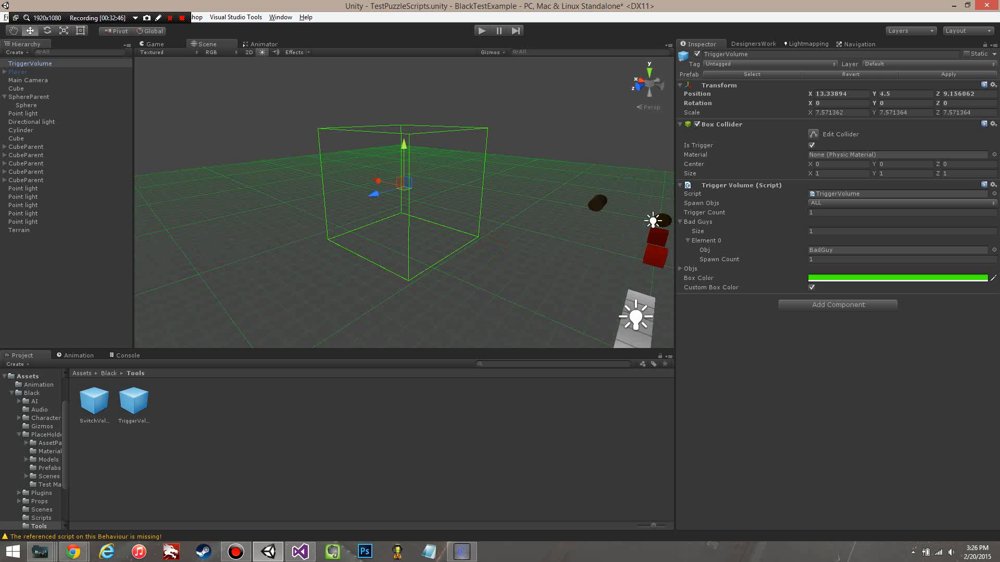
pyautogui.keyDown('alt'); pyautogui.moveTo(425, 271); pyautogui.dragTo(451, 263); pyautogui.keyUp('alt')
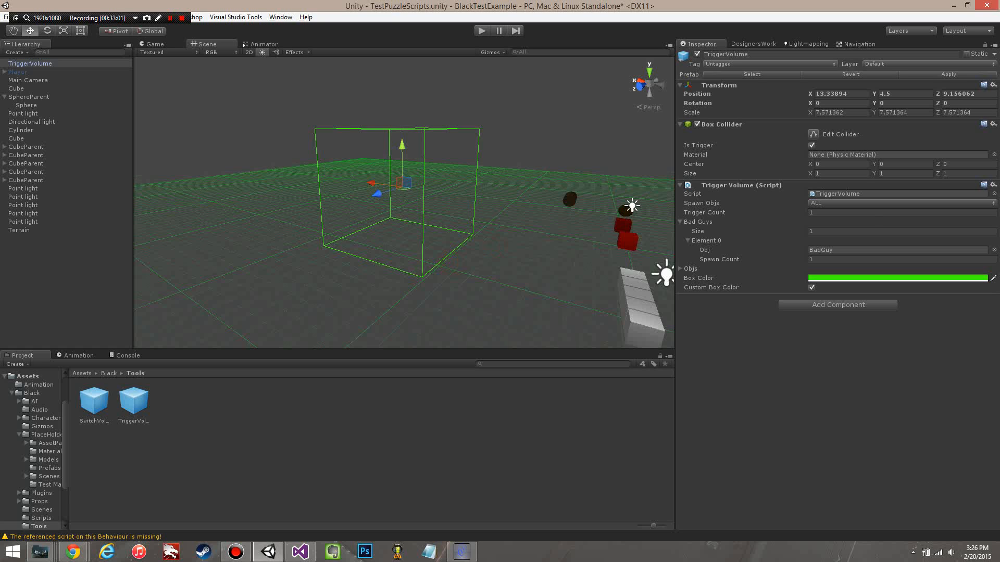
# Step: Try the AI and PROPS options of Spawn Objs on the TriggerVolume while Custom Box Color is on
pyautogui.click(840, 203)
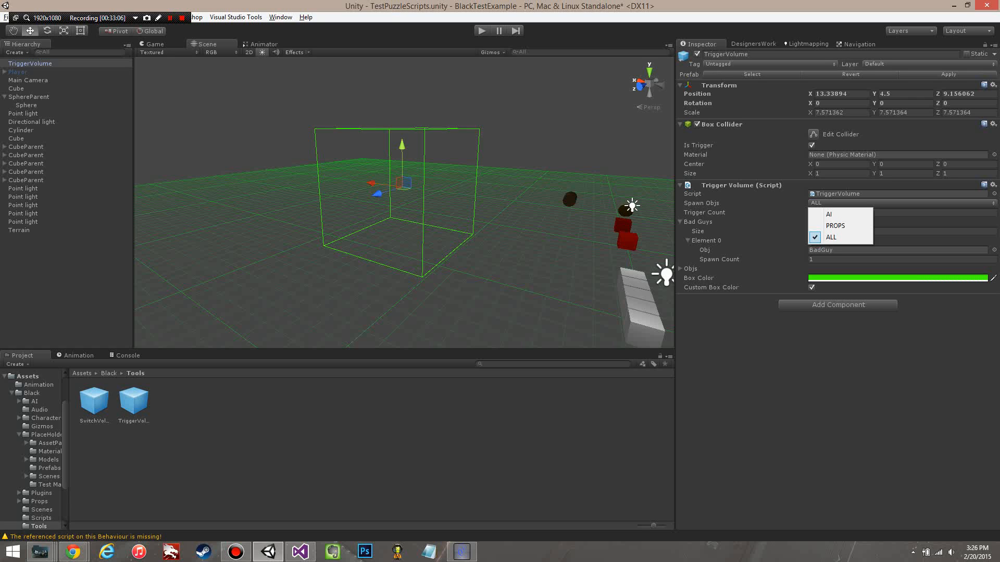
pyautogui.click(827, 214)
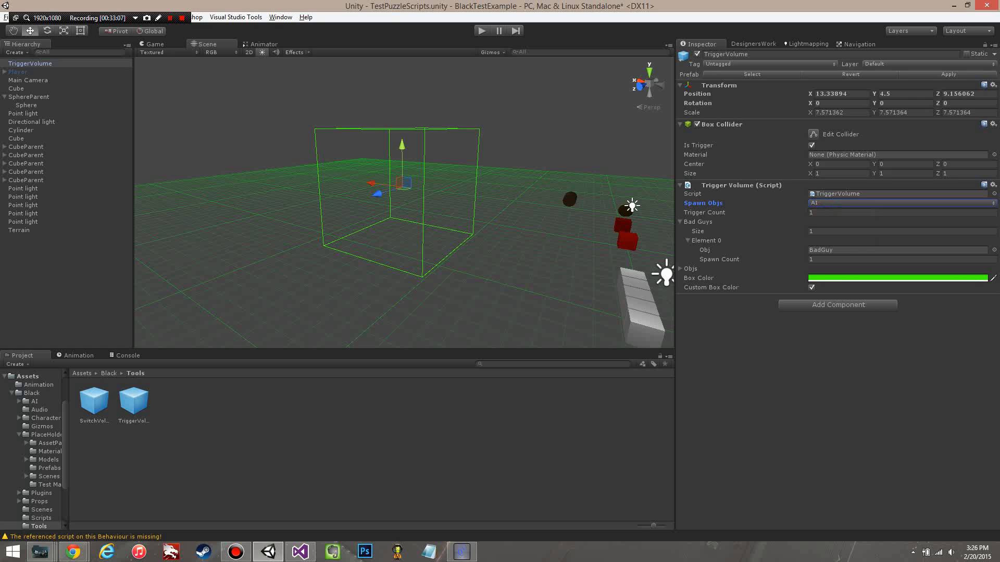
pyautogui.click(901, 343)
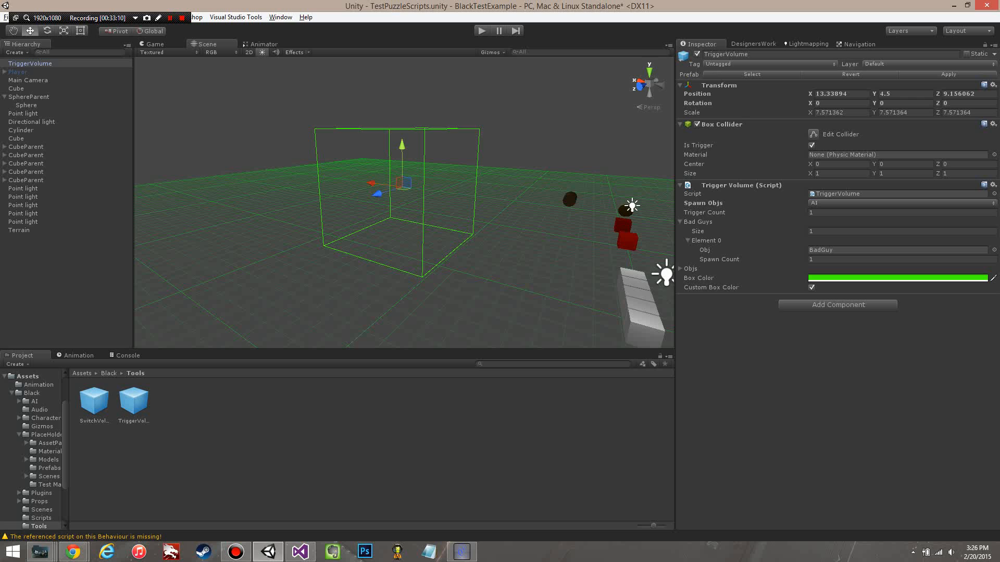
pyautogui.click(840, 203)
pyautogui.click(833, 224)
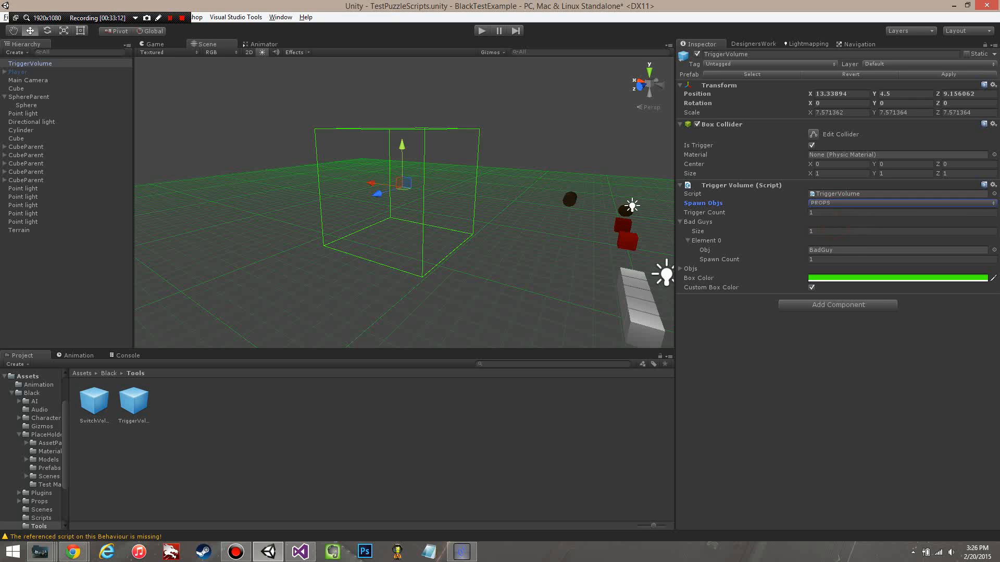
pyautogui.click(840, 203)
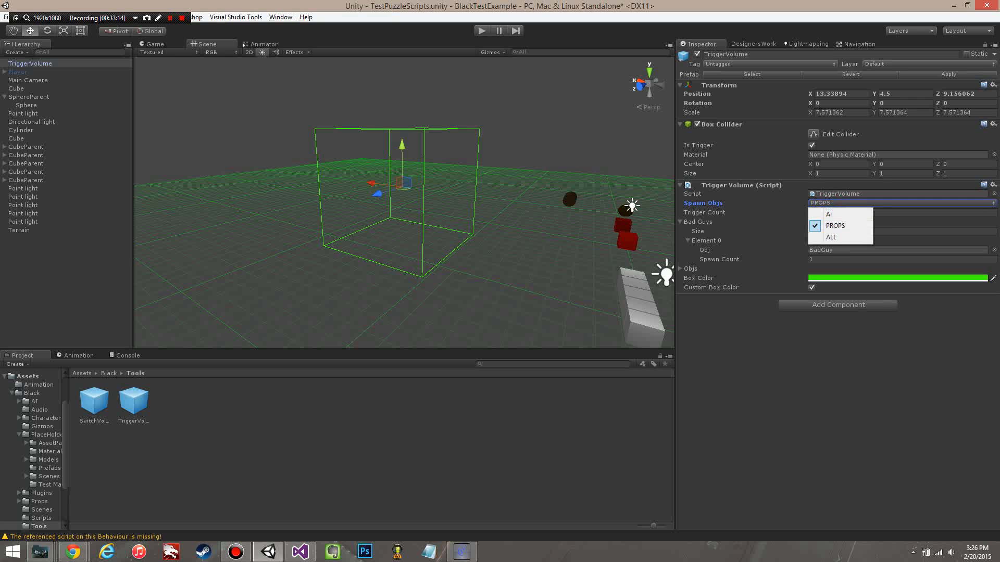
pyautogui.click(845, 324)
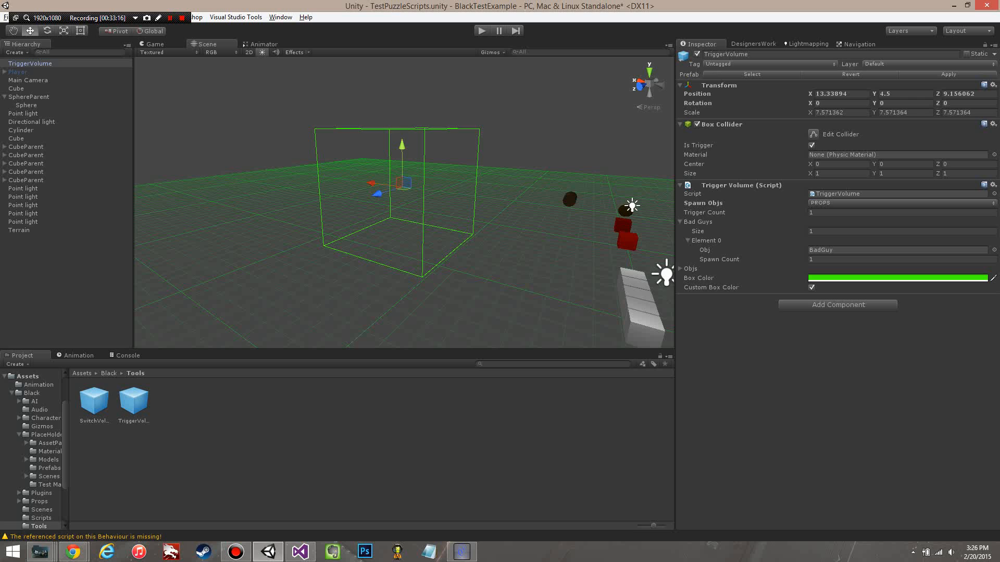
# Step: Turn off Custom Box Color and switch the TriggerVolume's Spawn Objs to AI, ALL and back to AI
pyautogui.click(812, 287)
pyautogui.click(840, 203)
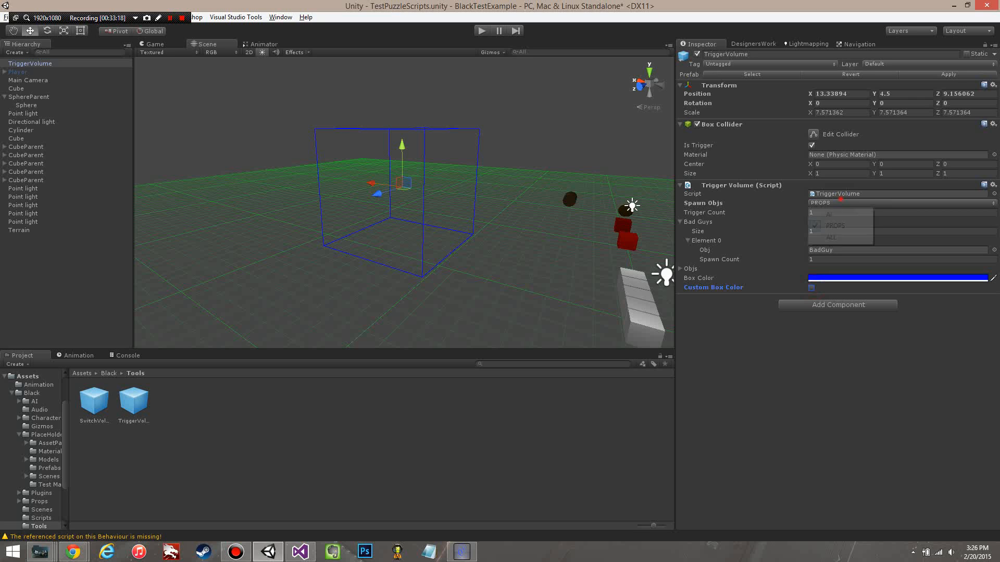
pyautogui.click(833, 214)
pyautogui.click(840, 203)
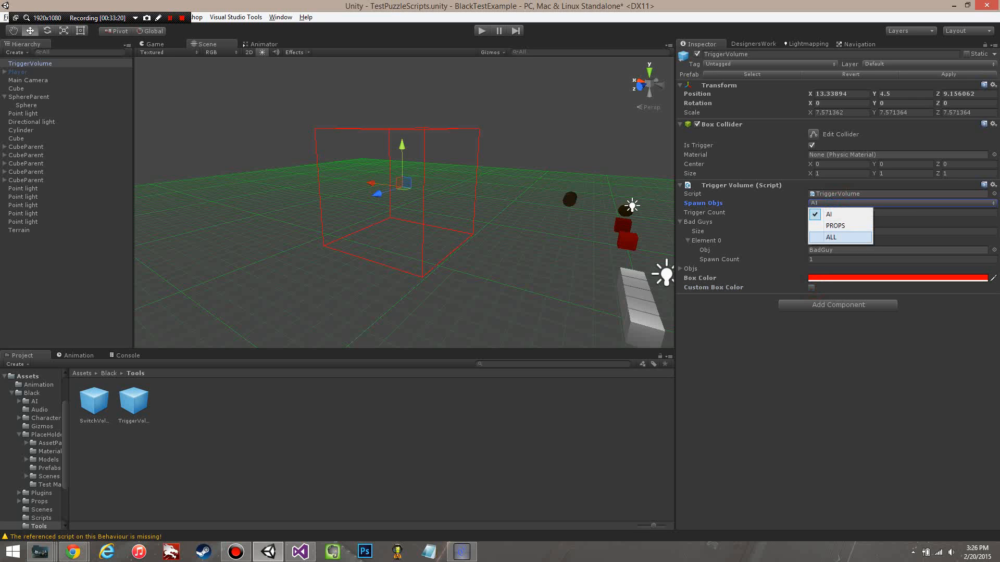
pyautogui.click(833, 235)
pyautogui.keyDown('alt'); pyautogui.moveTo(471, 220); pyautogui.dragTo(500, 245); pyautogui.keyUp('alt')
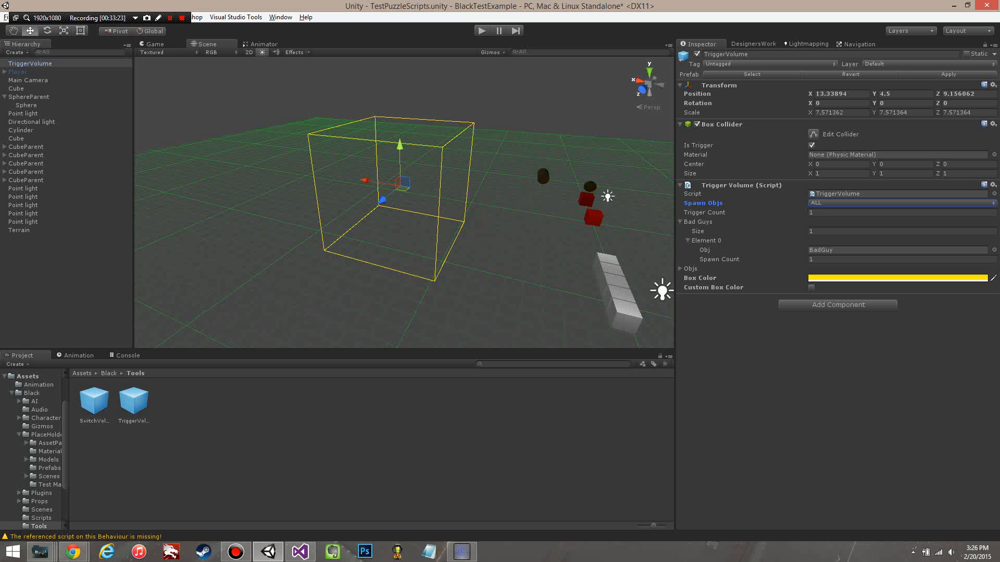
pyautogui.keyDown('alt'); pyautogui.moveTo(508, 249); pyautogui.dragTo(494, 249); pyautogui.keyUp('alt')
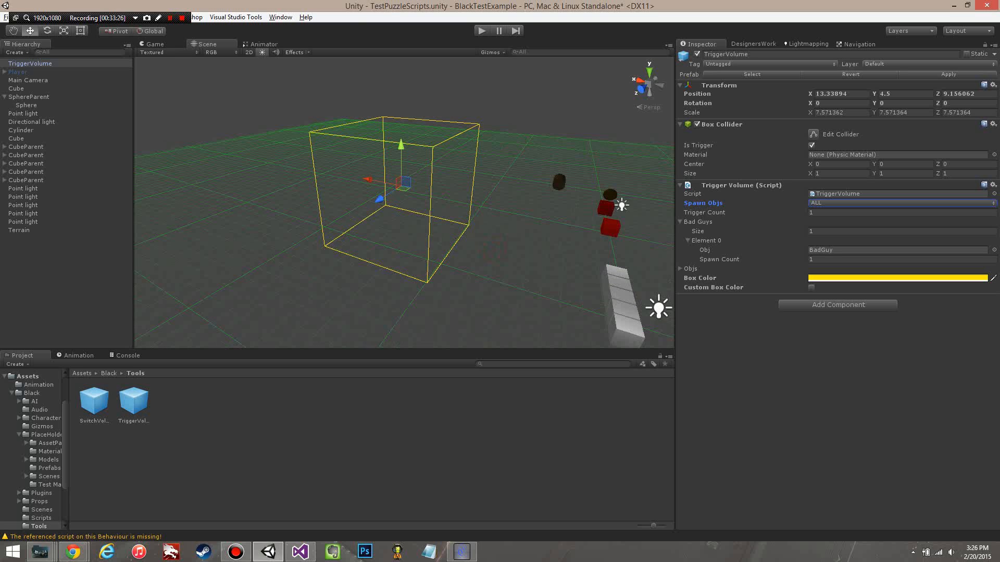
pyautogui.click(842, 204)
pyautogui.click(828, 214)
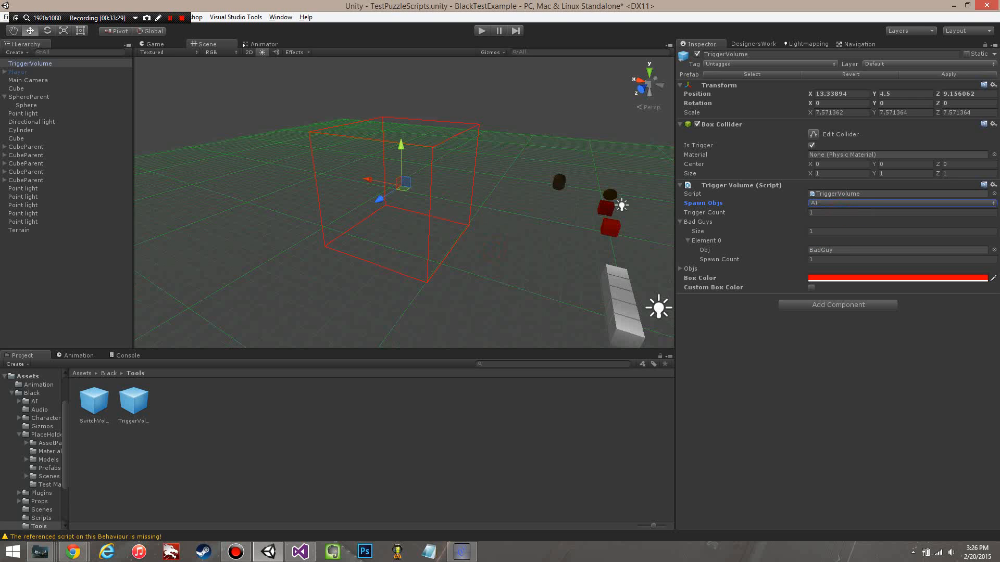
# Step: Turn on Custom Box Color and set the TriggerVolume's Box Color to green with RGB 0, 255, 55
pyautogui.click(830, 276)
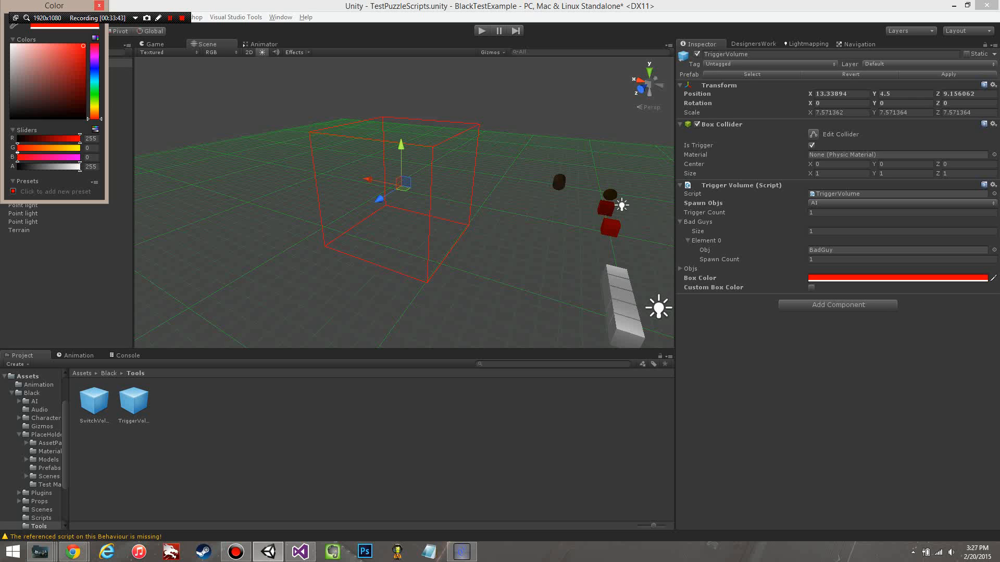
pyautogui.click(811, 288)
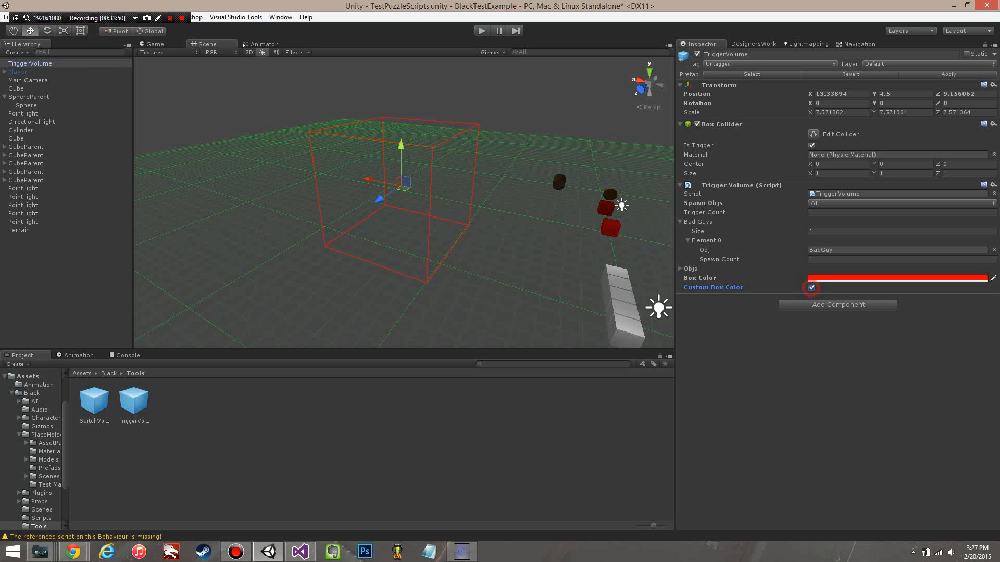
pyautogui.click(827, 279)
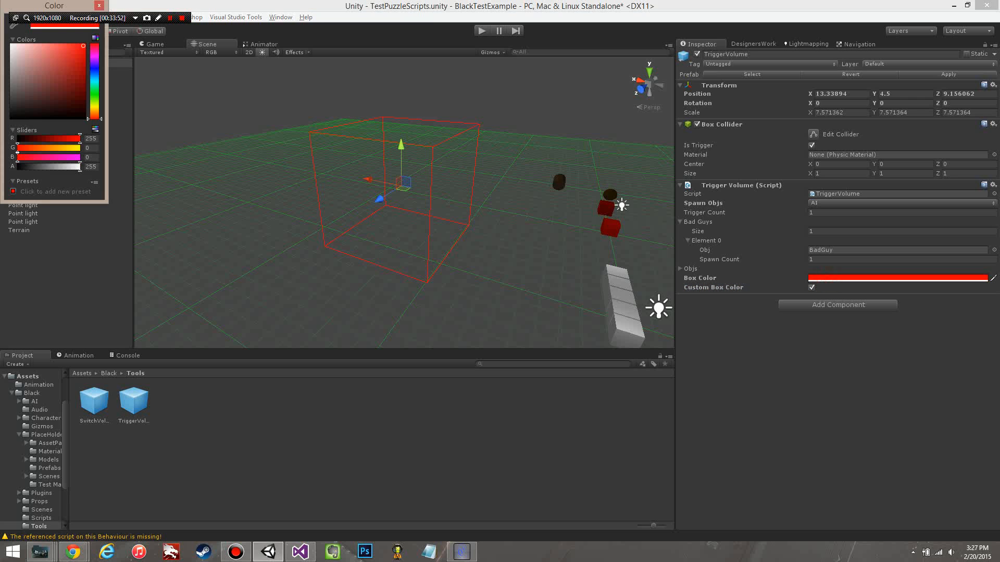
pyautogui.moveTo(94, 118); pyautogui.dragTo(94, 91)
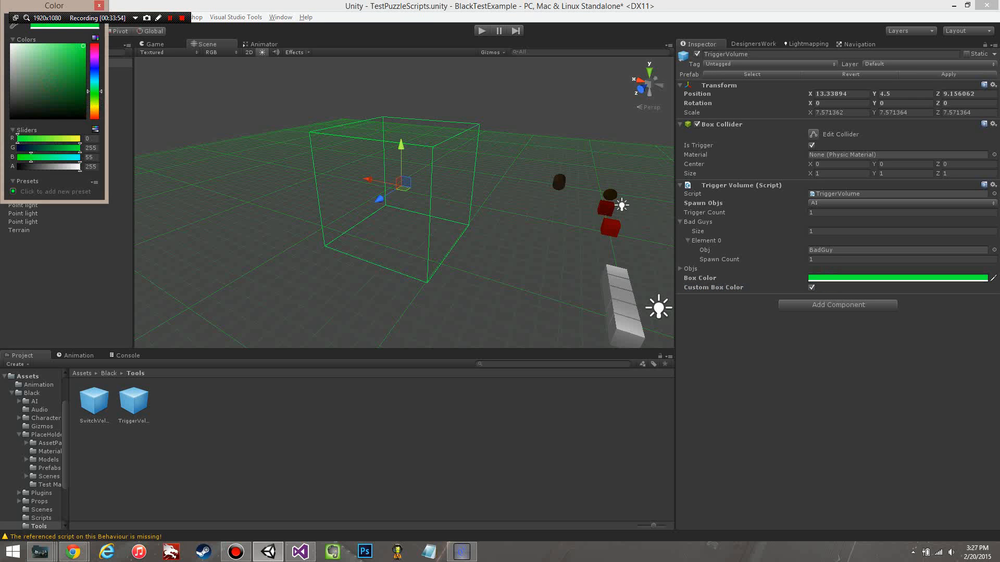
pyautogui.click(256, 216)
# Step: Switch Spawn Objs to PROPS and back to AI with the green custom box color in use
pyautogui.click(827, 203)
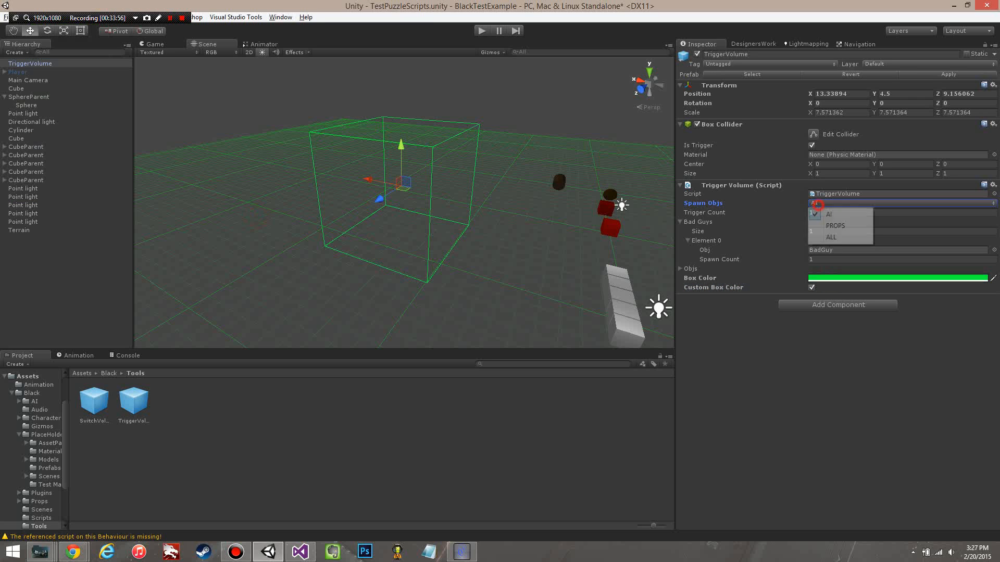
pyautogui.click(835, 225)
pyautogui.click(827, 203)
pyautogui.click(828, 214)
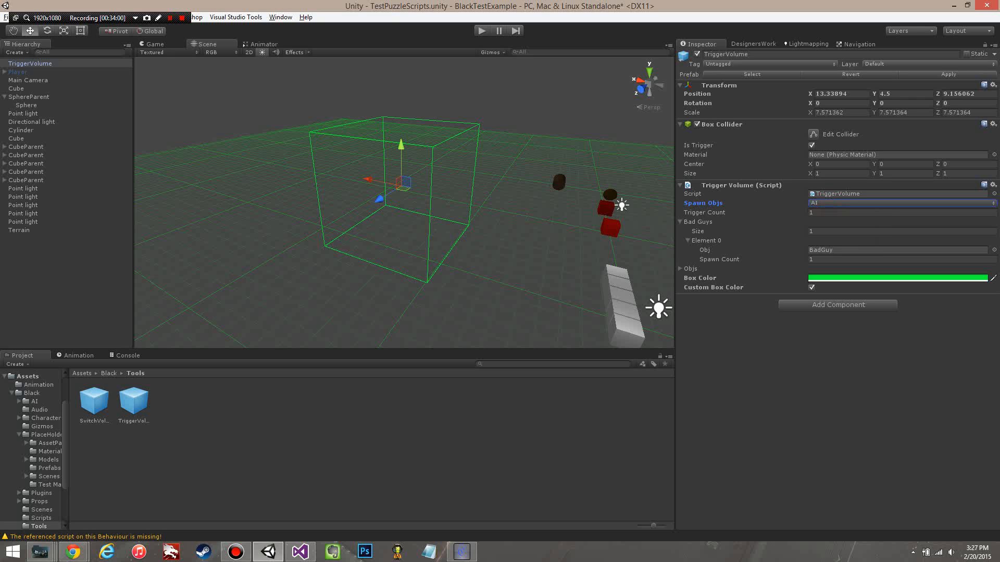
# Step: Turn off Custom Box Color on the TriggerVolume and switch Spawn Objs to PROPS and on to ALL
pyautogui.click(811, 288)
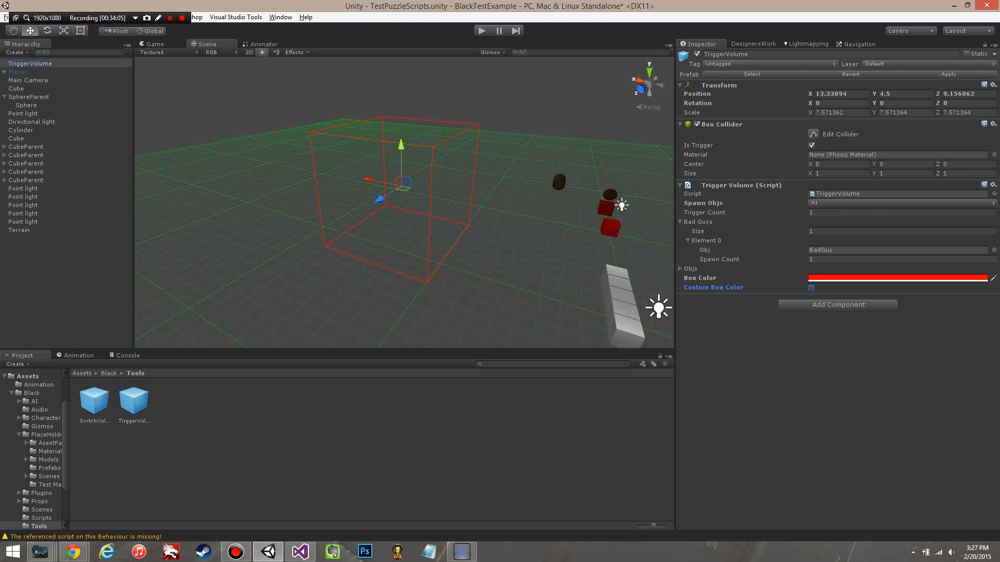
pyautogui.click(843, 203)
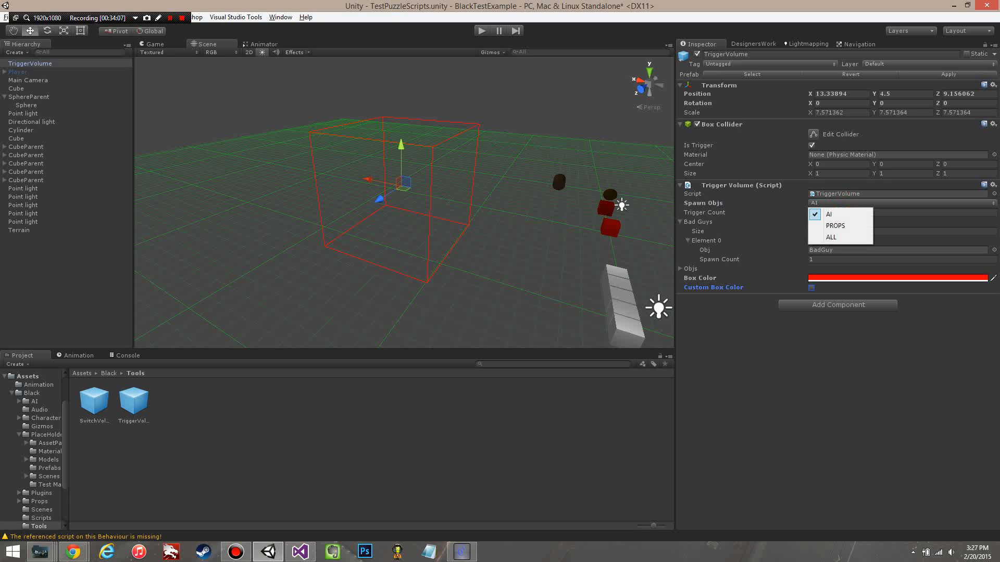
pyautogui.click(849, 223)
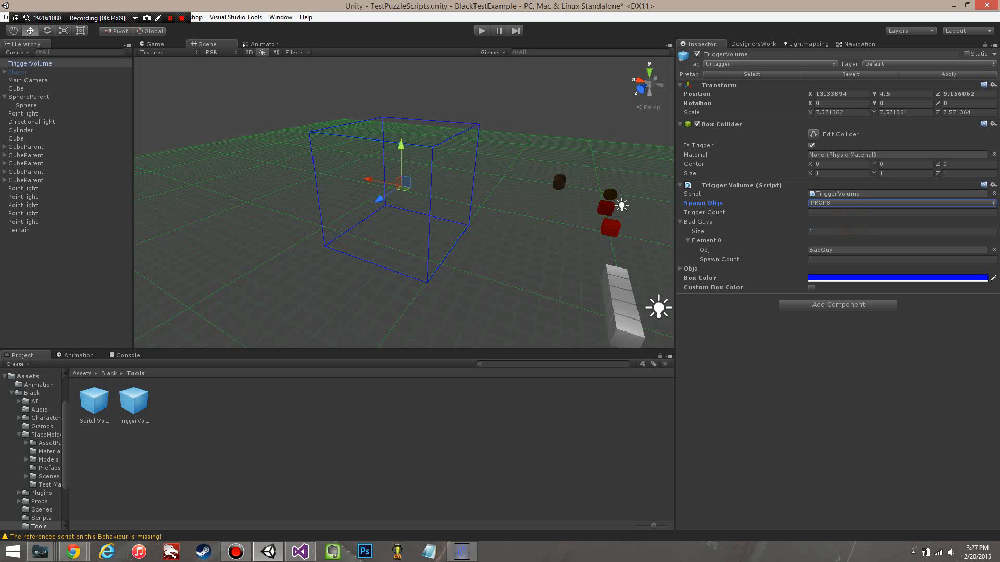
pyautogui.click(844, 203)
pyautogui.click(833, 212)
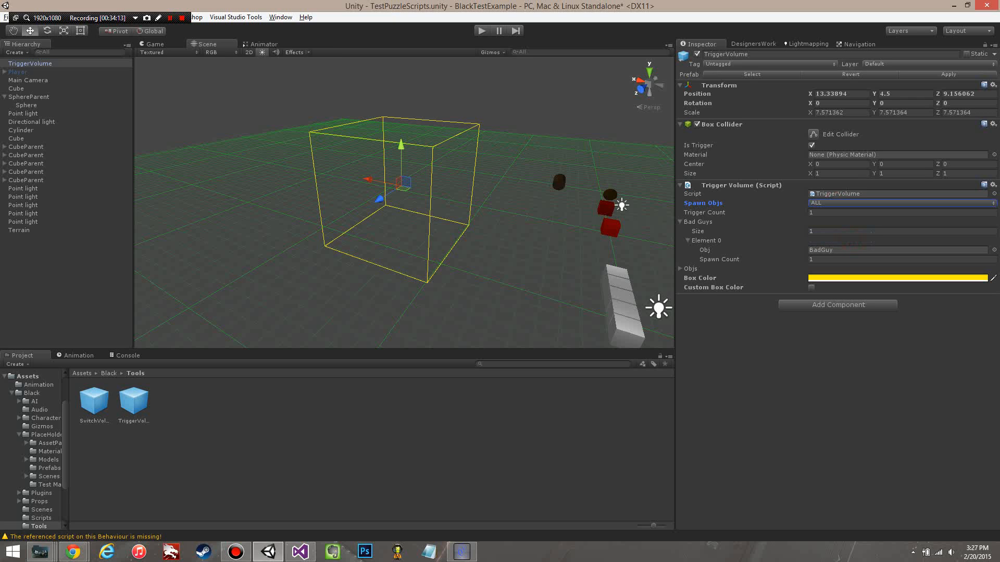
# Step: Set the TriggerVolume's Spawn Objs to PROPS, and collapse Bad Guys in favour of the expanded Objs list
pyautogui.keyDown('alt'); pyautogui.moveTo(452, 261); pyautogui.dragTo(405, 272); pyautogui.keyUp('alt')
pyautogui.scroll(3, 338, 283)
pyautogui.scroll(-2, 363, 283)
pyautogui.scroll(2, 388, 284)
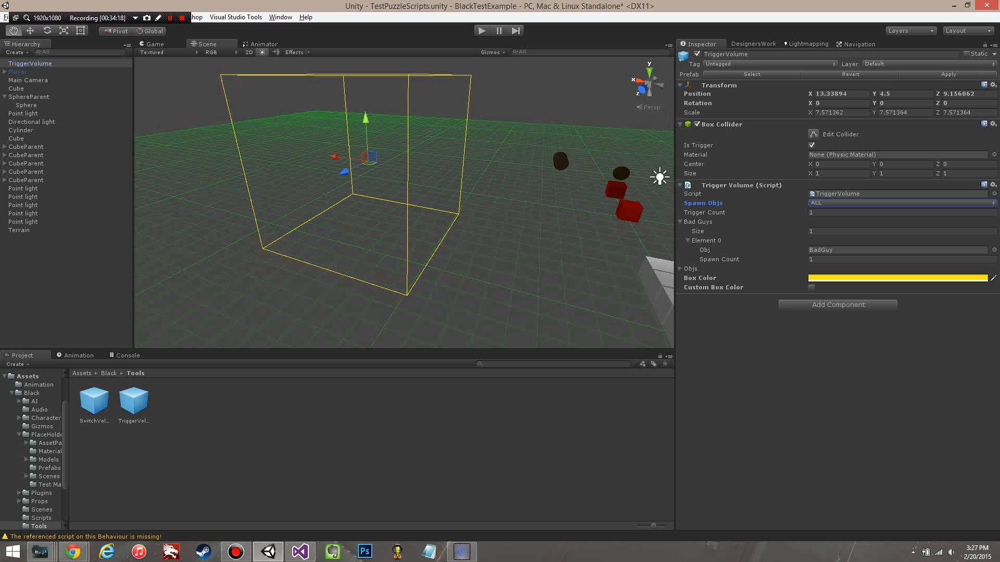
pyautogui.scroll(-1, 406, 272)
pyautogui.click(821, 204)
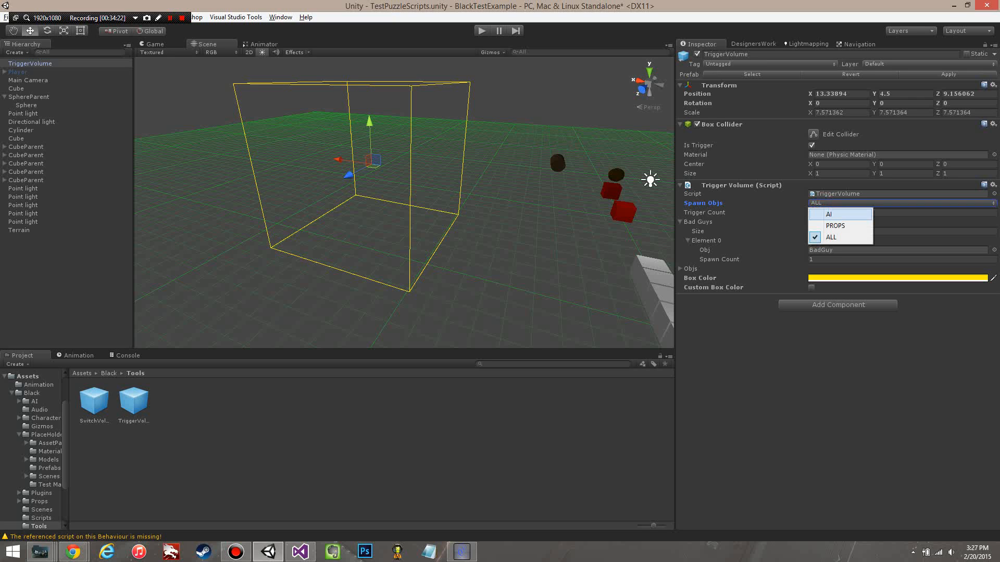
pyautogui.click(842, 228)
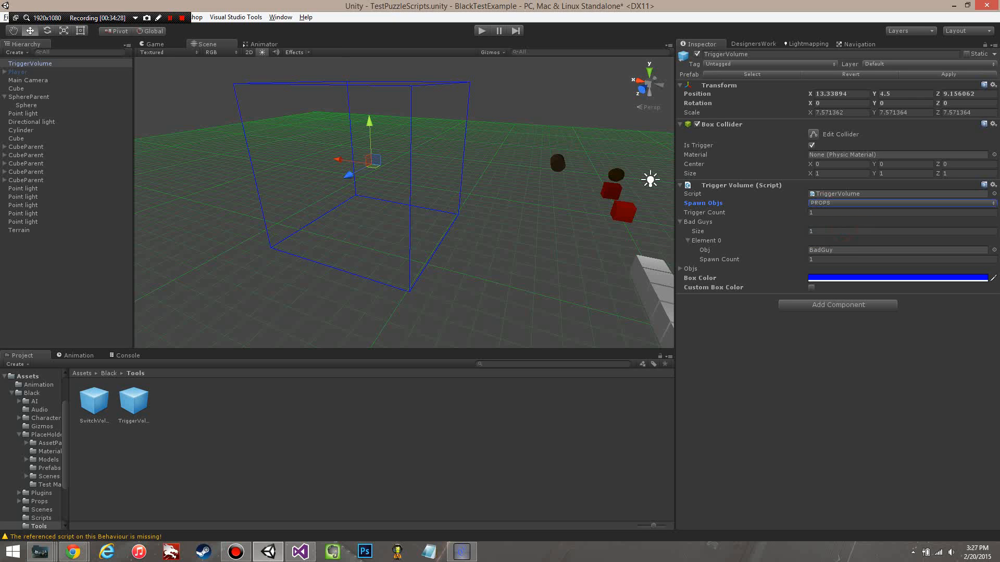
pyautogui.click(680, 222)
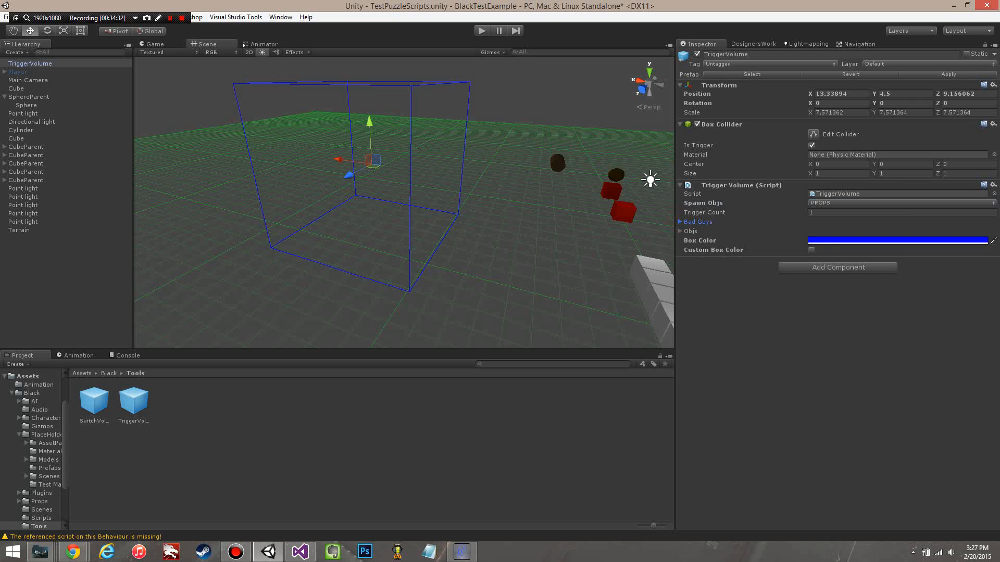
pyautogui.click(680, 231)
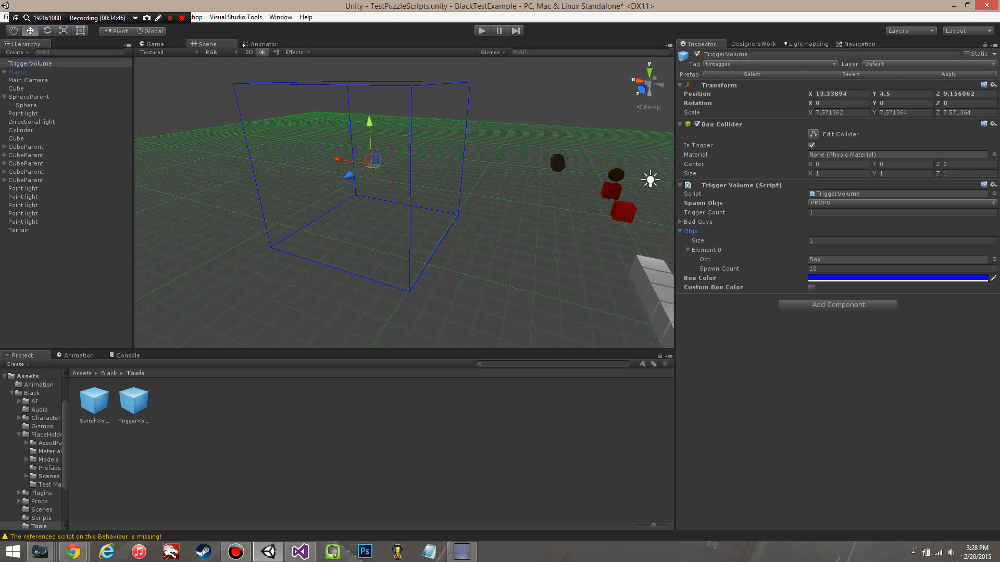
# Step: Select the deactivated Player object and enable it in the scene
pyautogui.moveTo(599, 252); pyautogui.dragTo(573, 257, button='right')
pyautogui.press('s')
pyautogui.click(26, 72)
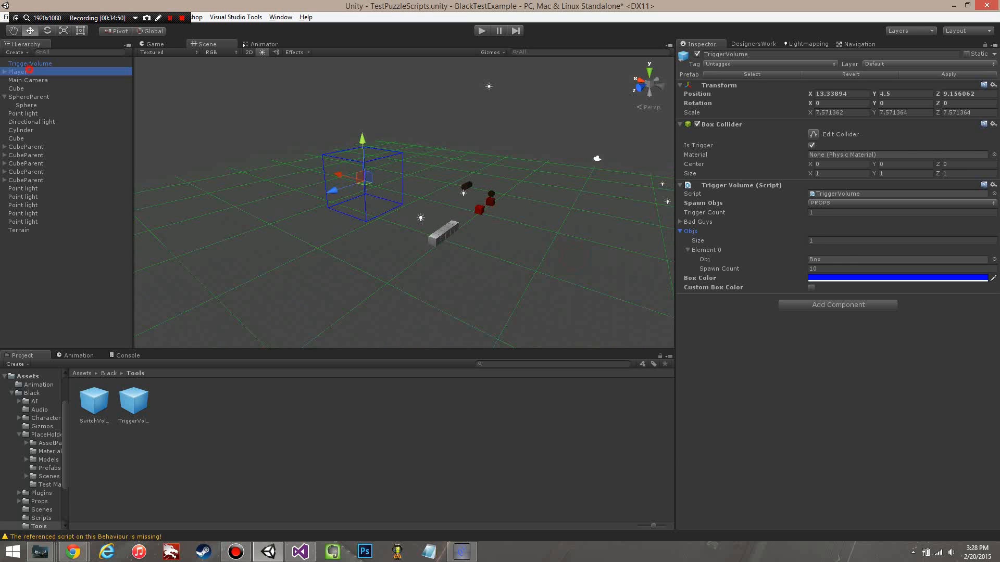
pyautogui.click(696, 54)
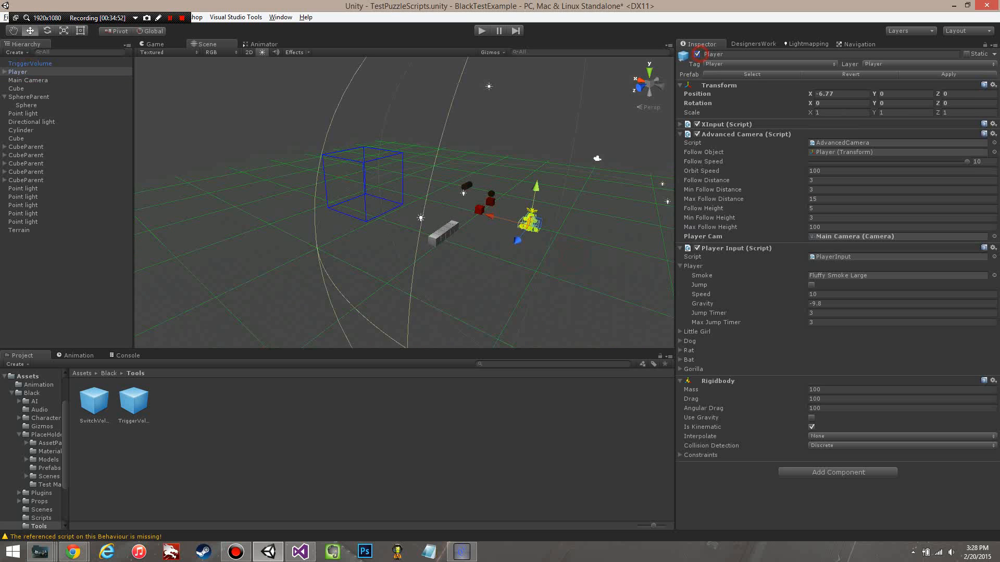
# Step: Play-test the TriggerVolume in PROPS mode with Stats hidden and Gizmos shown, and stop the game
pyautogui.moveTo(541, 198); pyautogui.dragTo(666, 213, button='right')
pyautogui.press('a')
pyautogui.click(573, 199)
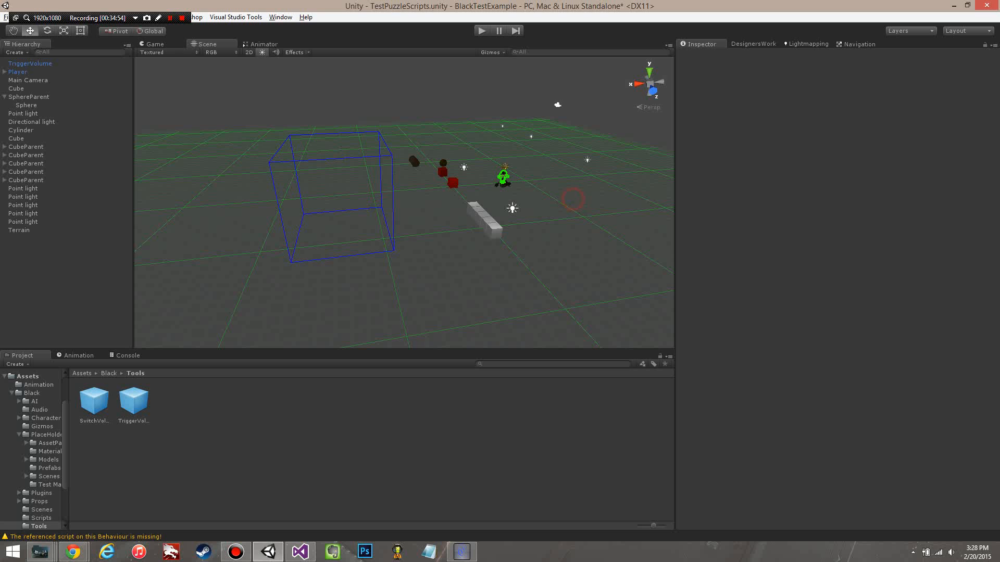
pyautogui.keyDown('alt'); pyautogui.moveTo(615, 242); pyautogui.dragTo(456, 242); pyautogui.keyUp('alt')
pyautogui.keyDown('alt'); pyautogui.moveTo(344, 237); pyautogui.dragTo(501, 265); pyautogui.keyUp('alt')
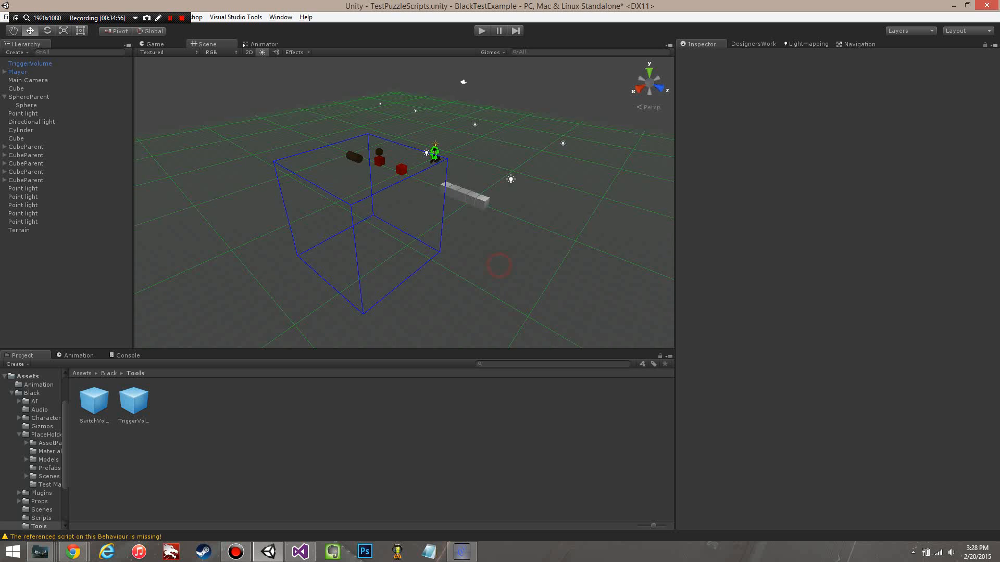
pyautogui.scroll(2, 541, 262)
pyautogui.keyDown('alt'); pyautogui.moveTo(580, 260); pyautogui.dragTo(547, 245); pyautogui.keyUp('alt')
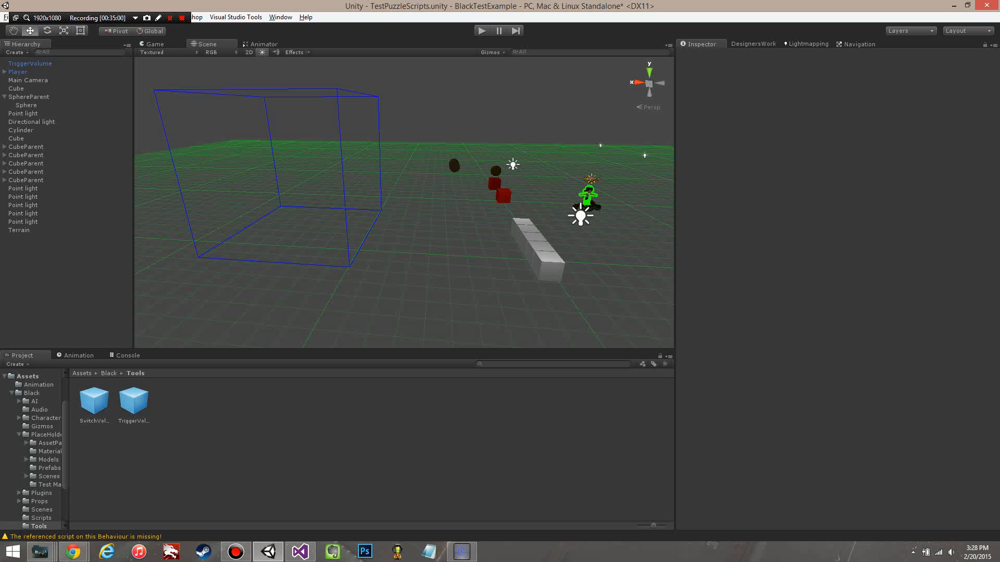
pyautogui.click(485, 31)
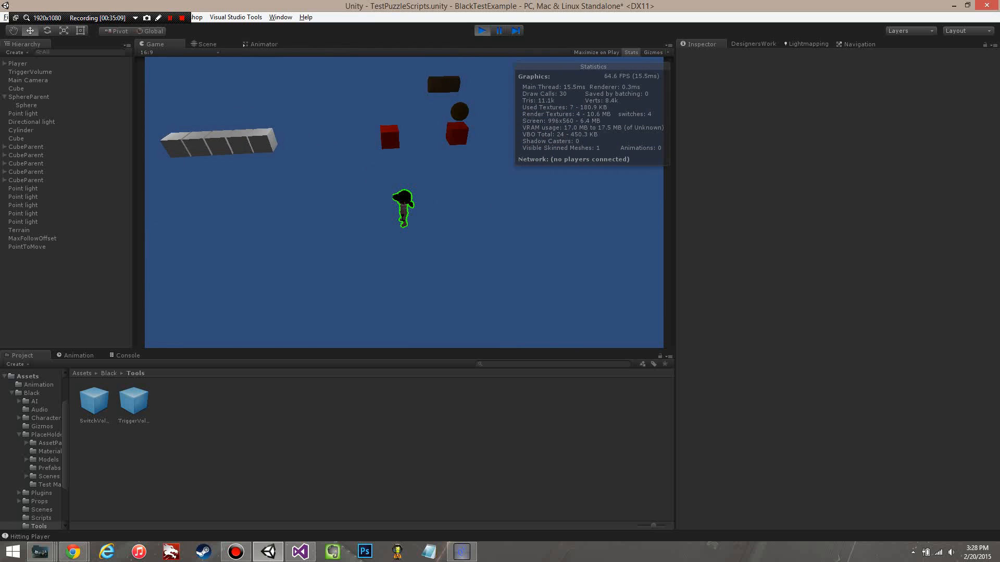
pyautogui.click(630, 53)
pyautogui.click(653, 53)
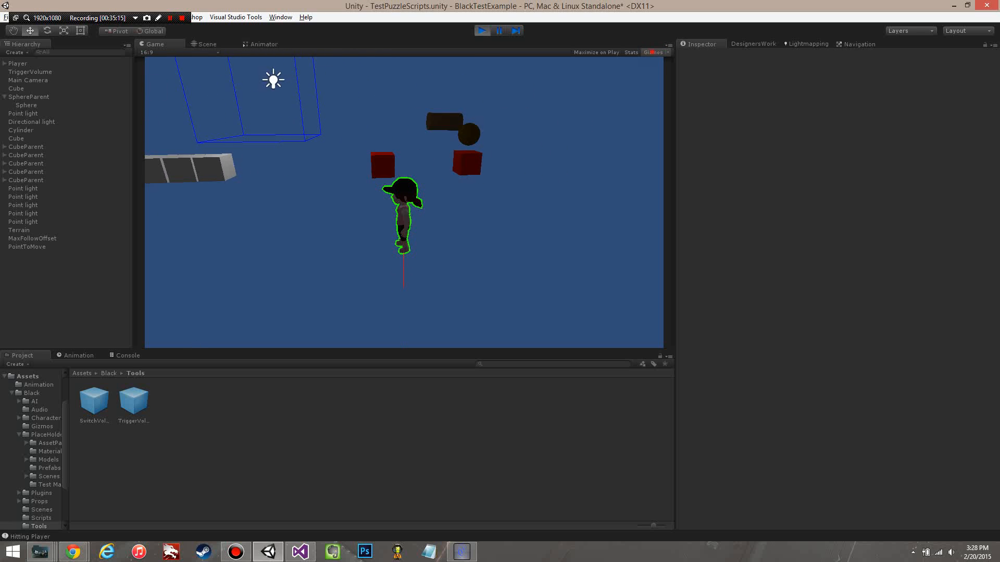
pyautogui.click(652, 53)
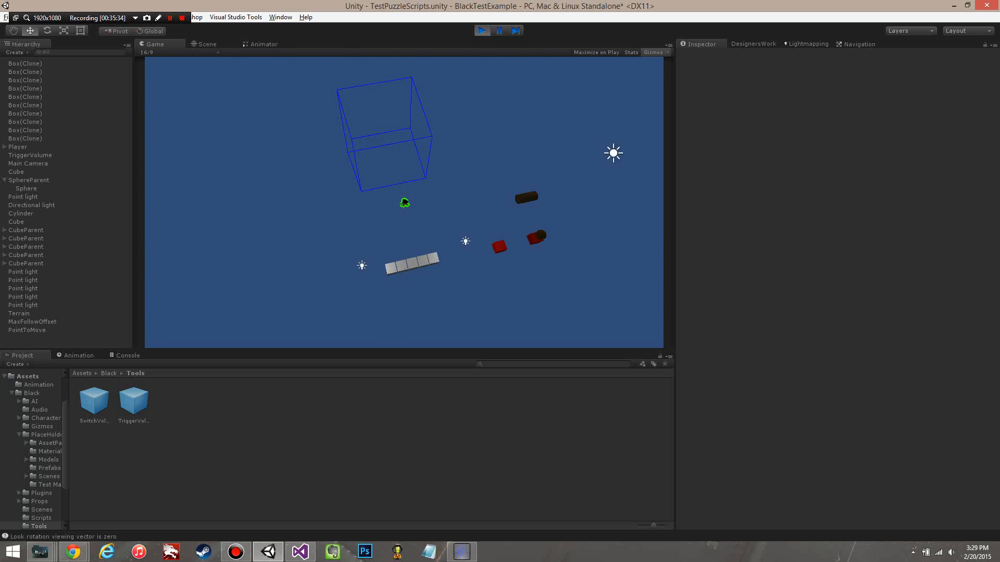
pyautogui.hotkey('ctrl', 'p')
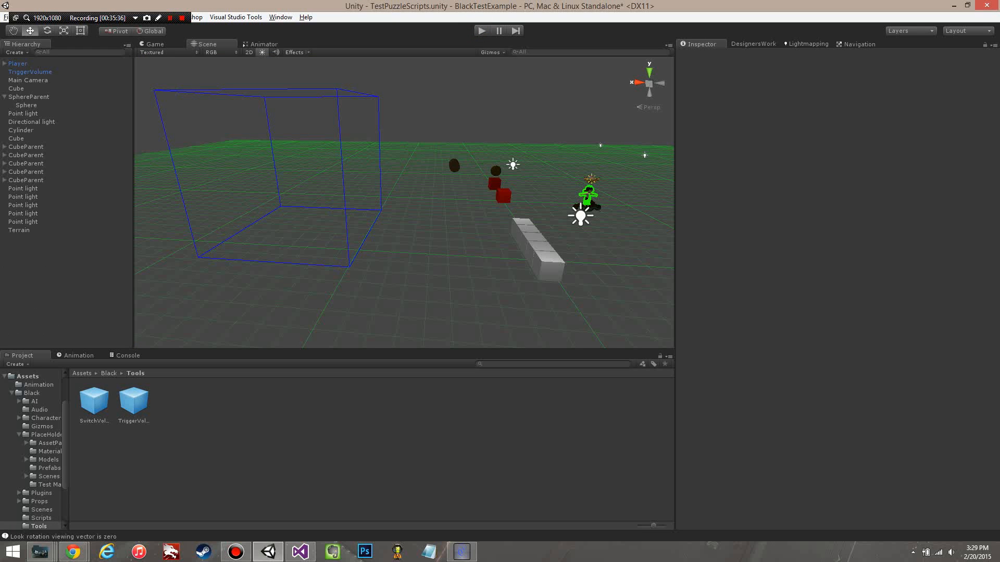
# Step: Browse the game objects available for the Obj field of the TriggerVolume's Objs Element 0 without choosing one
pyautogui.click(30, 72)
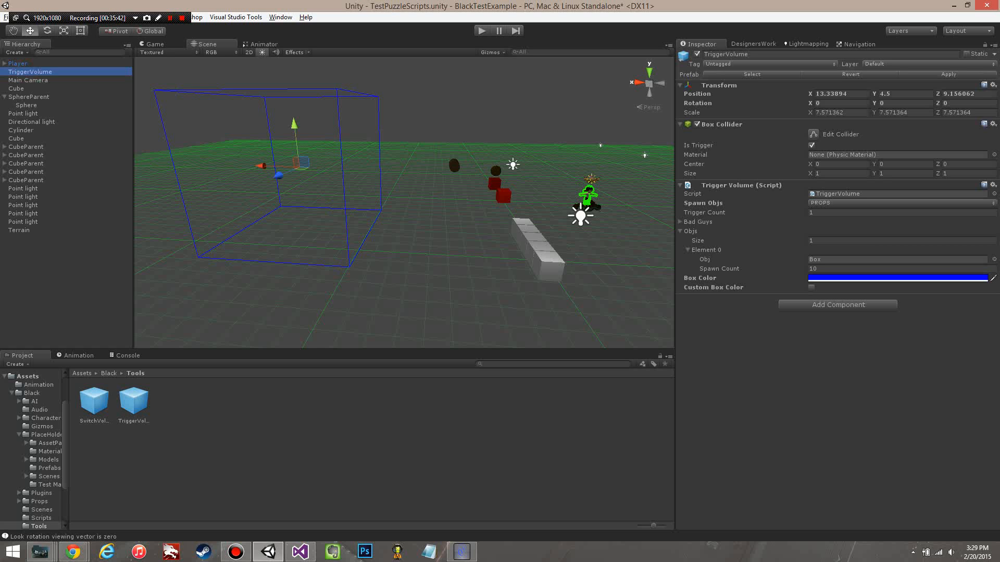
pyautogui.click(993, 259)
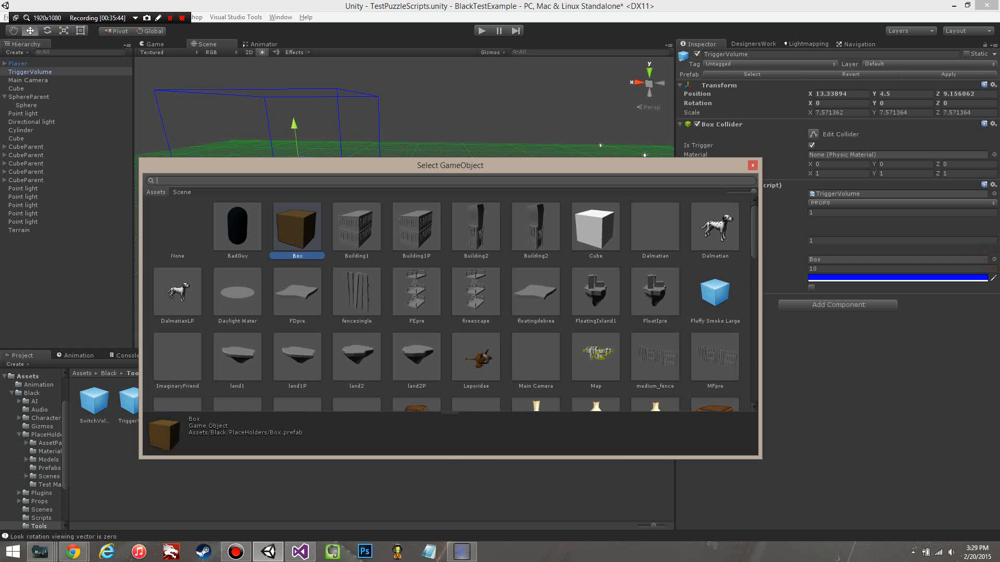
pyautogui.scroll(-16, 447, 304)
pyautogui.scroll(-3, 447, 303)
pyautogui.scroll(19, 446, 304)
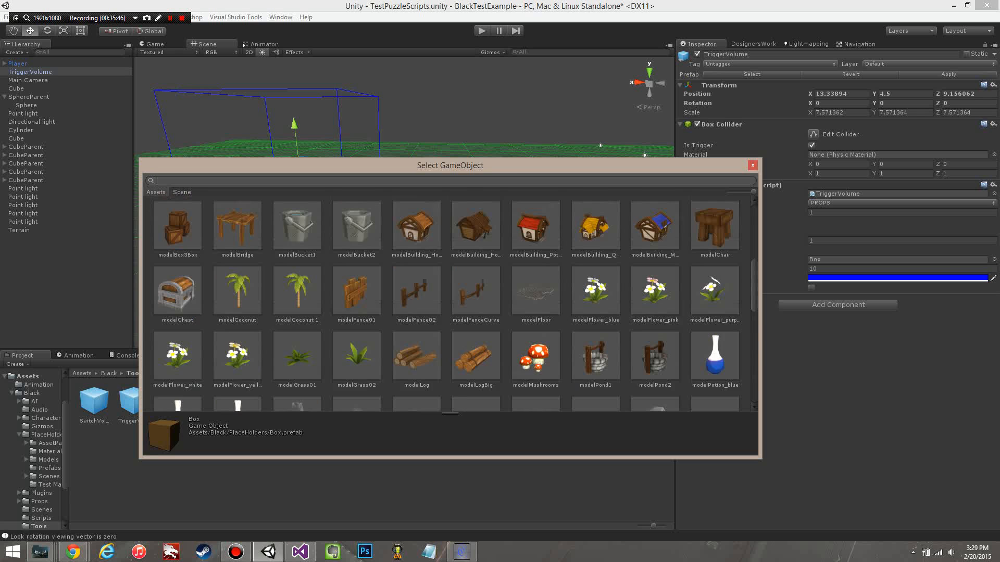
pyautogui.scroll(-19, 447, 304)
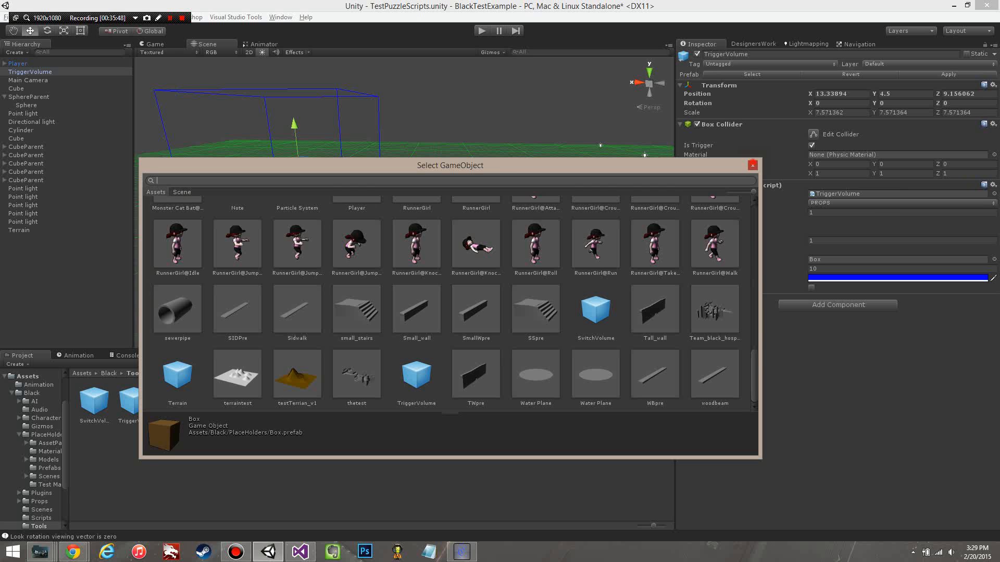
pyautogui.click(752, 165)
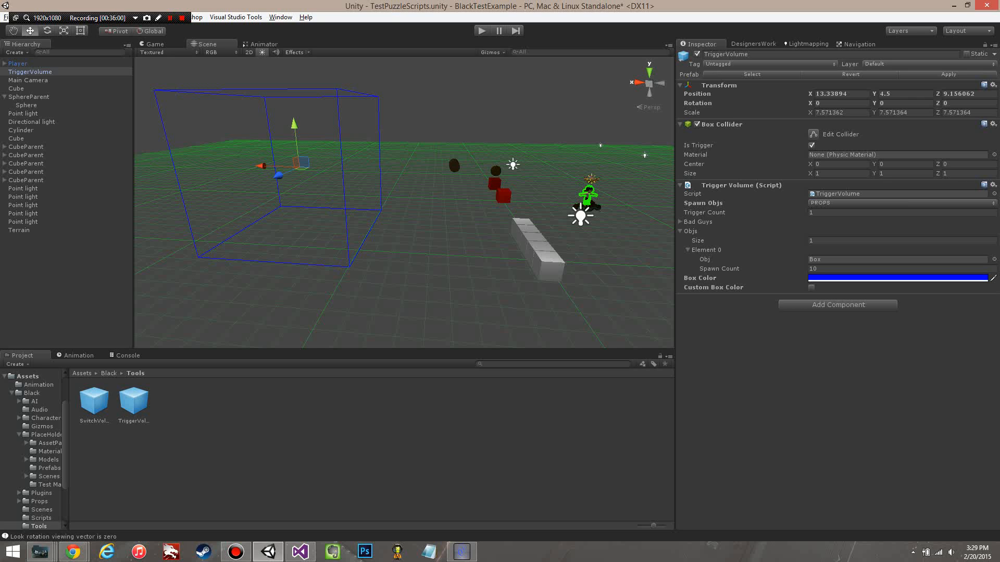
# Step: Search the game objects for "box" and assign modelBox as the Obj of Element 0
pyautogui.click(993, 259)
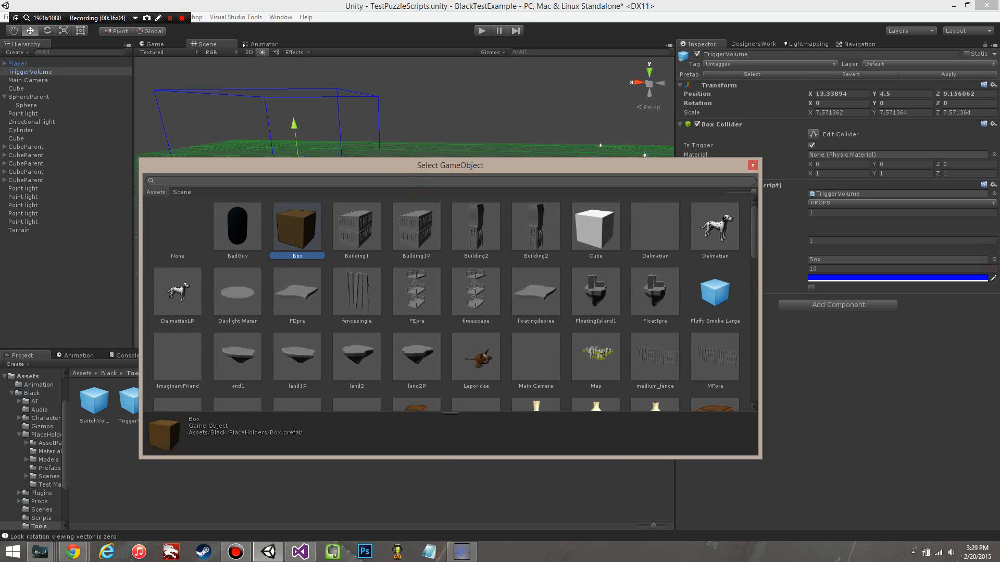
pyautogui.write('box')
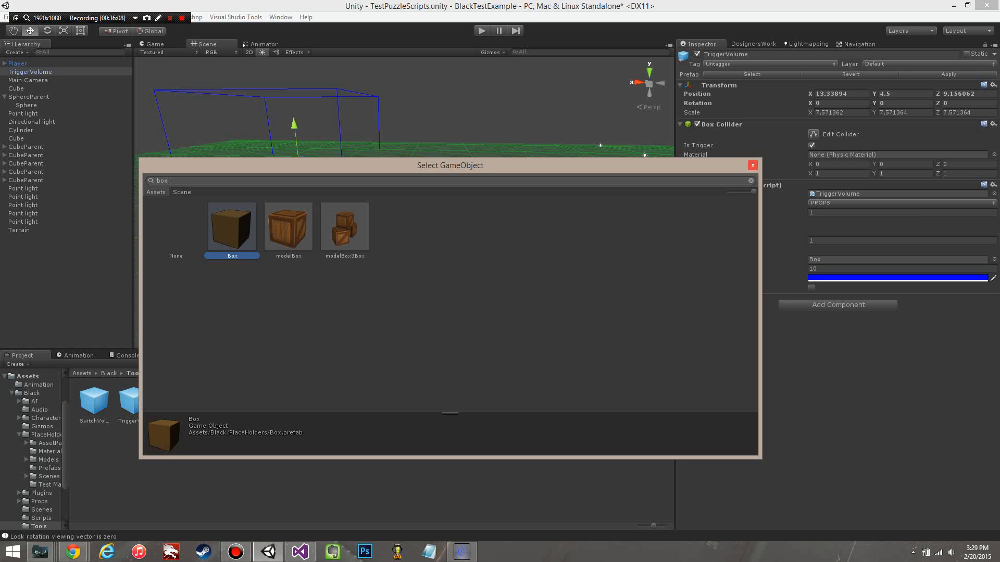
pyautogui.click(290, 228)
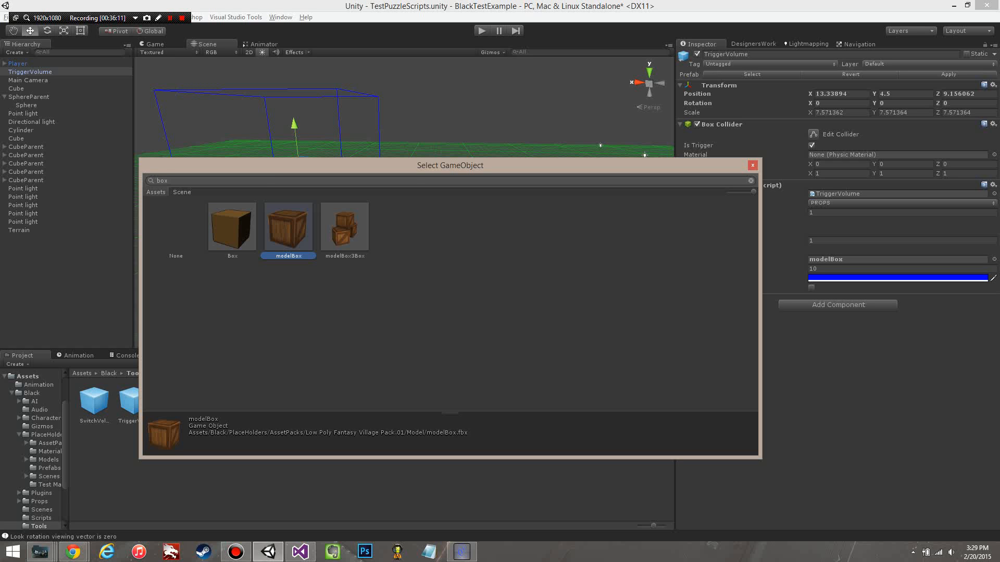
pyautogui.click(752, 165)
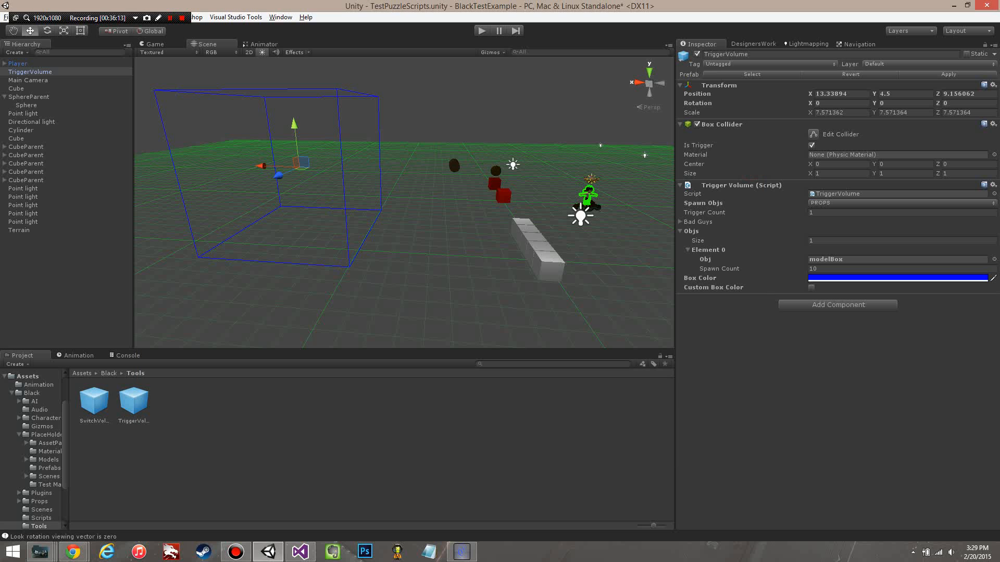
# Step: Play-test the scene by walking the player to the TriggerVolume to spawn the modelBox props, and stop the game
pyautogui.click(481, 31)
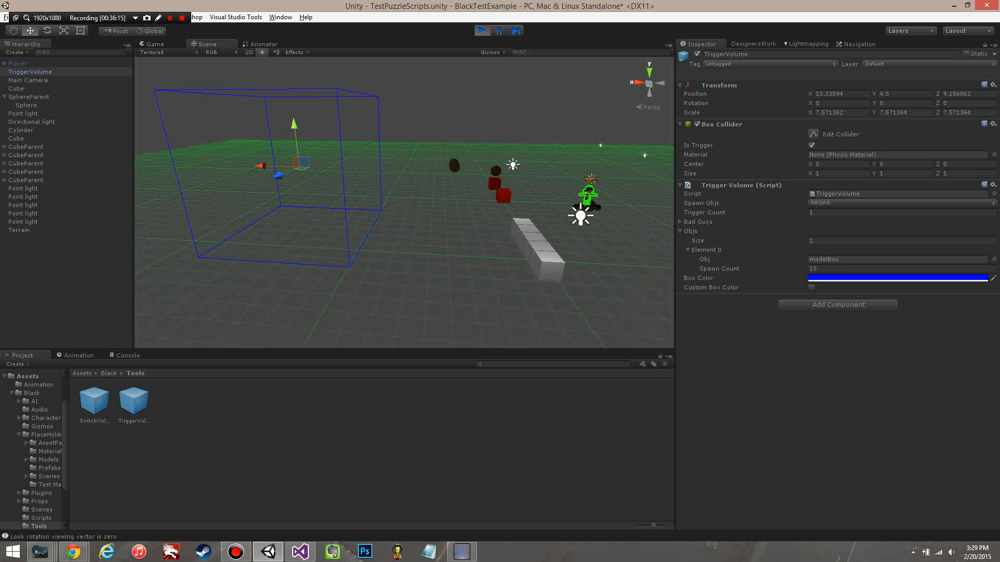
pyautogui.press('d')
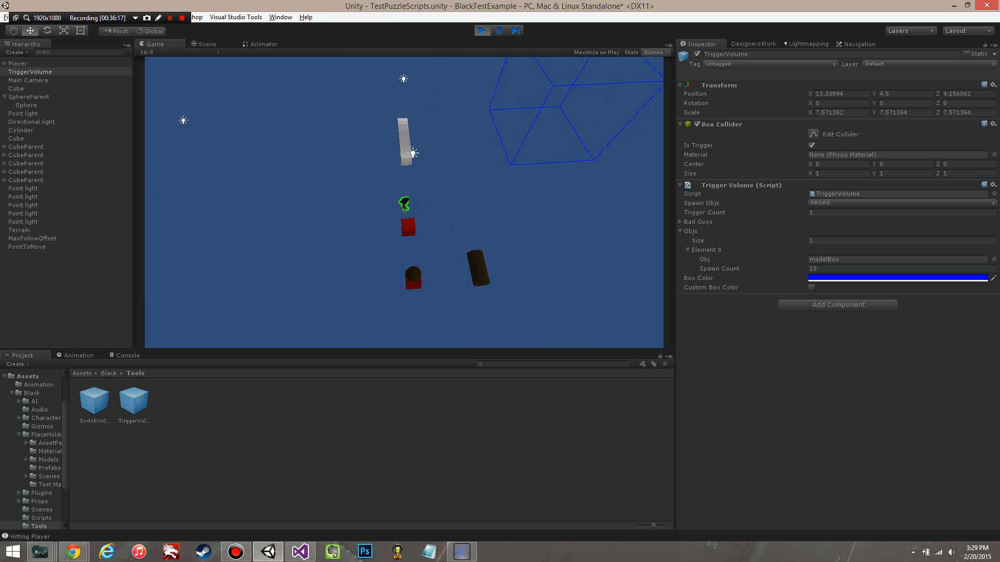
pyautogui.press('w')
pyautogui.press('s')
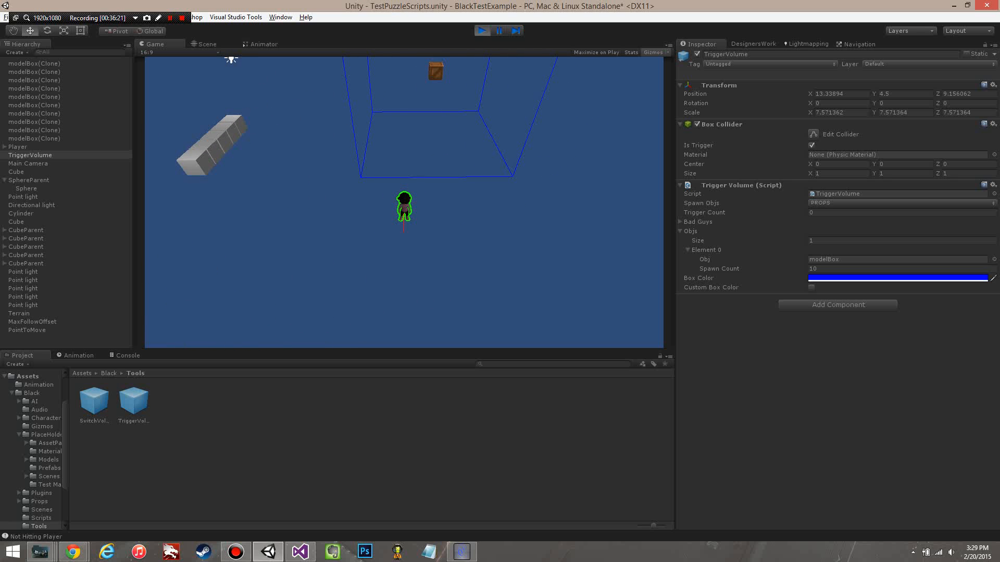
pyautogui.press('s')
pyautogui.press('a')
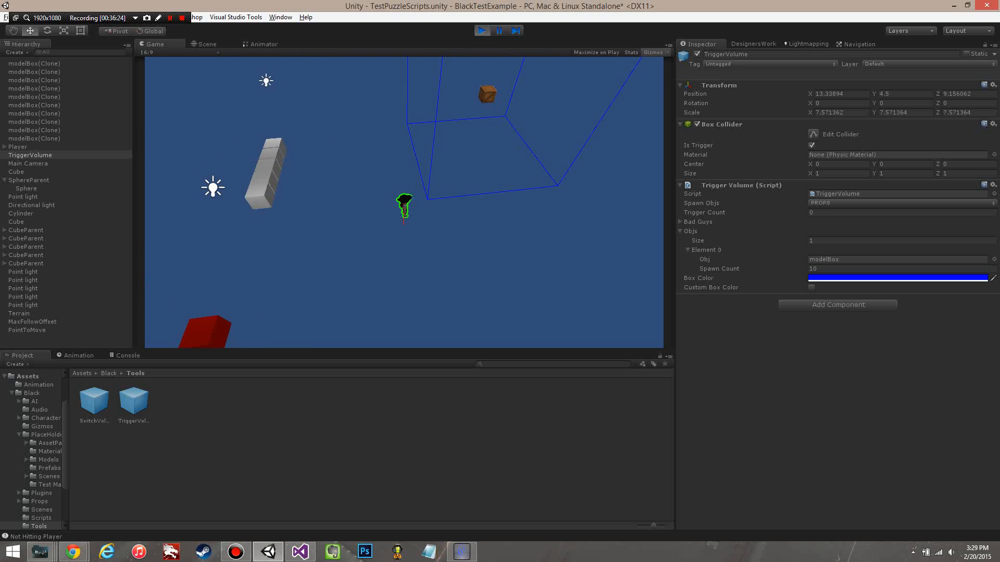
pyautogui.click(481, 31)
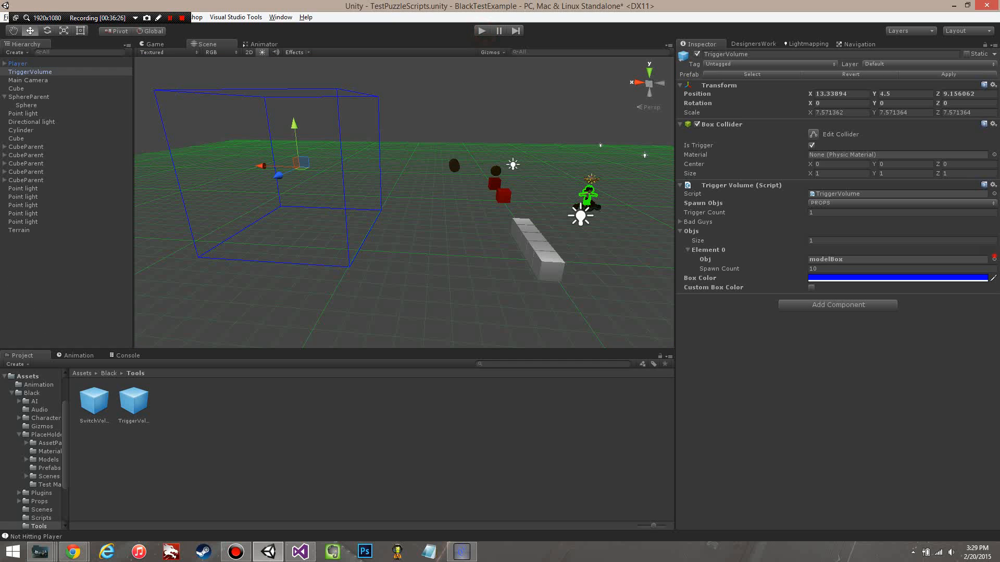
# Step: Set the Obj of the TriggerVolume's Objs Element 0 back to the Box prefab
pyautogui.click(994, 259)
pyautogui.doubleClick(297, 226)
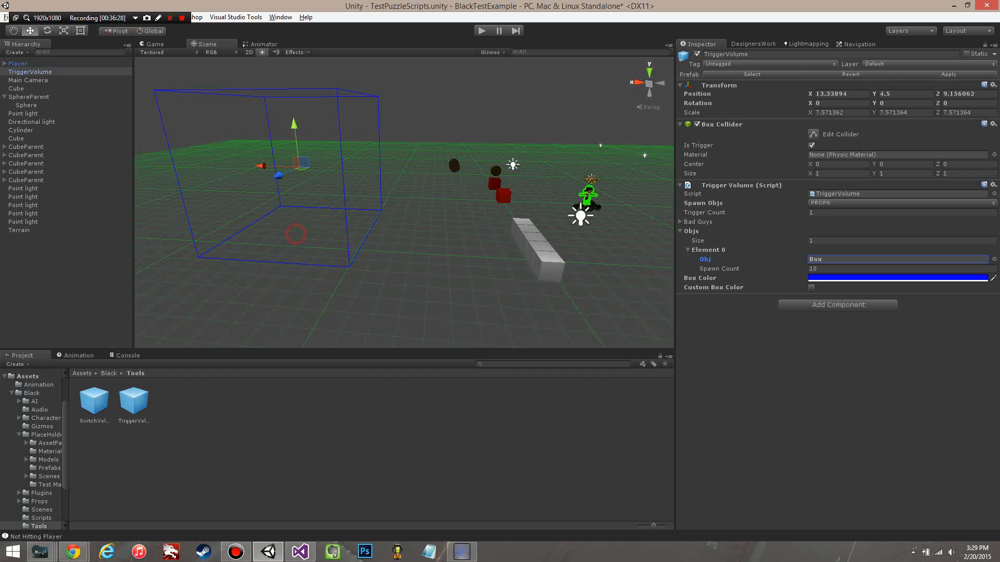
pyautogui.scroll(2, 404, 202)
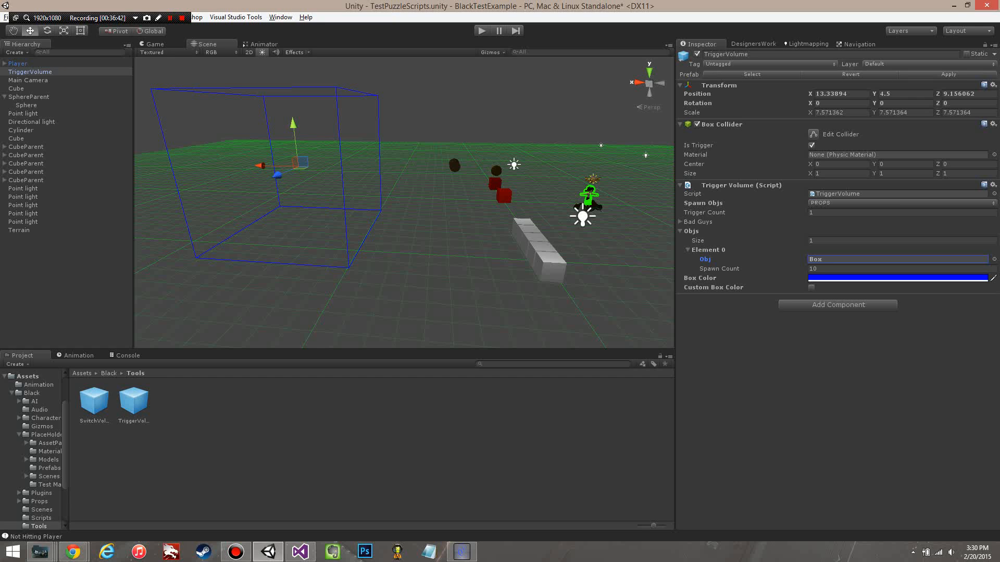
pyautogui.keyDown('alt'); pyautogui.moveTo(447, 204); pyautogui.dragTo(419, 242); pyautogui.keyUp('alt')
pyautogui.scroll(-5, 432, 242)
pyautogui.keyDown('alt'); pyautogui.moveTo(508, 287); pyautogui.dragTo(433, 247); pyautogui.keyUp('alt')
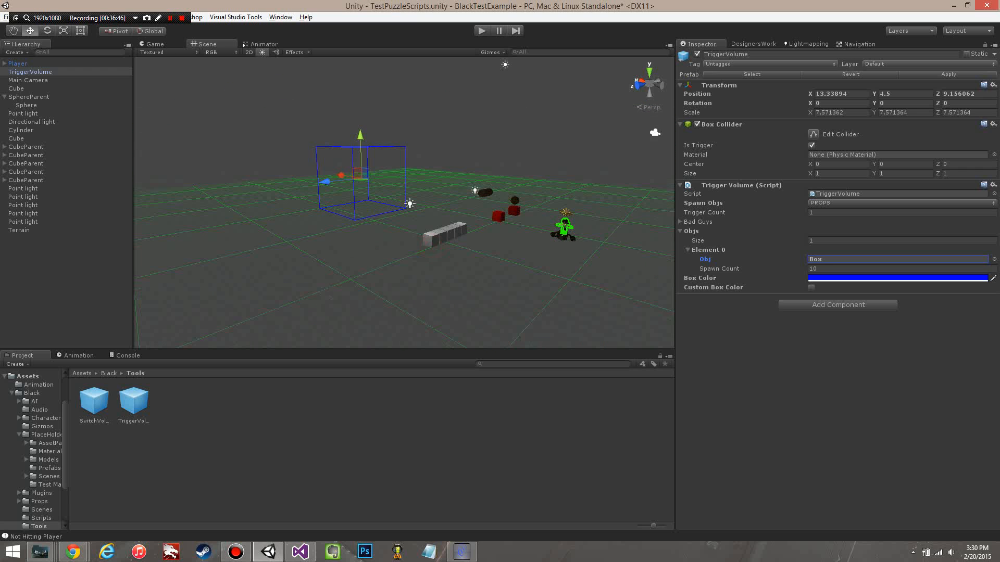
# Step: Examine the TriggerVolume box in the scene, its Spawn Count and Spawn Objs settings, and the Player's components
pyautogui.scroll(2, 432, 248)
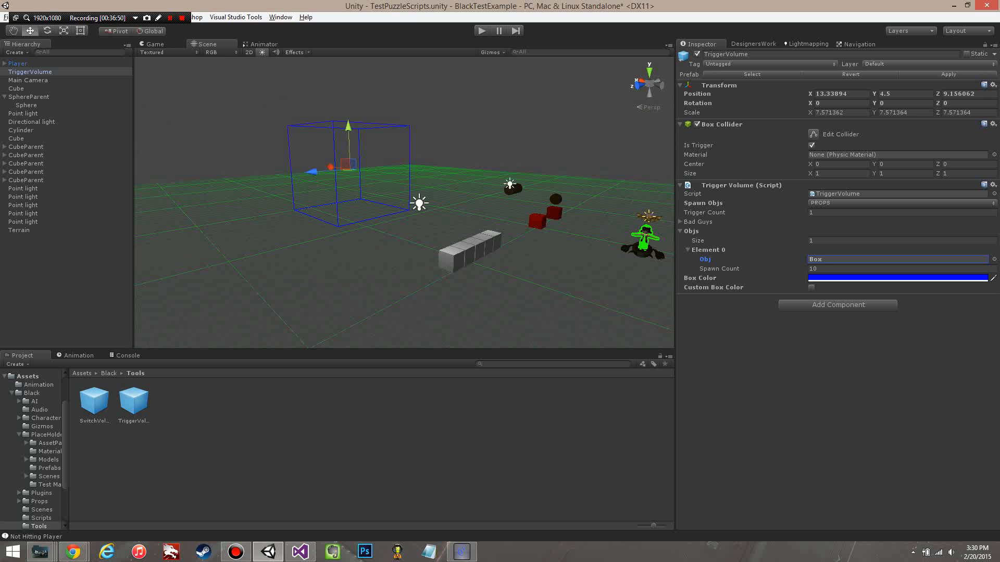
pyautogui.moveTo(354, 193); pyautogui.dragTo(549, 234, button='right')
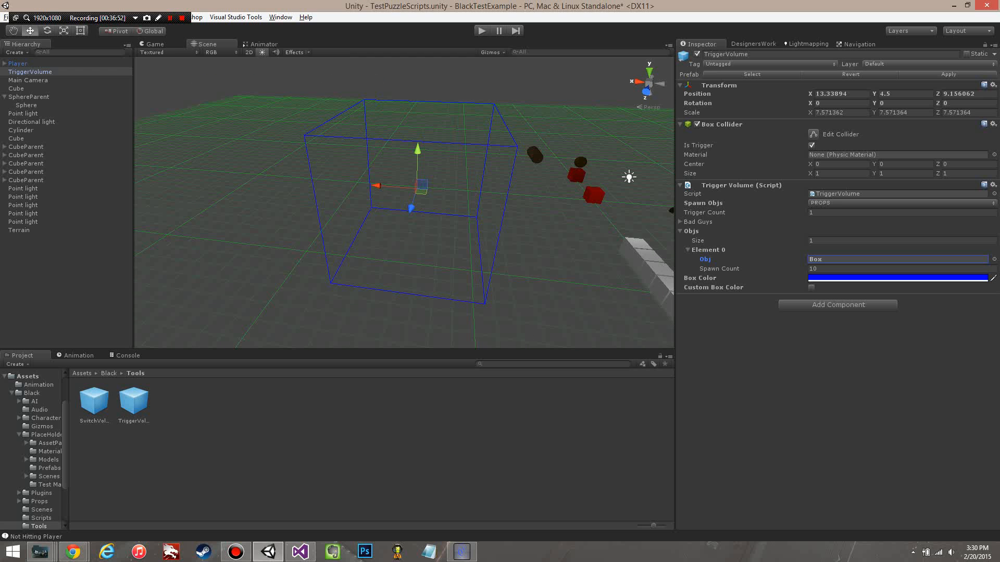
pyautogui.click(839, 269)
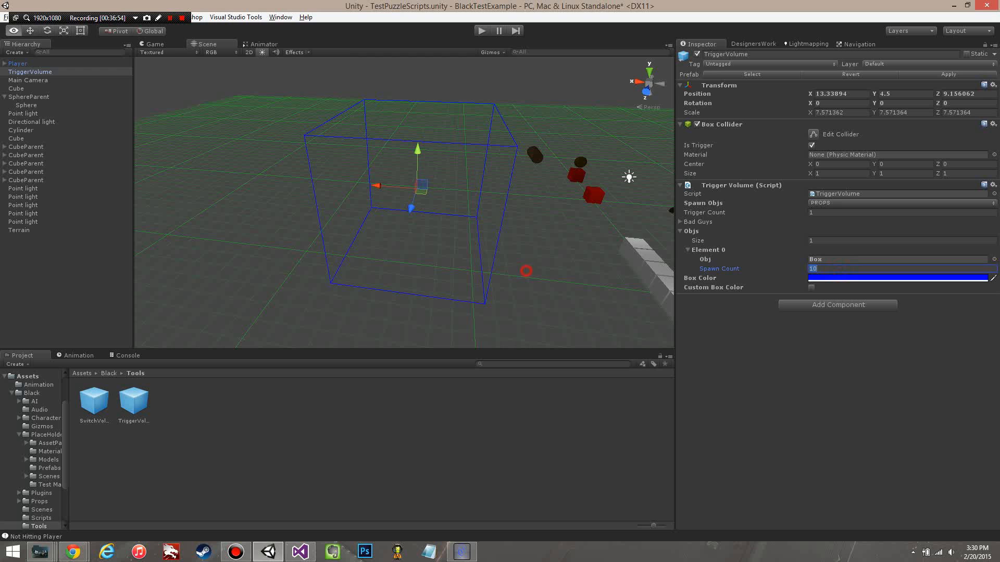
pyautogui.moveTo(526, 270); pyautogui.dragTo(406, 255, button='right')
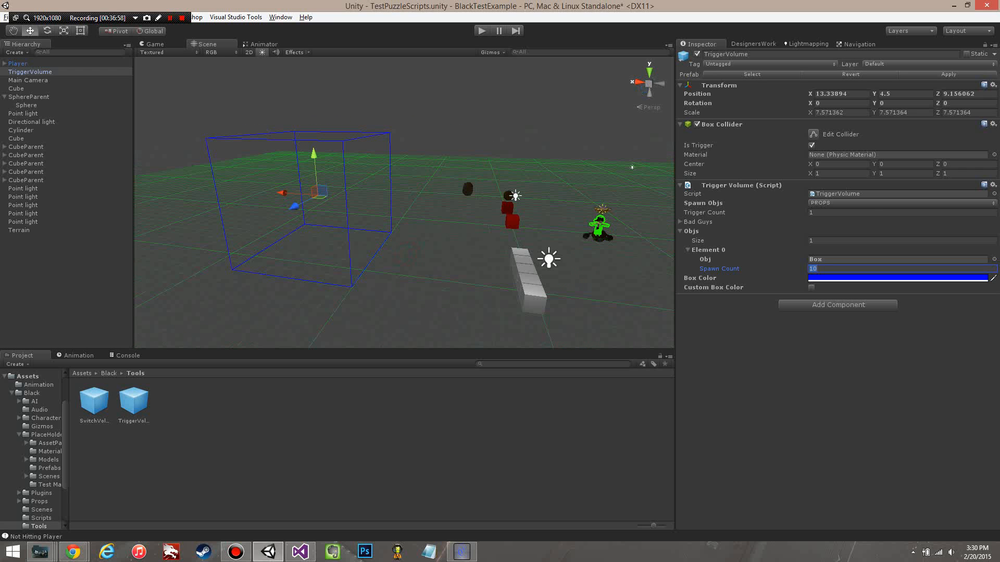
pyautogui.click(828, 203)
pyautogui.click(478, 254)
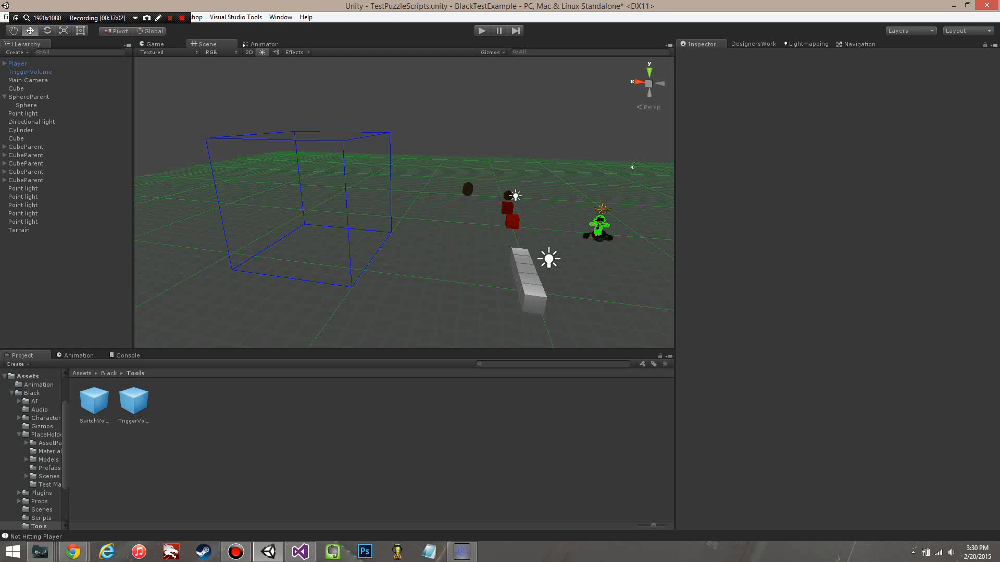
pyautogui.click(35, 62)
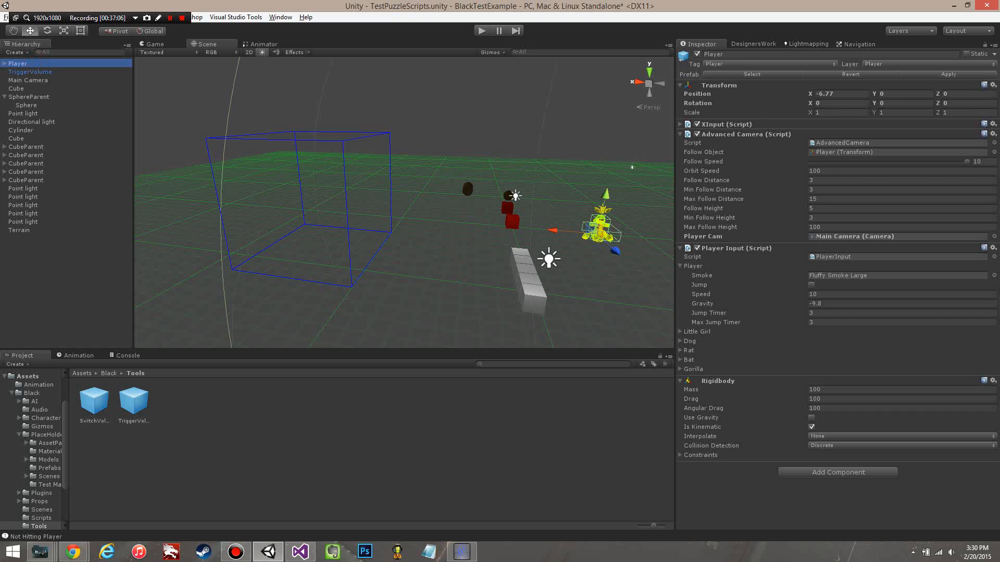
# Step: Set the Obj of the TriggerVolume's Bad Guys Element 0 to None and apply the changes to the prefab
pyautogui.click(52, 71)
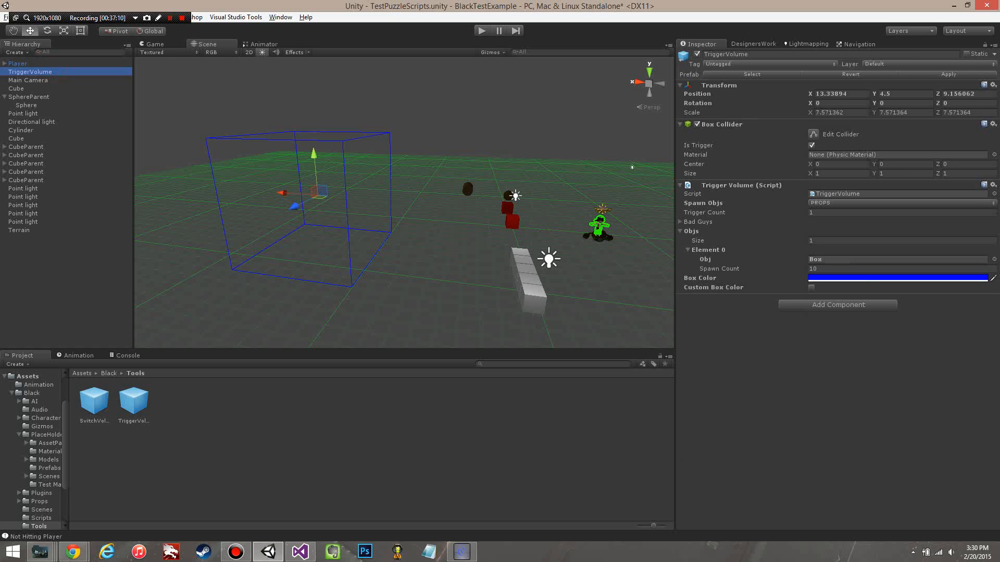
pyautogui.click(680, 222)
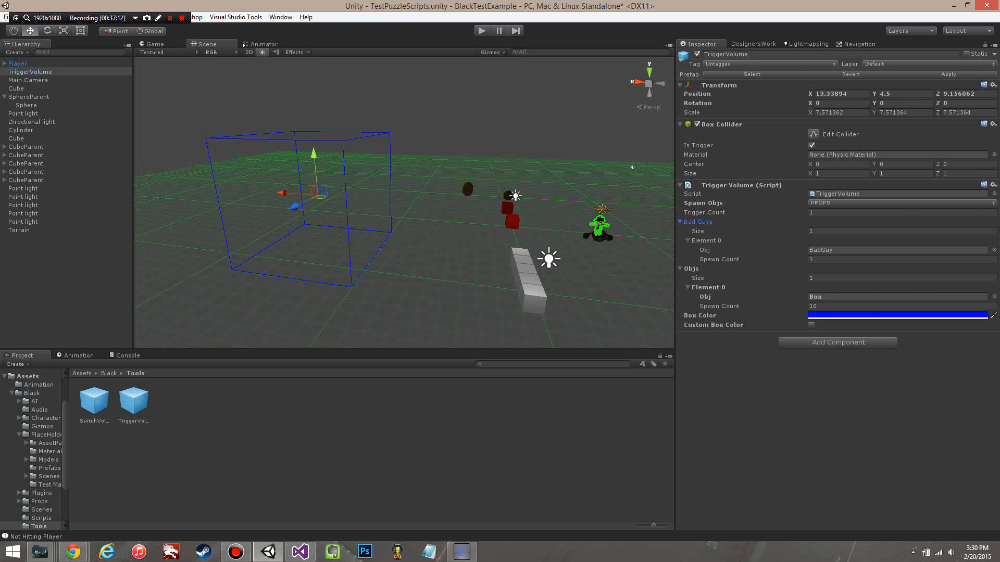
pyautogui.click(680, 222)
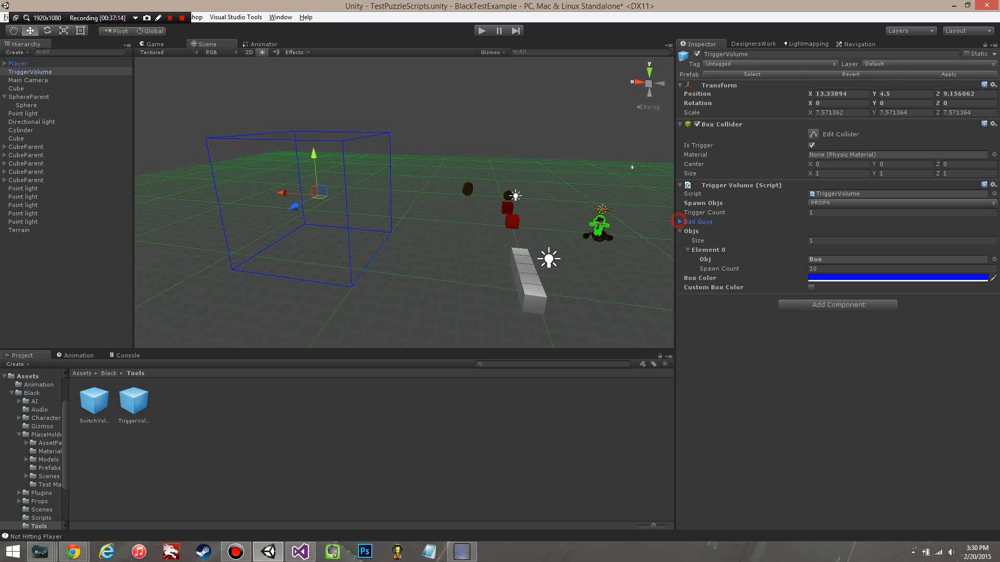
pyautogui.click(680, 222)
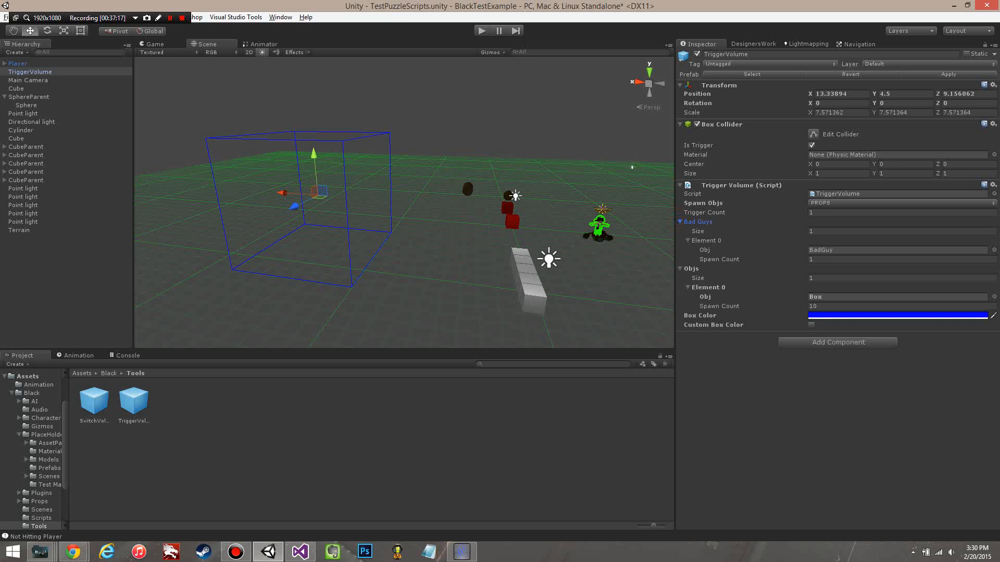
pyautogui.click(994, 249)
pyautogui.doubleClick(180, 225)
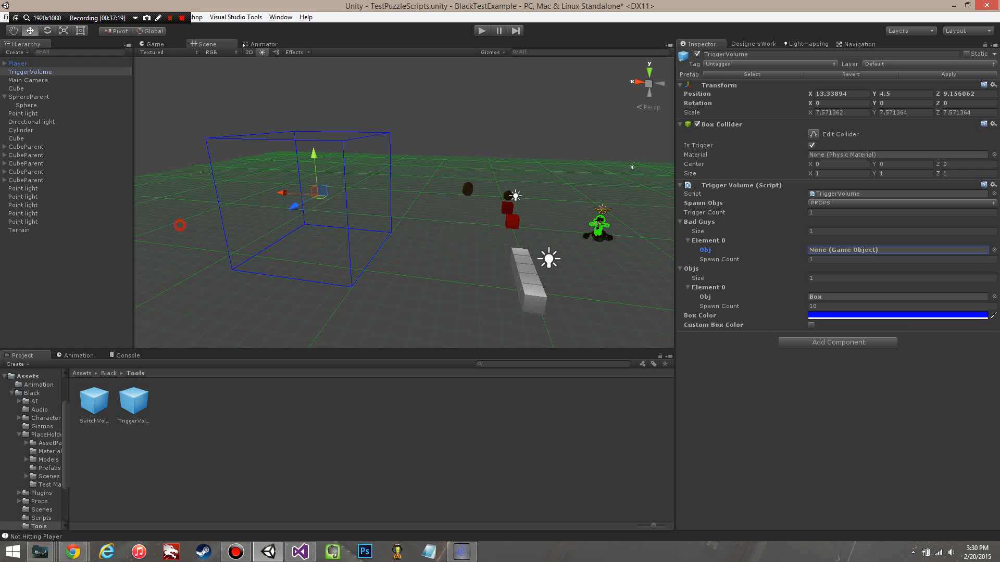
pyautogui.click(947, 75)
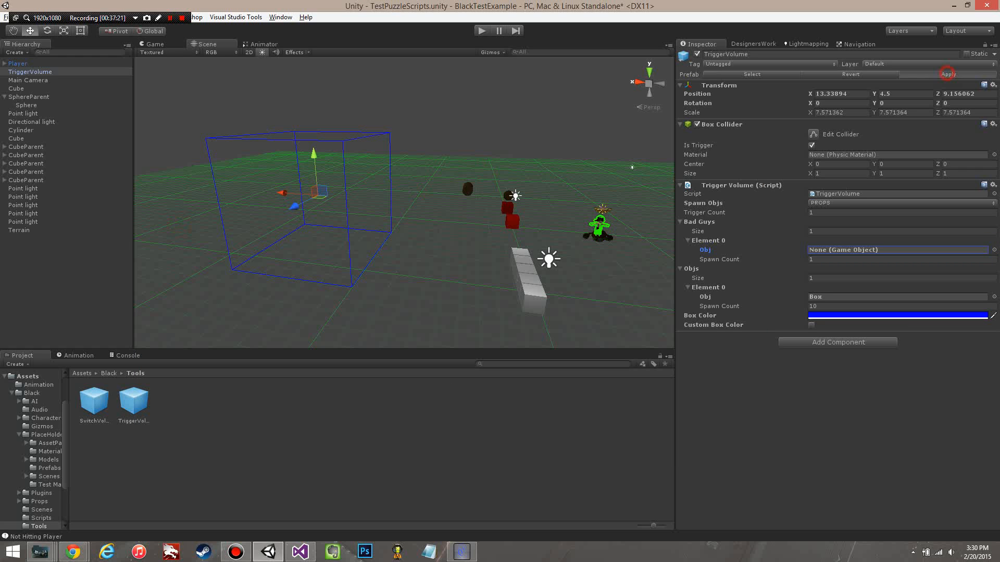
pyautogui.click(680, 221)
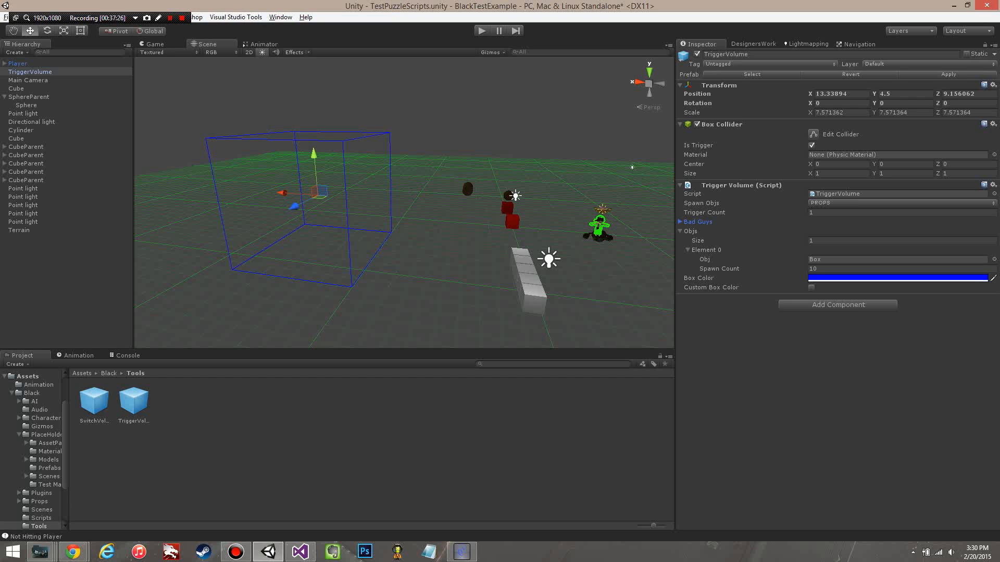
# Step: Play-test how the TriggerVolume's Trigger Count limits the spawning of Box props, and stop the game
pyautogui.click(827, 213)
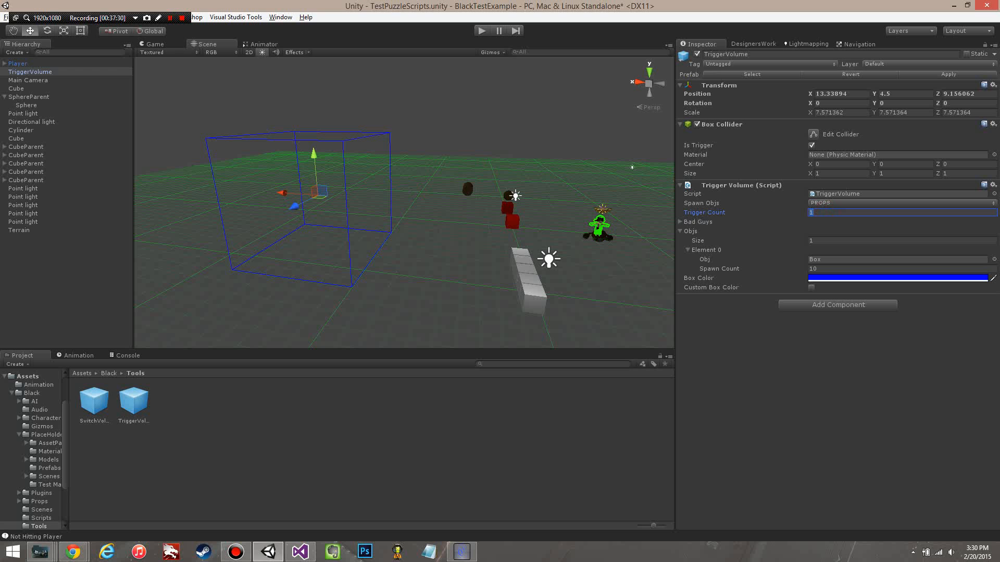
pyautogui.click(481, 31)
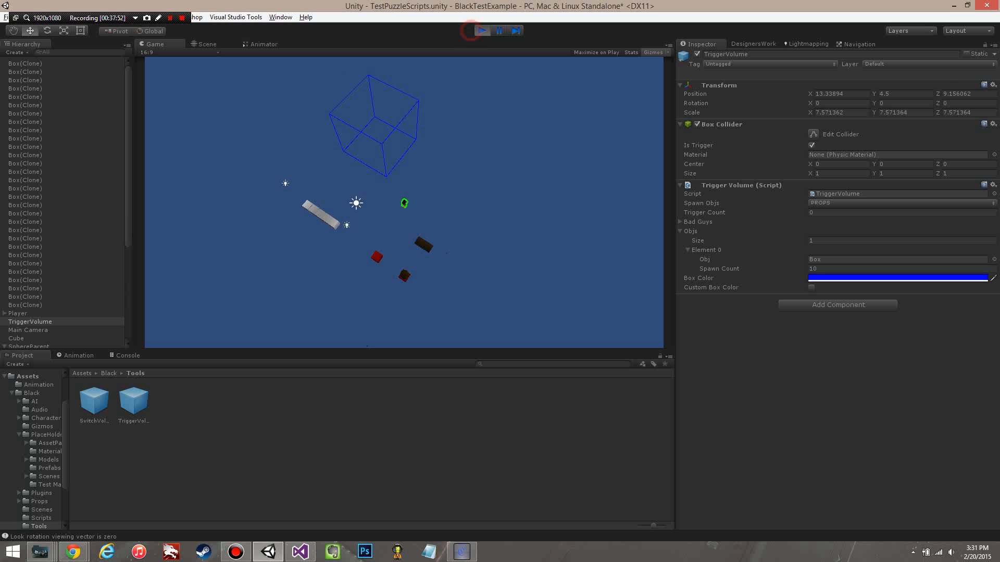
pyautogui.click(481, 30)
# Step: Set the TriggerVolume's Trigger Count to -1, start the game and walk the player to the volume
pyautogui.click(828, 211)
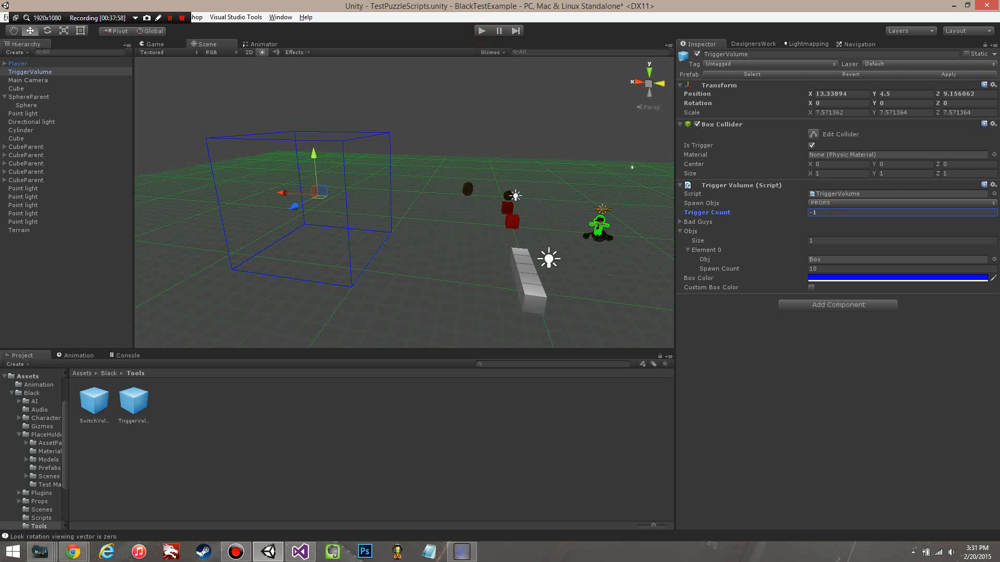
pyautogui.click(480, 30)
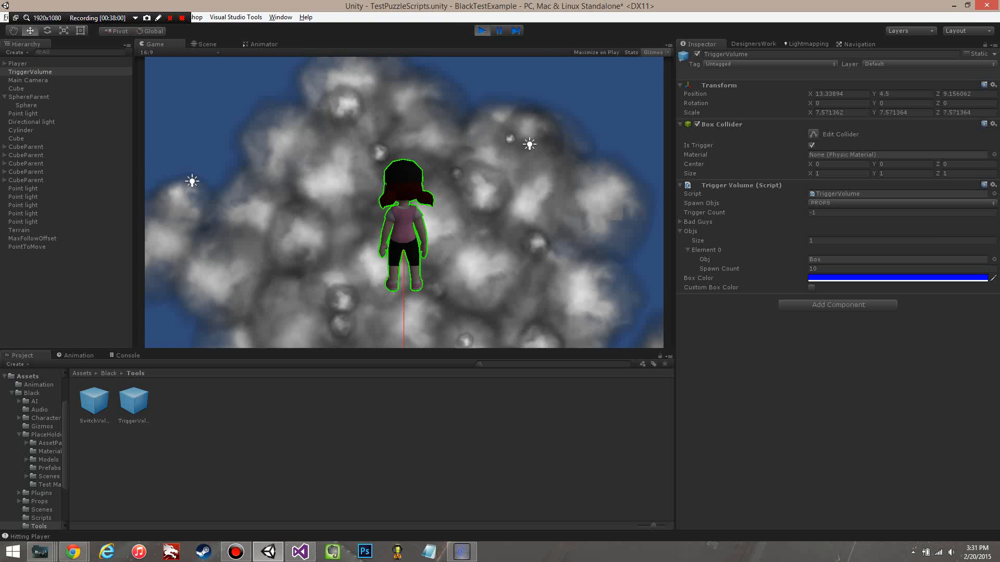
pyautogui.press('d')
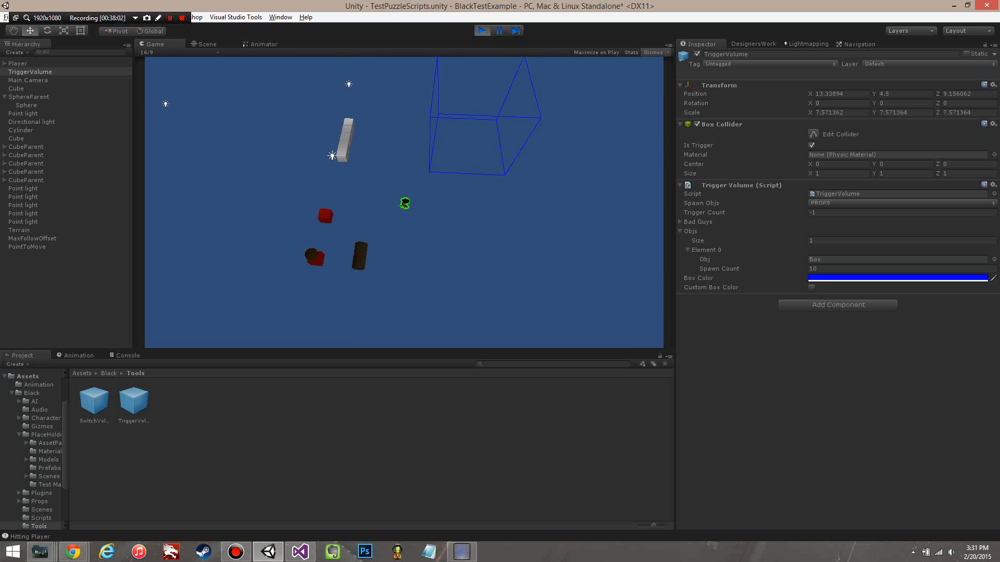
pyautogui.press('w')
pyautogui.press('s')
pyautogui.press('d')
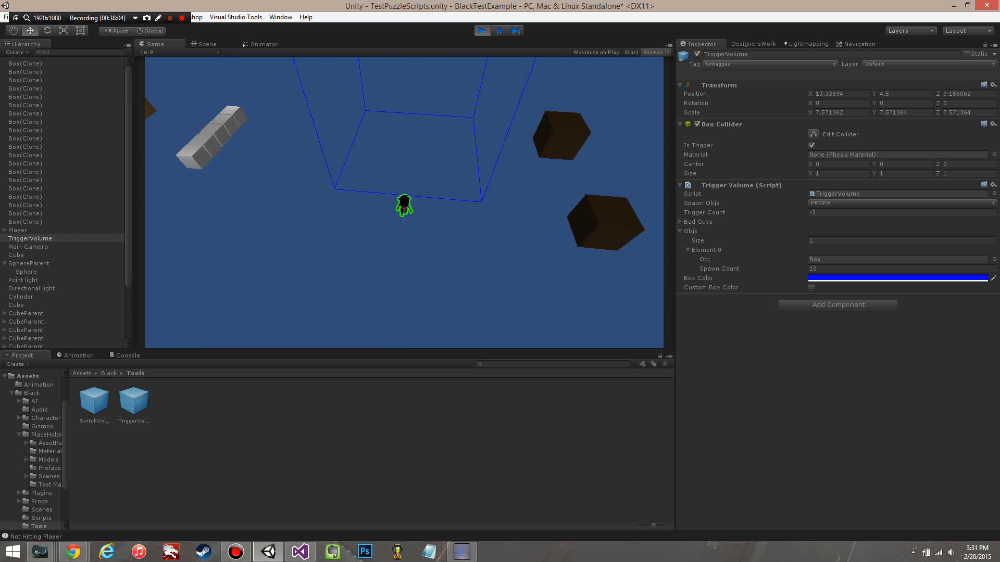
# Step: Play-test repeated triggering by walking the player in and out of the TriggerVolume to spawn Box props each time, and stop the game
pyautogui.press('w')
pyautogui.press('s')
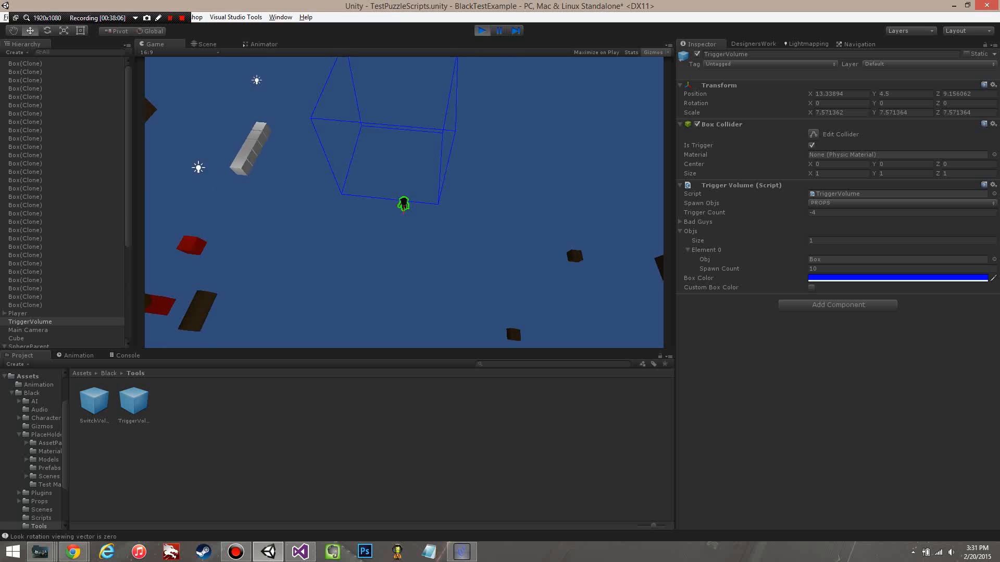
pyautogui.press('w')
pyautogui.press('s')
pyautogui.press('w')
pyautogui.press('s')
pyautogui.scroll(3, 404, 202)
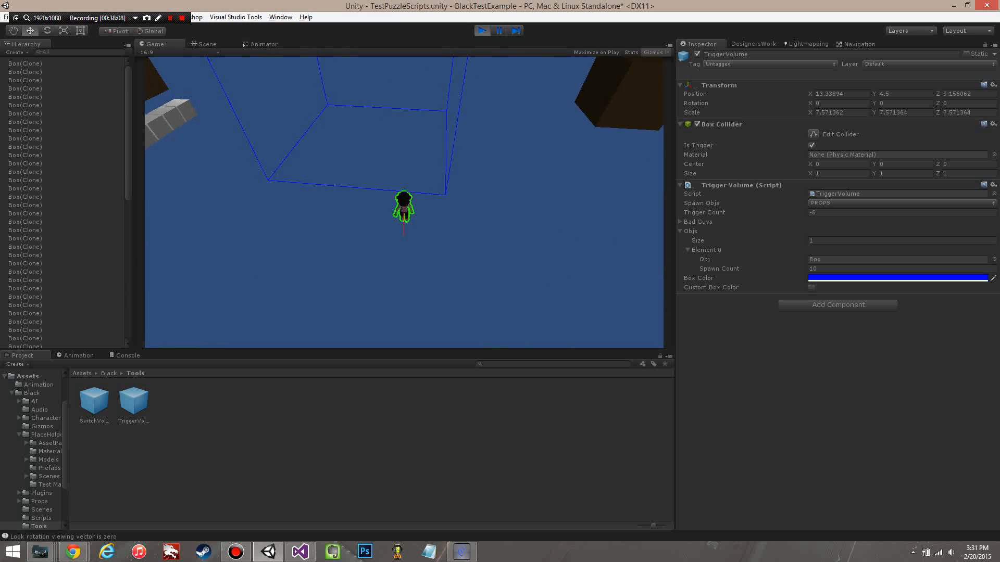
pyautogui.scroll(-8, 404, 202)
pyautogui.press('w')
pyautogui.press('s')
pyautogui.press('w')
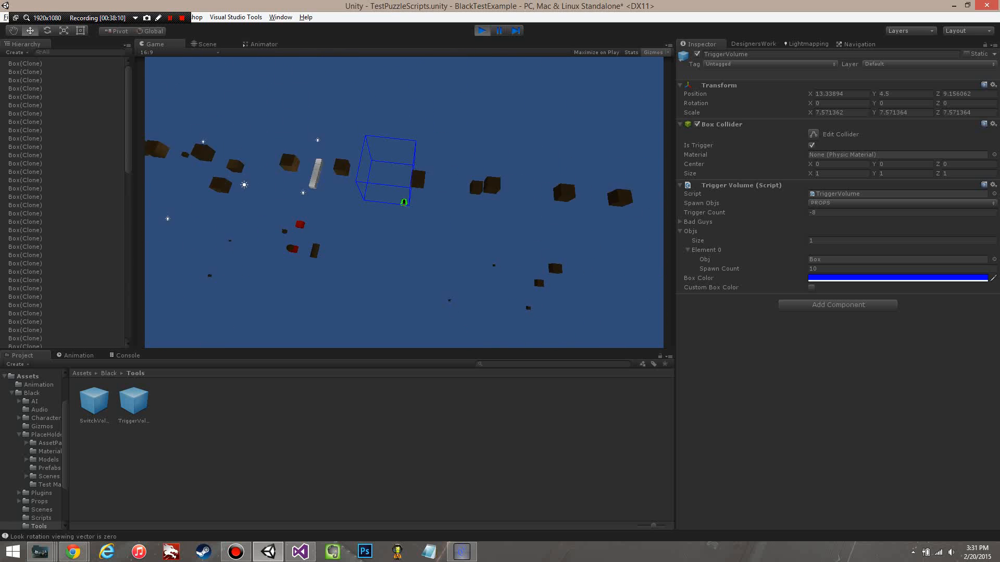
pyautogui.press('s')
pyautogui.press('w')
pyautogui.press('s')
pyautogui.press('w')
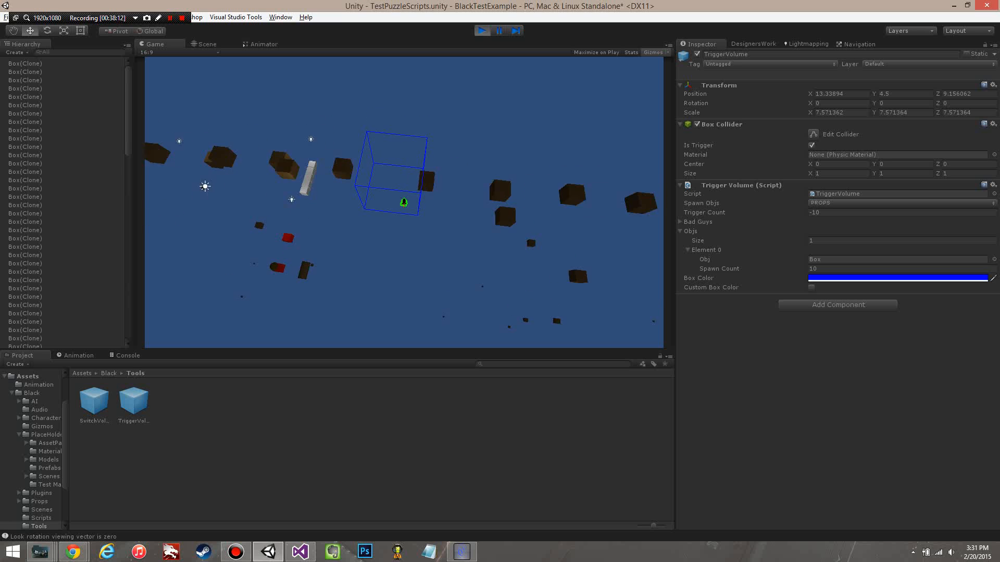
pyautogui.press('s')
pyautogui.scroll(3, 404, 203)
pyautogui.scroll(-4, 404, 203)
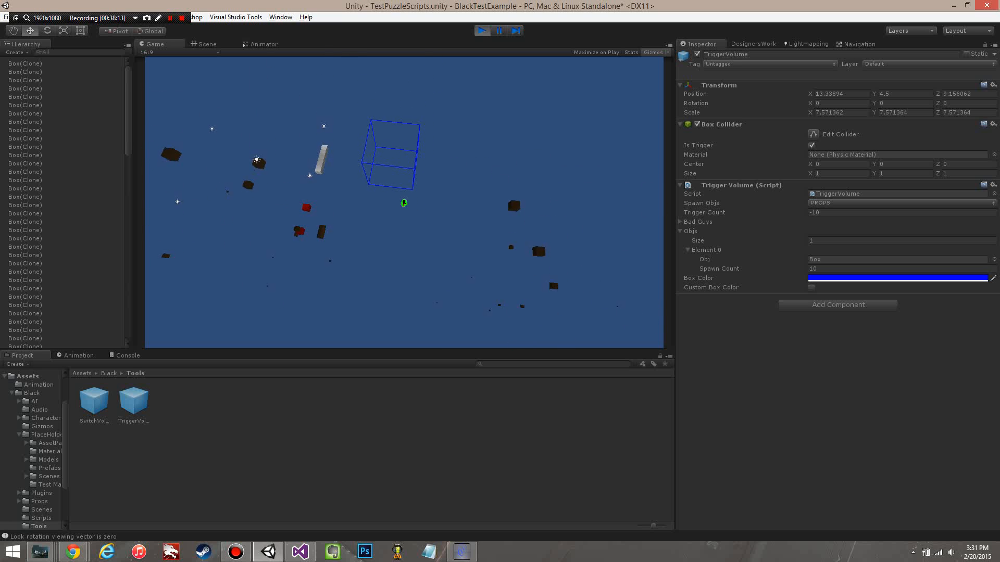
pyautogui.press('w')
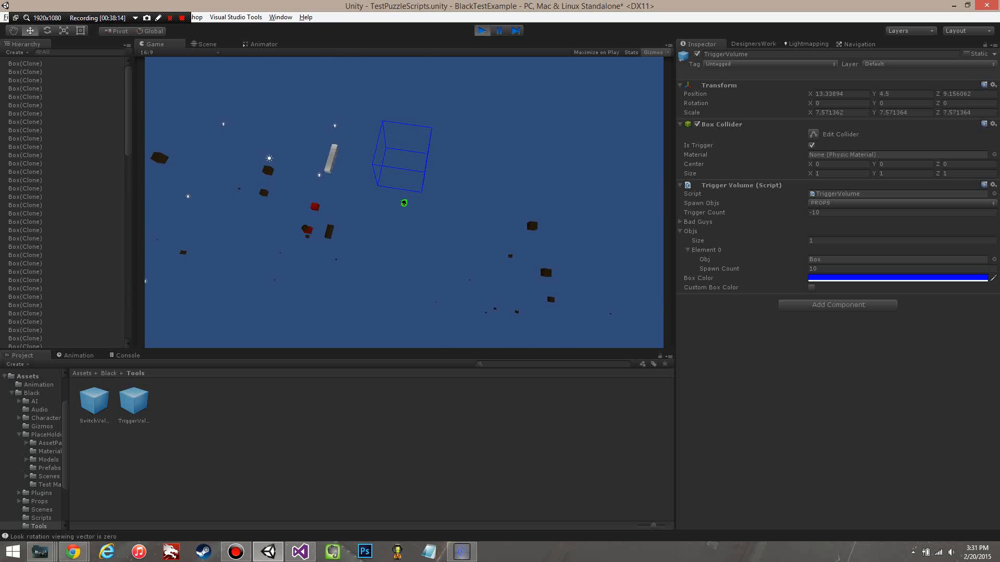
pyautogui.scroll(5, 404, 202)
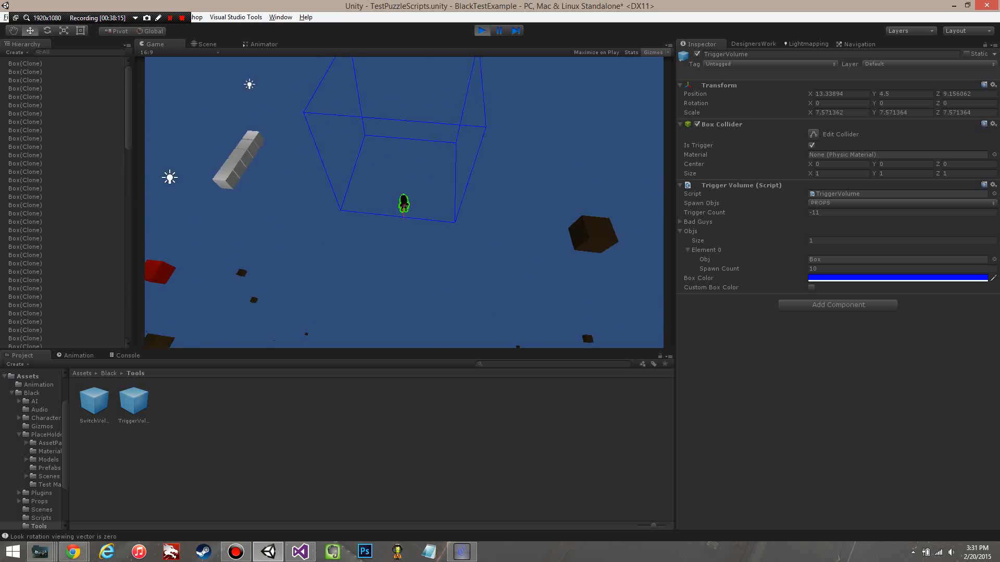
pyautogui.scroll(5, 404, 203)
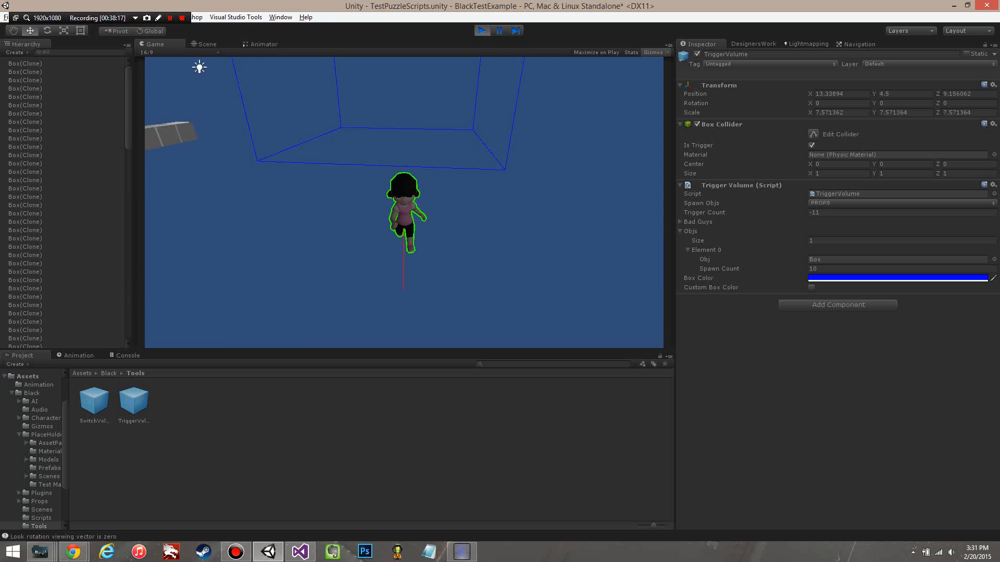
pyautogui.scroll(-5, 404, 203)
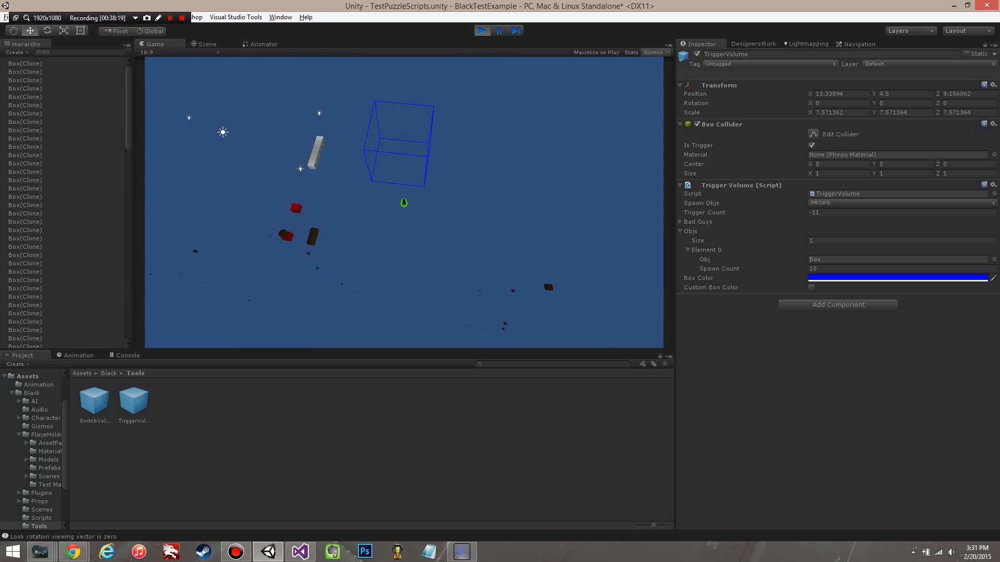
pyautogui.press('w')
pyautogui.scroll(5, 404, 203)
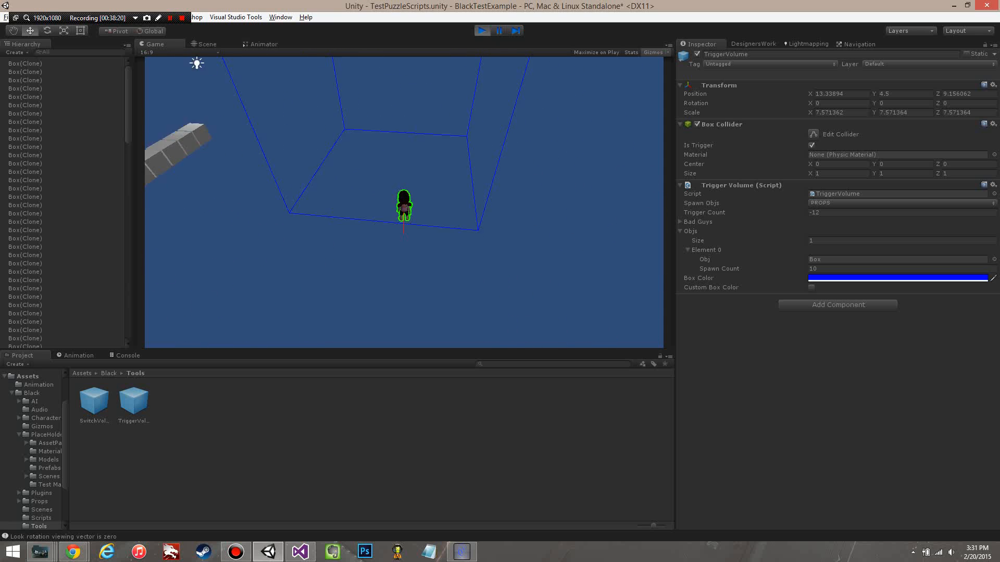
pyautogui.press('s')
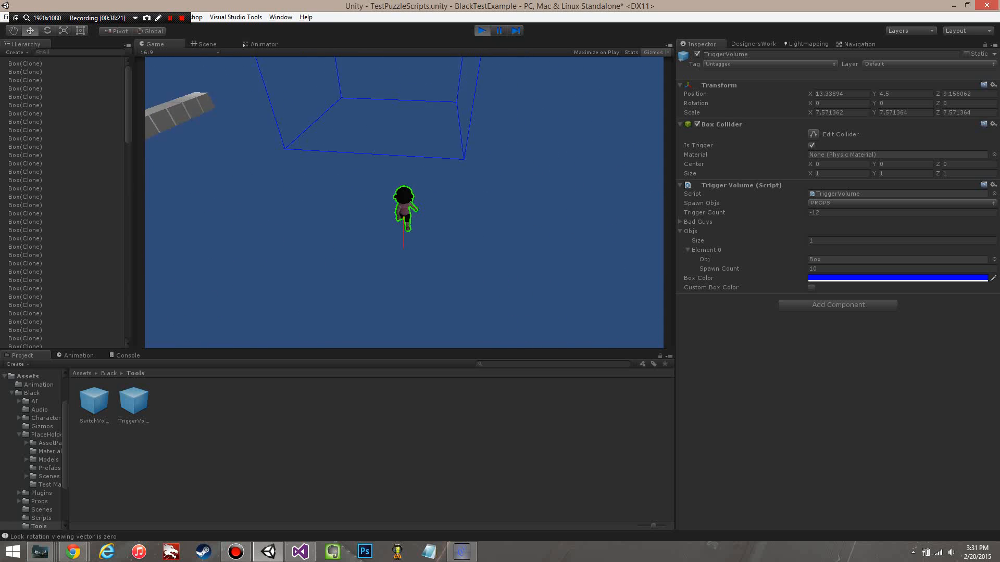
pyautogui.scroll(-5, 404, 202)
pyautogui.press('w')
pyautogui.press('s')
pyautogui.scroll(3, 404, 202)
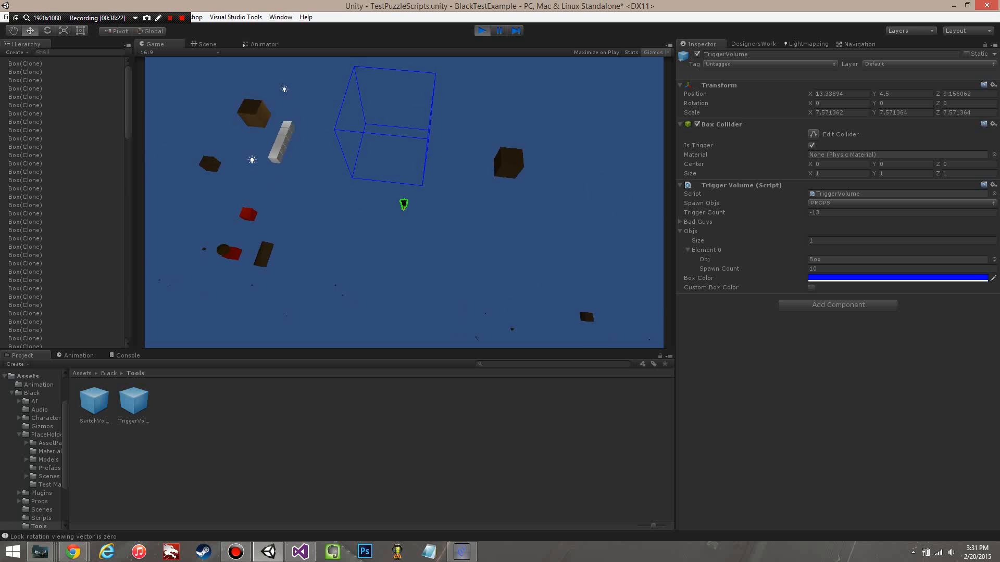
pyautogui.scroll(-5, 404, 202)
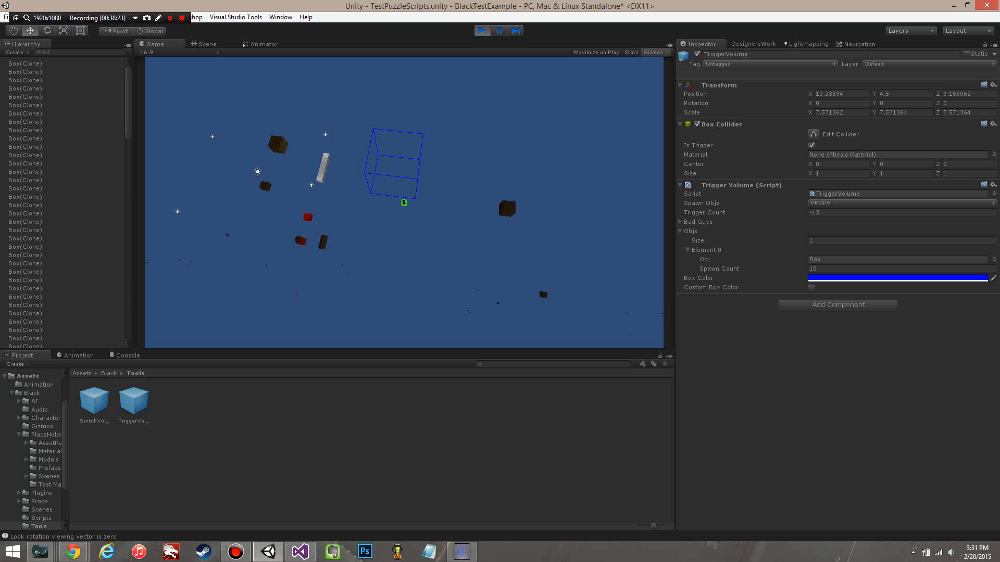
pyautogui.press('w')
pyautogui.scroll(5, 404, 202)
pyautogui.press('s')
pyautogui.scroll(-5, 404, 202)
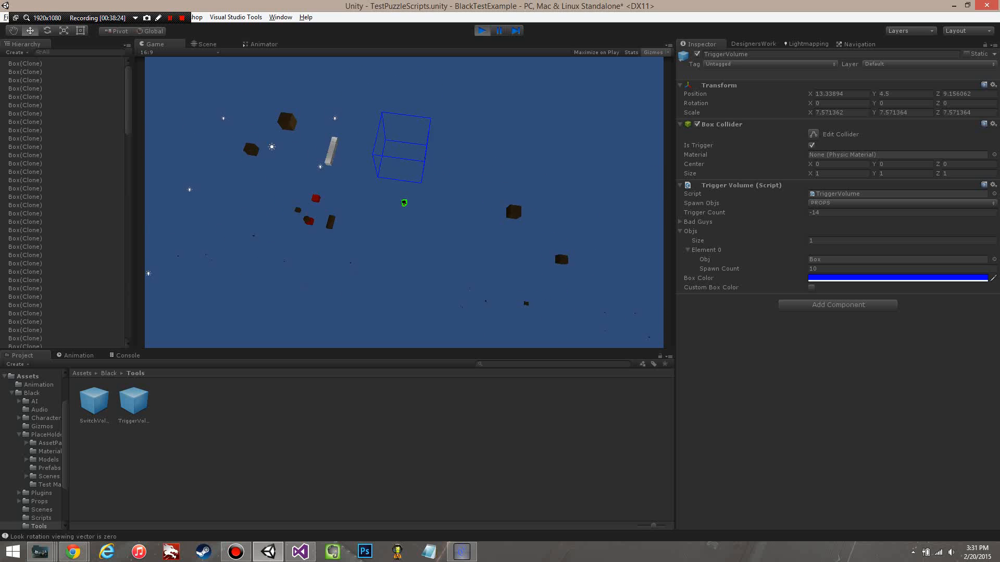
pyautogui.press('w')
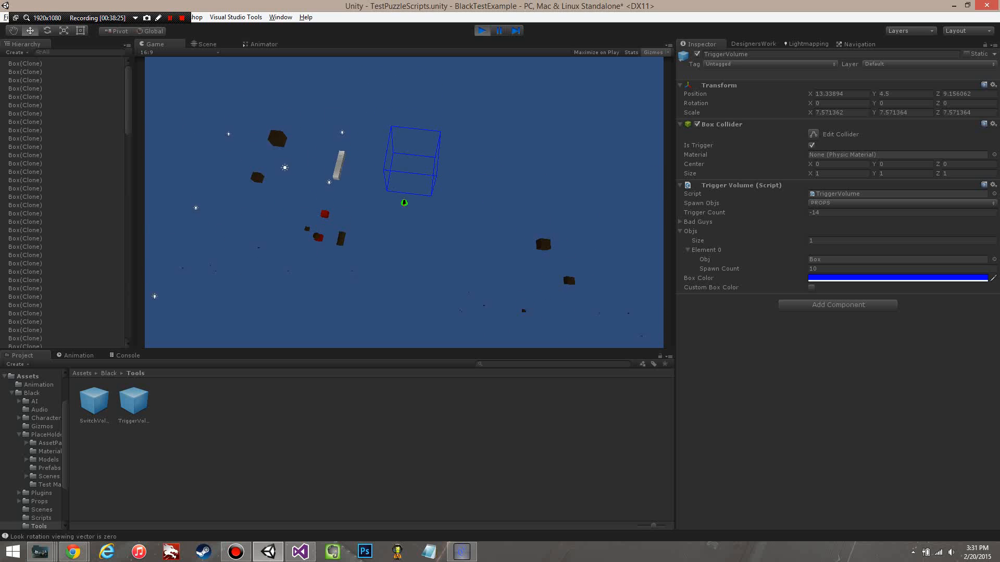
pyautogui.press('s')
pyautogui.press('w')
pyautogui.press('s')
pyautogui.scroll(3, 404, 202)
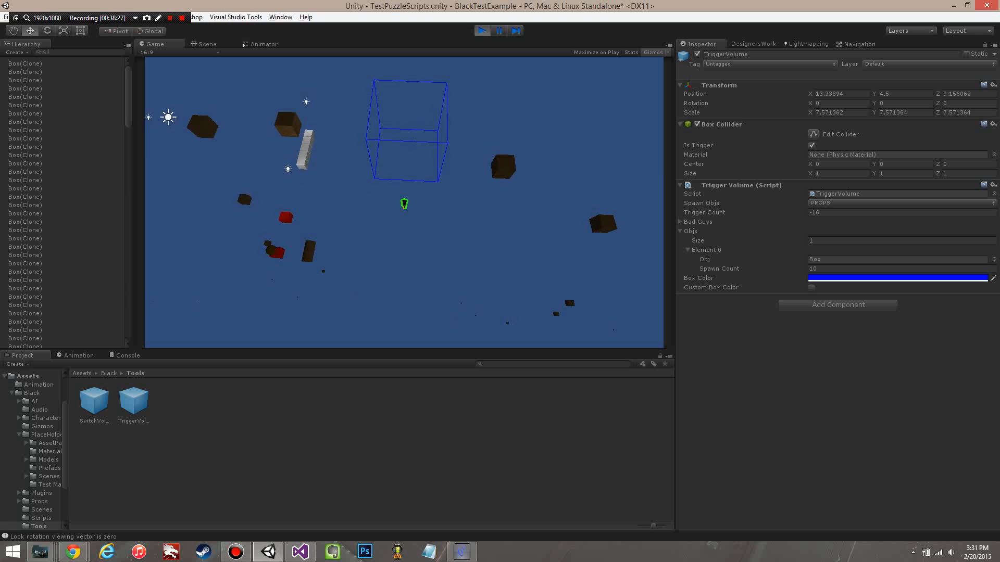
pyautogui.scroll(-5, 404, 202)
pyautogui.press('w')
pyautogui.press('s')
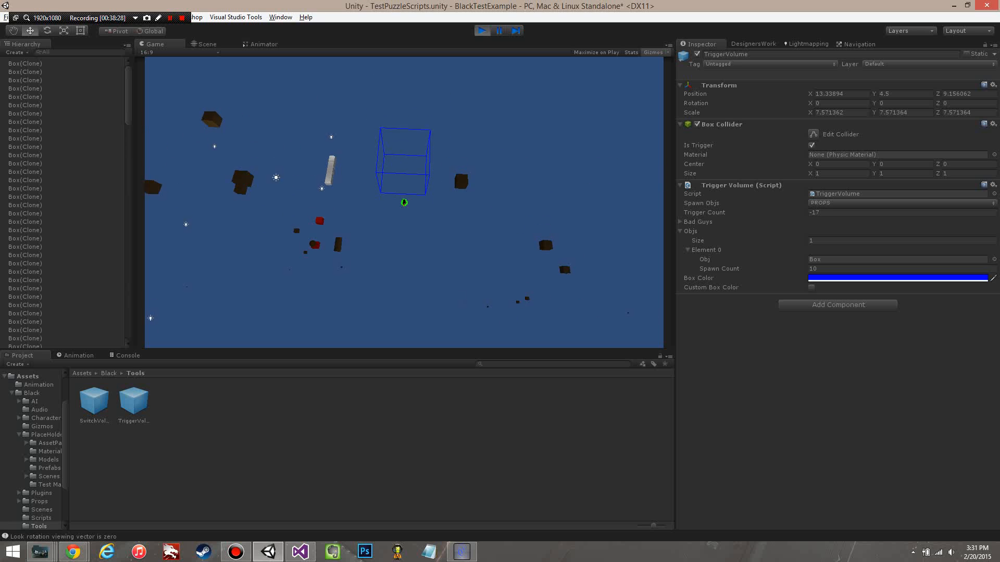
pyautogui.press('w')
pyautogui.scroll(2, 404, 203)
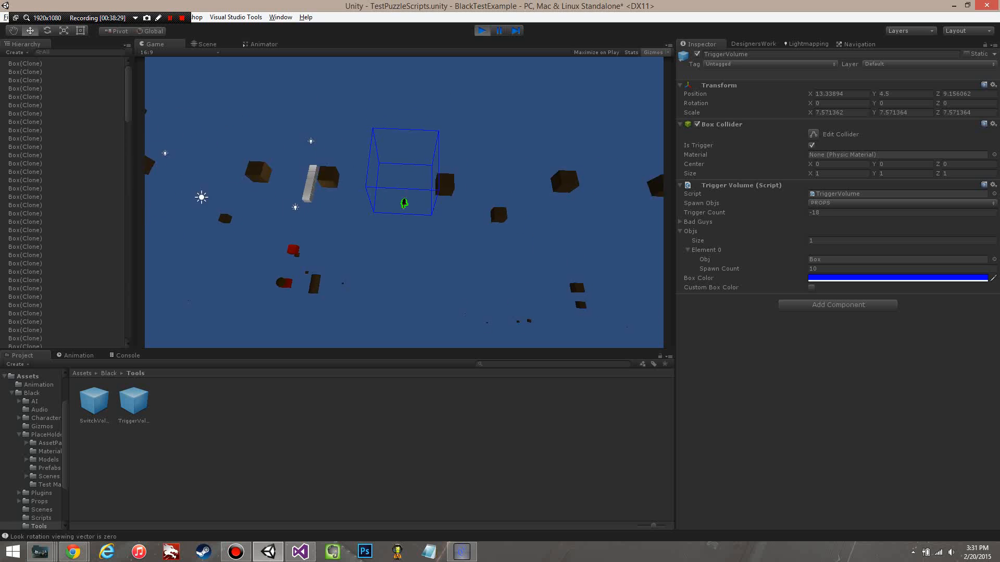
pyautogui.press('s')
pyautogui.scroll(-3, 404, 203)
pyautogui.press('w')
pyautogui.scroll(5, 404, 202)
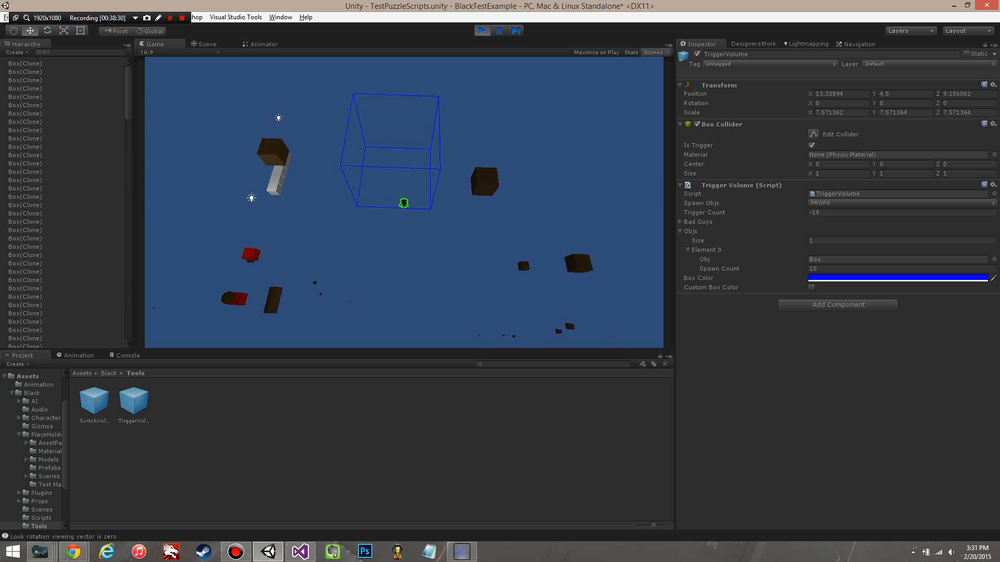
pyautogui.press('s')
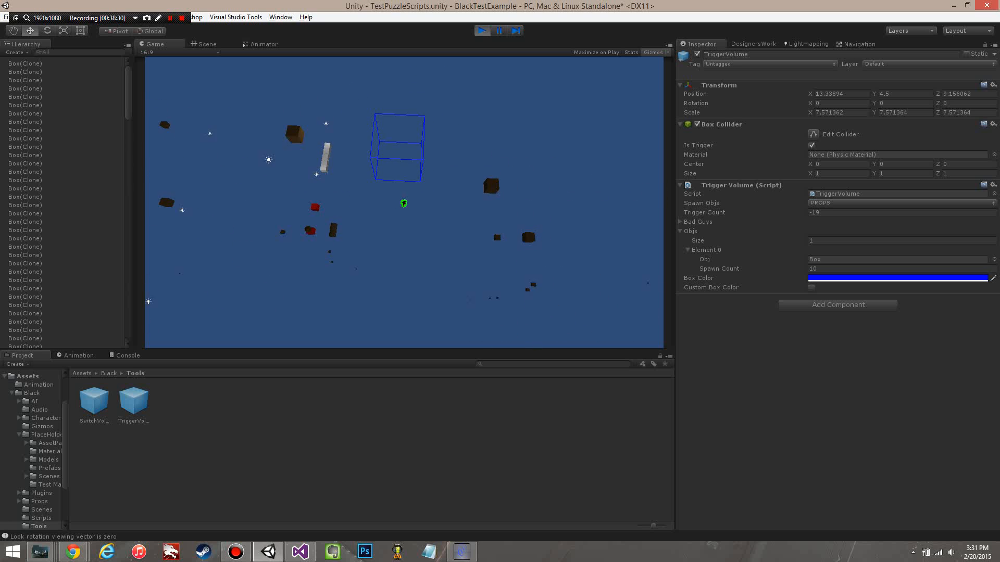
pyautogui.press('w')
pyautogui.press('s')
pyautogui.press('w')
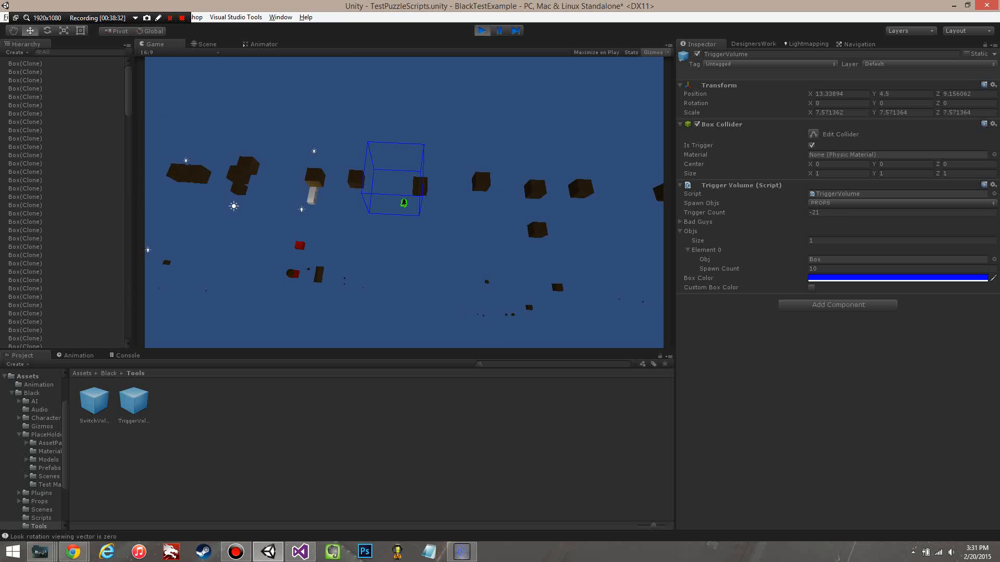
pyautogui.press('s')
pyautogui.press('w')
pyautogui.press('s')
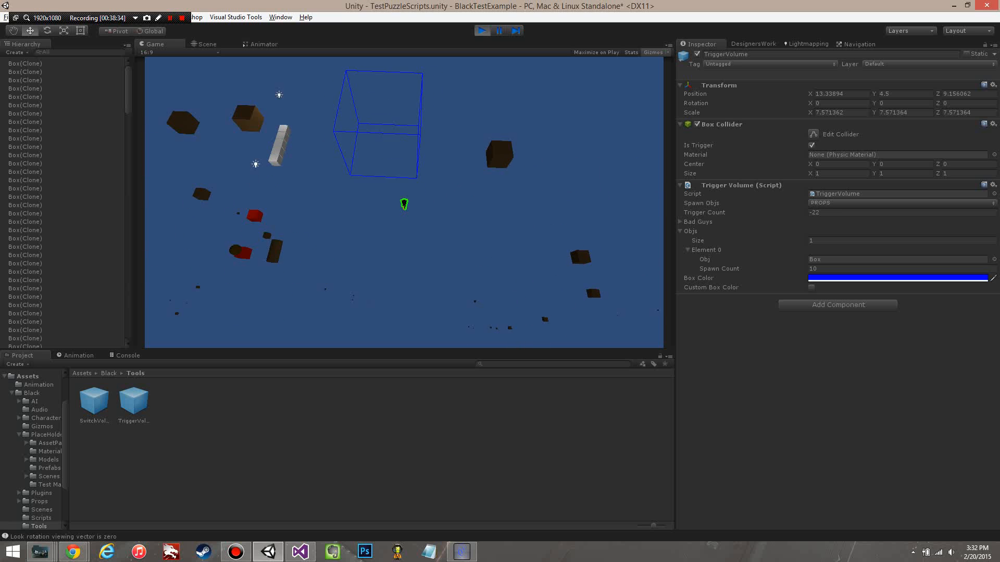
pyautogui.press('w')
pyautogui.press('s')
pyautogui.press('w')
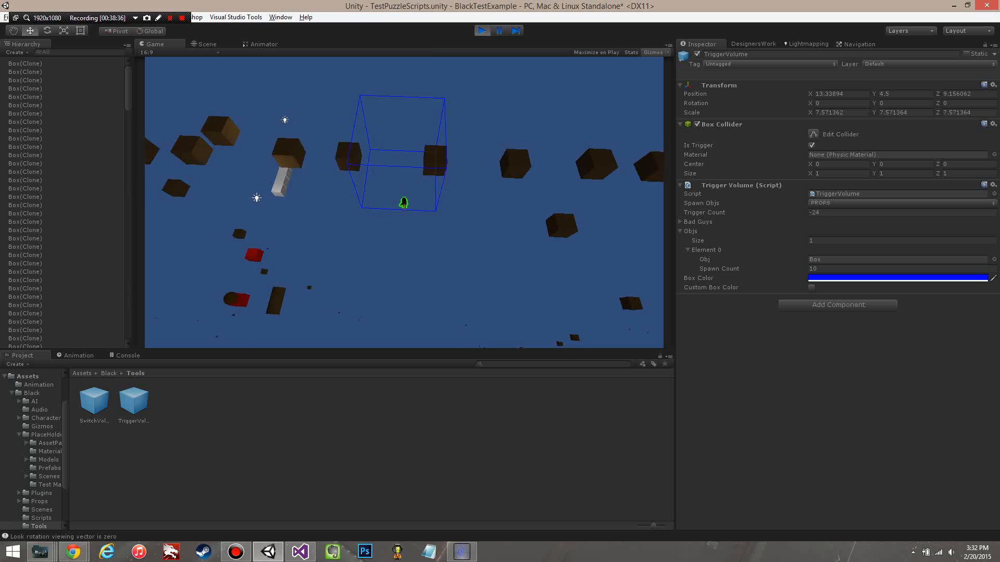
pyautogui.press('s')
pyautogui.press('w')
pyautogui.press('s')
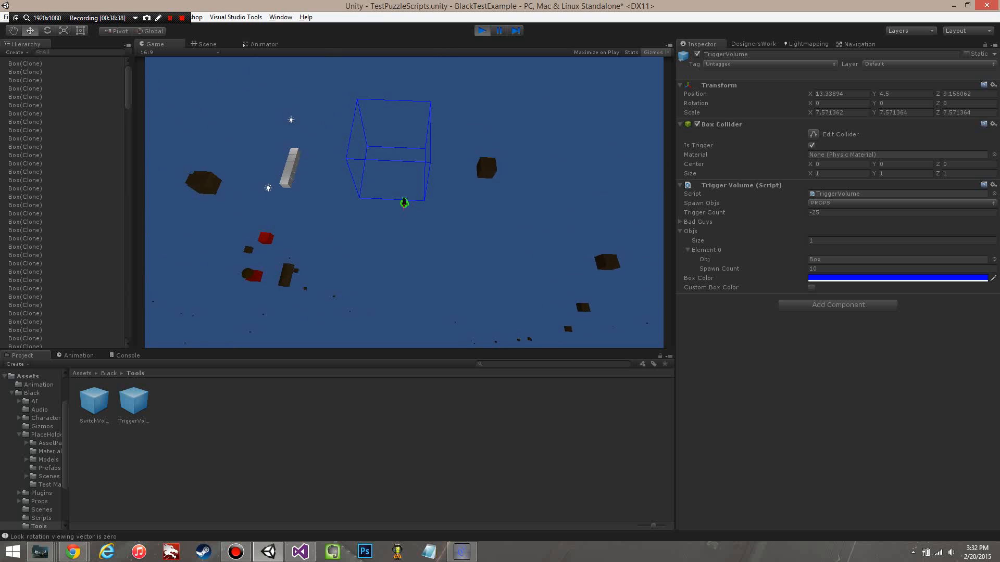
pyautogui.press('w')
pyautogui.press('s')
pyautogui.press('w')
pyautogui.press('s')
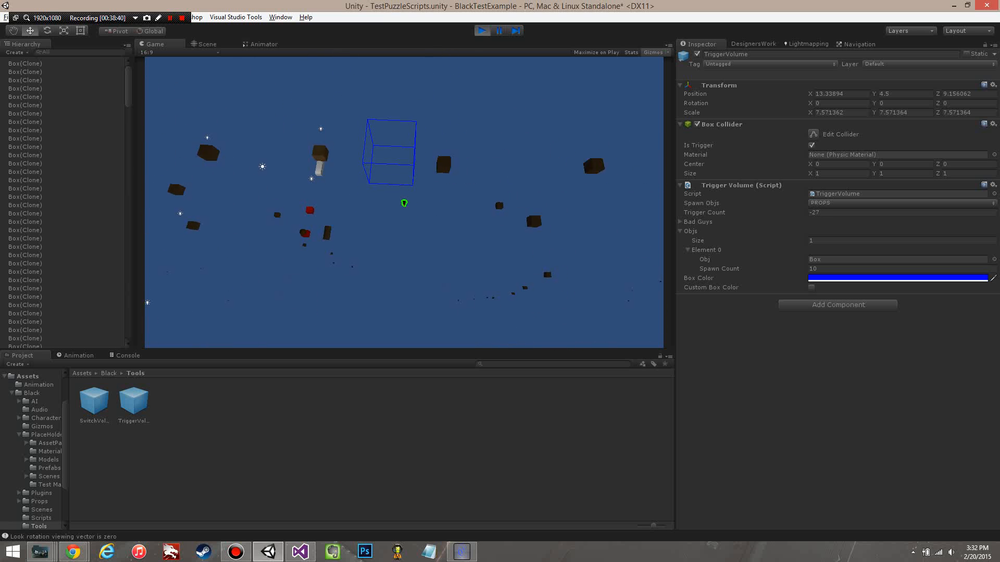
pyautogui.press('a')
pyautogui.press('w')
pyautogui.press('s')
pyautogui.press('w')
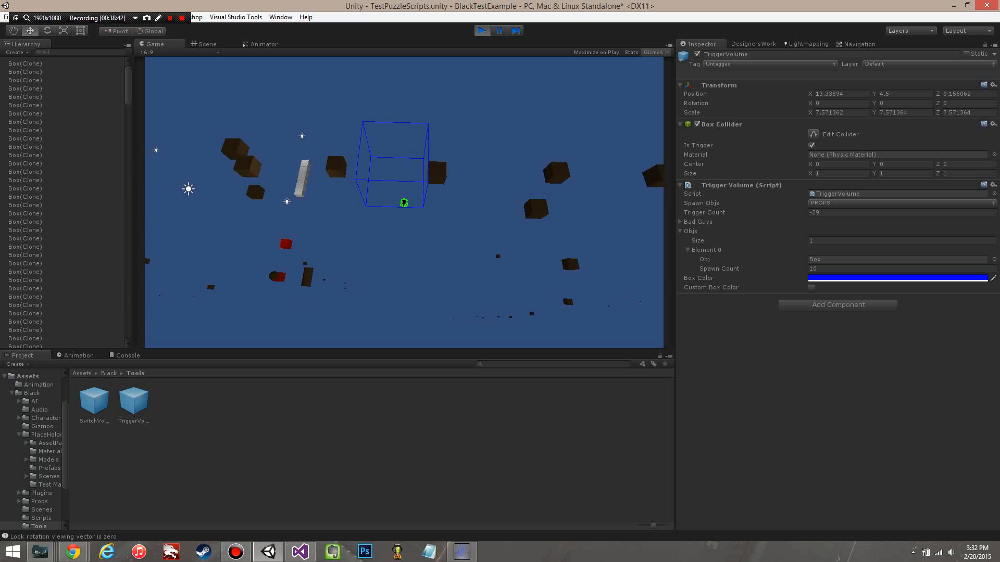
pyautogui.press('s')
pyautogui.press('w')
pyautogui.press('s')
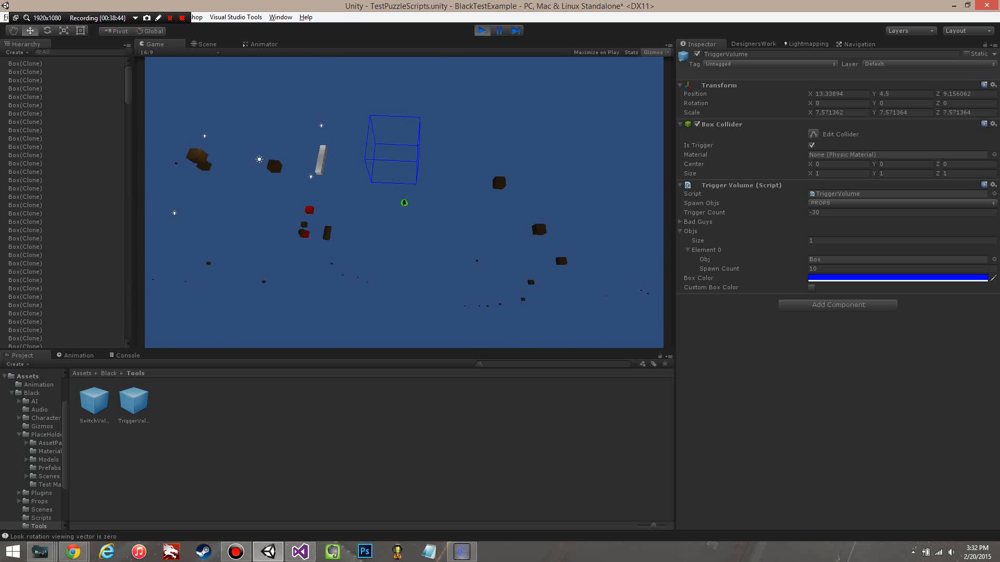
pyautogui.press('w')
pyautogui.press('s')
pyautogui.press('w')
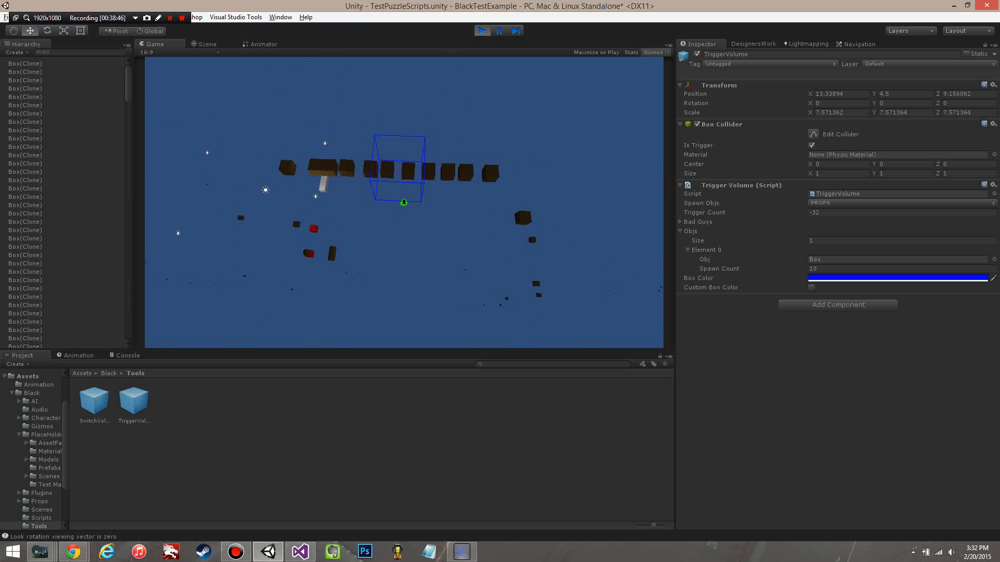
pyautogui.press('s')
pyautogui.press('w')
pyautogui.press('s')
pyautogui.press('w')
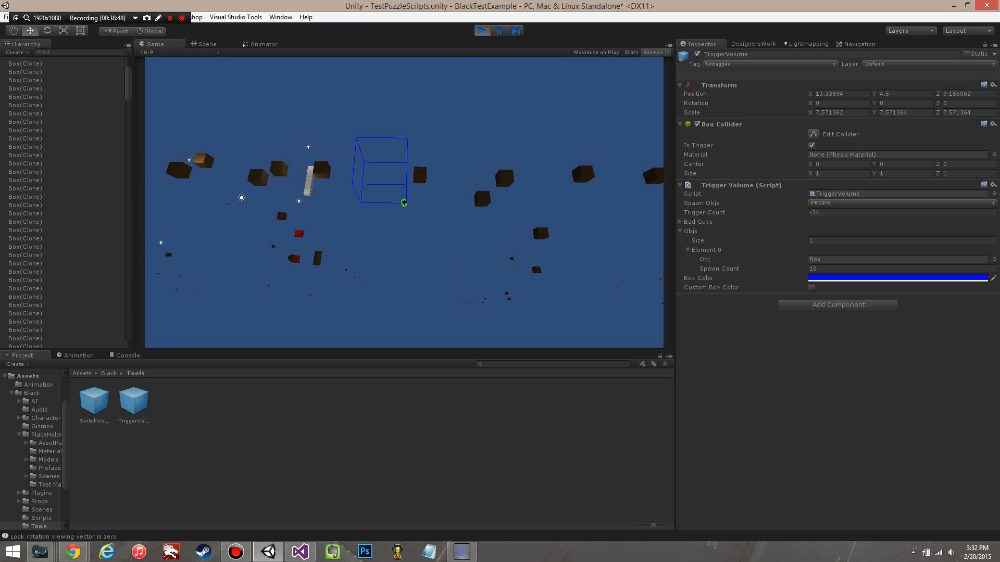
pyautogui.press('s')
pyautogui.press('w')
pyautogui.press('w')
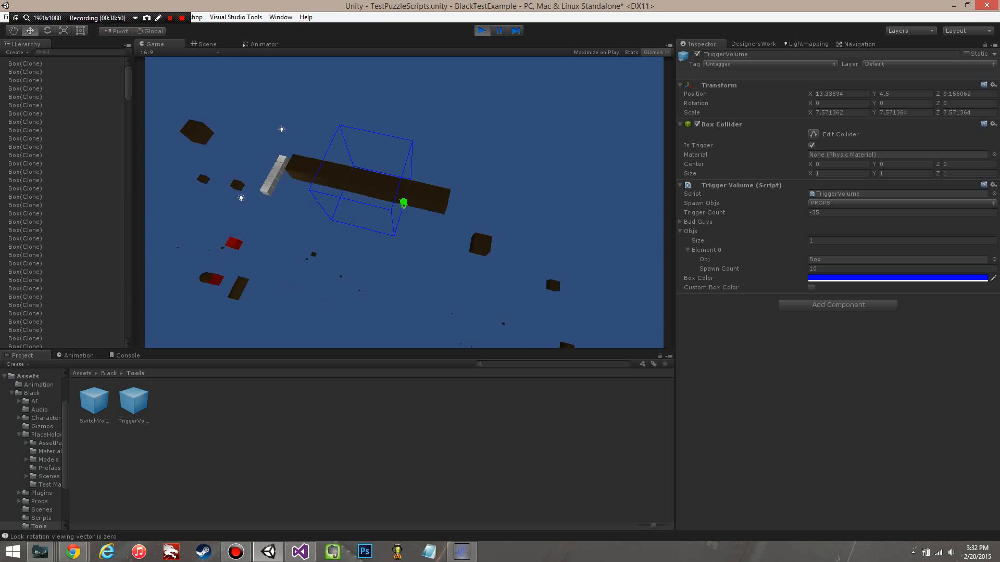
pyautogui.press('s')
pyautogui.press('w')
pyautogui.press('s')
pyautogui.press('w')
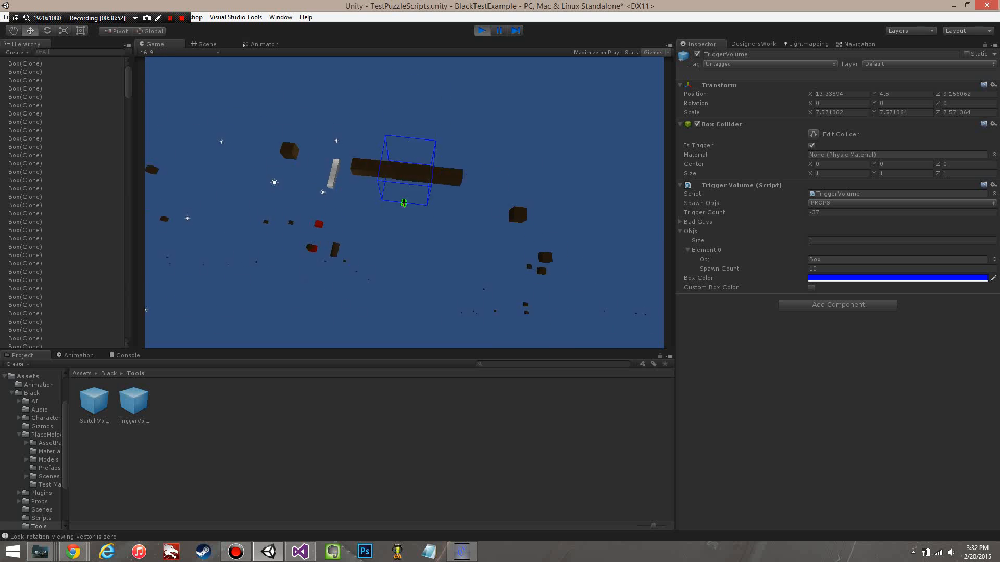
pyautogui.press('s')
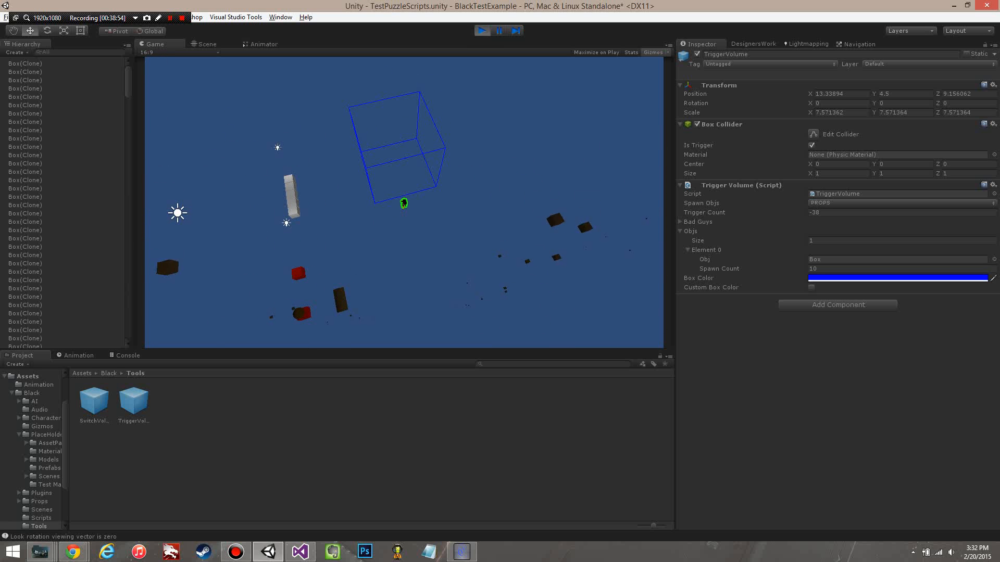
pyautogui.hotkey('ctrl', 'p')
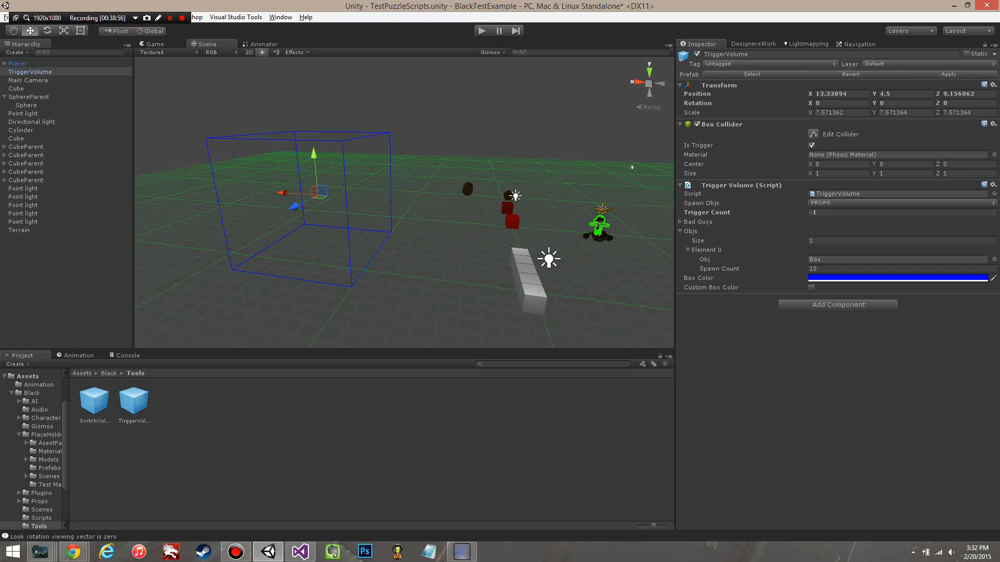
# Step: Collapse the TriggerVolume's Objs list, select the Player object and review its Tag options, and clear the selection
pyautogui.click(680, 232)
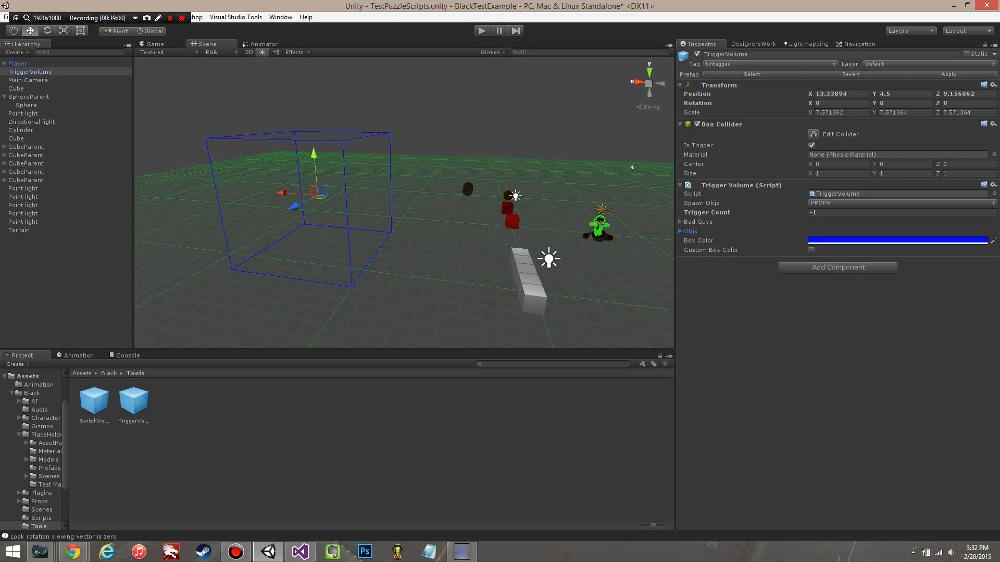
pyautogui.keyDown('alt'); pyautogui.moveTo(343, 308); pyautogui.dragTo(386, 273); pyautogui.keyUp('alt')
pyautogui.scroll(-8, 375, 261)
pyautogui.moveTo(267, 170)
pyautogui.keyDown('alt'); pyautogui.mouseDown()
pyautogui.moveTo(520, 276)
pyautogui.moveTo(525, 234)
pyautogui.moveTo(480, 248)
pyautogui.mouseUp(); pyautogui.keyUp('alt')
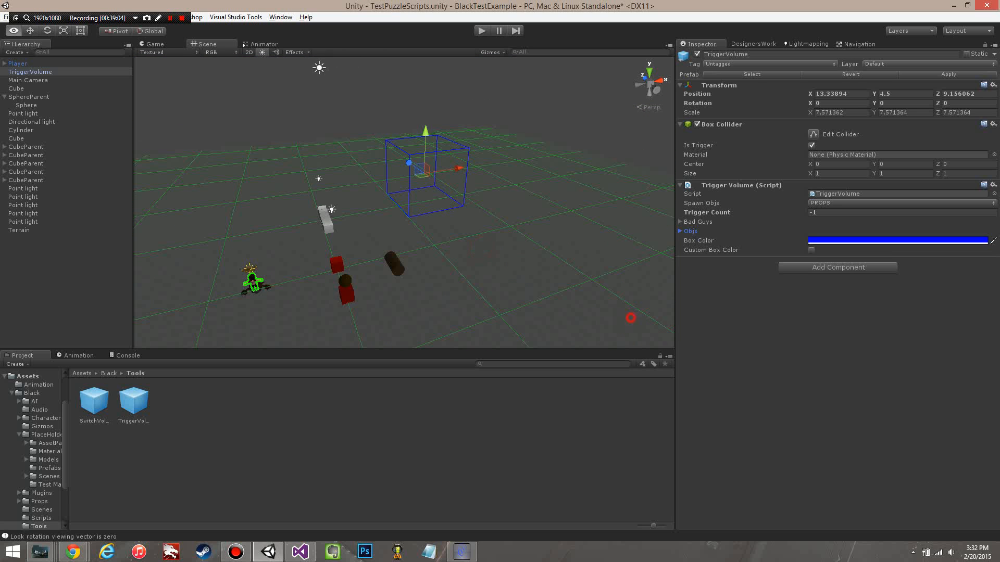
pyautogui.keyDown('alt'); pyautogui.moveTo(630, 317); pyautogui.dragTo(583, 294); pyautogui.keyUp('alt')
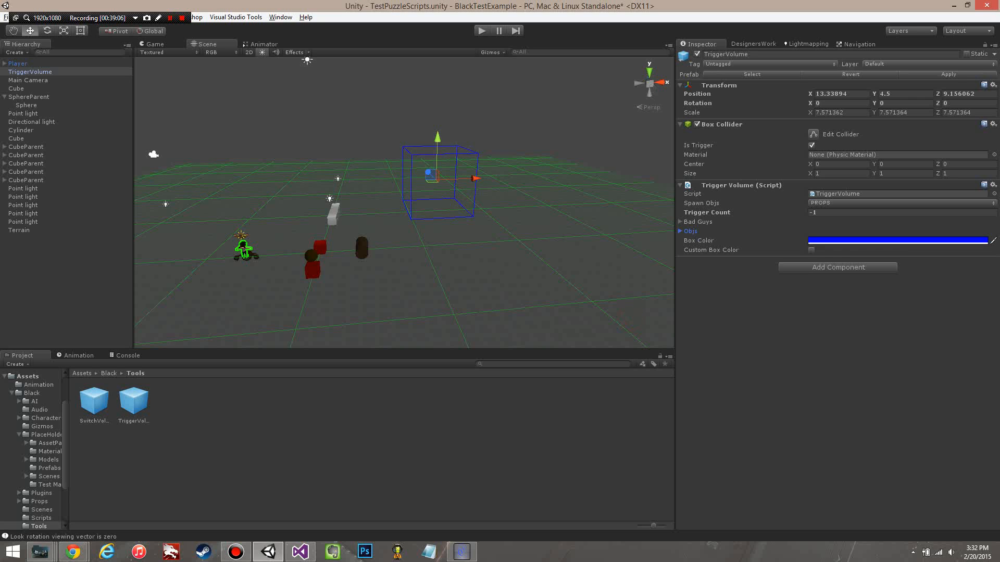
pyautogui.click(39, 65)
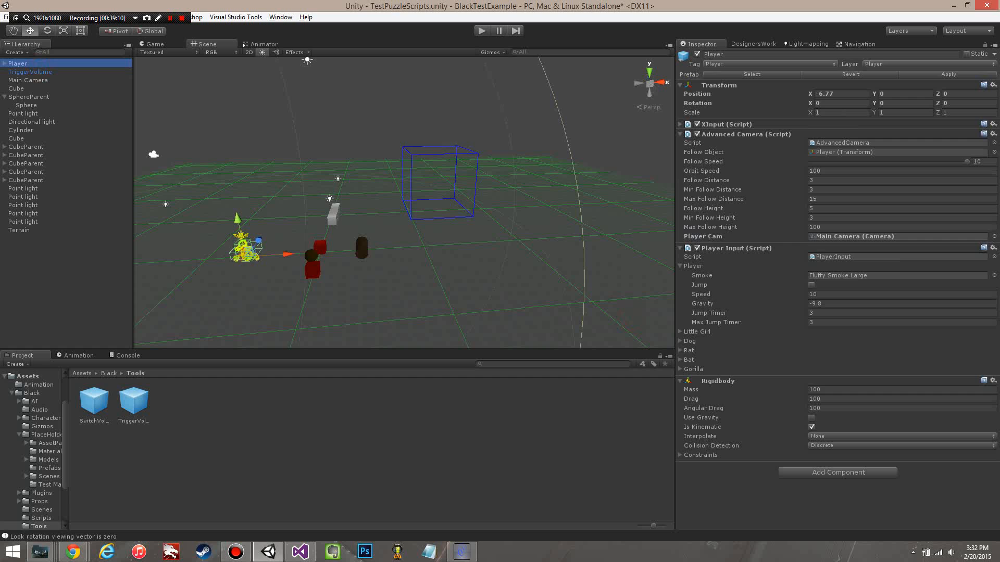
pyautogui.click(769, 64)
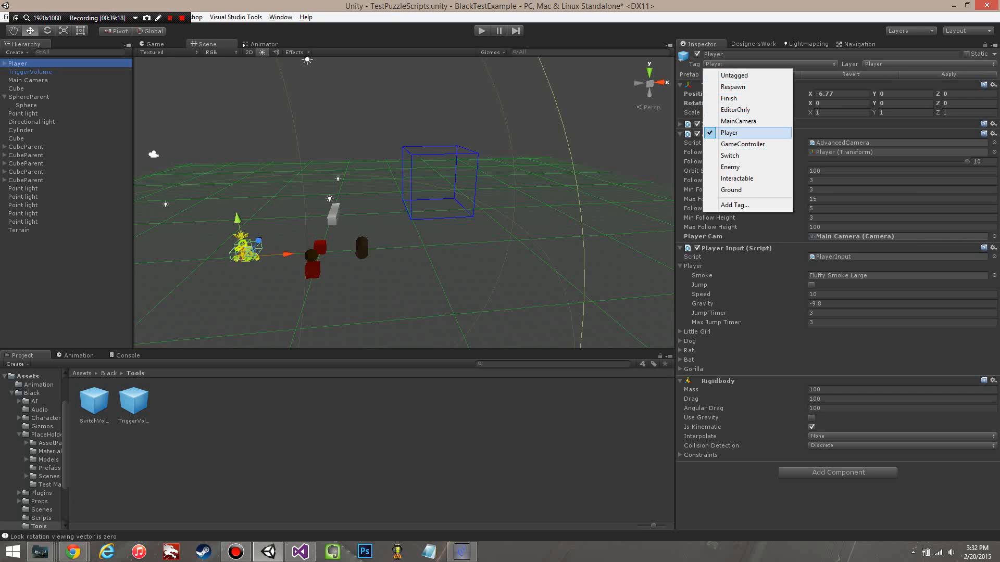
pyautogui.click(224, 107)
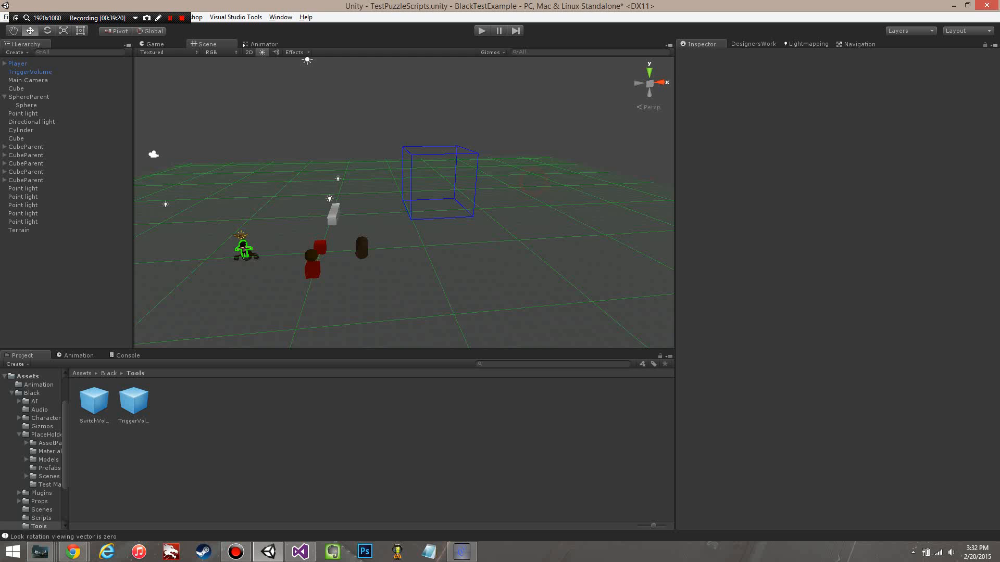
pyautogui.keyDown('alt'); pyautogui.moveTo(219, 101); pyautogui.dragTo(297, 158); pyautogui.keyUp('alt')
pyautogui.scroll(-4, 339, 197)
pyautogui.keyDown('alt'); pyautogui.moveTo(380, 236); pyautogui.dragTo(393, 219); pyautogui.keyUp('alt')
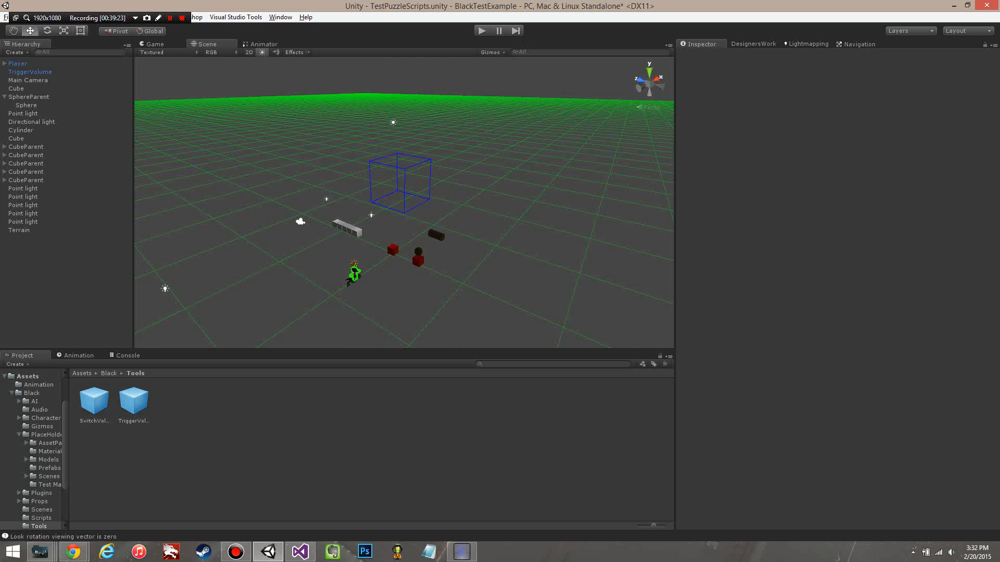
pyautogui.scroll(-4, 509, 196)
pyautogui.keyDown('alt'); pyautogui.moveTo(508, 197); pyautogui.dragTo(458, 227); pyautogui.keyUp('alt')
pyautogui.scroll(4, 521, 214)
pyautogui.scroll(-4, 459, 227)
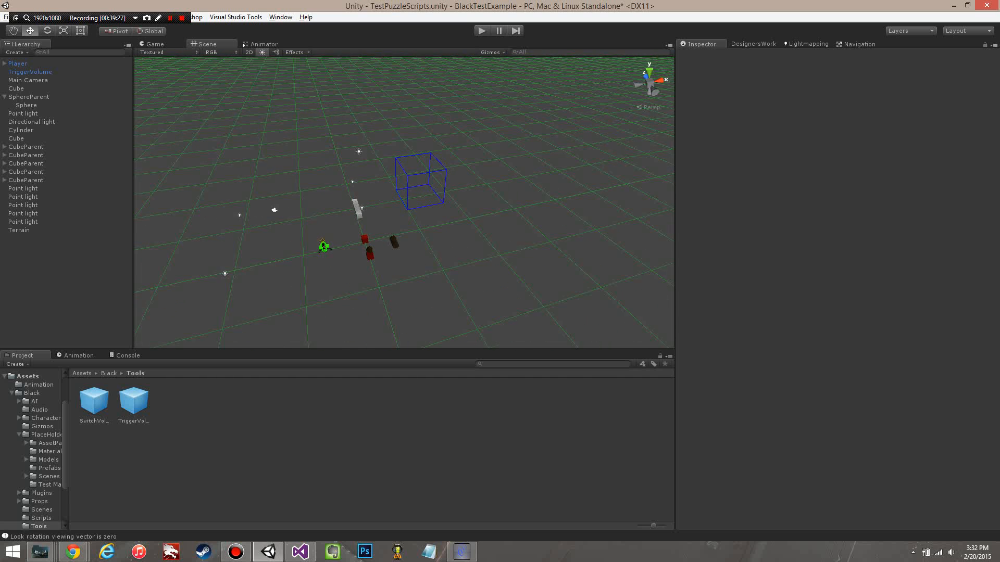
pyautogui.scroll(5, 458, 227)
pyautogui.scroll(-4, 458, 227)
pyautogui.moveTo(458, 227); pyautogui.dragTo(510, 217, button='middle')
pyautogui.scroll(4, 510, 217)
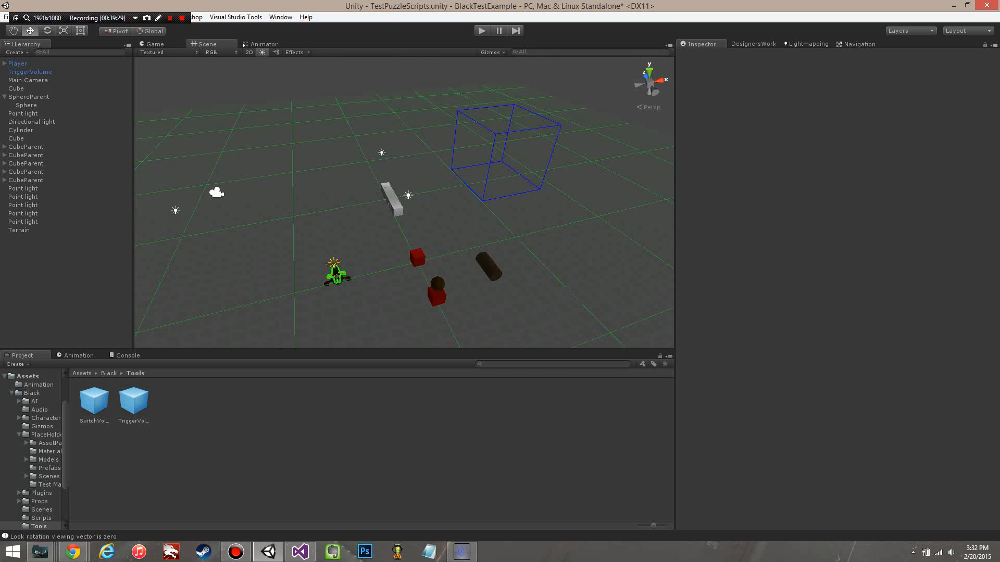
# Step: Delete the TriggerVolume from the scene and place the SwitchVolume prefab from the Tools folder in its place
pyautogui.scroll(-2, 404, 202)
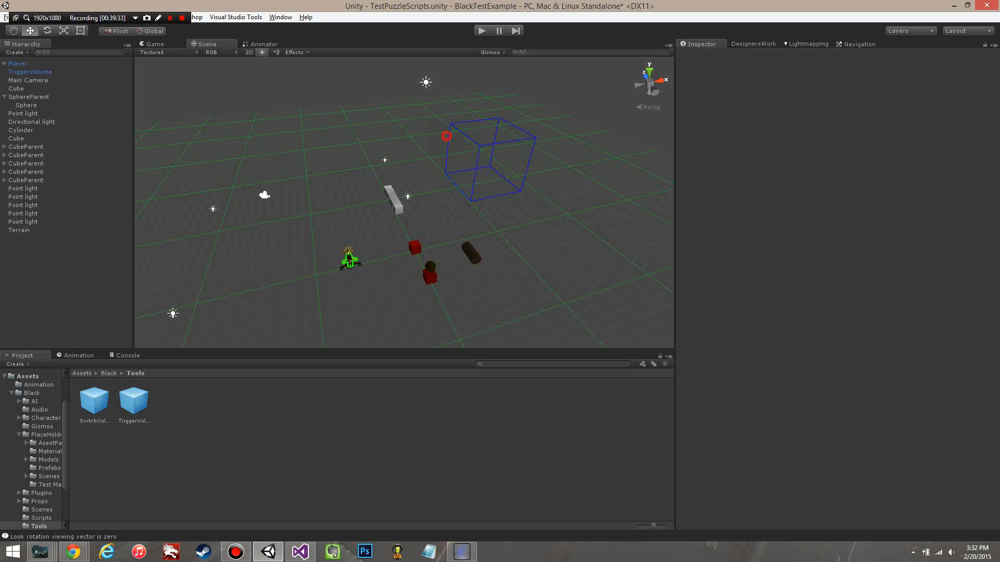
pyautogui.click(446, 136)
pyautogui.press('Delete')
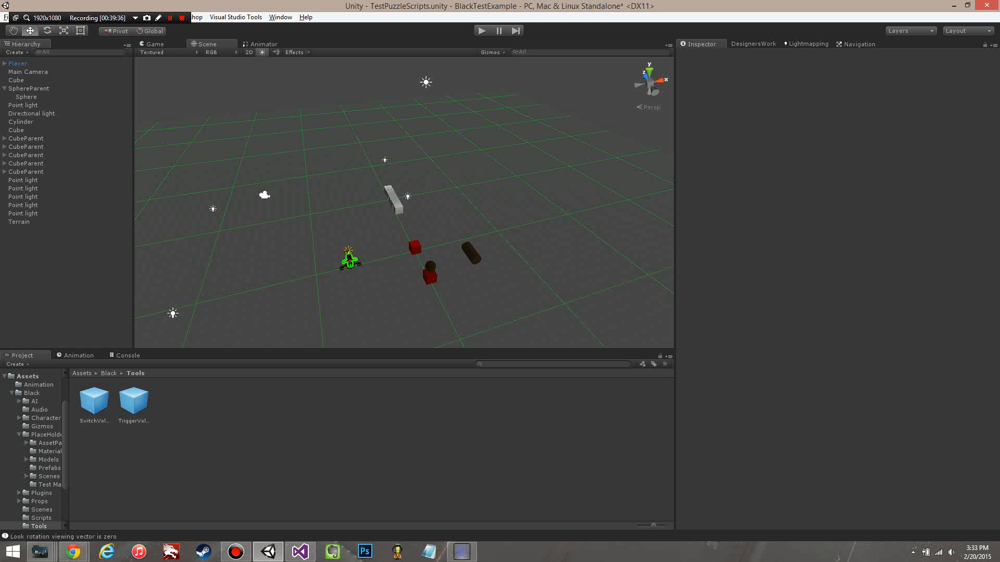
pyautogui.click(94, 401)
pyautogui.moveTo(94, 401); pyautogui.dragTo(437, 153)
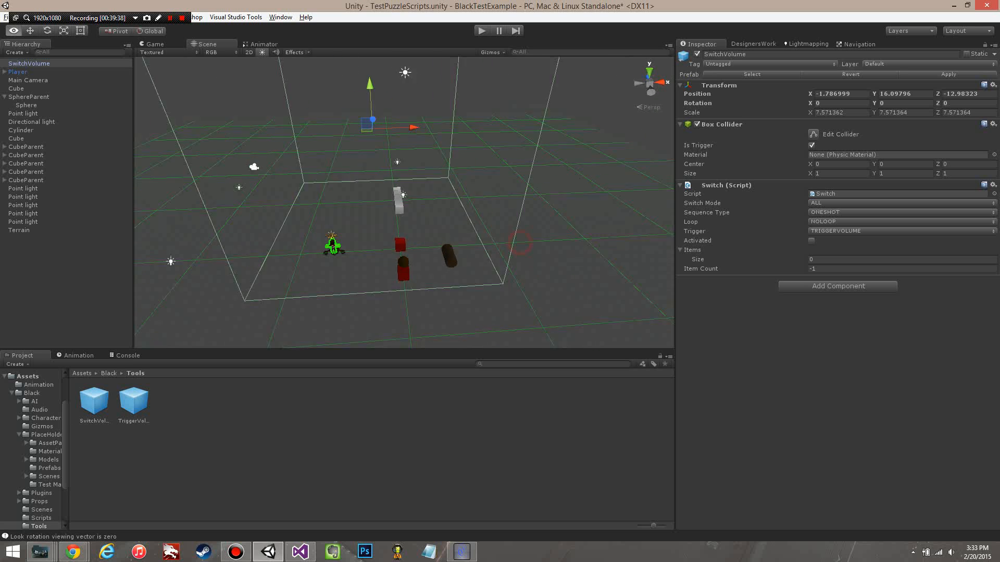
# Step: Set the SwitchVolume's Y position to 4.5 and move it to about X 12.33 and Z 9.52
pyautogui.scroll(-8, 438, 153)
pyautogui.click(909, 94)
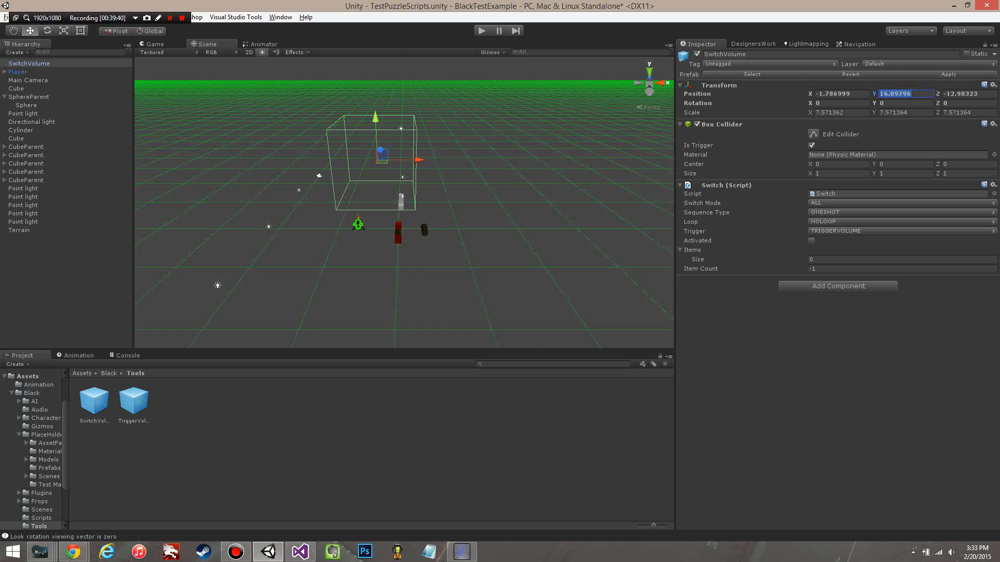
pyautogui.write('4.5')
pyautogui.keyDown('alt'); pyautogui.moveTo(476, 341); pyautogui.dragTo(475, 262); pyautogui.keyUp('alt')
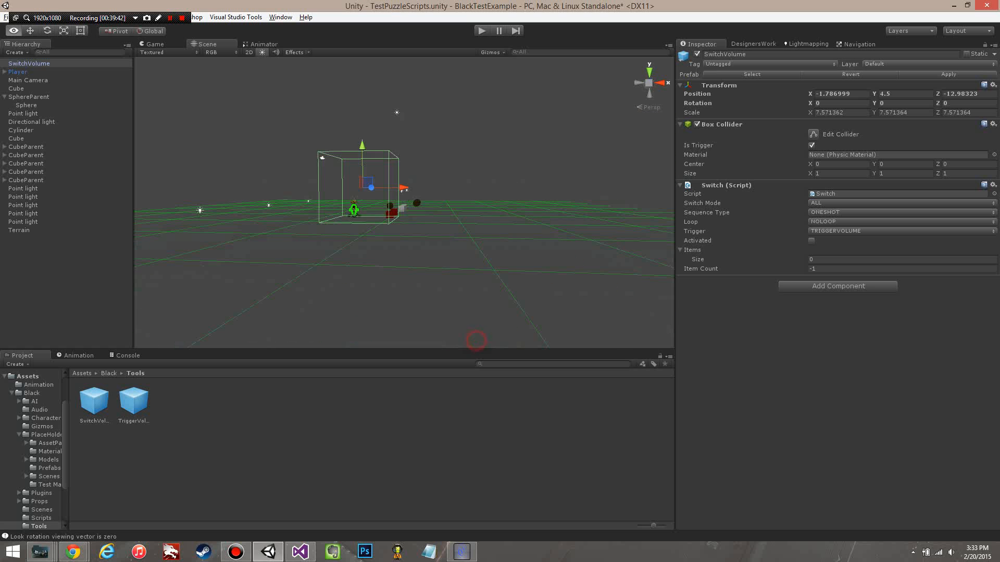
pyautogui.moveTo(403, 188); pyautogui.dragTo(885, 333)
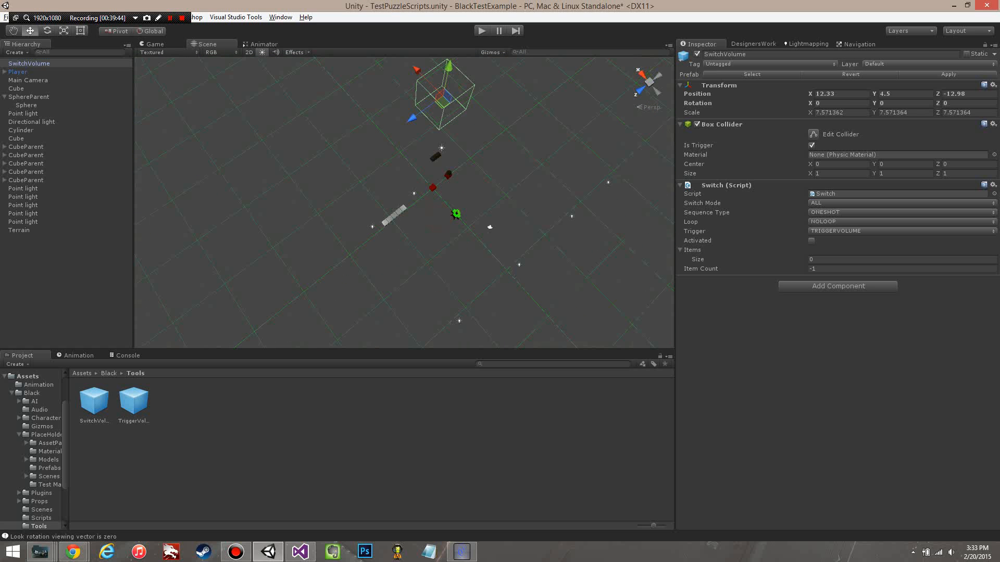
pyautogui.moveTo(413, 116); pyautogui.dragTo(323, 151)
pyautogui.scroll(4, 323, 151)
pyautogui.moveTo(323, 151); pyautogui.dragTo(390, 154, button='middle')
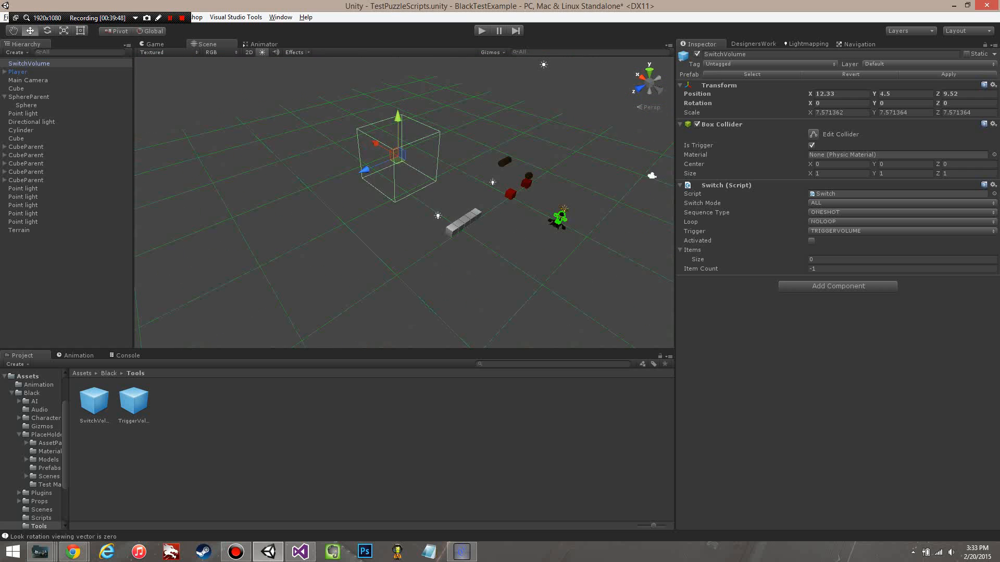
# Step: Review the Trigger options of the SwitchVolume's Switch script and keep TRIGGERVOLUME selected
pyautogui.scroll(5, 382, 228)
pyautogui.keyDown('alt'); pyautogui.moveTo(382, 227); pyautogui.dragTo(399, 160); pyautogui.keyUp('alt')
pyautogui.scroll(-2, 397, 182)
pyautogui.scroll(3, 399, 161)
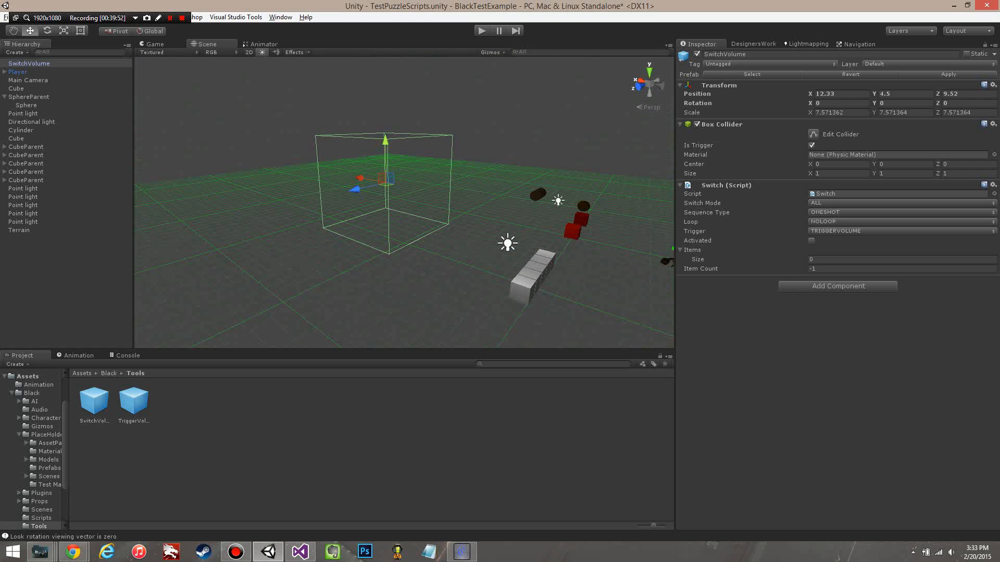
pyautogui.keyDown('alt'); pyautogui.moveTo(275, 239); pyautogui.dragTo(411, 248); pyautogui.keyUp('alt')
pyautogui.moveTo(411, 247); pyautogui.dragTo(377, 247, button='middle')
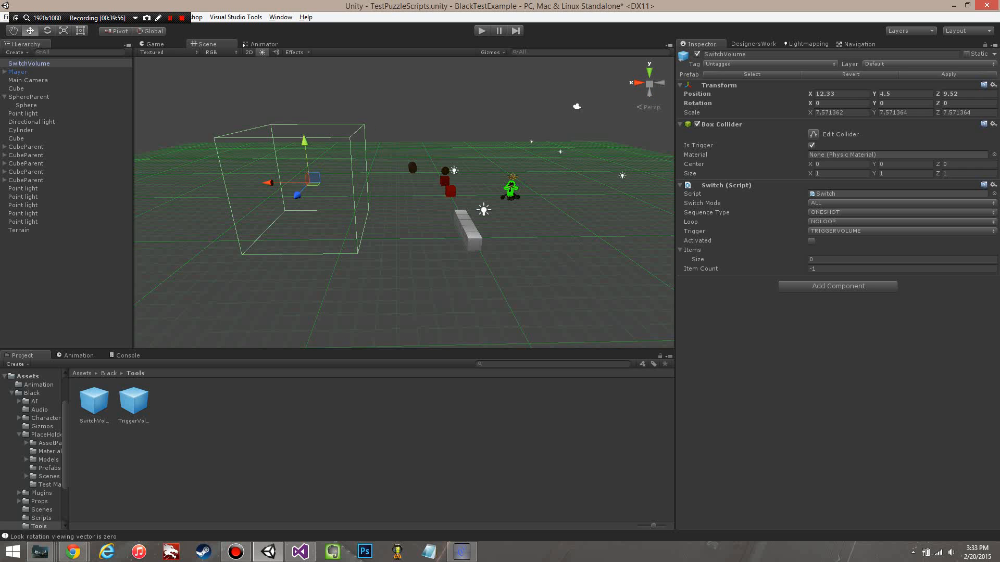
pyautogui.click(835, 232)
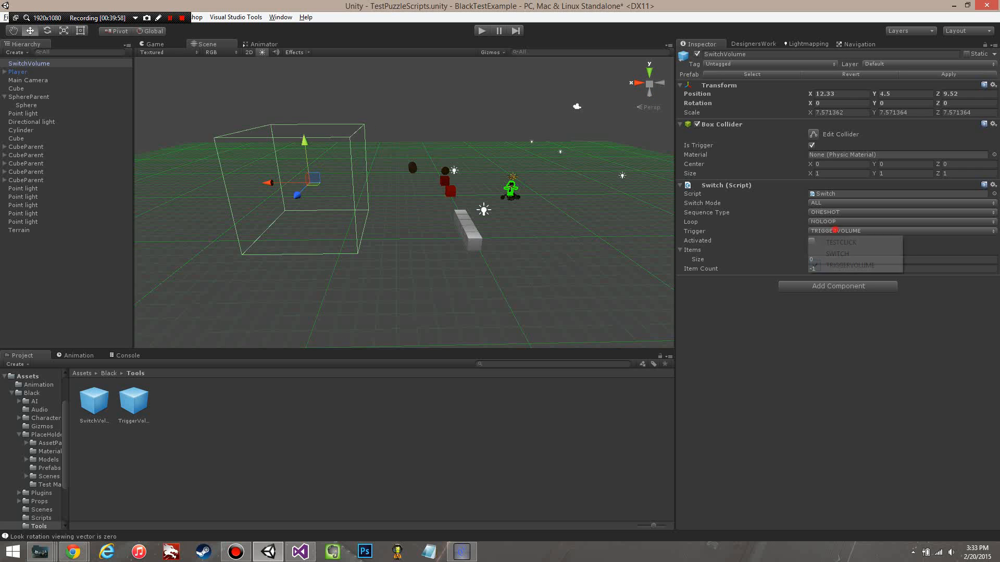
pyautogui.click(803, 346)
pyautogui.click(835, 231)
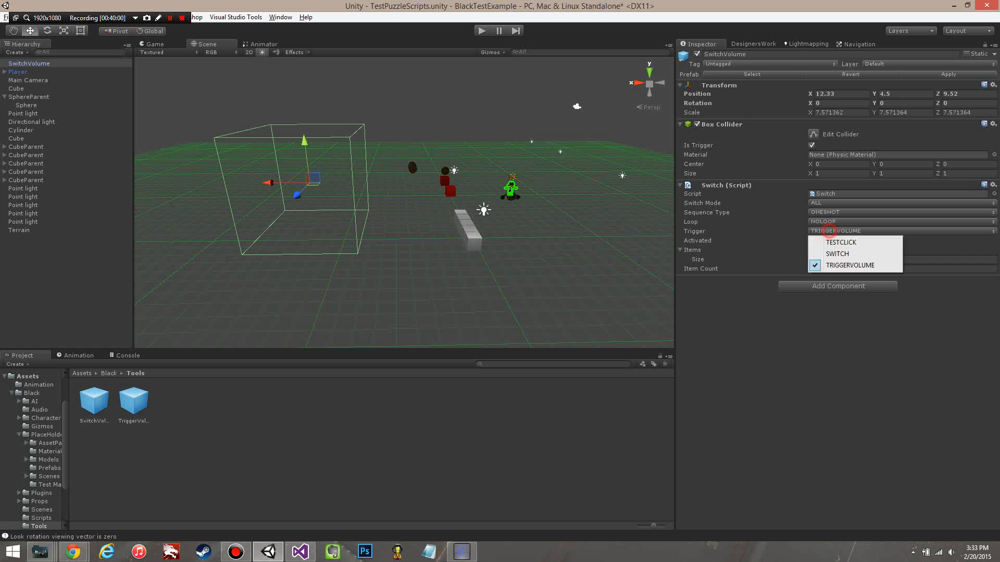
pyautogui.click(849, 265)
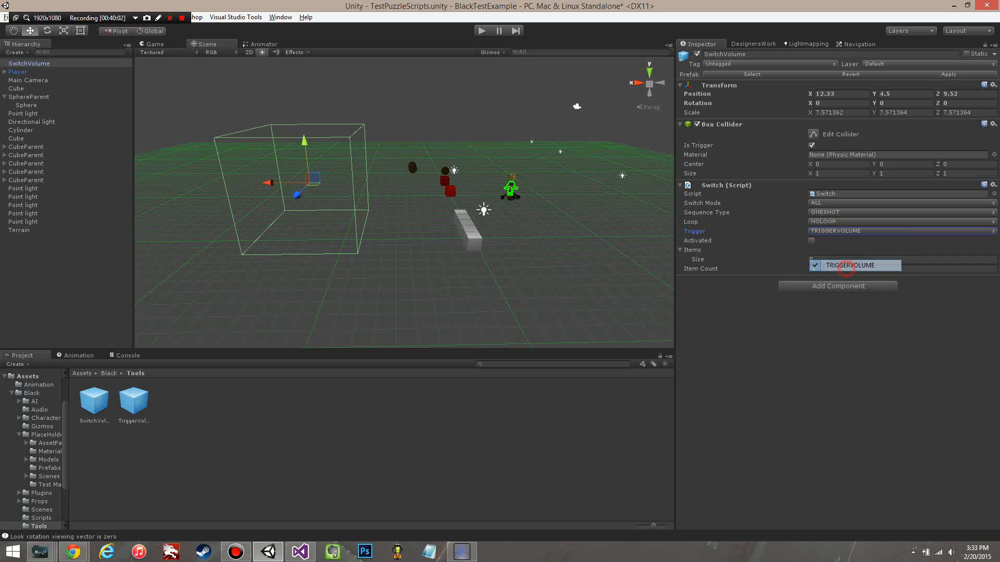
pyautogui.click(835, 231)
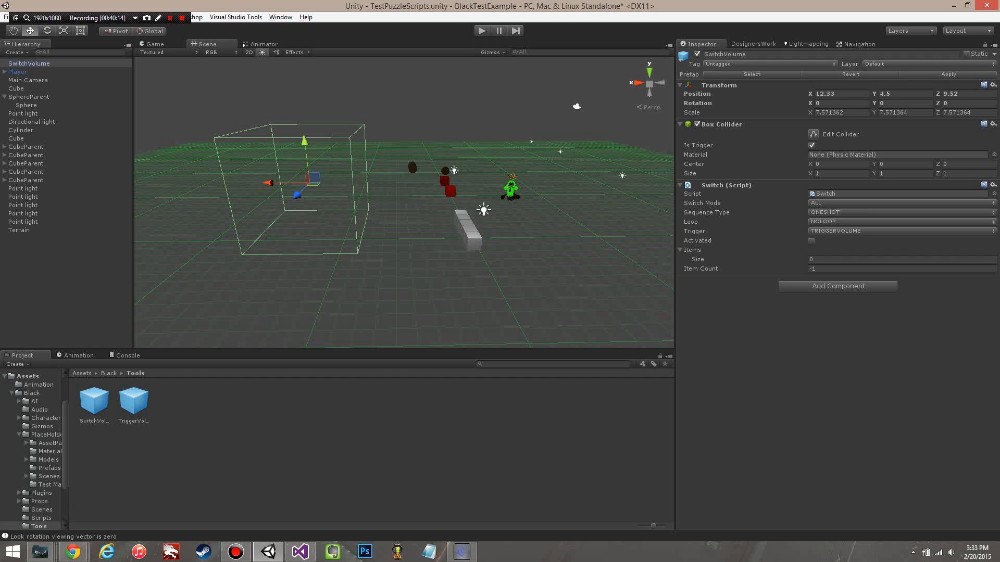
# Step: Set the size of the SwitchVolume's Items list to 5
pyautogui.click(837, 259)
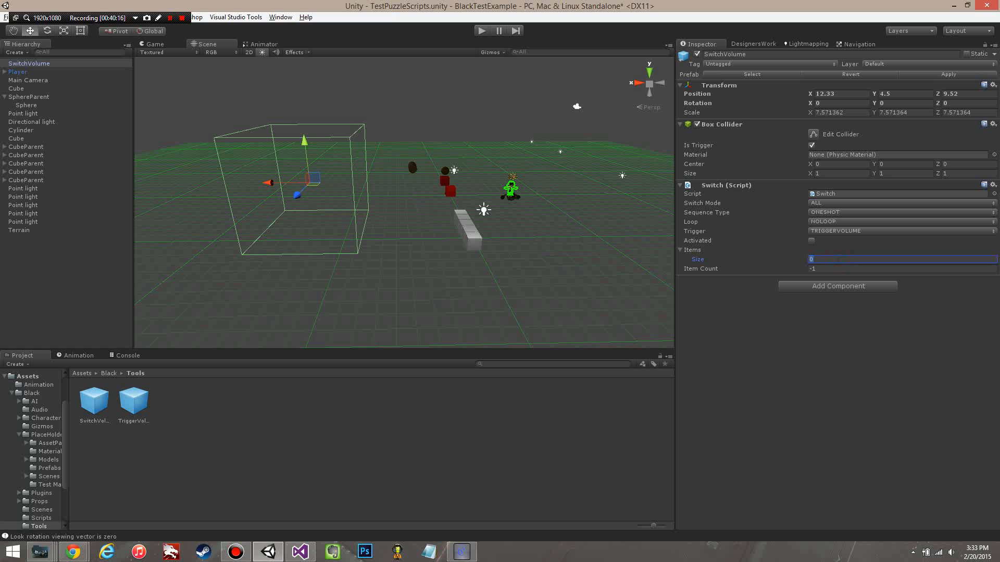
pyautogui.press('Return')
pyautogui.write('5')
pyautogui.press('Return')
# Step: Assign the first four CubeParent objects to the Item fields of Elements 0 to 3 in the SwitchVolume's Items list
pyautogui.keyDown('alt'); pyautogui.moveTo(598, 250); pyautogui.dragTo(359, 226); pyautogui.keyUp('alt')
pyautogui.moveTo(359, 227); pyautogui.dragTo(271, 149, button='middle')
pyautogui.scroll(4, 271, 148)
pyautogui.moveTo(396, 203); pyautogui.dragTo(367, 204, button='middle')
pyautogui.scroll(-3, 367, 204)
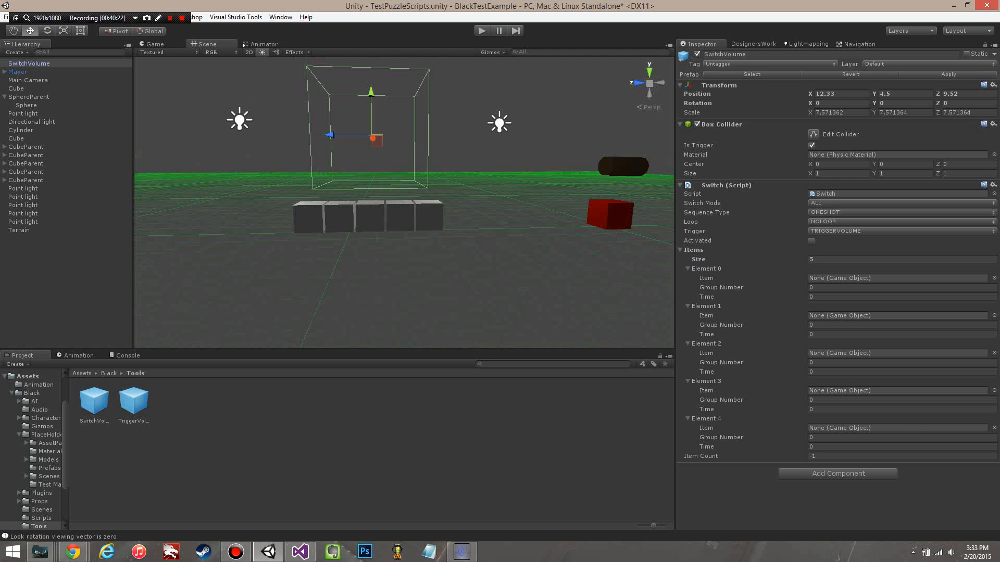
pyautogui.moveTo(26, 146); pyautogui.dragTo(859, 278)
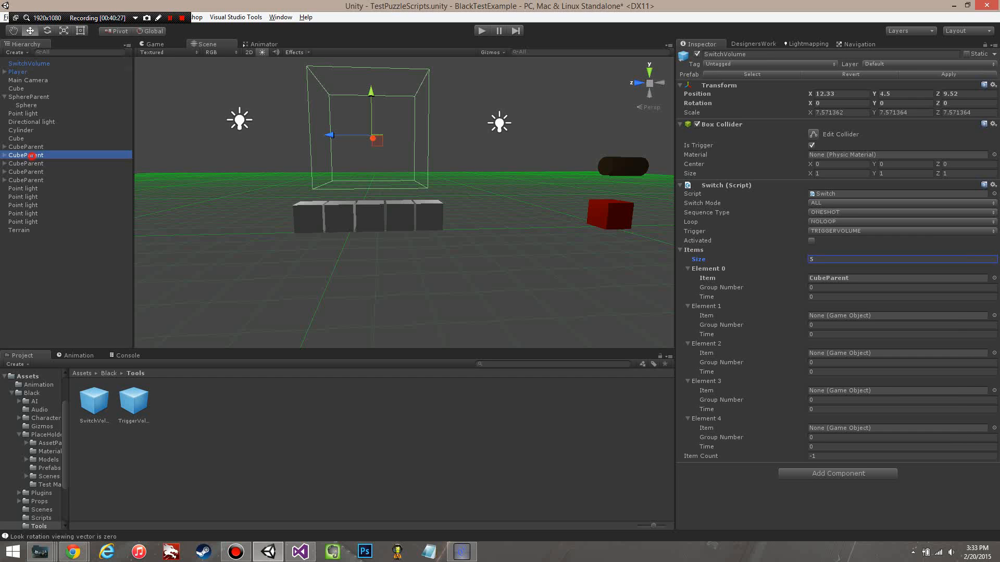
pyautogui.moveTo(26, 155); pyautogui.dragTo(859, 315)
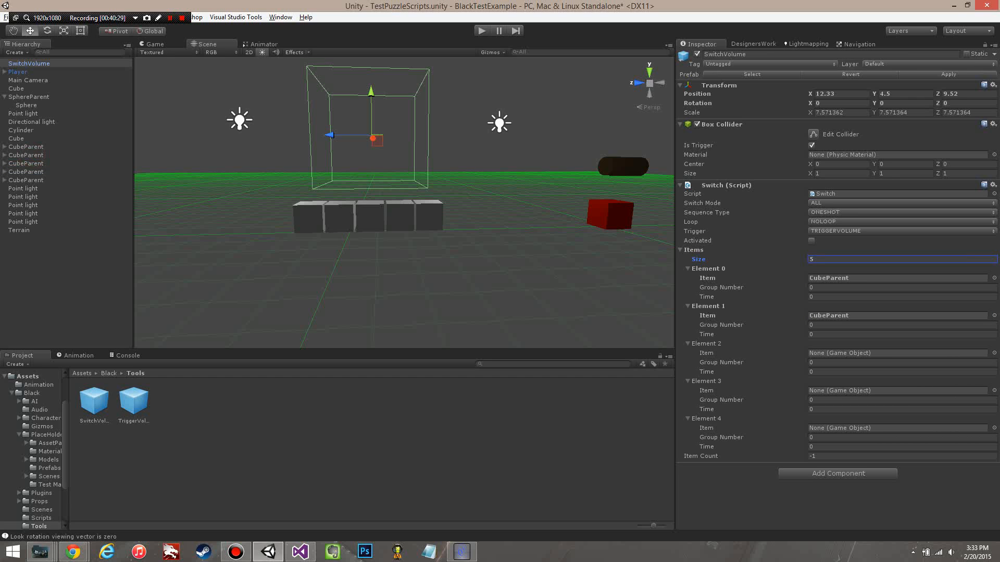
pyautogui.moveTo(26, 164); pyautogui.dragTo(859, 353)
pyautogui.moveTo(26, 172)
pyautogui.mouseDown()
pyautogui.moveTo(859, 391)
pyautogui.moveTo(32, 173)
pyautogui.moveTo(468, 302)
pyautogui.moveTo(28, 174)
pyautogui.mouseUp()
pyautogui.click(29, 63)
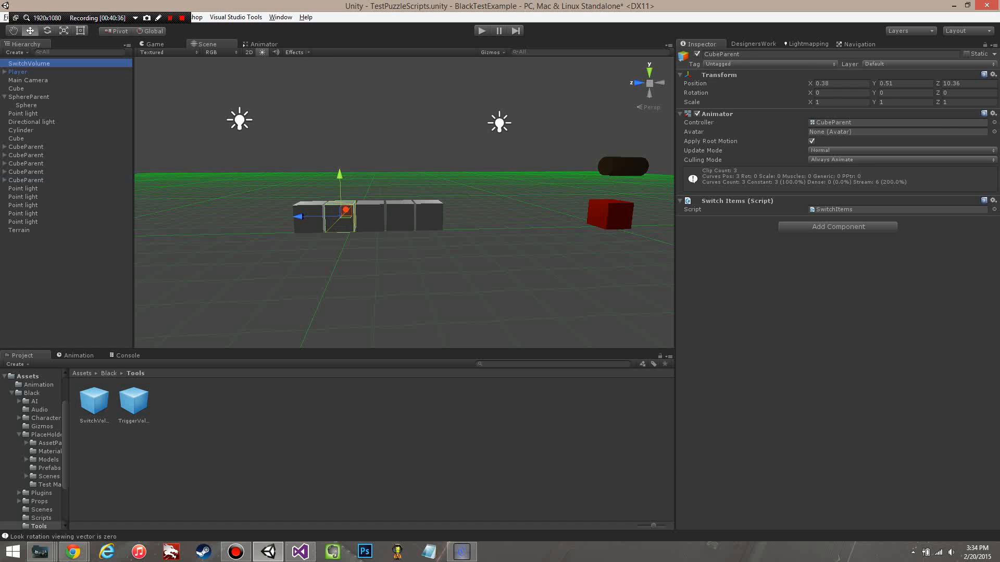
pyautogui.click(29, 88)
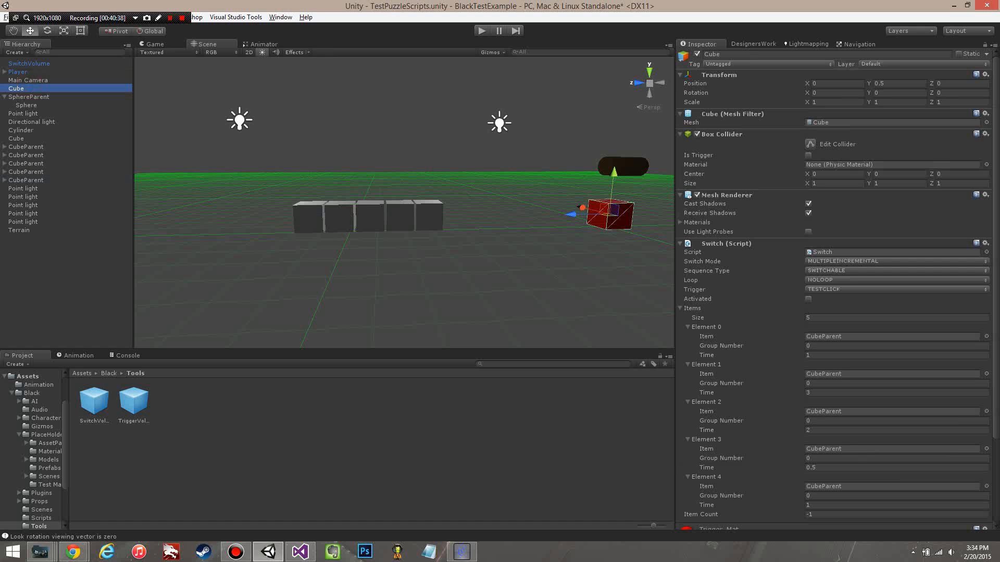
pyautogui.moveTo(28, 180); pyautogui.dragTo(859, 486)
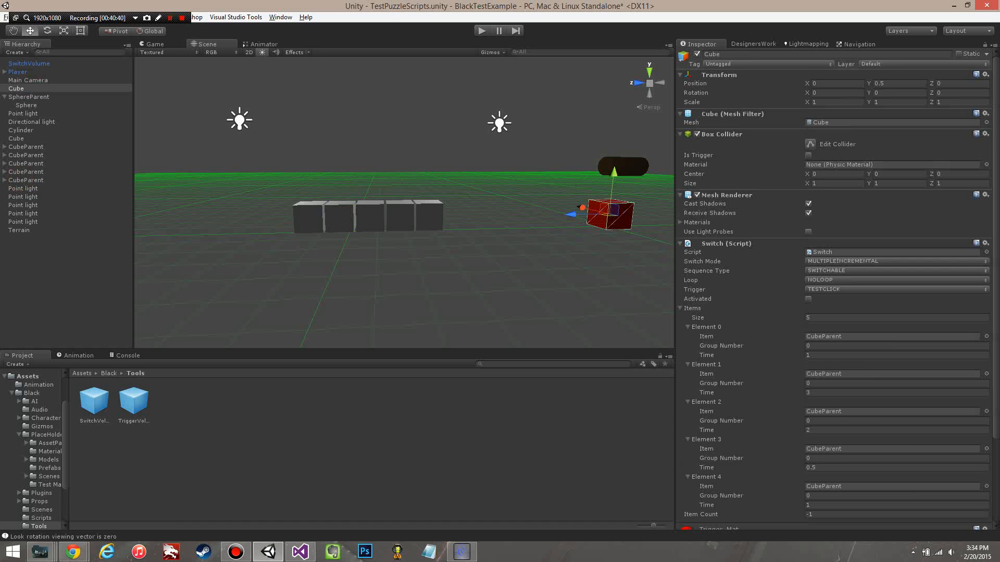
pyautogui.scroll(-4, 859, 486)
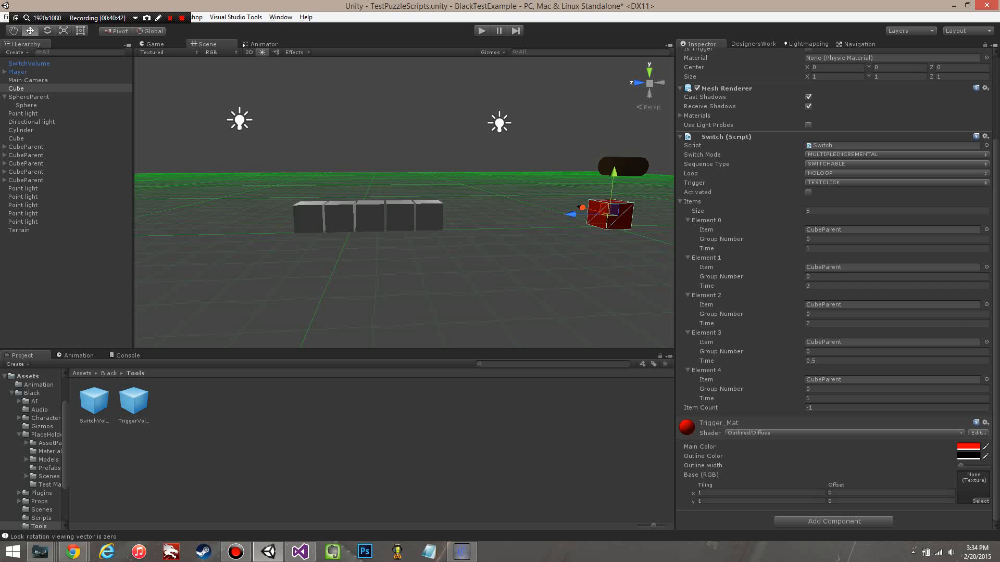
pyautogui.moveTo(30, 177); pyautogui.dragTo(885, 379)
pyautogui.click(850, 247)
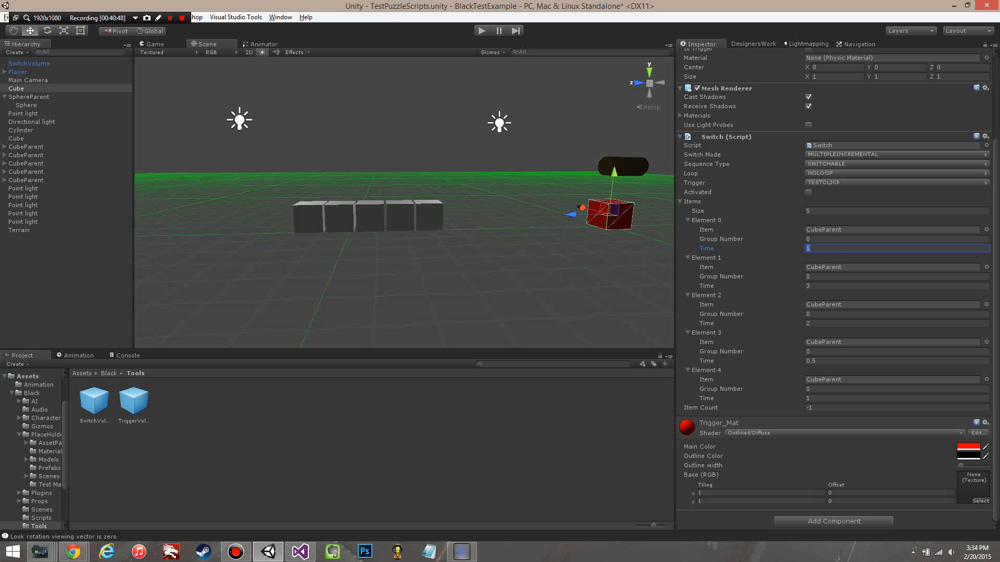
# Step: Select the SwitchVolume and assign the last CubeParent object as the Item of Element 4
pyautogui.click(29, 63)
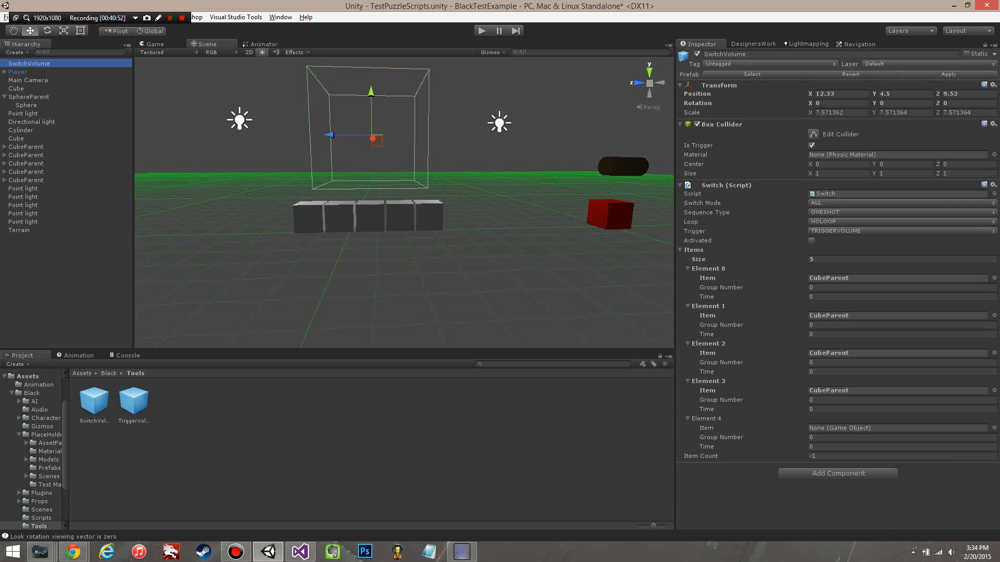
pyautogui.moveTo(26, 180); pyautogui.dragTo(885, 428)
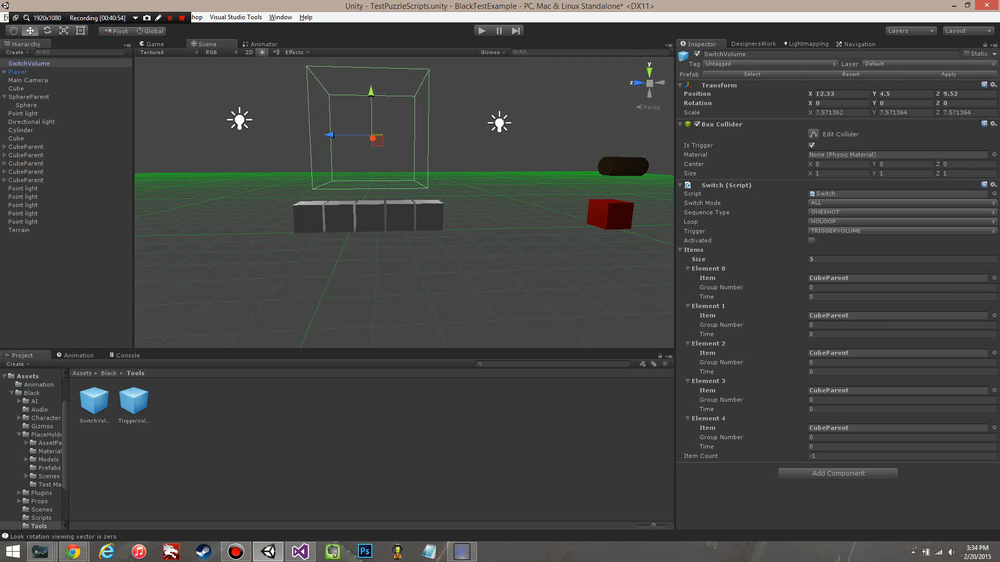
# Step: Set the SwitchVolume's Sequence Type to SWITCHABLE and its Switch Mode to INCREMENTAL
pyautogui.keyDown('alt'); pyautogui.moveTo(365, 182); pyautogui.dragTo(453, 239); pyautogui.keyUp('alt')
pyautogui.scroll(-5, 453, 240)
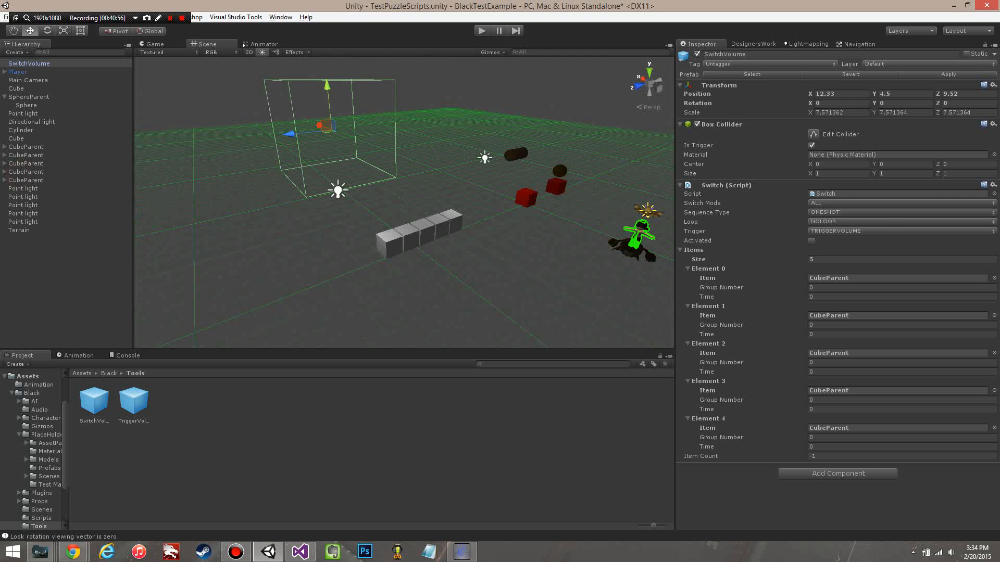
pyautogui.click(843, 212)
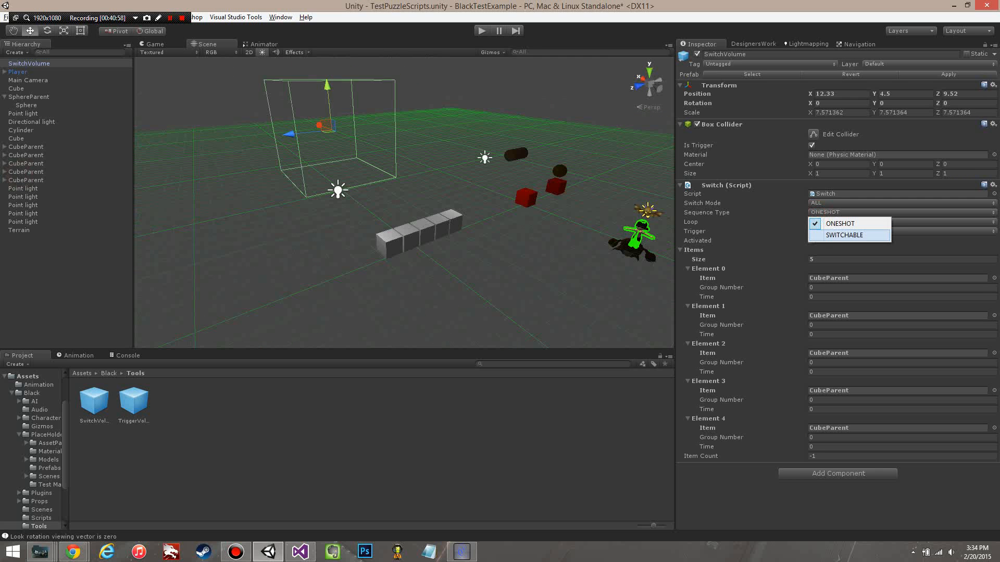
pyautogui.click(844, 235)
pyautogui.click(854, 203)
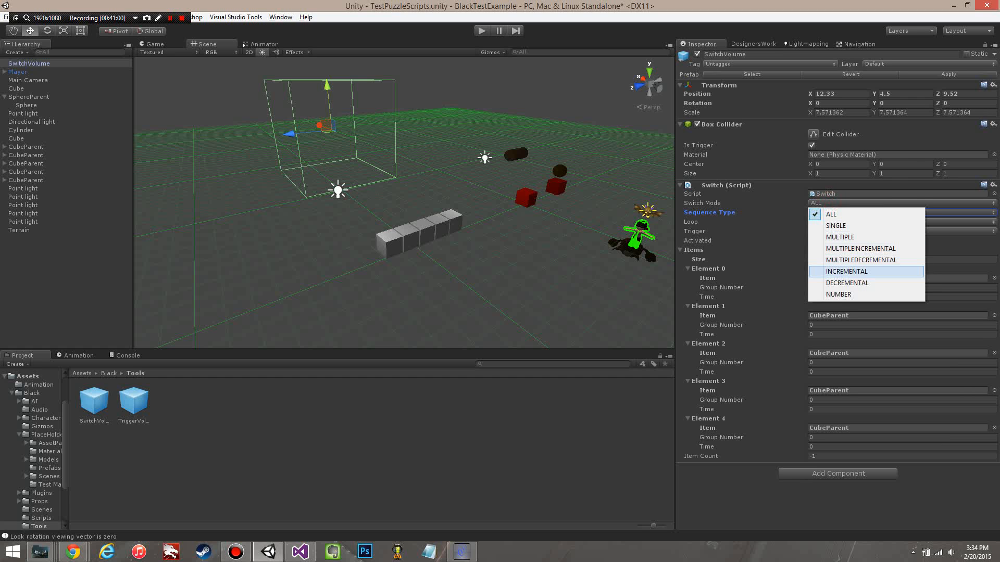
pyautogui.click(864, 271)
# Step: Set the Time of Elements 0 to 4 in the SwitchVolume's Items list to 1 each
pyautogui.click(823, 297)
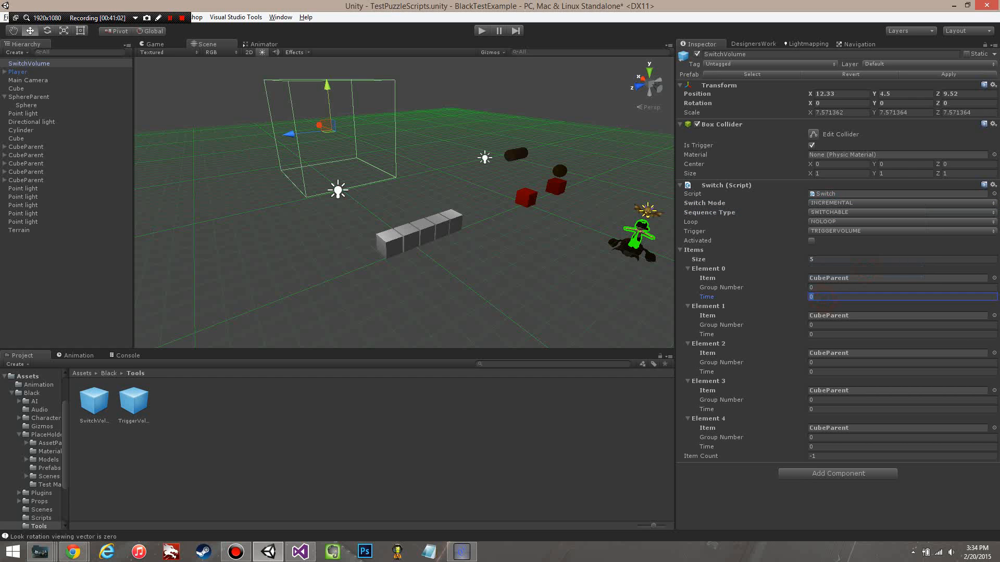
pyautogui.write('1')
pyautogui.click(821, 334)
pyautogui.write('1')
pyautogui.click(820, 371)
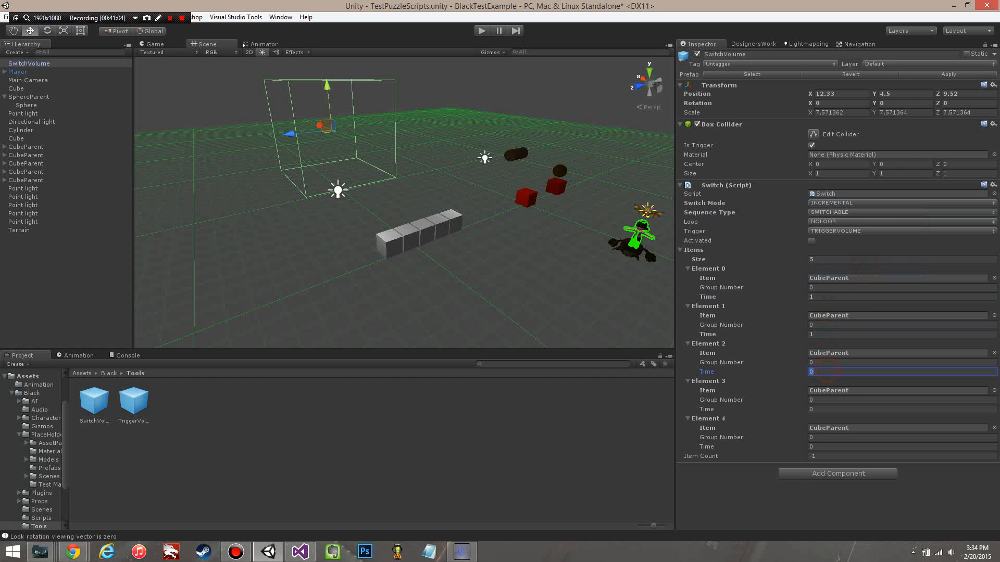
pyautogui.write('1')
pyautogui.click(819, 408)
pyautogui.write('1')
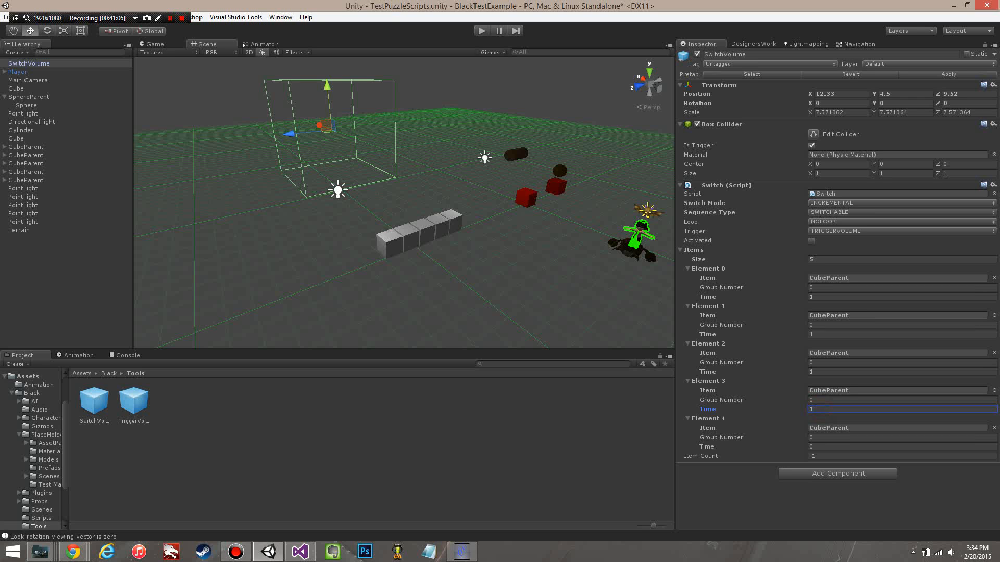
pyautogui.click(818, 447)
pyautogui.write('1')
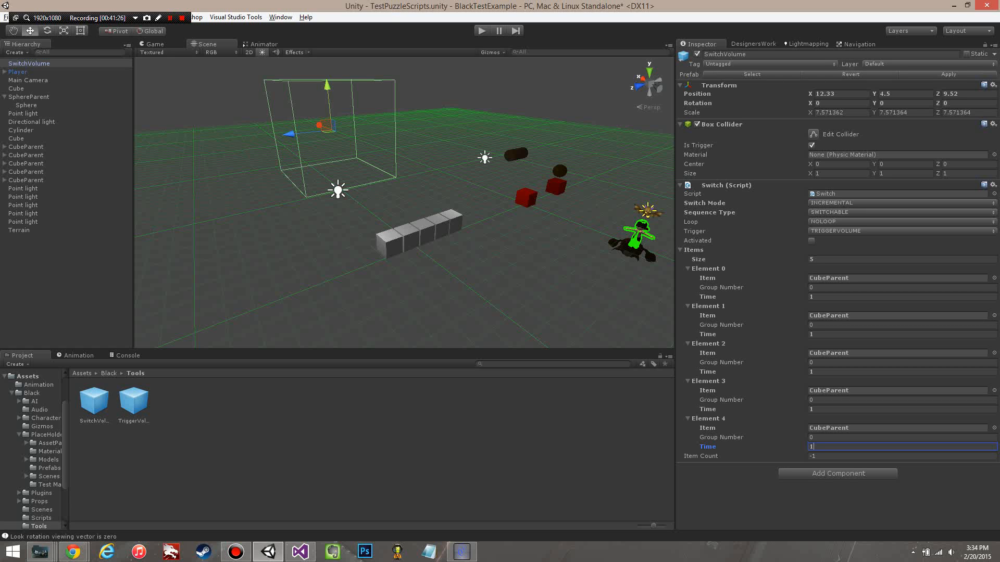
# Step: Play-test the scene in INCREMENTAL mode by walking the player into the SwitchVolume and back out
pyautogui.click(481, 31)
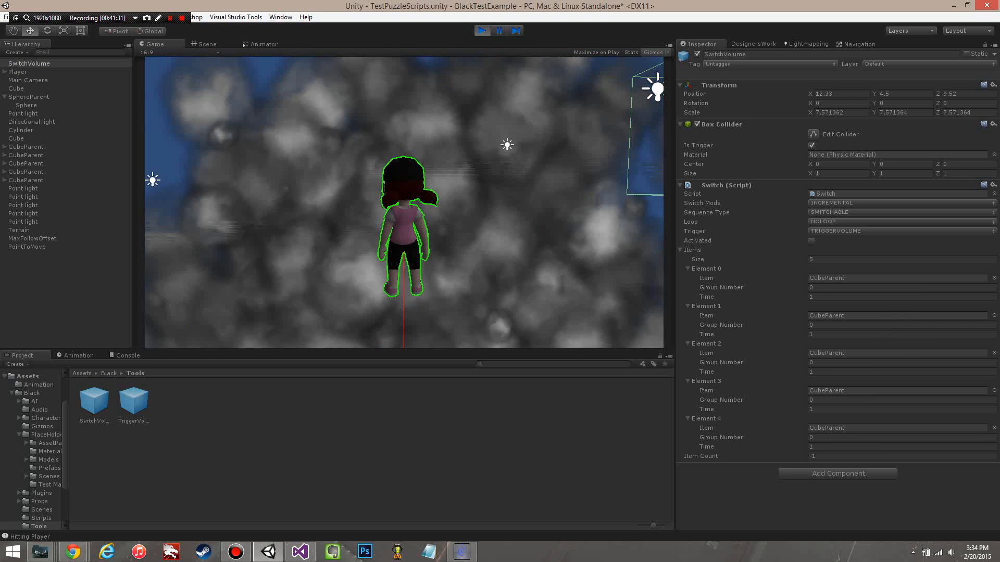
pyautogui.press('d')
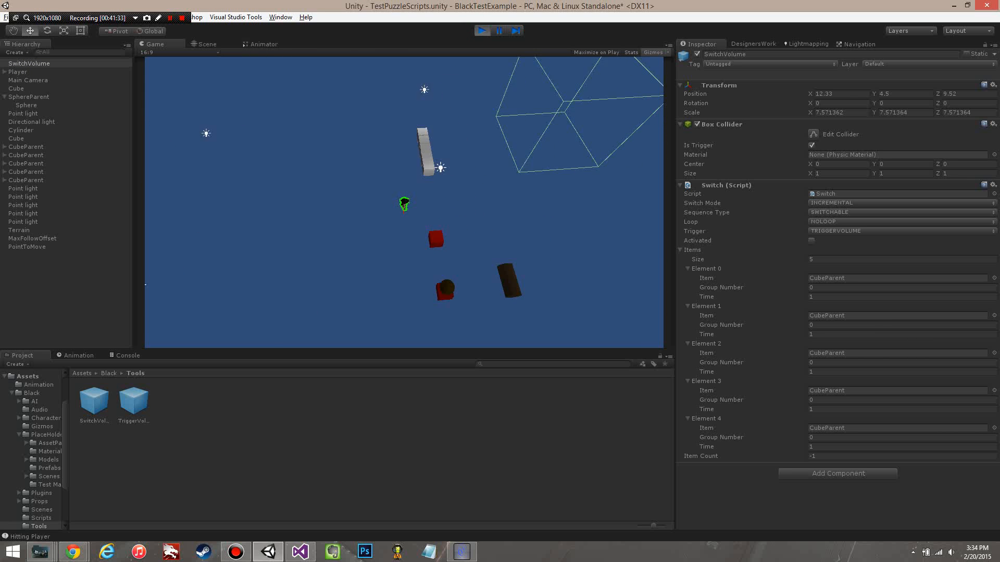
pyautogui.press('w')
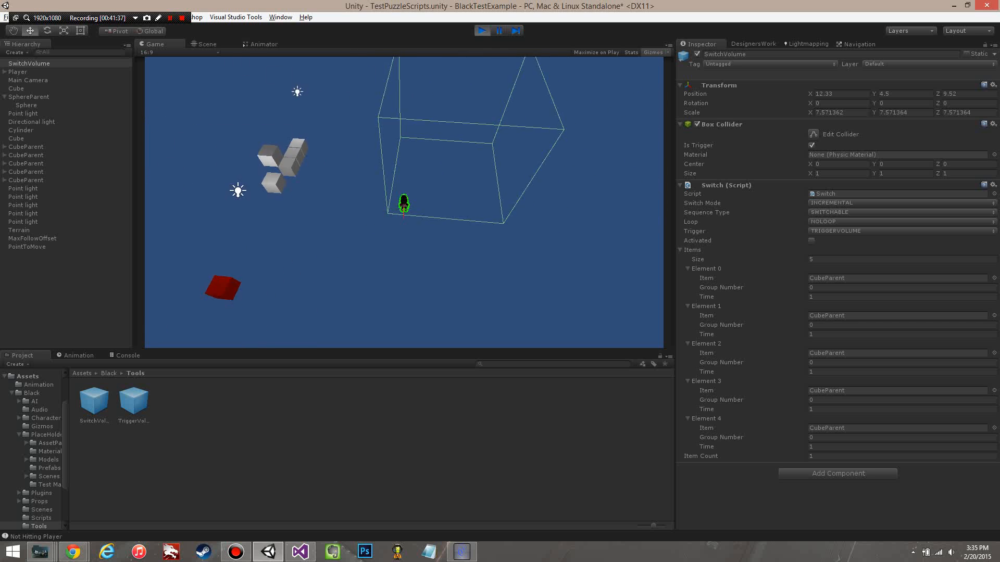
pyautogui.press('s')
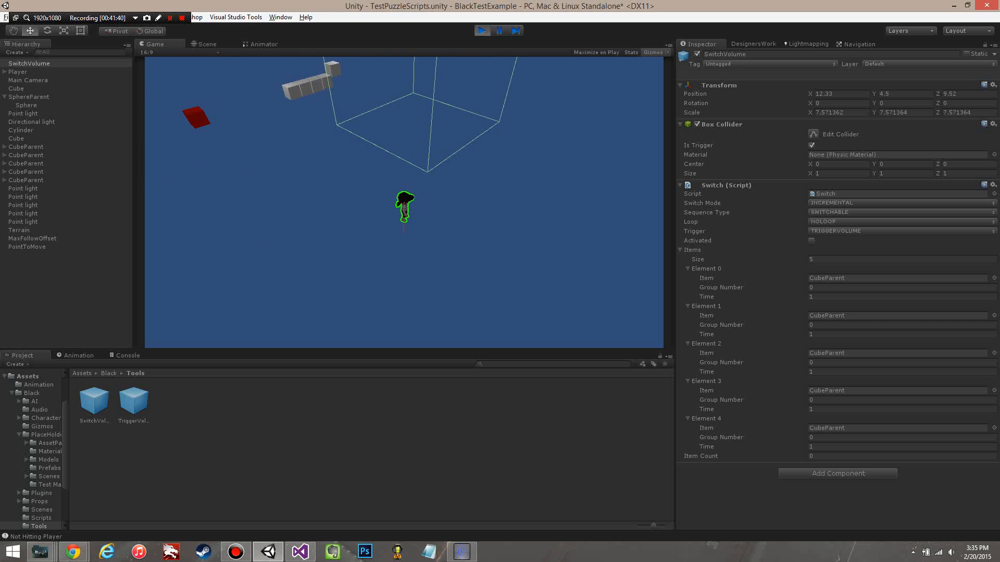
pyautogui.press('a')
pyautogui.press('w')
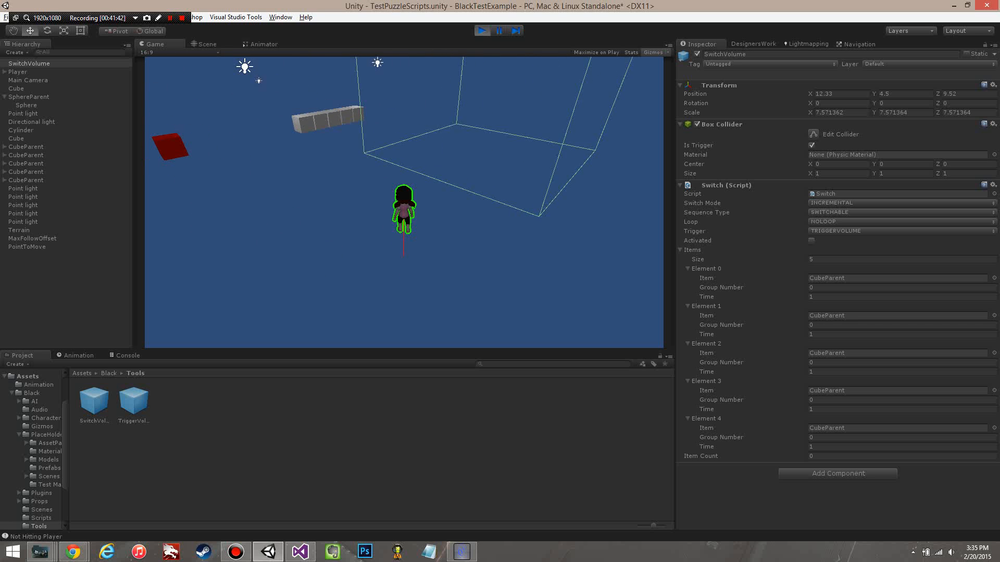
# Step: Move the player in and out of the SwitchVolume repeatedly to examine how the cubes switch in INCREMENTAL mode
pyautogui.press('d')
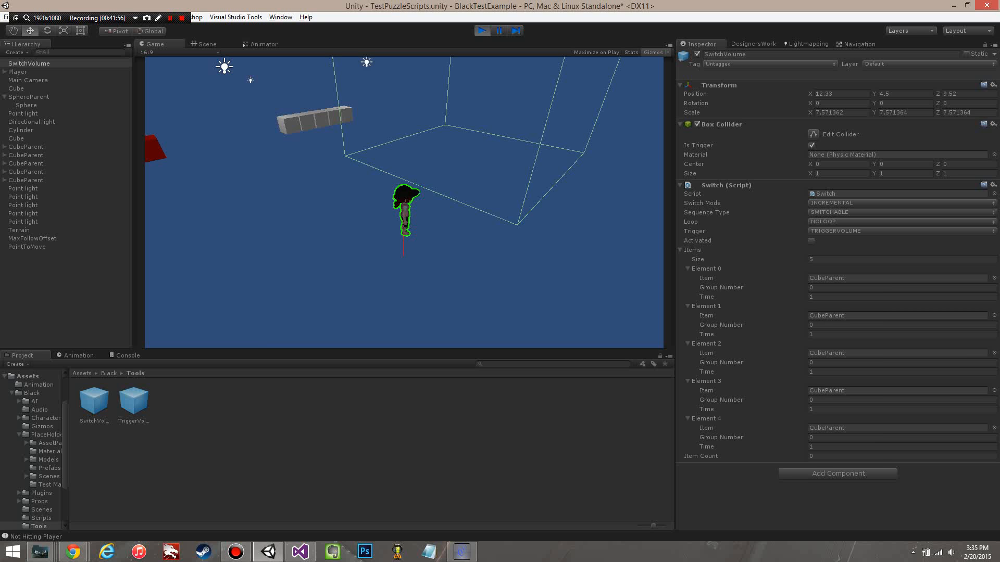
pyautogui.press('w')
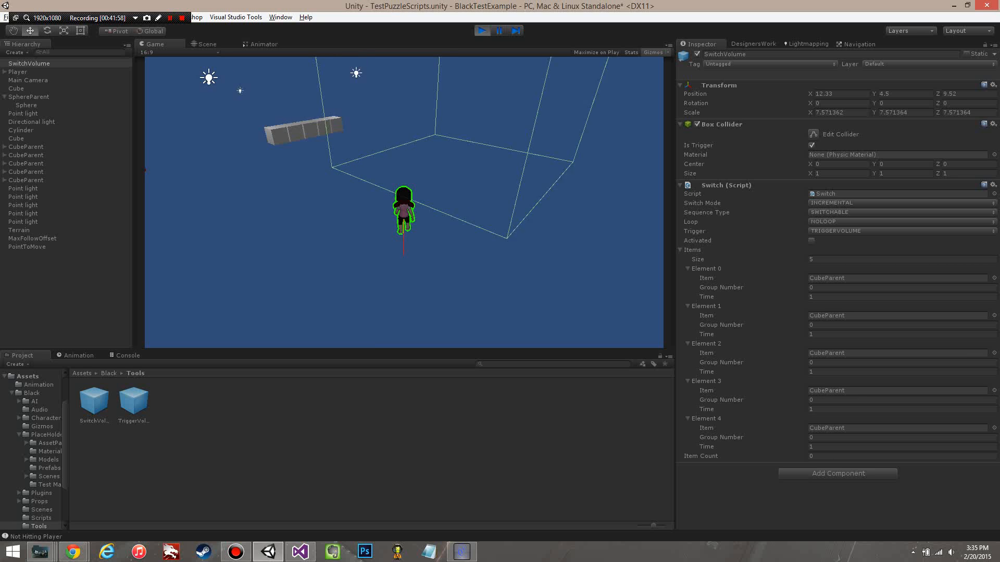
pyautogui.press('d')
pyautogui.press('s')
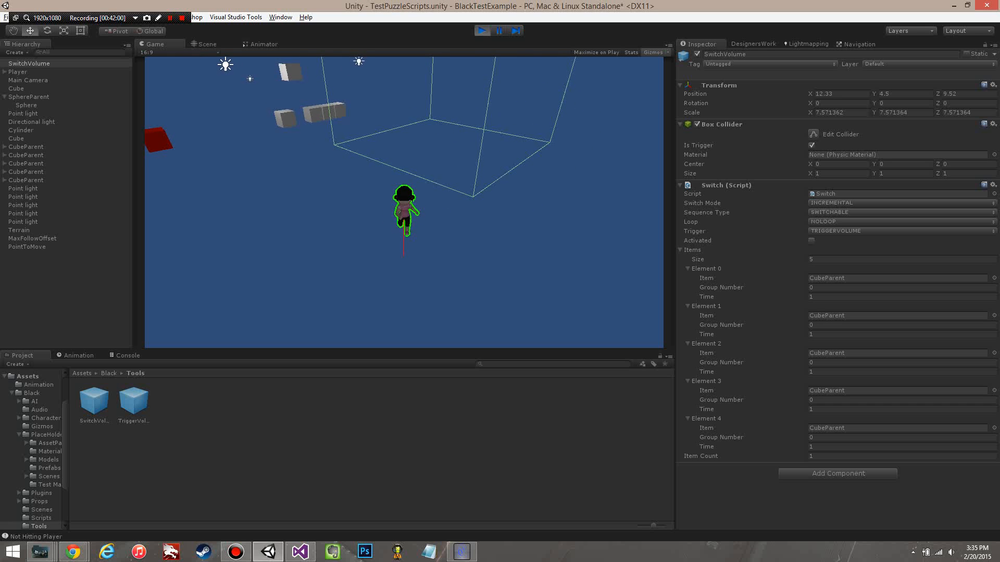
pyautogui.press('a')
pyautogui.press('s')
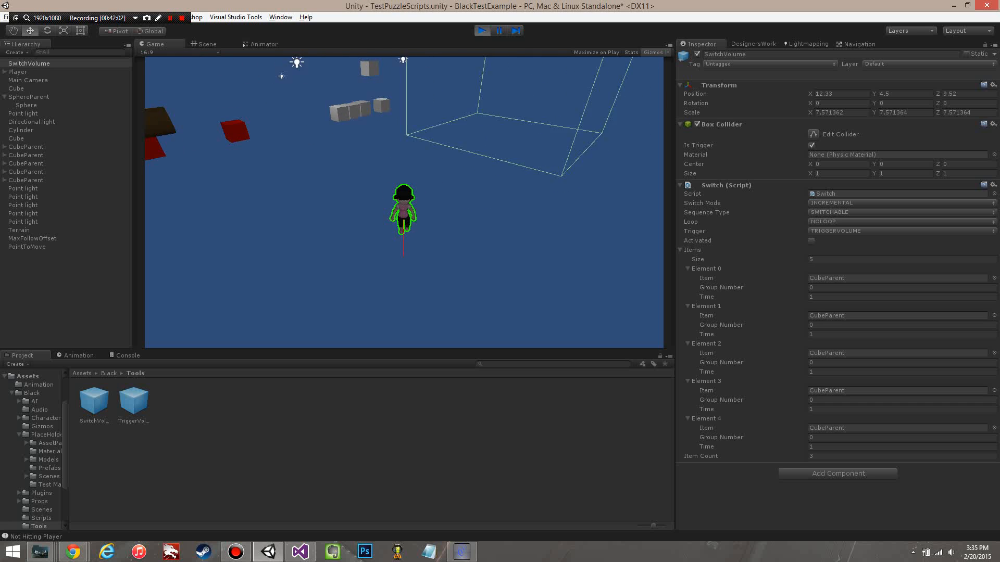
pyautogui.press('d')
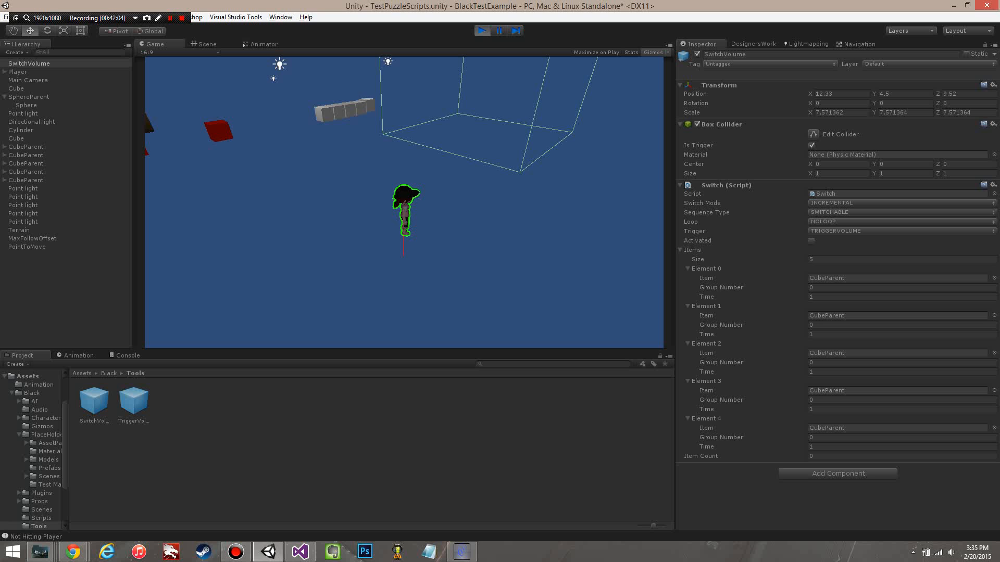
pyautogui.press('w')
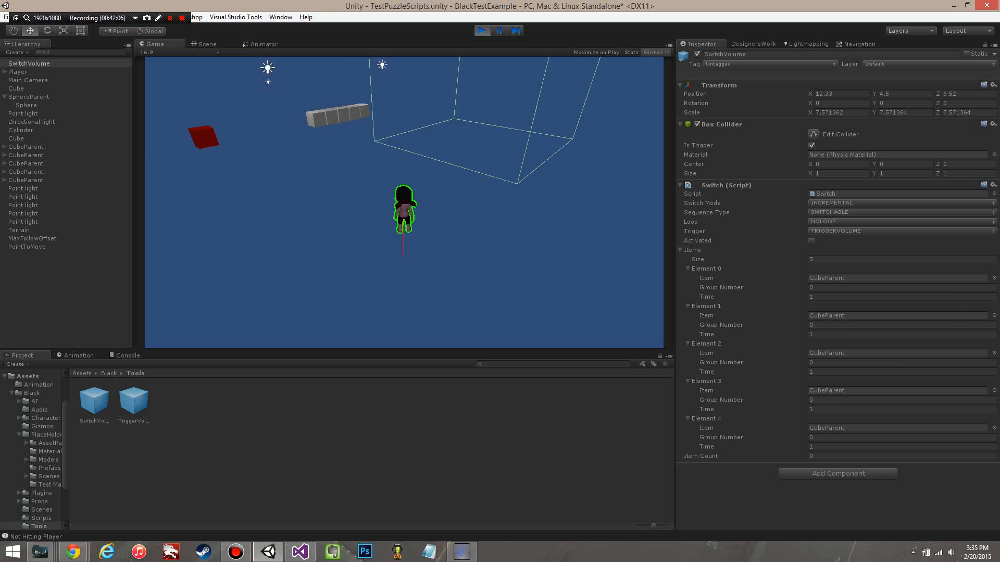
pyautogui.press('w')
pyautogui.press('d')
pyautogui.press('s')
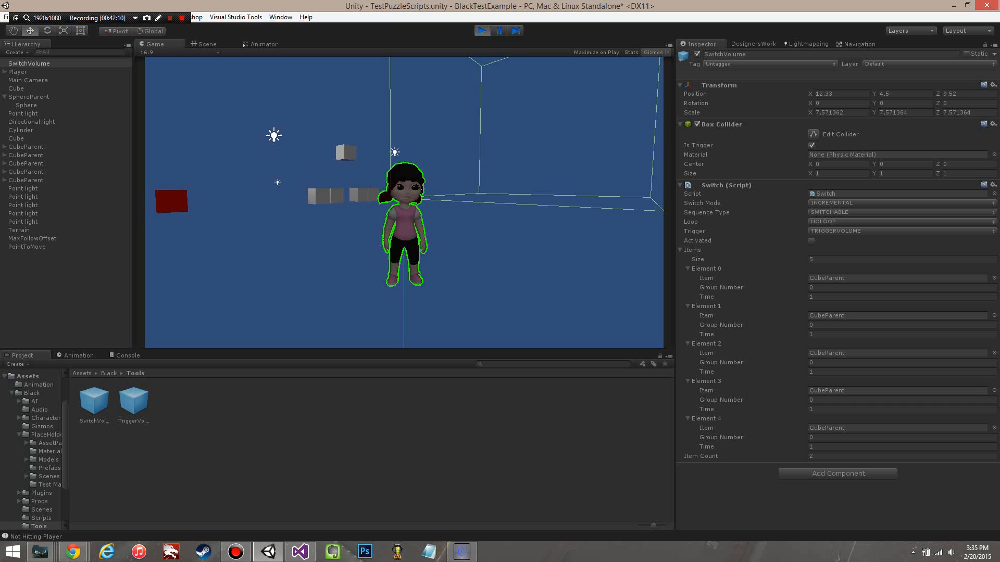
pyautogui.press('w')
pyautogui.press('a')
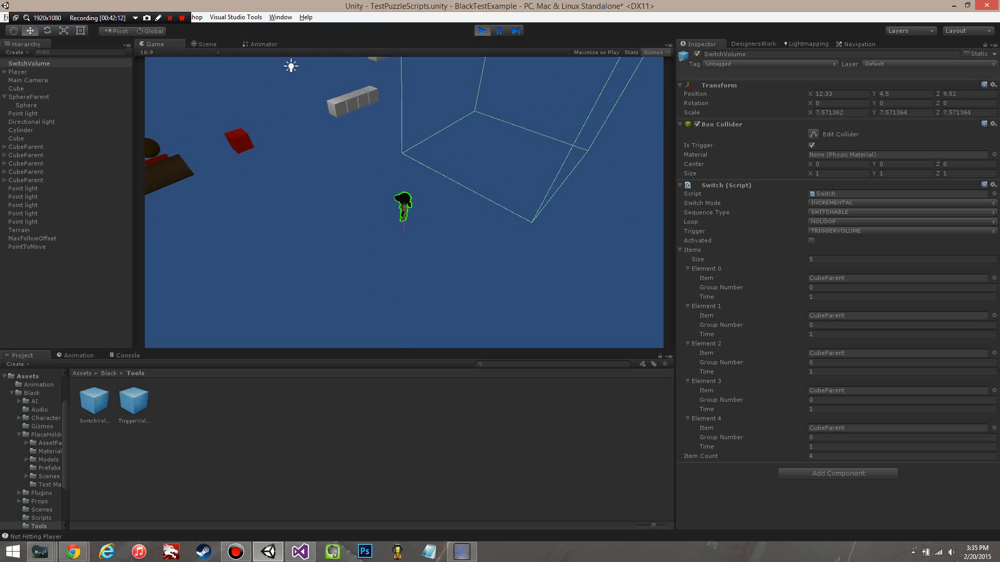
pyautogui.press('w')
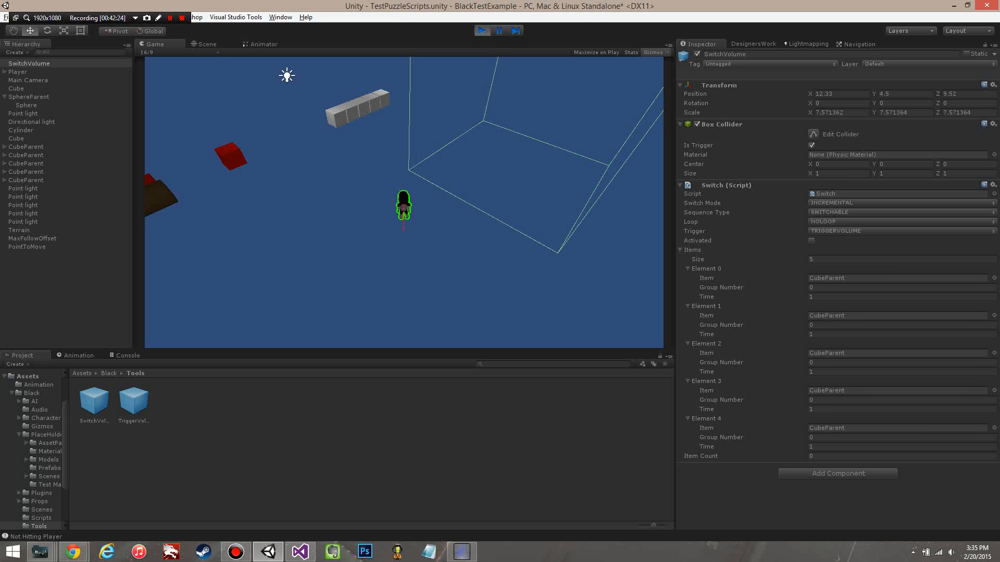
pyautogui.press('d')
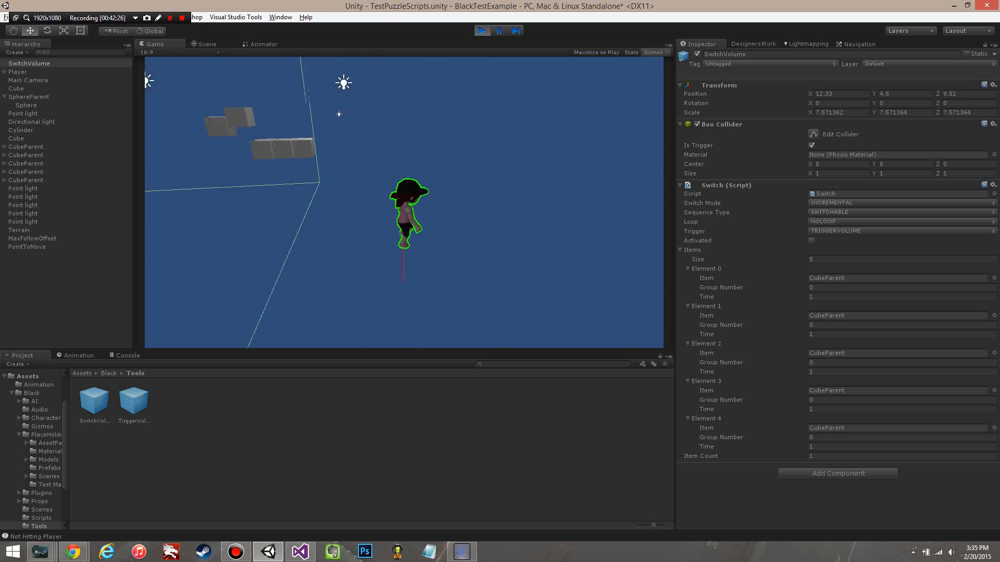
pyautogui.press('a')
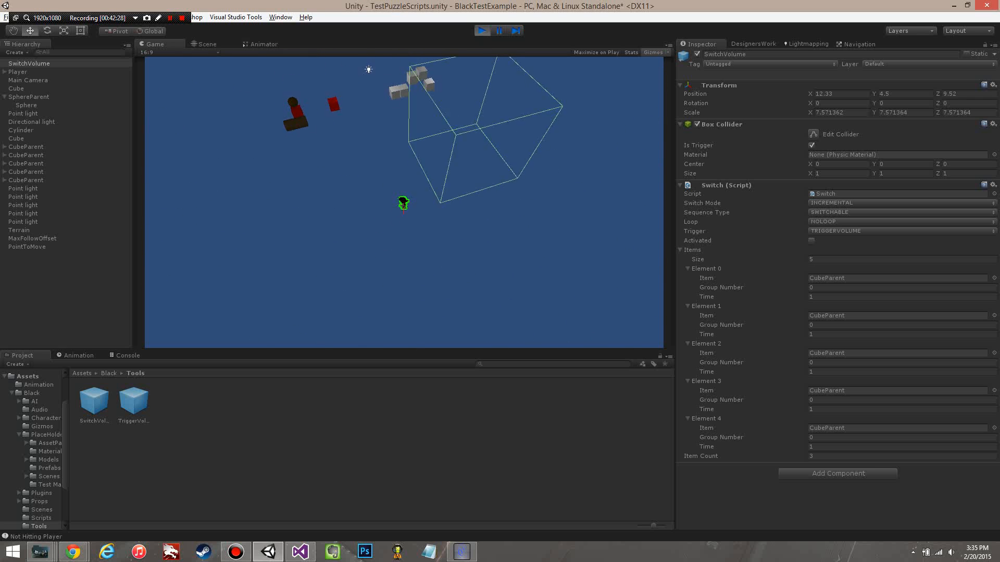
# Step: Try SINGLE as the SwitchVolume's Switch Mode during play, move the player at the volume, and stop the play-test
pyautogui.click(833, 204)
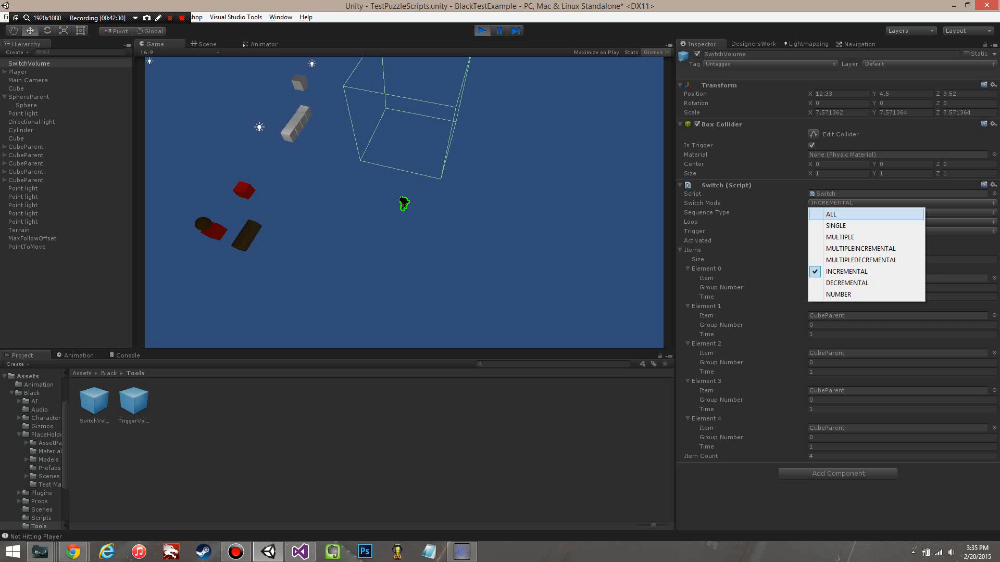
pyautogui.click(836, 225)
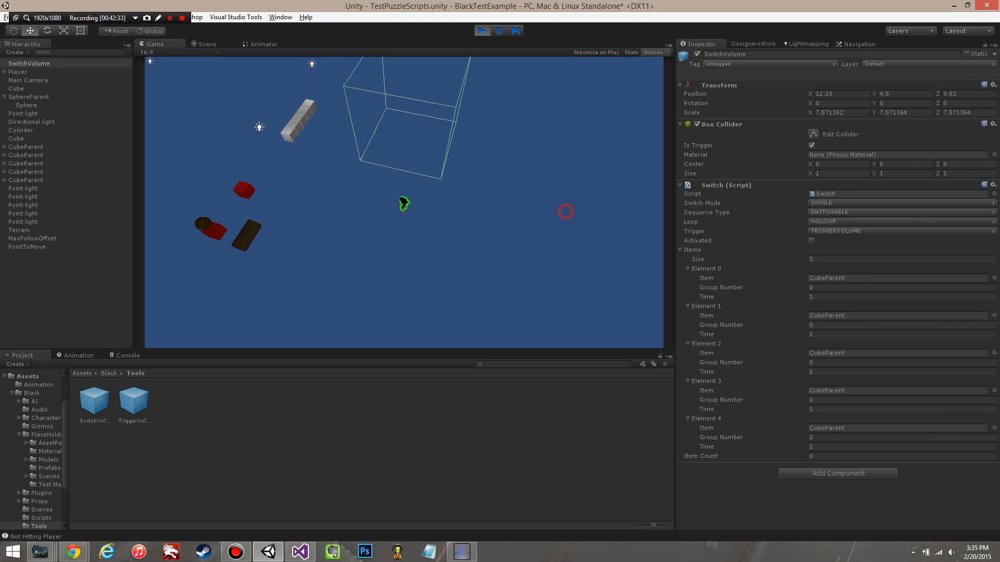
pyautogui.press('w')
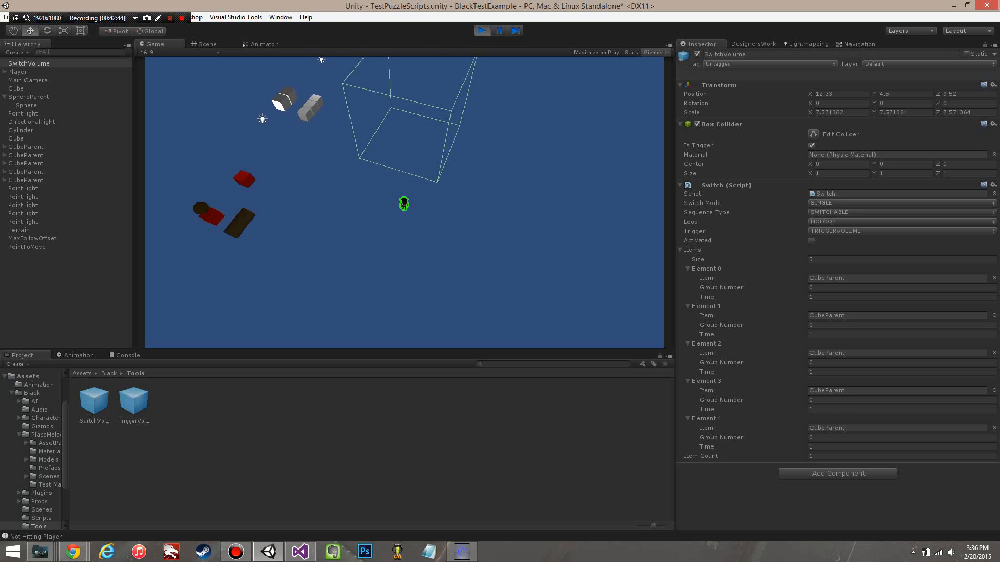
pyautogui.click(481, 31)
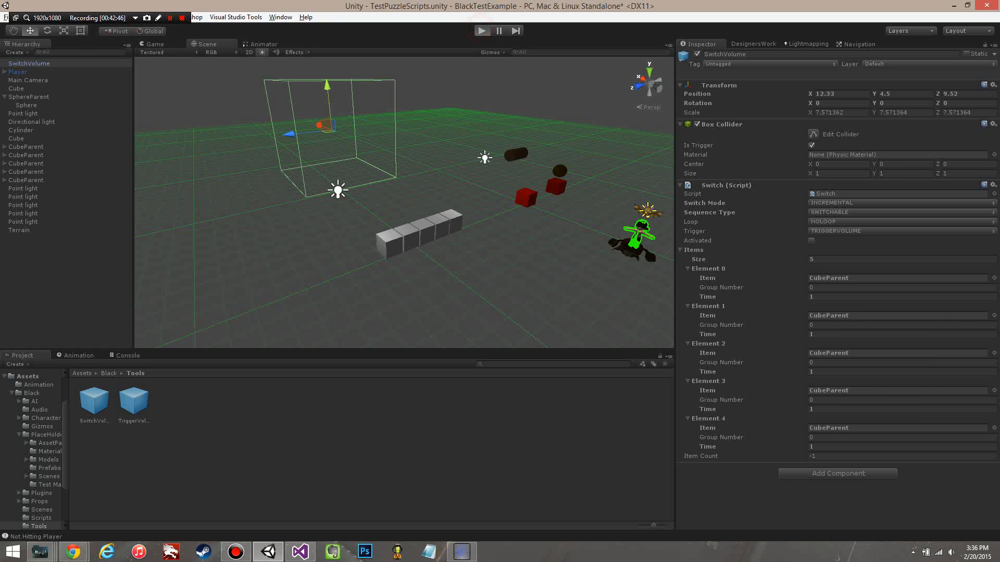
# Step: Restart the play-test, set the SwitchVolume's Switch Mode to SINGLE, and return control to the player in the game view
pyautogui.click(482, 30)
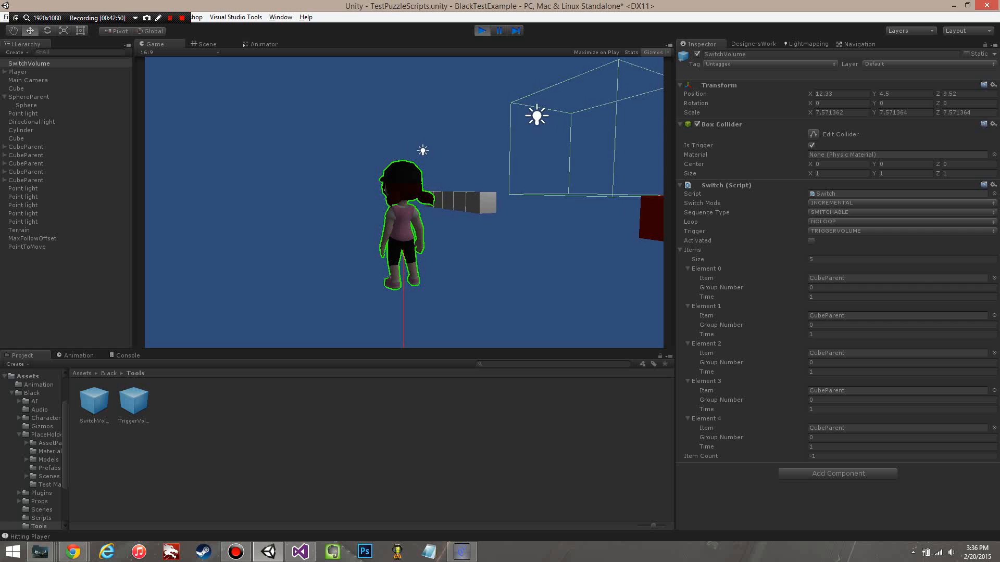
pyautogui.click(829, 204)
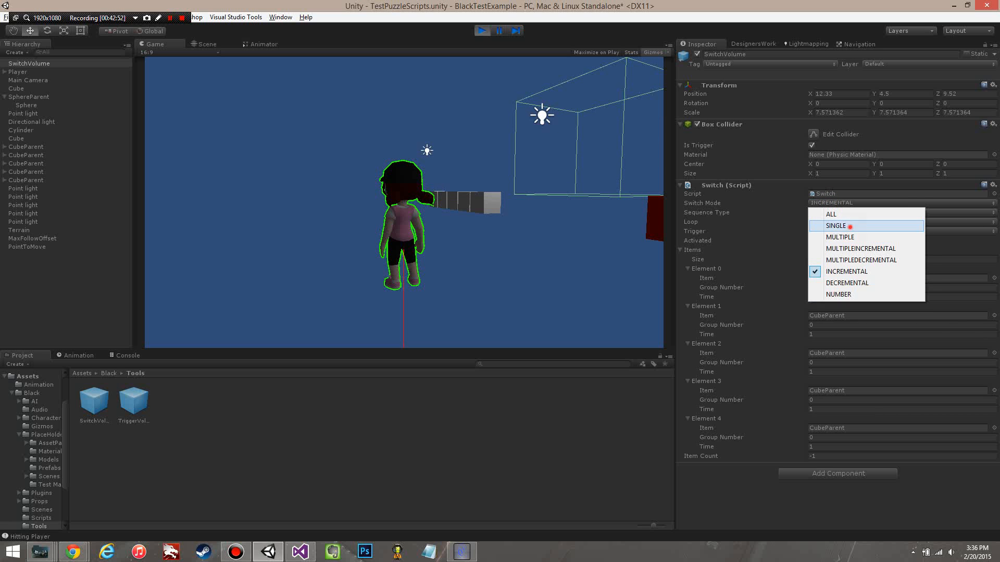
pyautogui.click(833, 227)
pyautogui.click(404, 203)
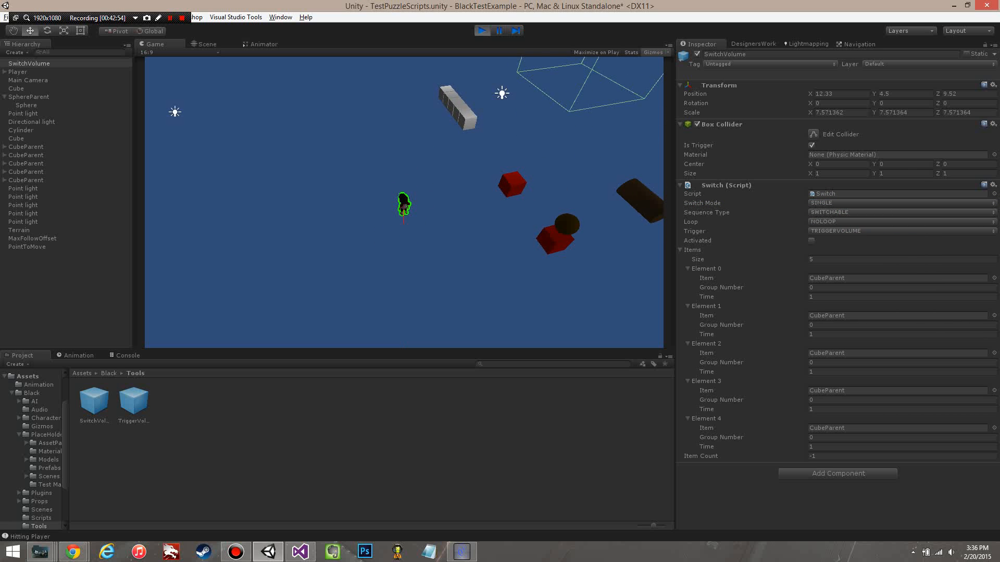
# Step: Walk the player to the SwitchVolume and step in and out of it to test the cubes in SINGLE mode
pyautogui.press('d')
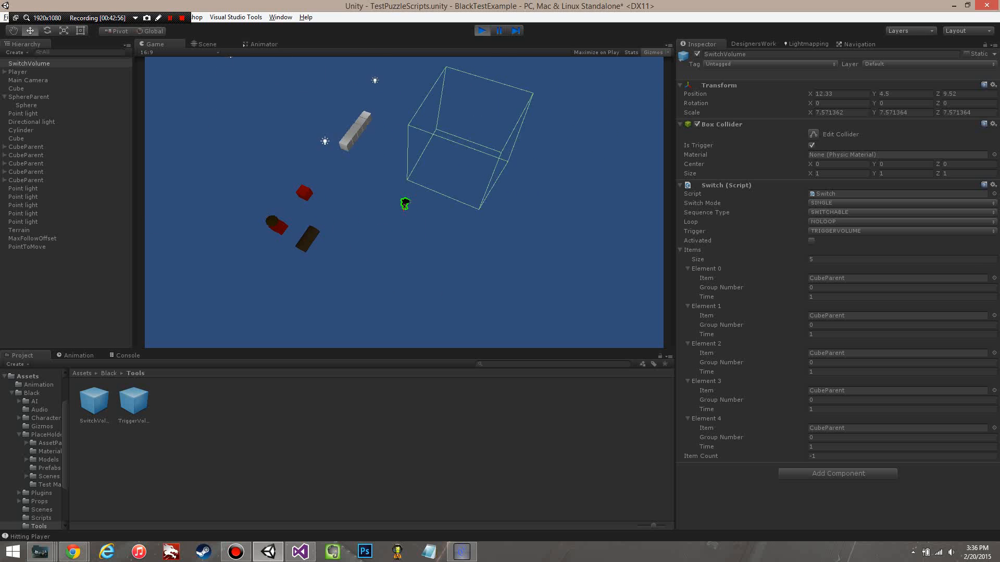
pyautogui.press('s')
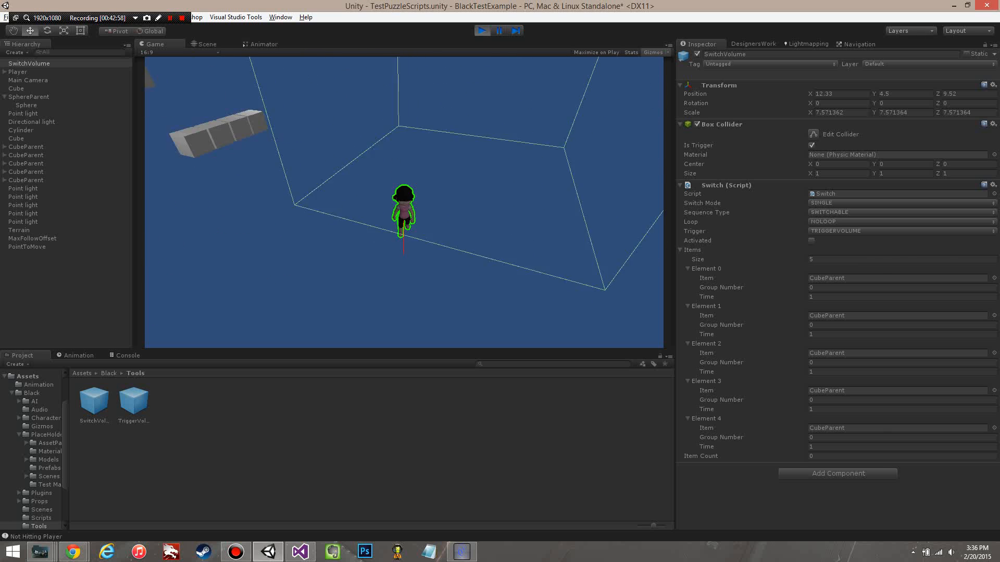
pyautogui.press('w')
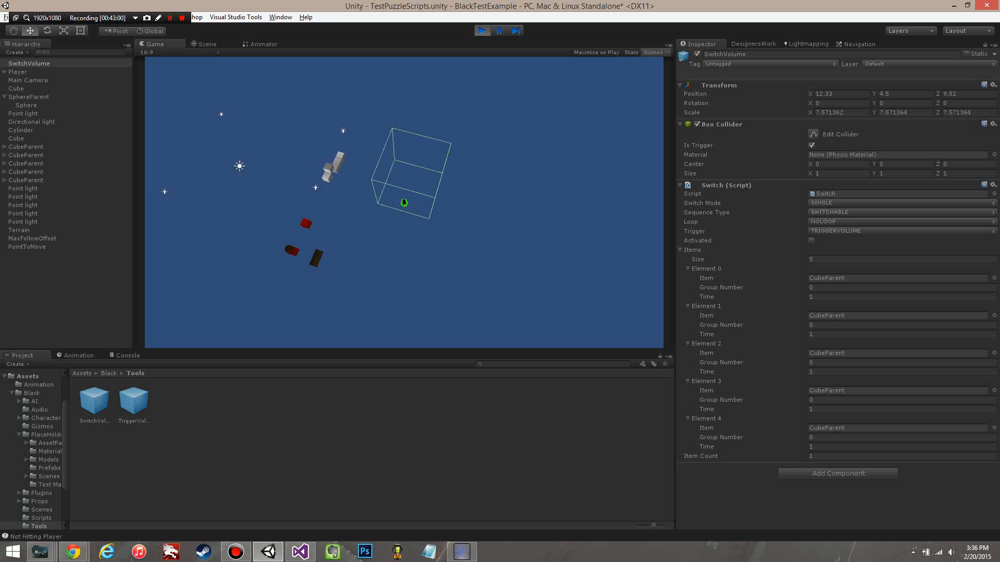
pyautogui.press('s')
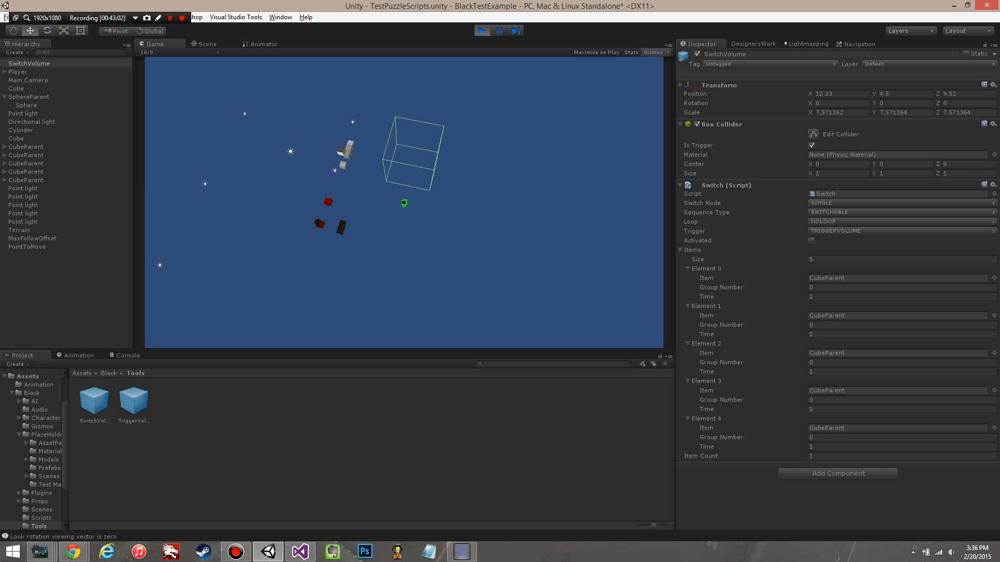
pyautogui.press('w')
pyautogui.press('s')
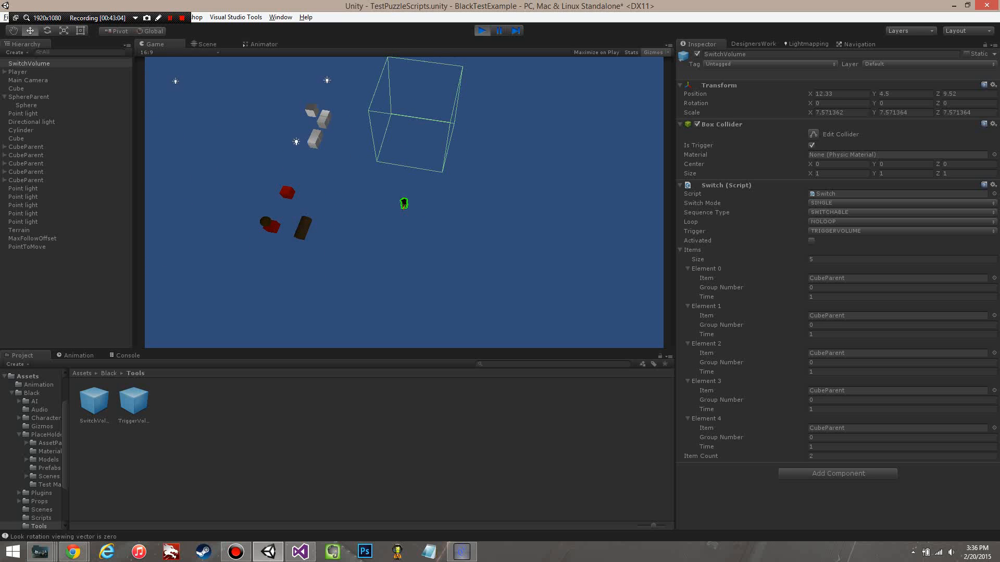
pyautogui.press('w')
pyautogui.press('s')
pyautogui.press('s')
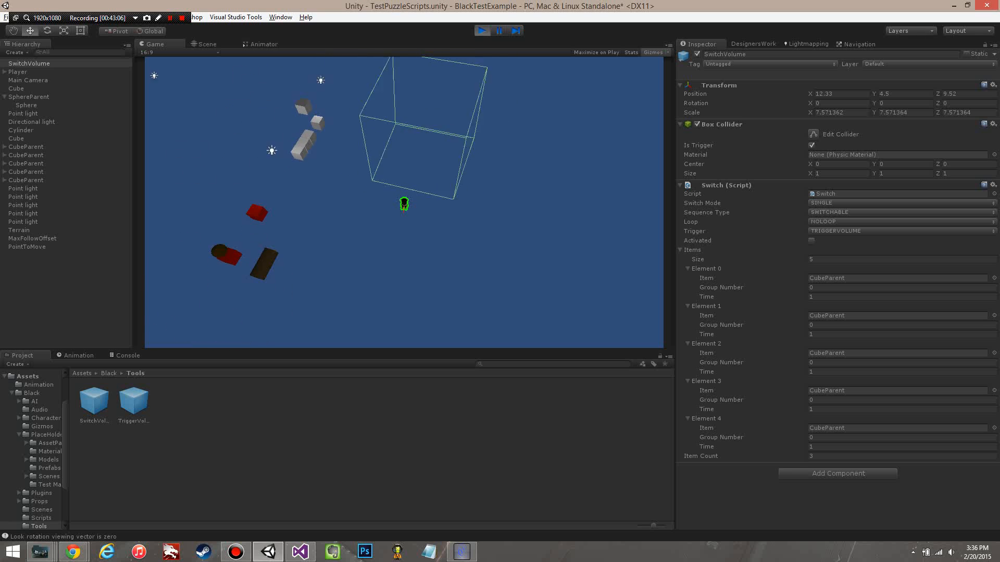
# Step: Run the player back and forth across the SwitchVolume's side boundary to trigger the cubes in quick succession in SINGLE mode
pyautogui.press('d')
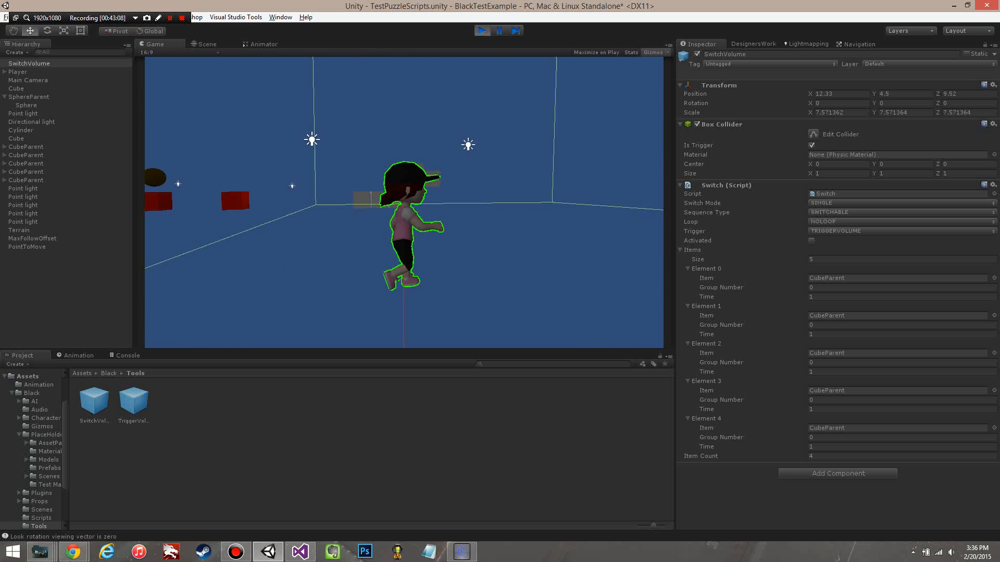
pyautogui.press('a')
pyautogui.press('d')
pyautogui.press('a')
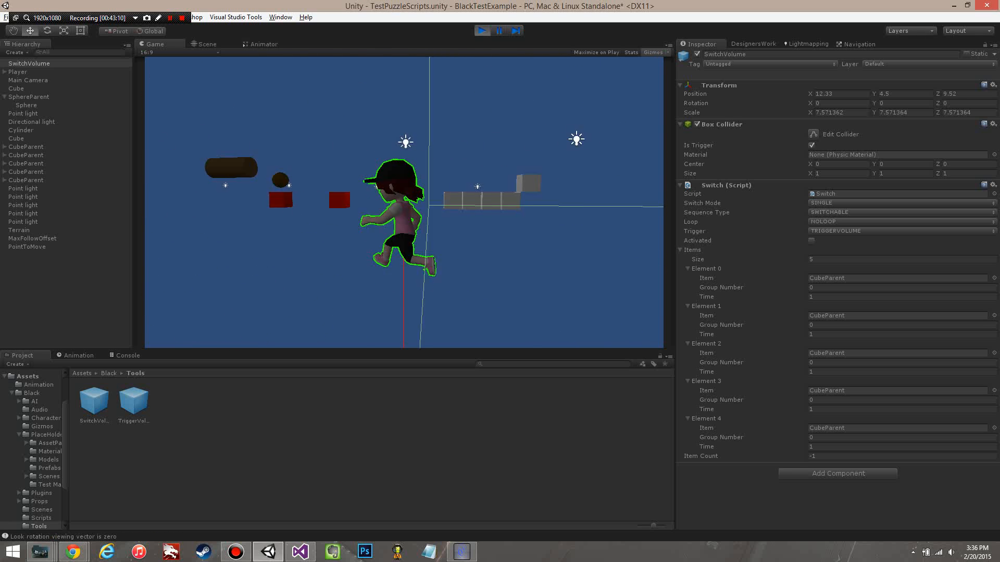
pyautogui.press('d')
pyautogui.press('a')
pyautogui.press('d')
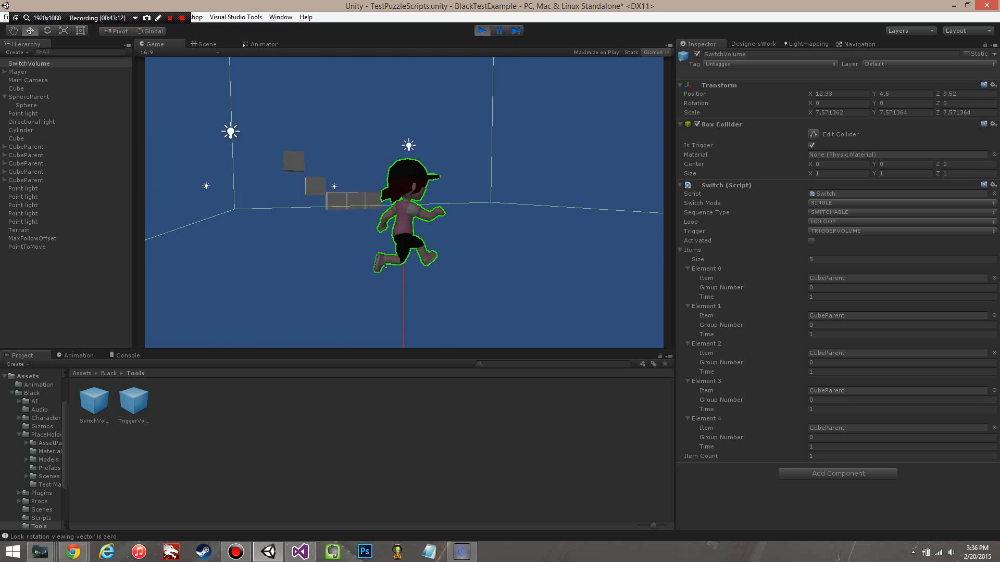
pyautogui.press('a')
pyautogui.press('d')
pyautogui.press('a')
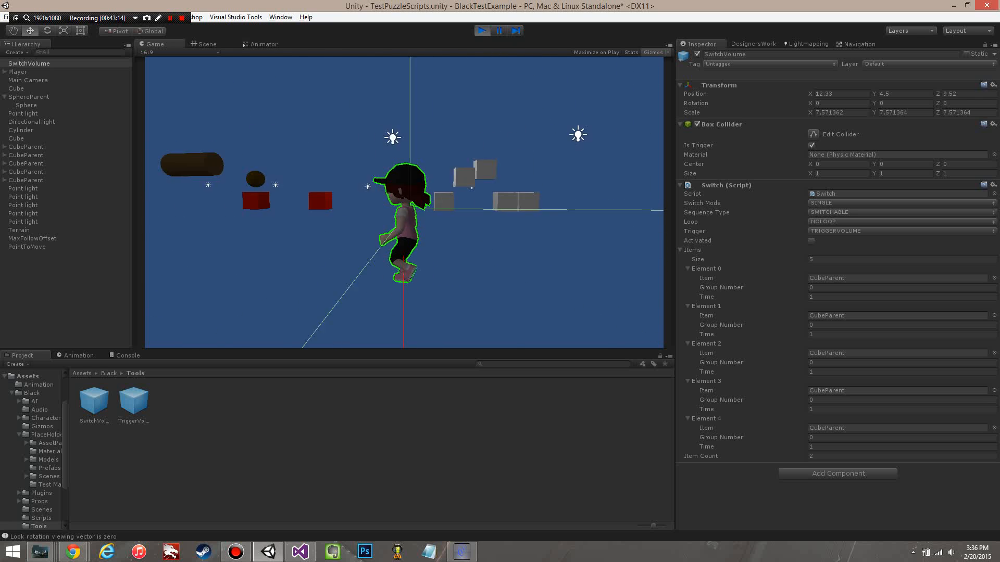
pyautogui.press('d')
pyautogui.press('d')
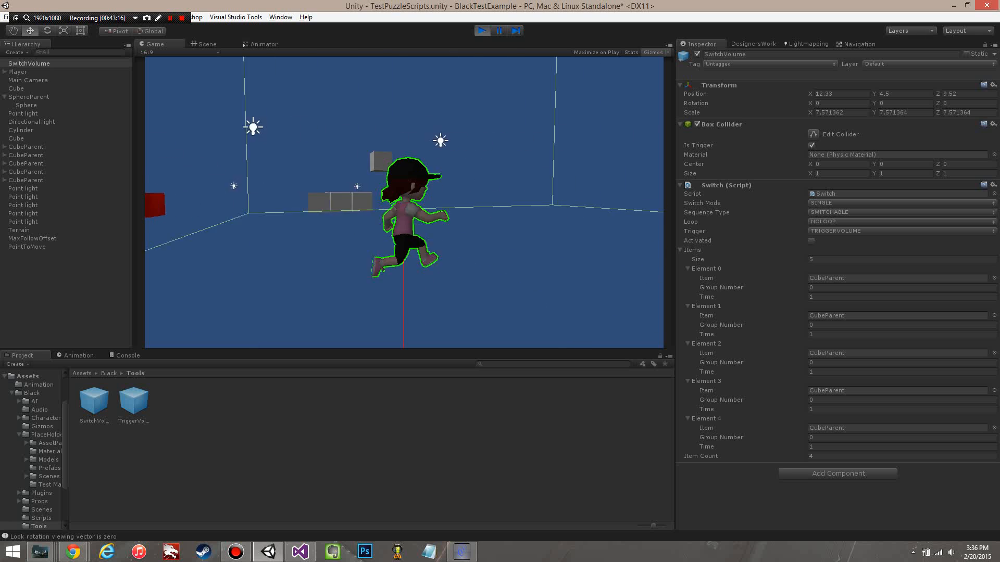
pyautogui.press('a')
# Step: Move the player in and out of the SwitchVolume a few more times to finish the SINGLE mode test
pyautogui.press('d')
pyautogui.press('a')
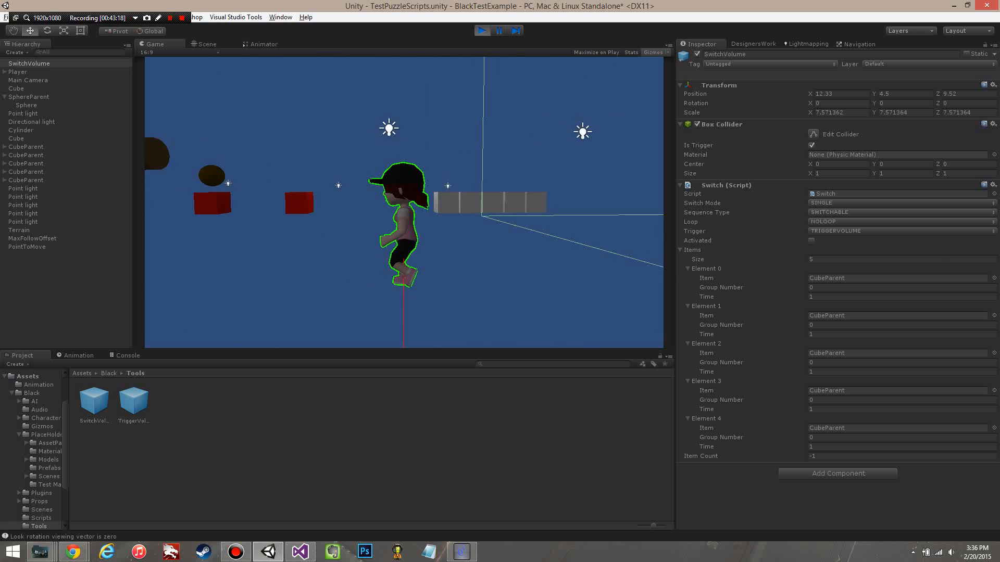
pyautogui.press('d')
pyautogui.press('a')
pyautogui.press('d')
pyautogui.press('a')
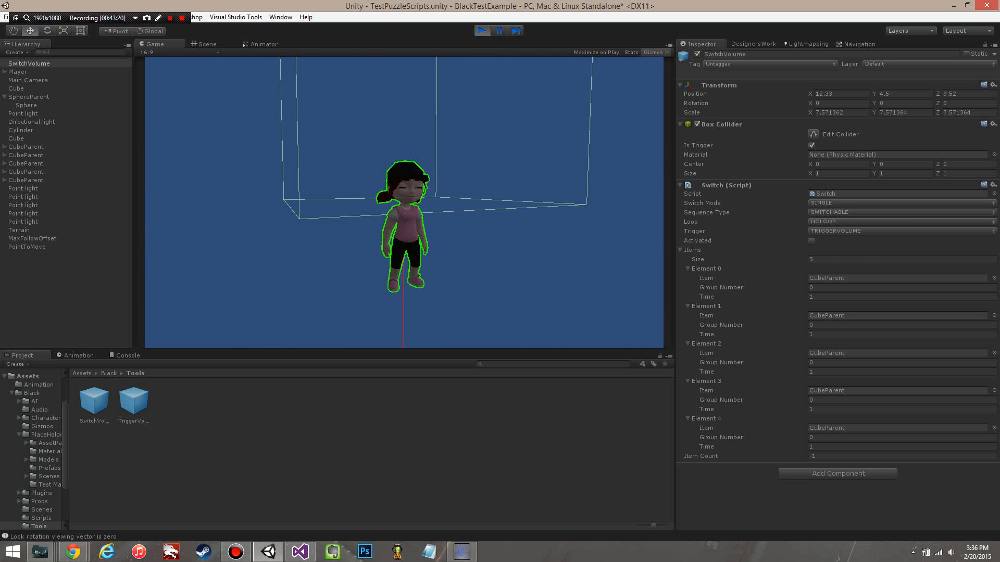
pyautogui.press('d')
# Step: Set the SwitchVolume's Switch Mode to INCREMENTAL and its Loop to REVERSELOOP, and return control to the player in the game view
pyautogui.click(856, 213)
pyautogui.click(840, 203)
pyautogui.click(839, 203)
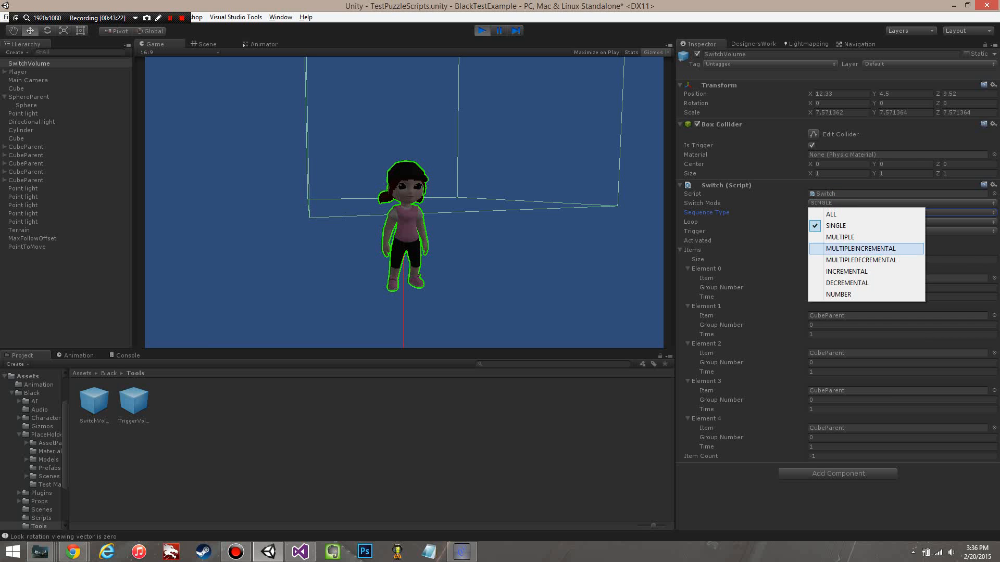
pyautogui.click(849, 271)
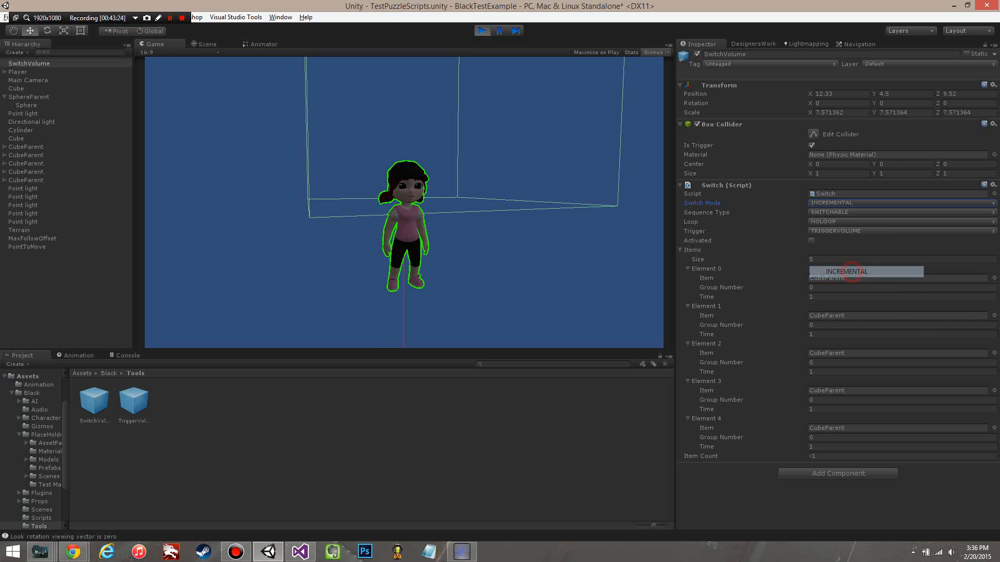
pyautogui.click(859, 221)
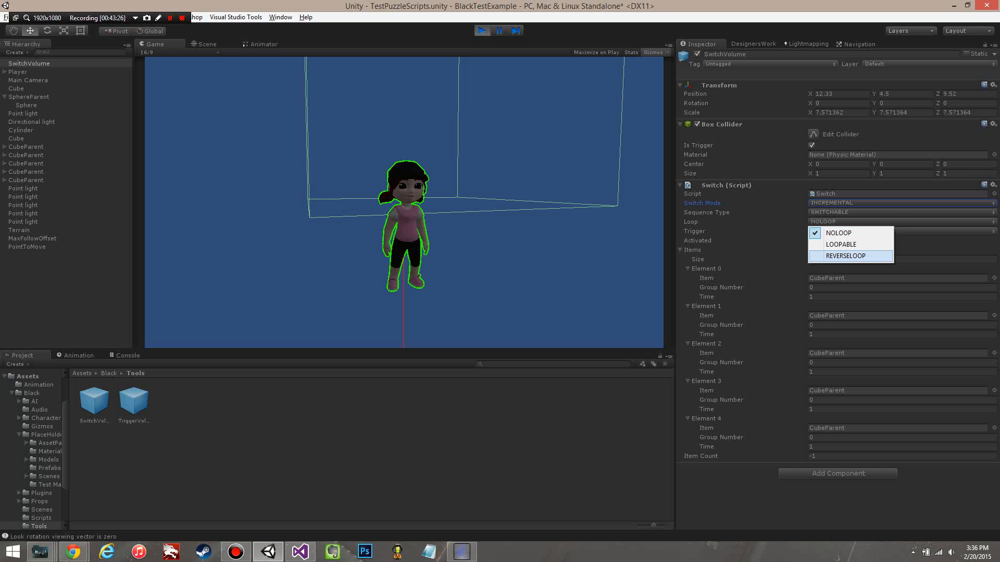
pyautogui.click(844, 254)
pyautogui.click(559, 236)
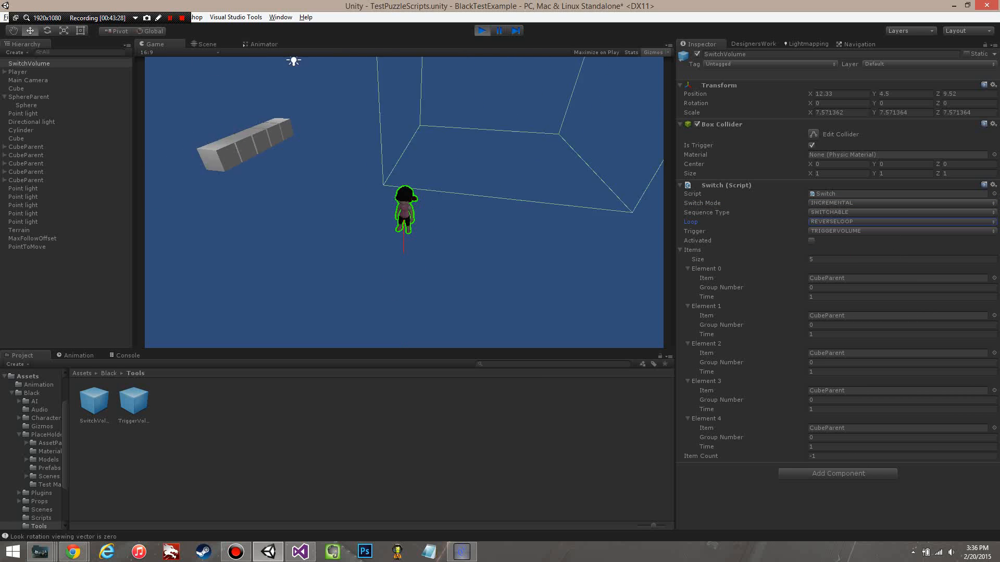
# Step: Move the player in and out of the SwitchVolume to test INCREMENTAL mode with REVERSELOOP, and stop the play-test
pyautogui.press('w')
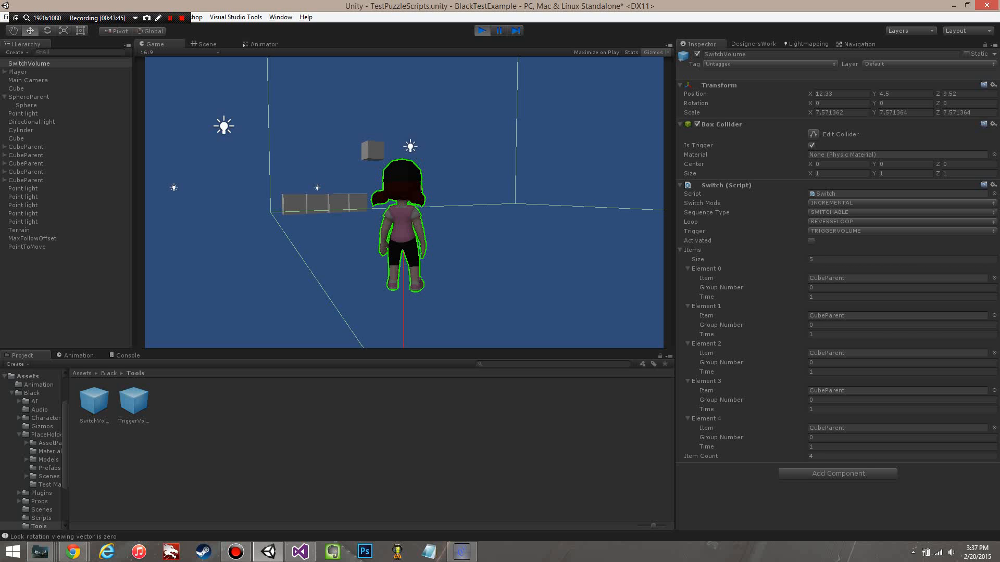
pyautogui.press('a')
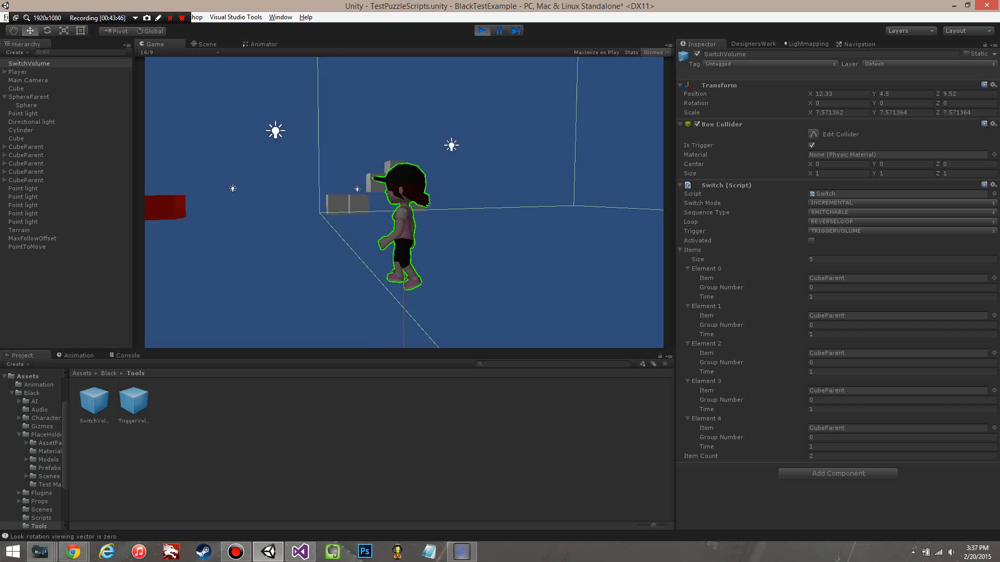
pyautogui.press('d')
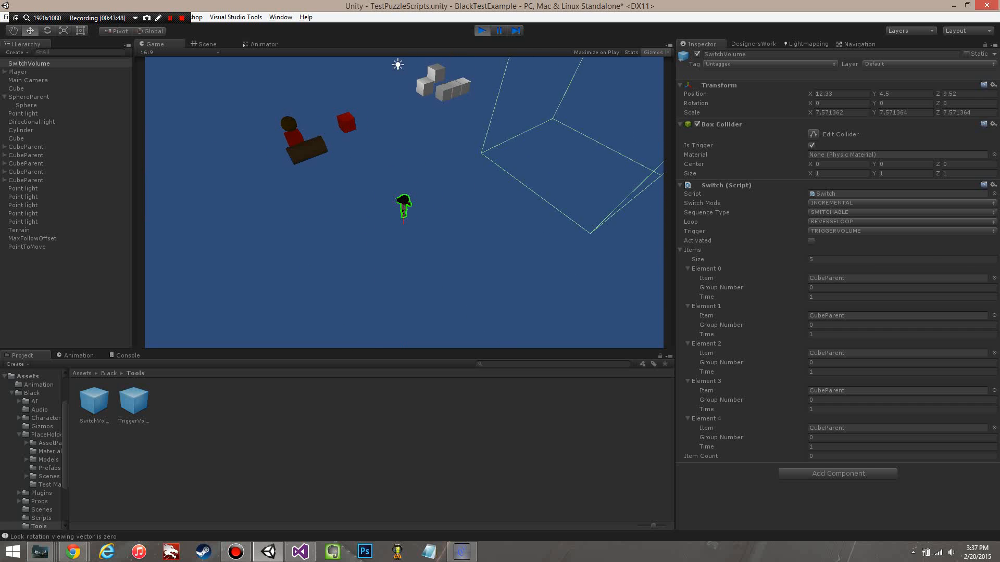
pyautogui.click(482, 32)
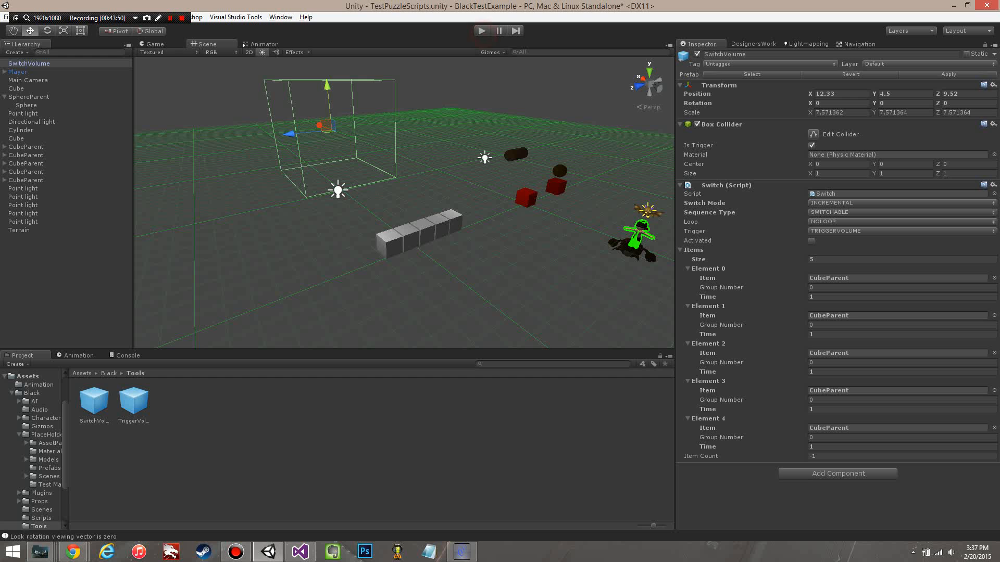
# Step: Set the Trigger of the standalone red Cube's Switch script to SWITCH and deselect the cube
pyautogui.moveTo(552, 198); pyautogui.dragTo(406, 209, button='middle')
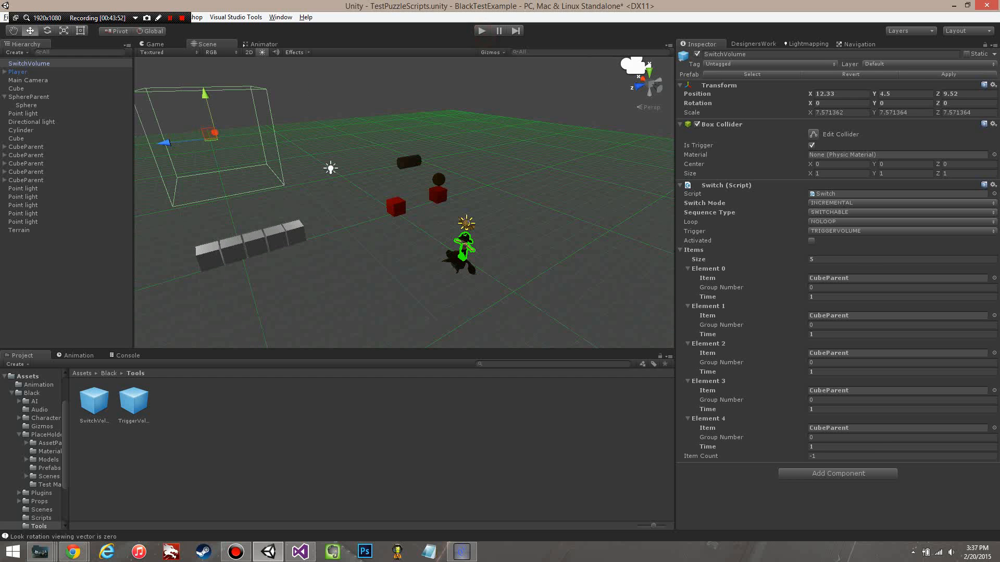
pyautogui.click(397, 207)
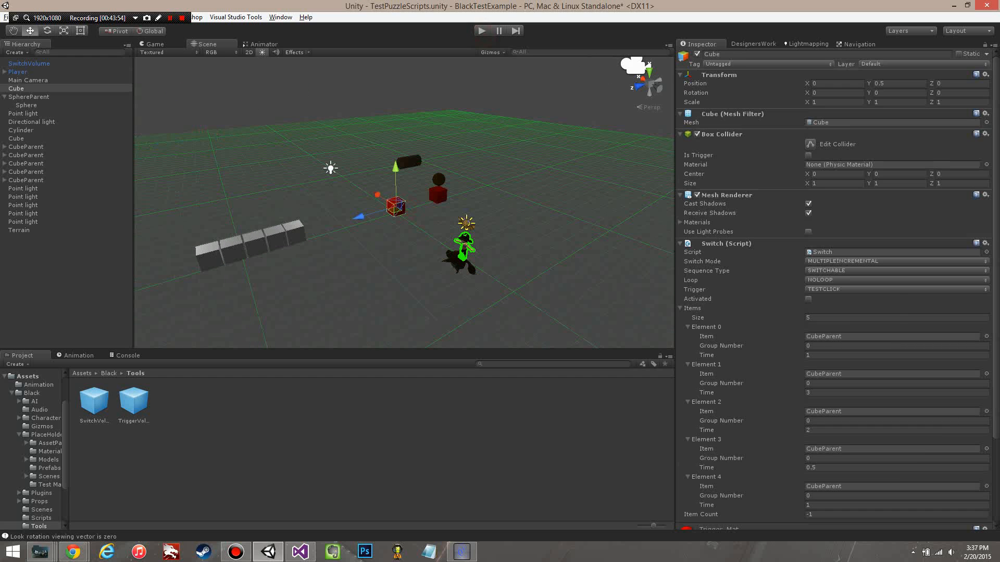
pyautogui.click(848, 289)
pyautogui.click(848, 314)
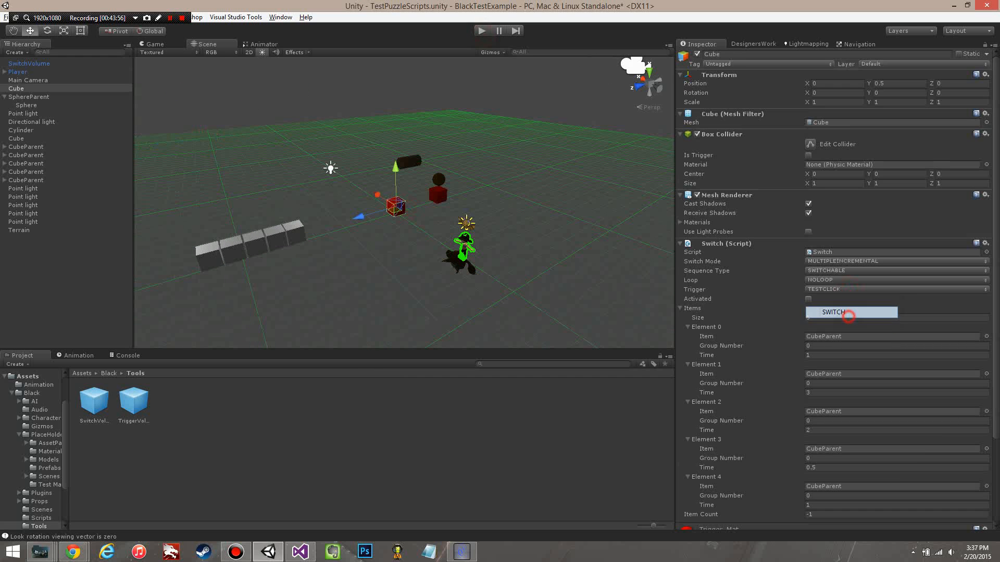
pyautogui.click(511, 306)
# Step: Start a play-test, walk the player up to the red cube to test its SWITCH trigger, and stop the play-test
pyautogui.click(482, 30)
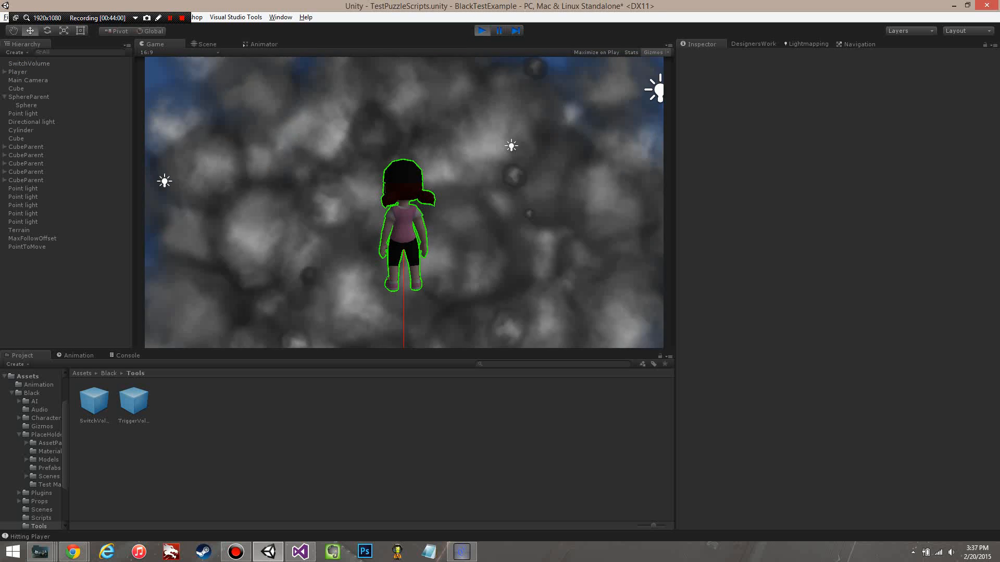
pyautogui.press('d')
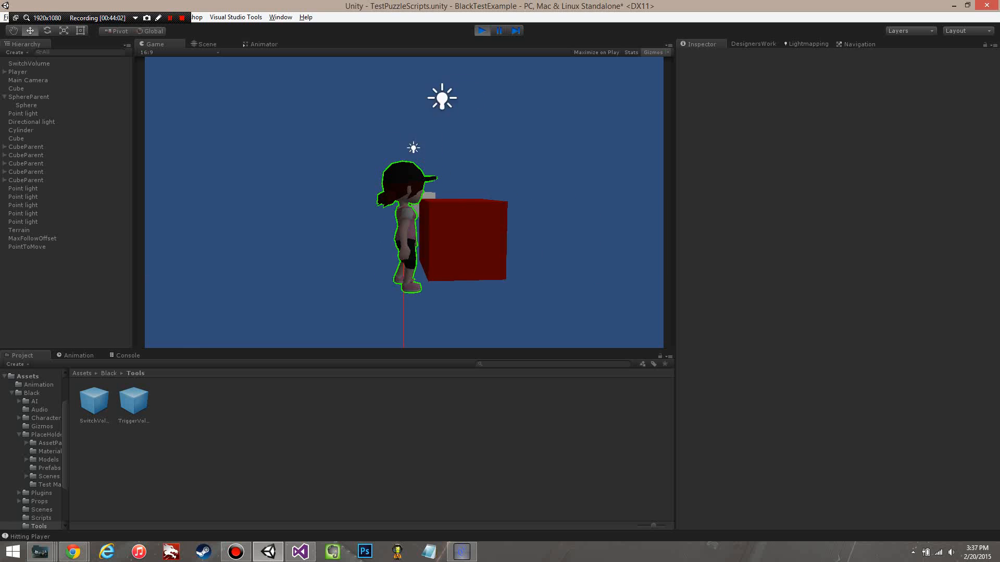
pyautogui.press('a')
pyautogui.press('d')
pyautogui.press('s')
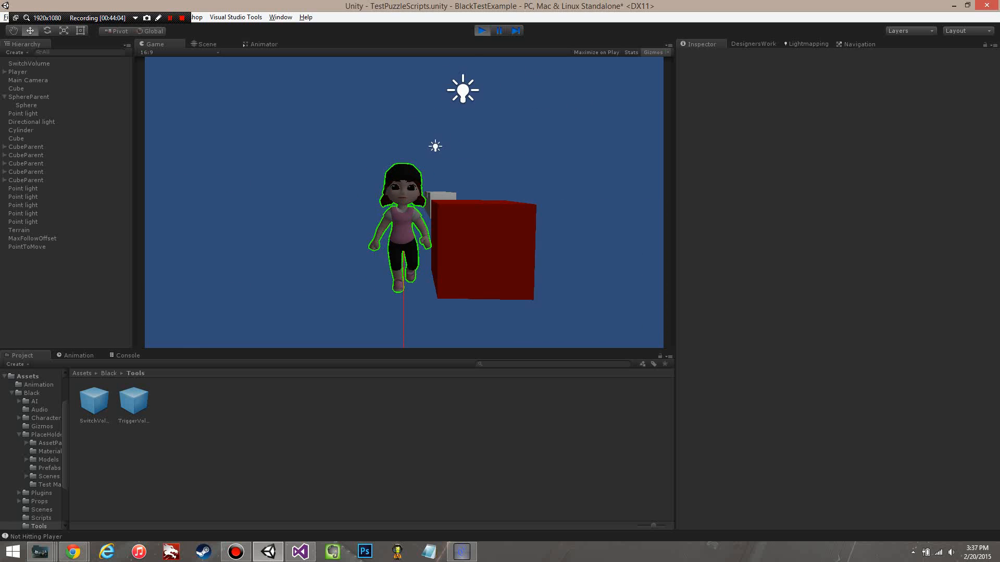
pyautogui.press('d')
pyautogui.press('a')
pyautogui.press('d')
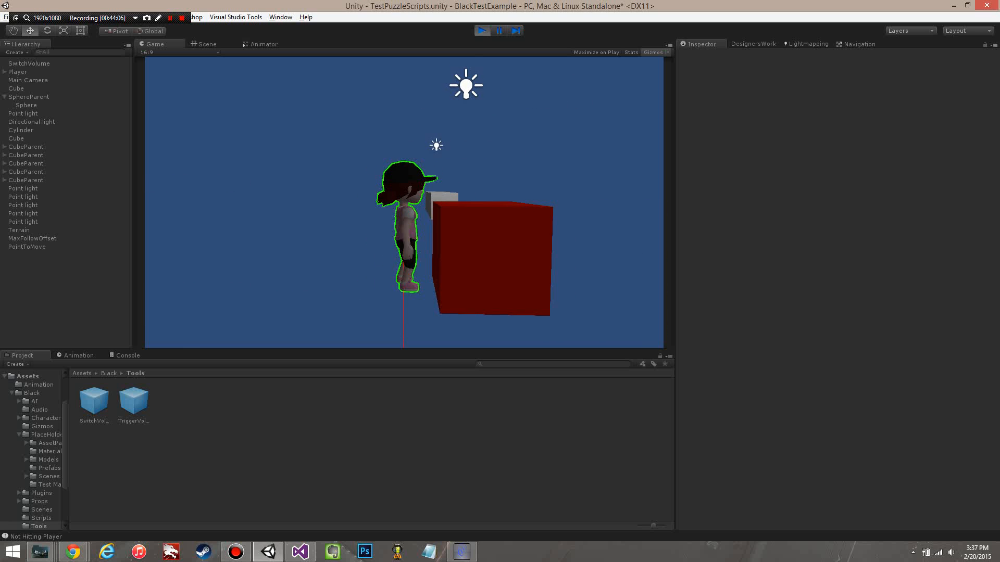
pyautogui.press('a')
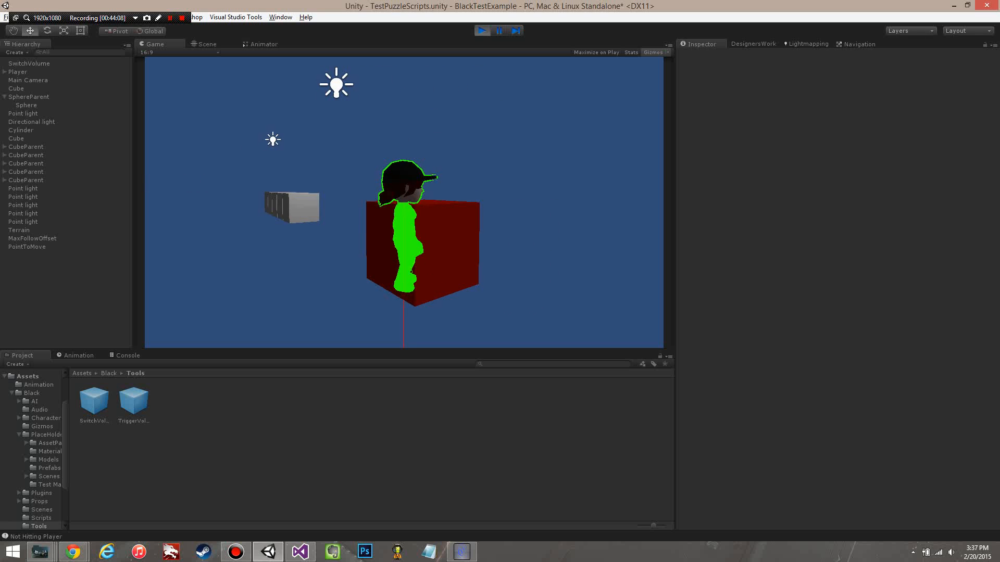
pyautogui.press('d')
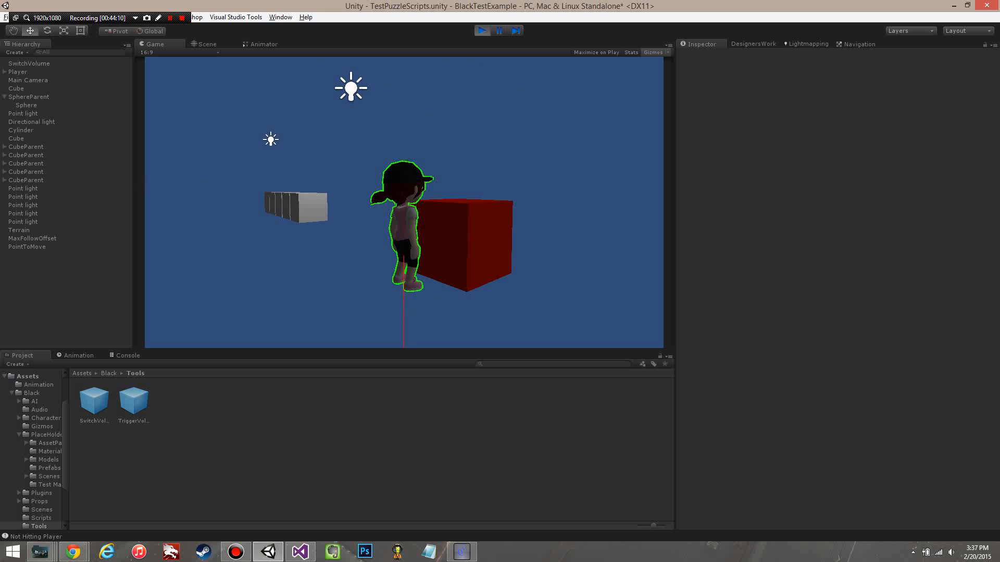
pyautogui.hotkey('ctrl', 'p')
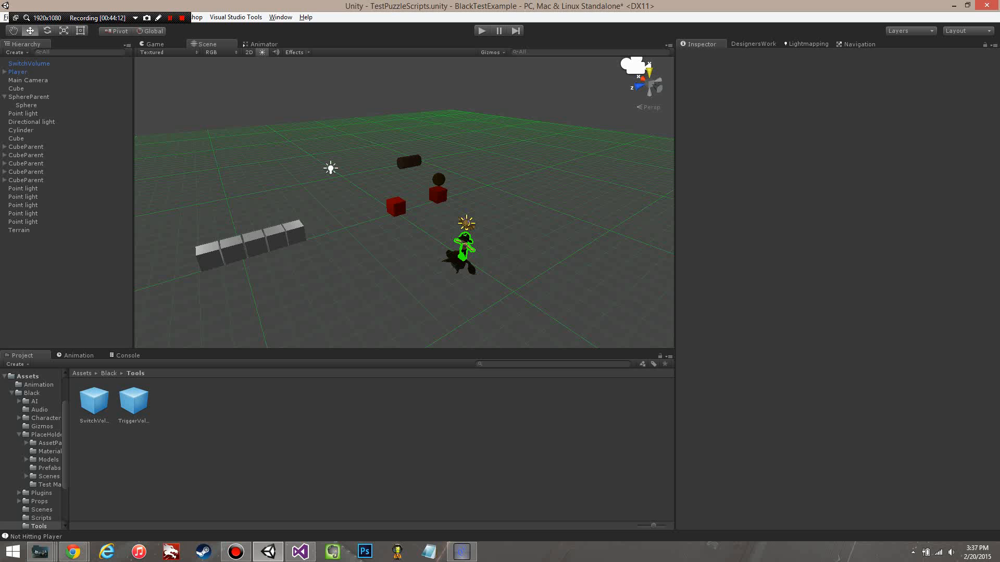
# Step: Assign the Switch tag to the standalone red Cube
pyautogui.click(396, 207)
pyautogui.click(766, 64)
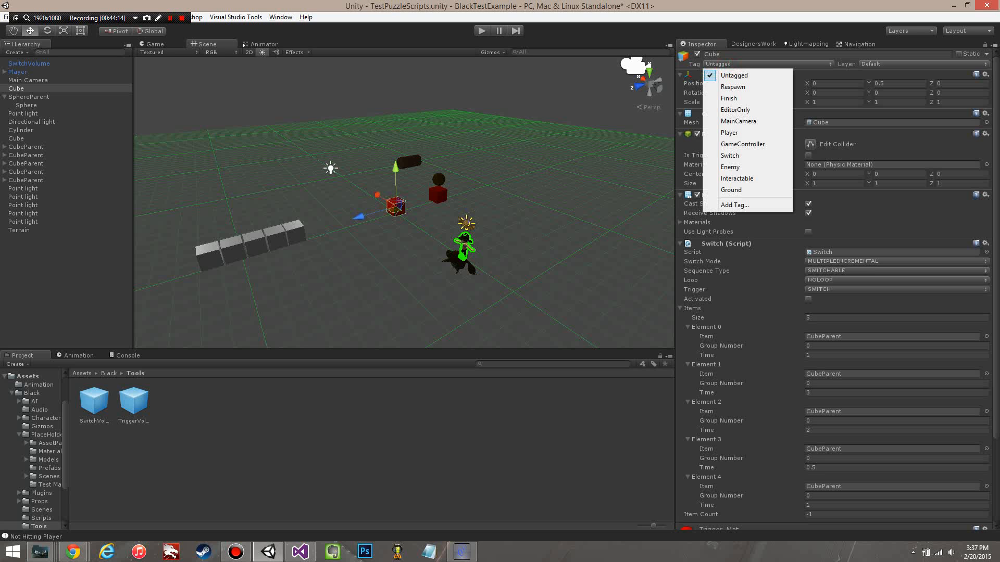
pyautogui.click(741, 157)
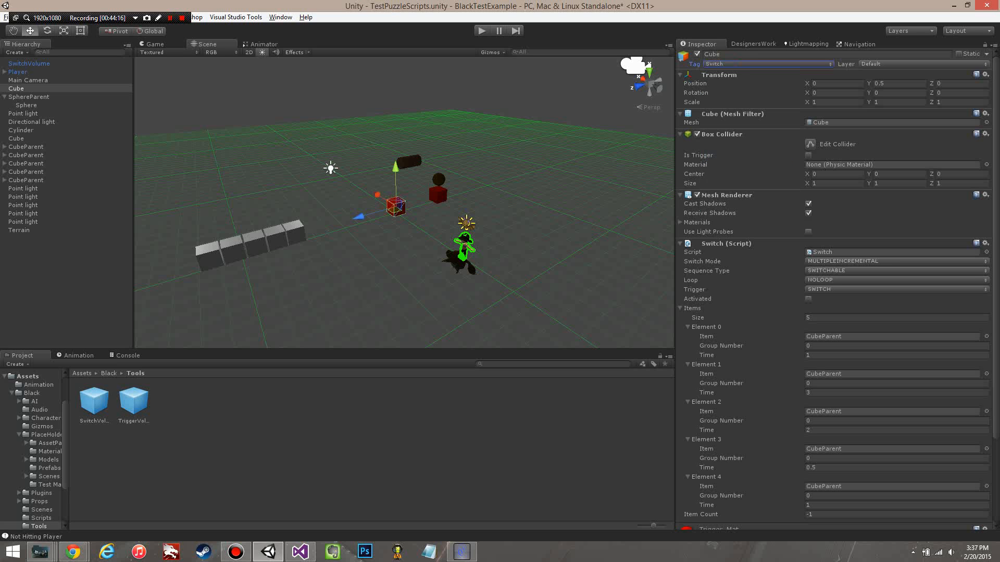
# Step: Start a play-test and move the player around and against the tagged red cube to test its SWITCH trigger
pyautogui.click(484, 29)
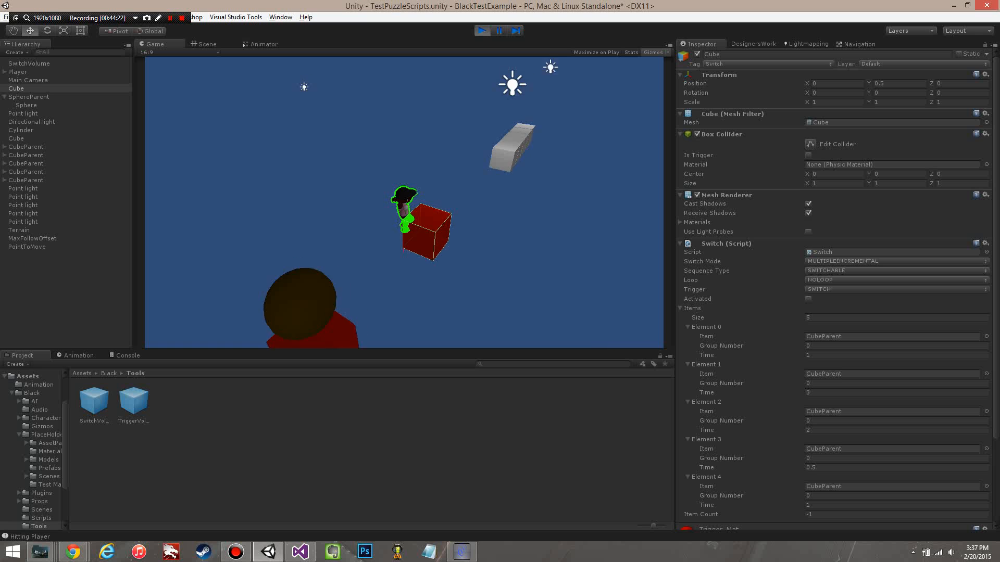
pyautogui.press('w')
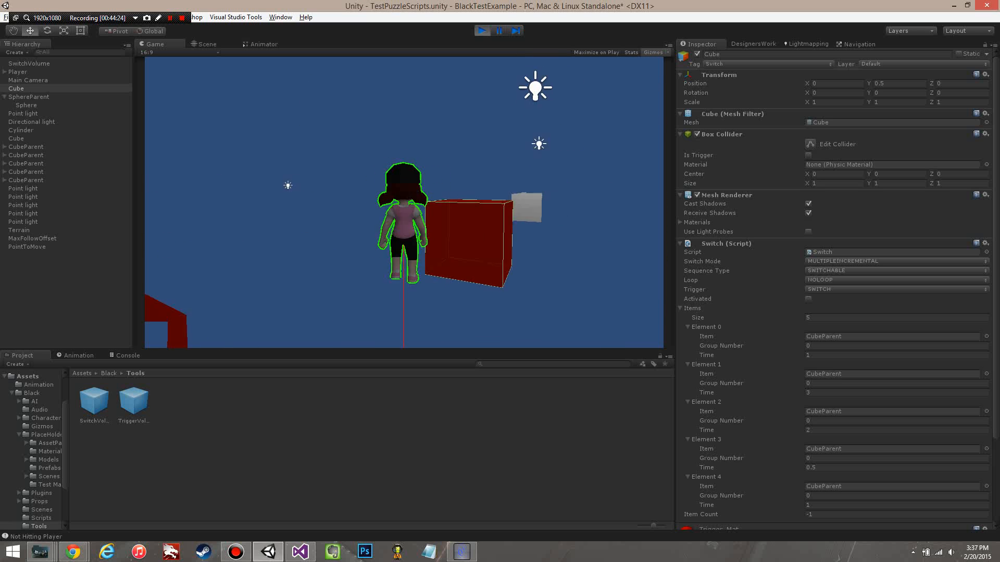
pyautogui.press('d')
pyautogui.press('a')
pyautogui.press('w')
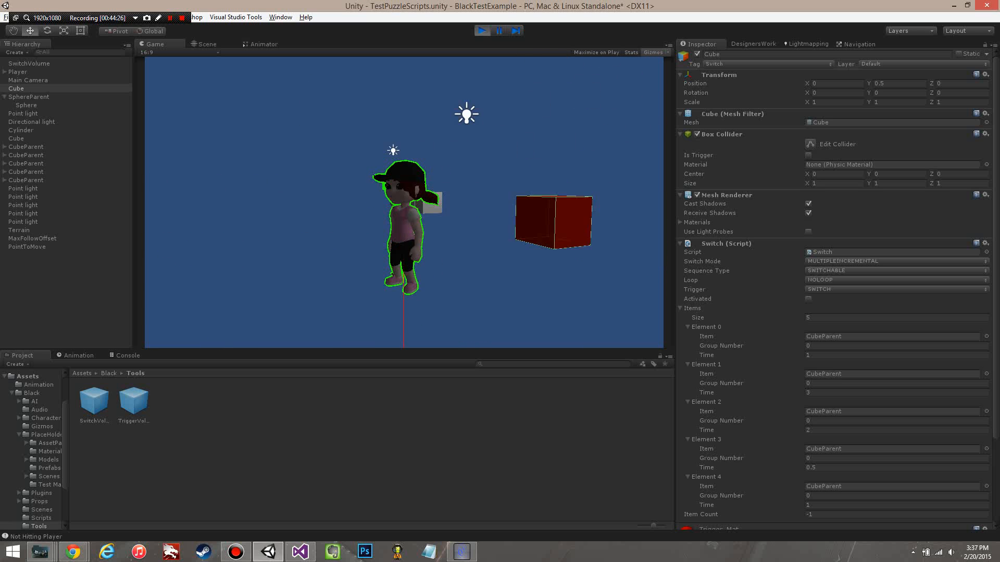
pyautogui.press('d')
pyautogui.press('a')
pyautogui.press('s')
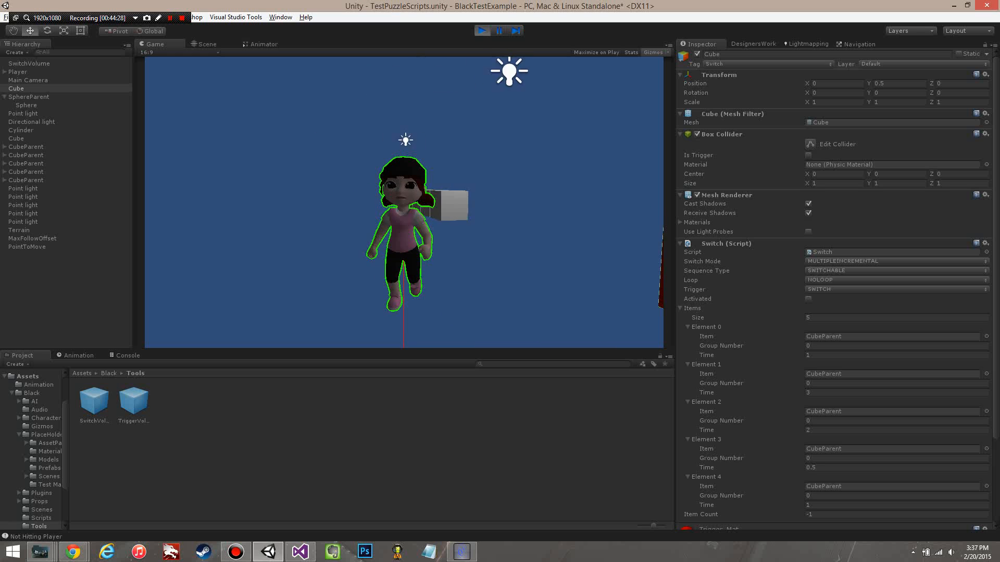
pyautogui.press('d')
pyautogui.press('w')
pyautogui.press('d')
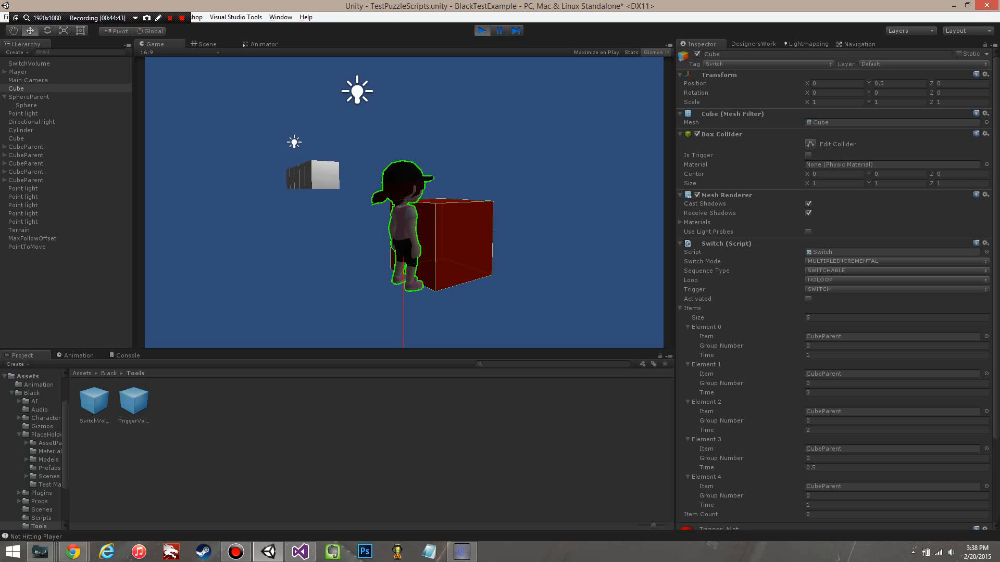
# Step: Try TESTCLICK as the red Cube's Trigger during play, set it back to SWITCH, and return control to the player
pyautogui.press('s')
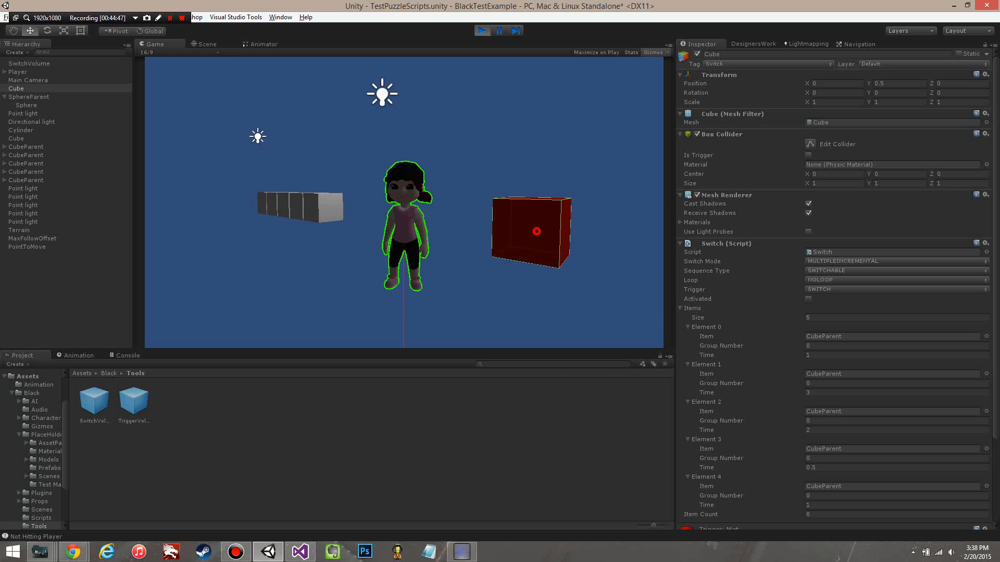
pyautogui.click(833, 289)
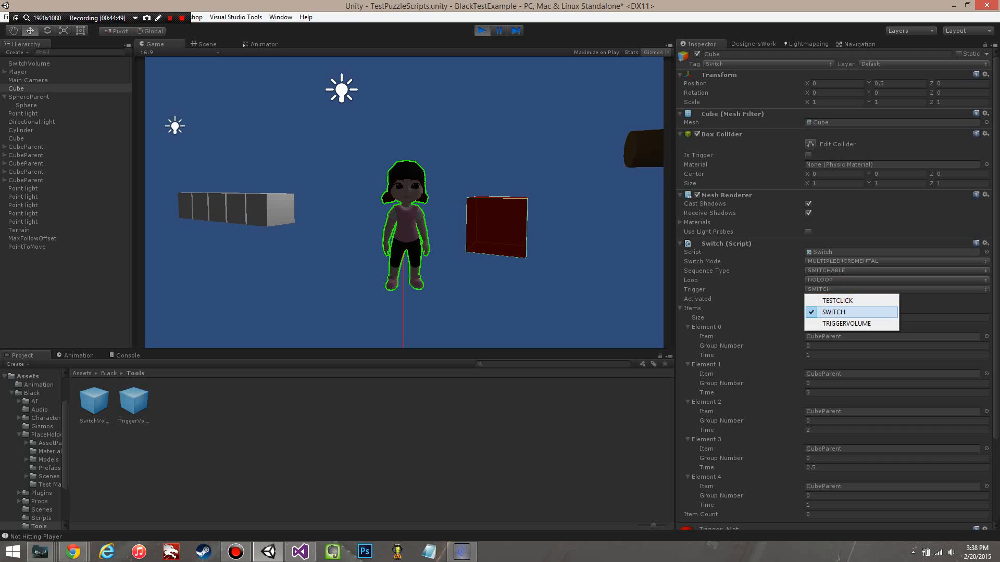
pyautogui.click(841, 300)
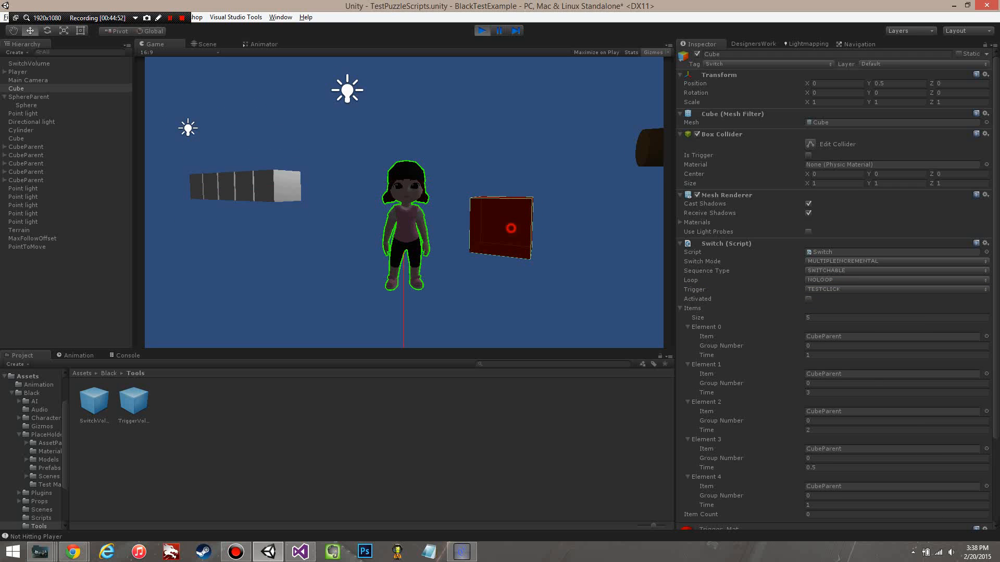
pyautogui.click(836, 289)
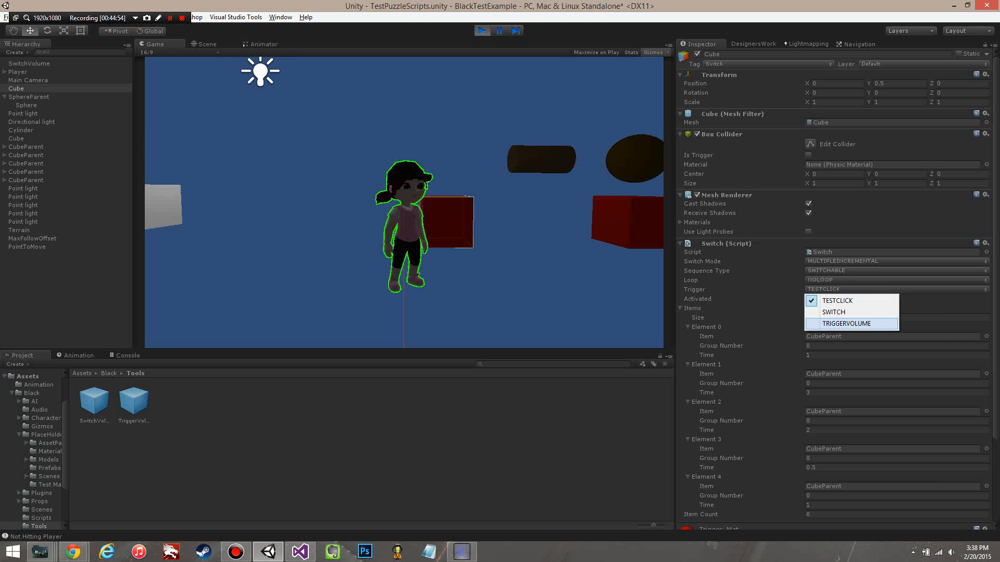
pyautogui.click(828, 312)
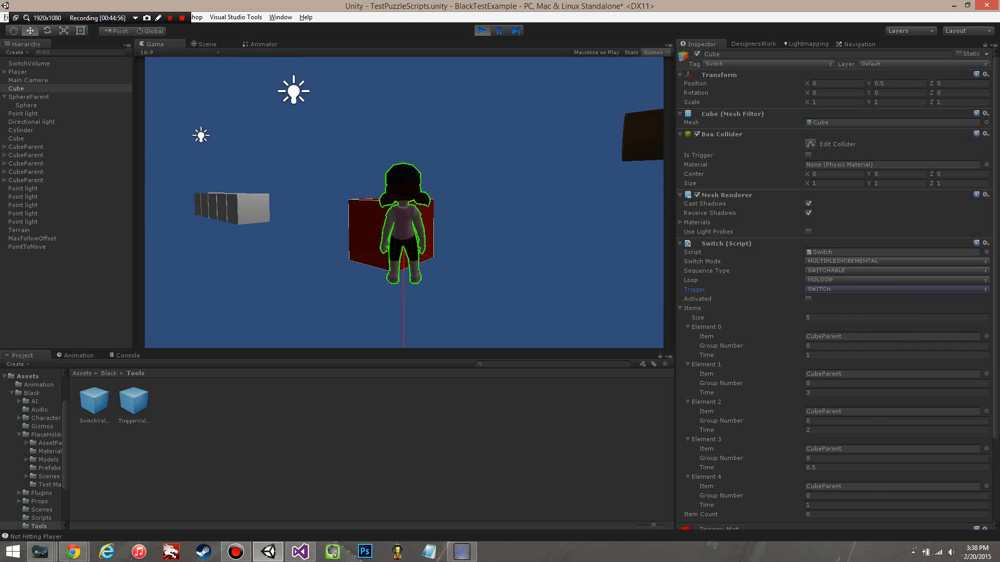
pyautogui.click(500, 207)
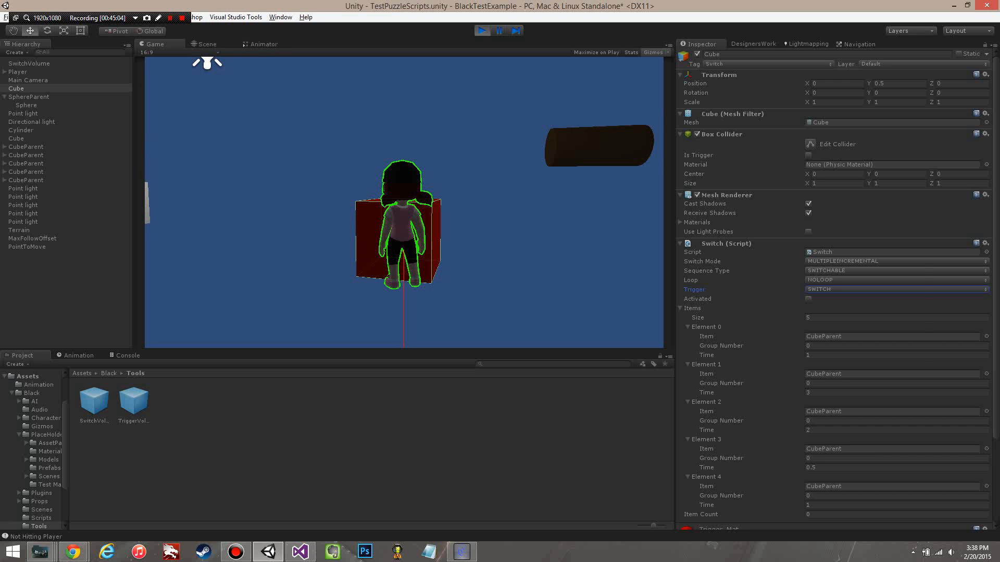
# Step: Set the red Cube's Switch Mode to INCREMENTAL and return control to the player in the game view
pyautogui.click(854, 260)
pyautogui.click(849, 327)
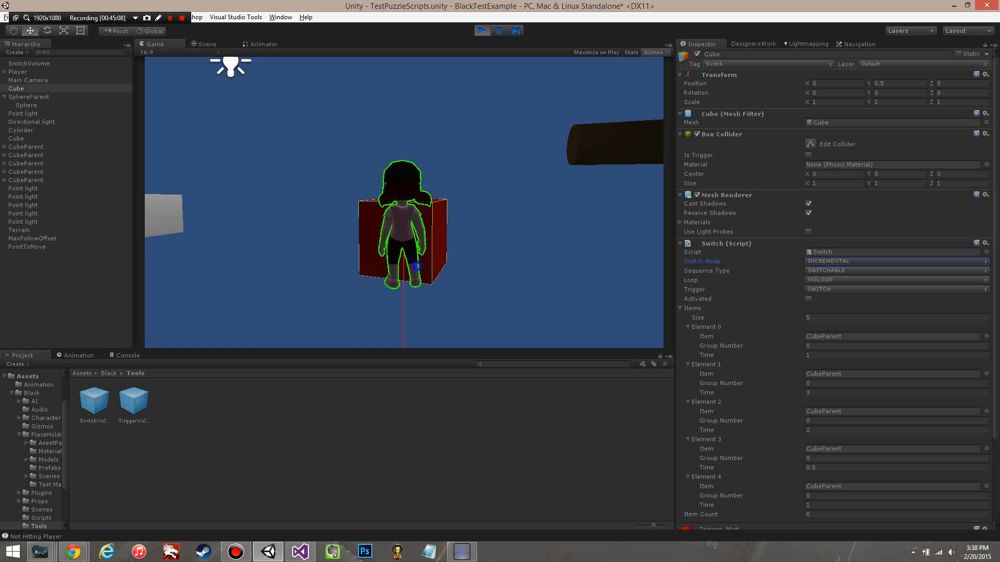
pyautogui.click(404, 250)
# Step: Activate the red Cube with the player and walk to the grey cubes to test INCREMENTAL mode with NOLOOP
pyautogui.press('s')
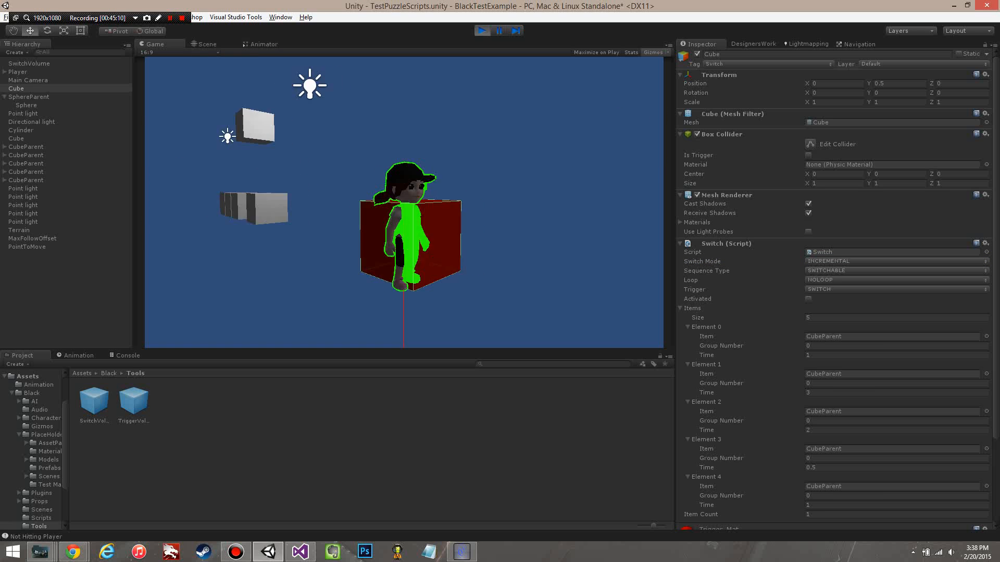
pyautogui.press('w')
pyautogui.press('e')
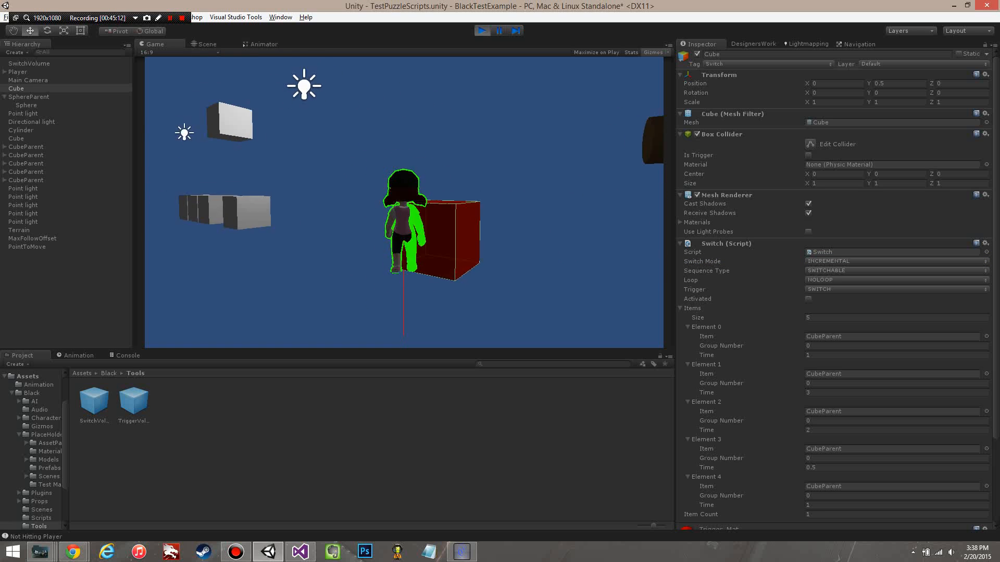
pyautogui.press('a')
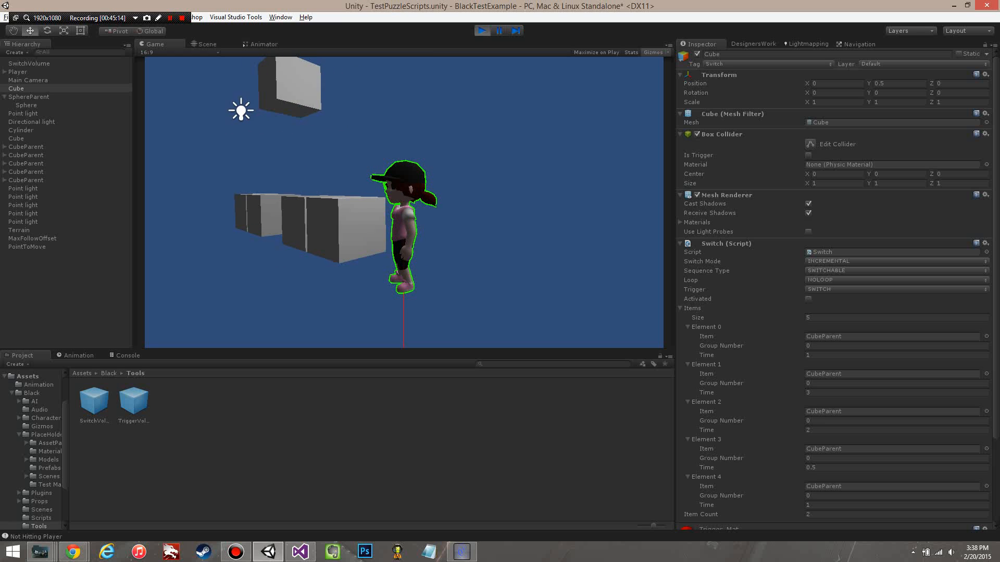
pyautogui.press('d')
# Step: Set the red Cube's Loop to LOOPABLE and return control to the player in the game view
pyautogui.click(834, 280)
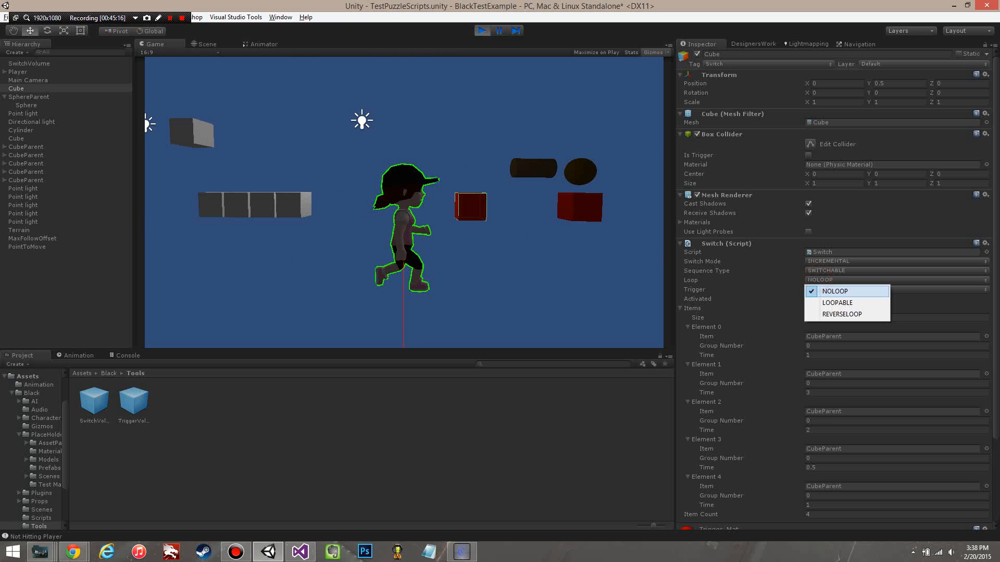
pyautogui.click(837, 302)
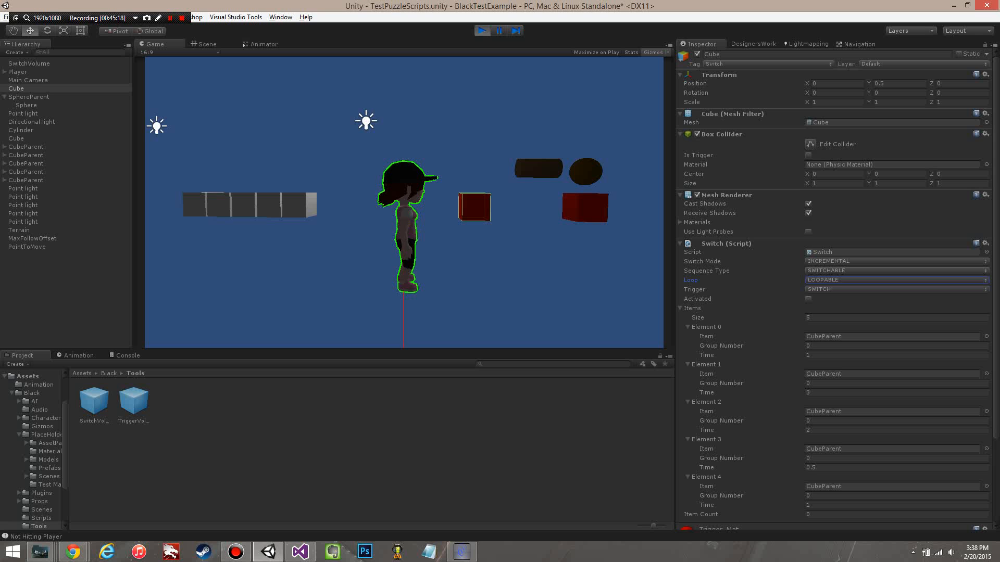
pyautogui.click(367, 233)
# Step: Move the player from the red Cube to the row of grey cubes to test the LOOPABLE sequence up close
pyautogui.press('w')
pyautogui.press('d')
pyautogui.click(454, 232)
pyautogui.press('a')
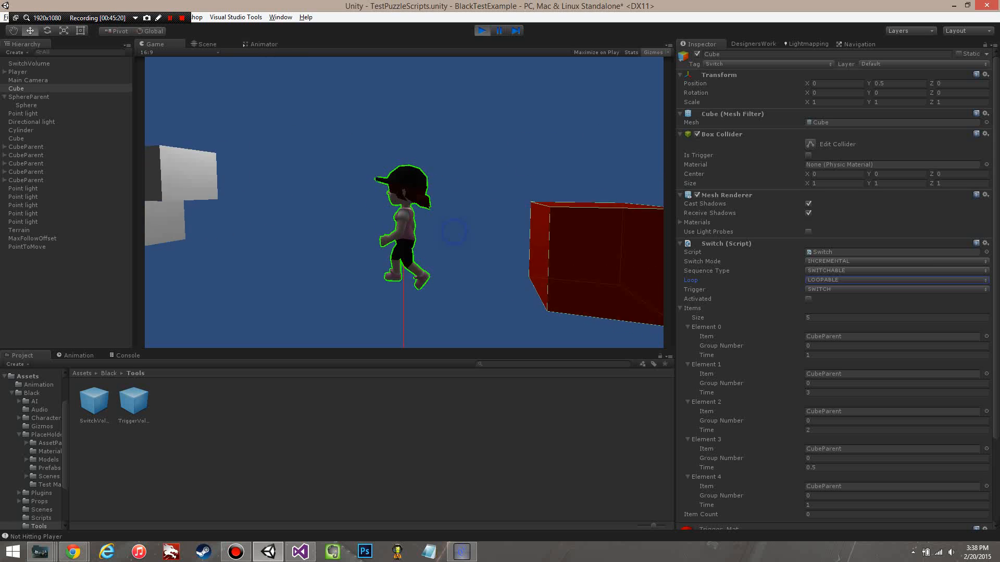
pyautogui.press('s')
pyautogui.press('a')
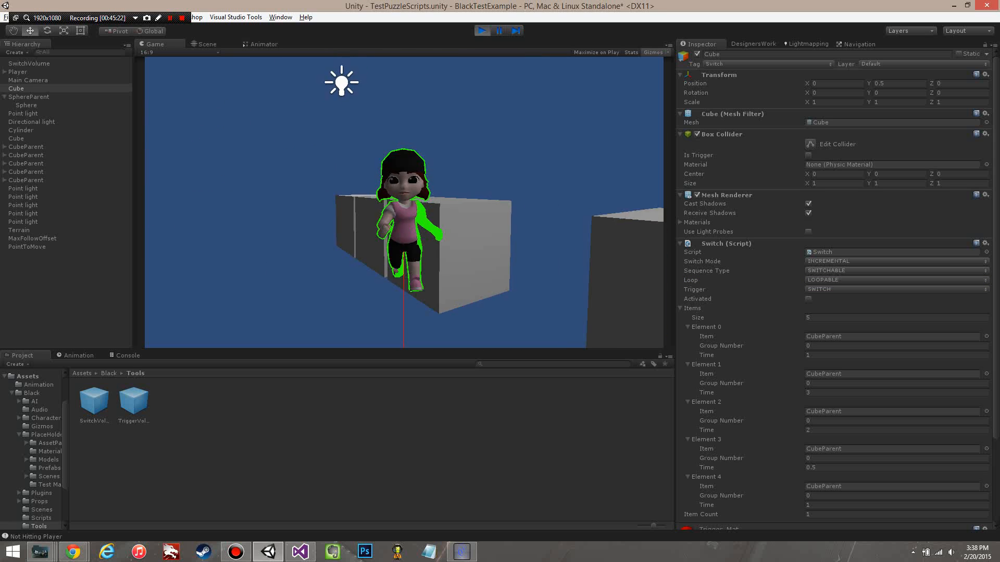
pyautogui.press('w')
pyautogui.press('d')
pyautogui.press('a')
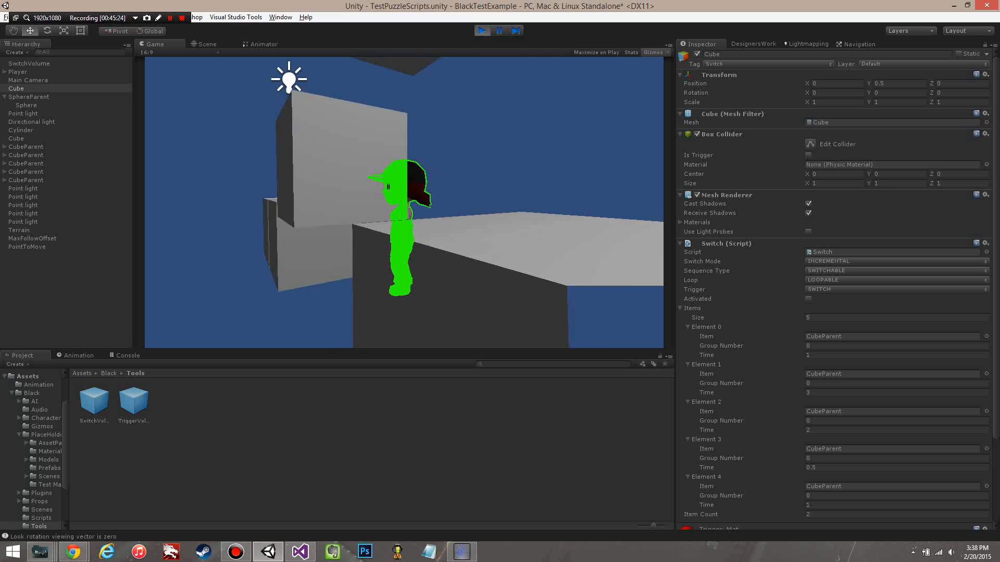
pyautogui.press('w')
pyautogui.press('d')
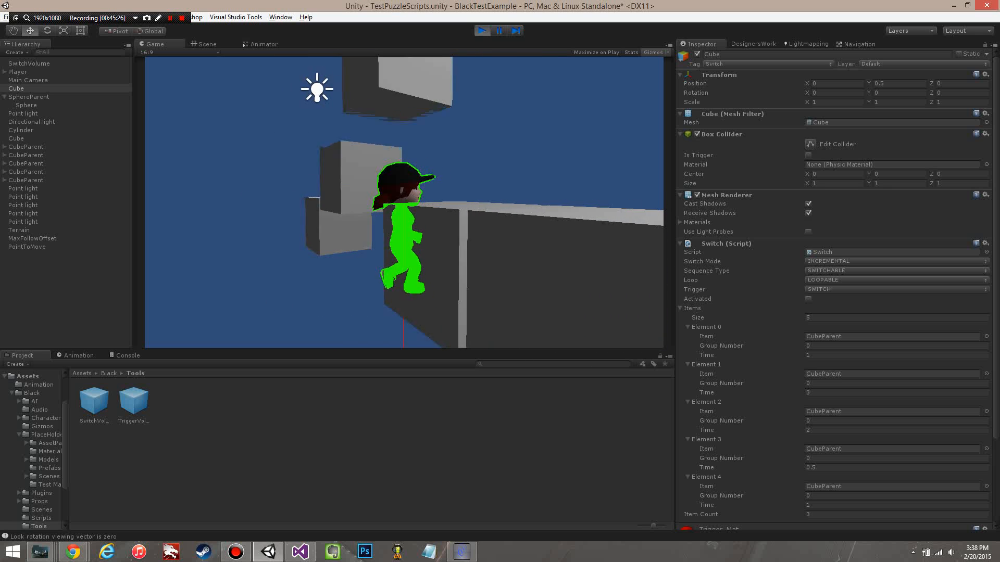
pyautogui.press('s')
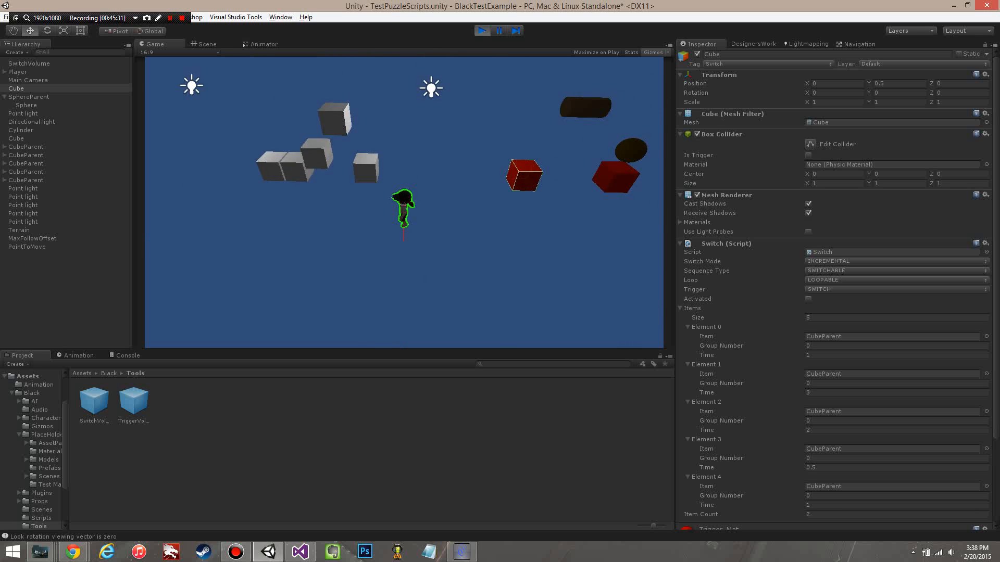
# Step: Walk the player back and forth in front of the grey cubes and examine their looping movement from a distance
pyautogui.press('a')
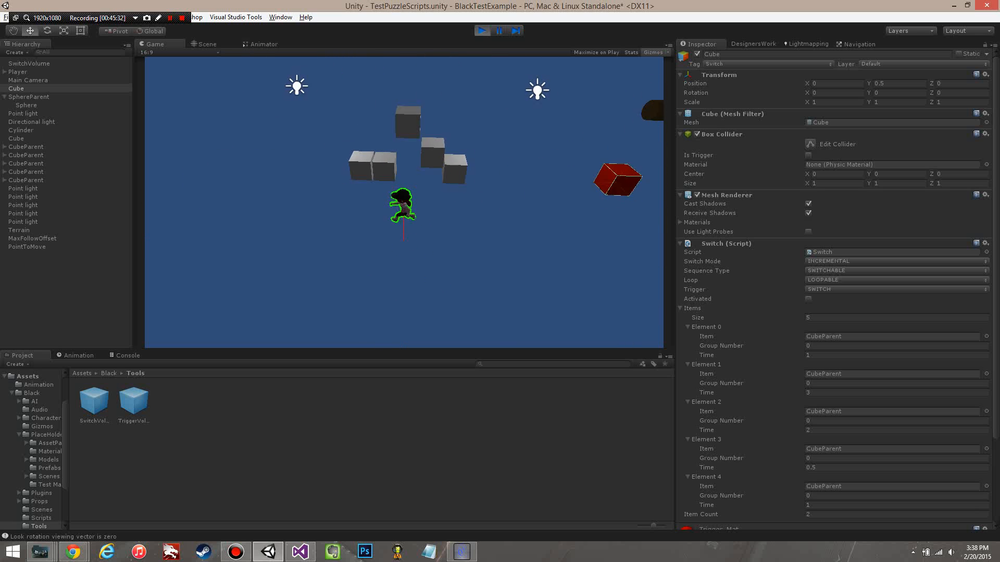
pyautogui.press('s')
pyautogui.press('d')
pyautogui.press('w')
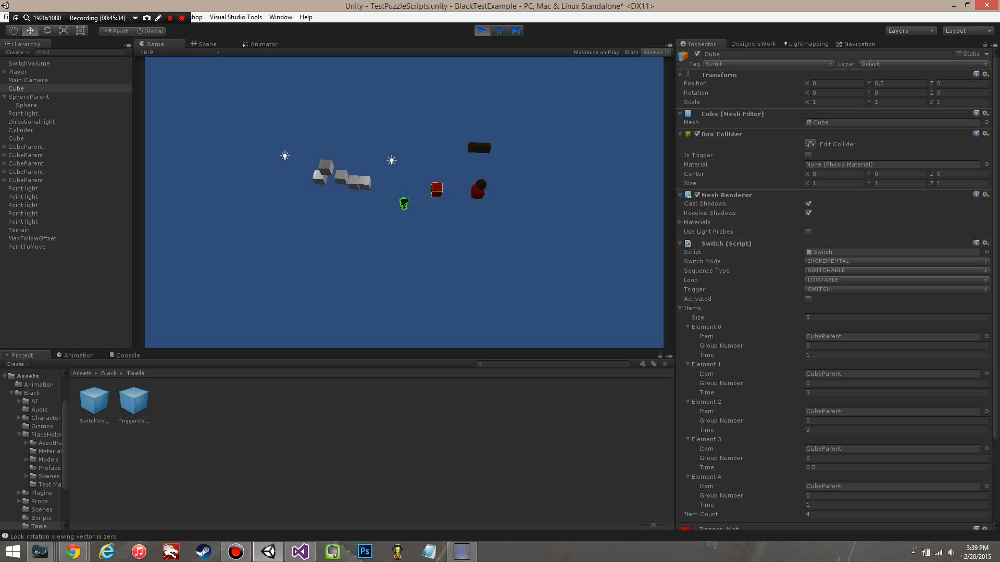
pyautogui.press('a')
pyautogui.press('d')
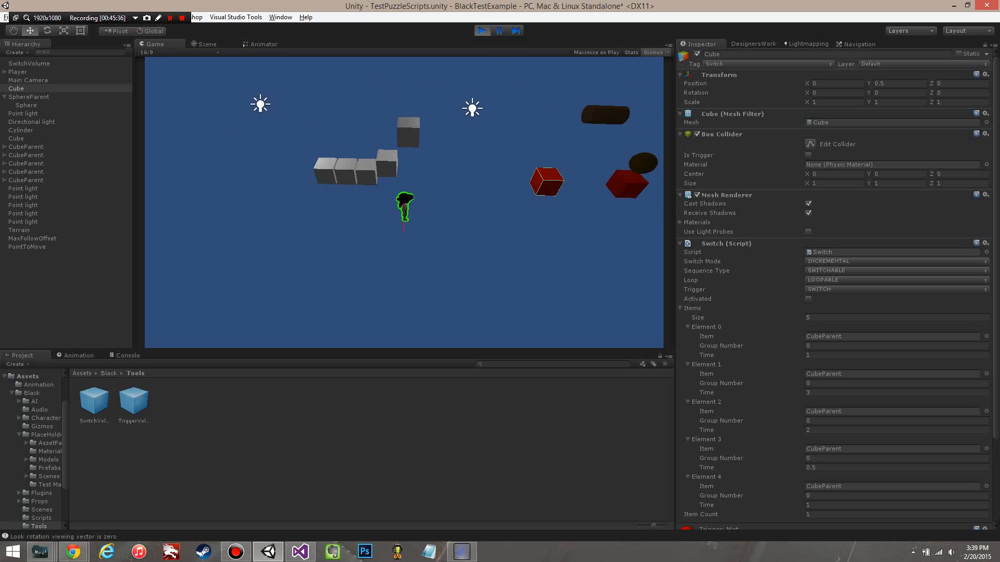
pyautogui.press('d')
pyautogui.press('s')
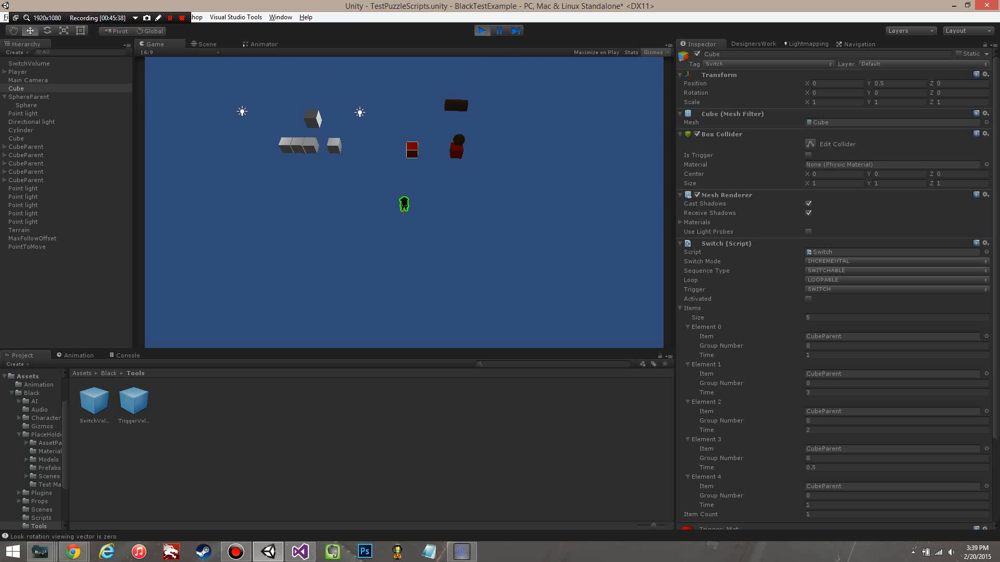
pyautogui.press('a')
pyautogui.press('d')
pyautogui.press('a')
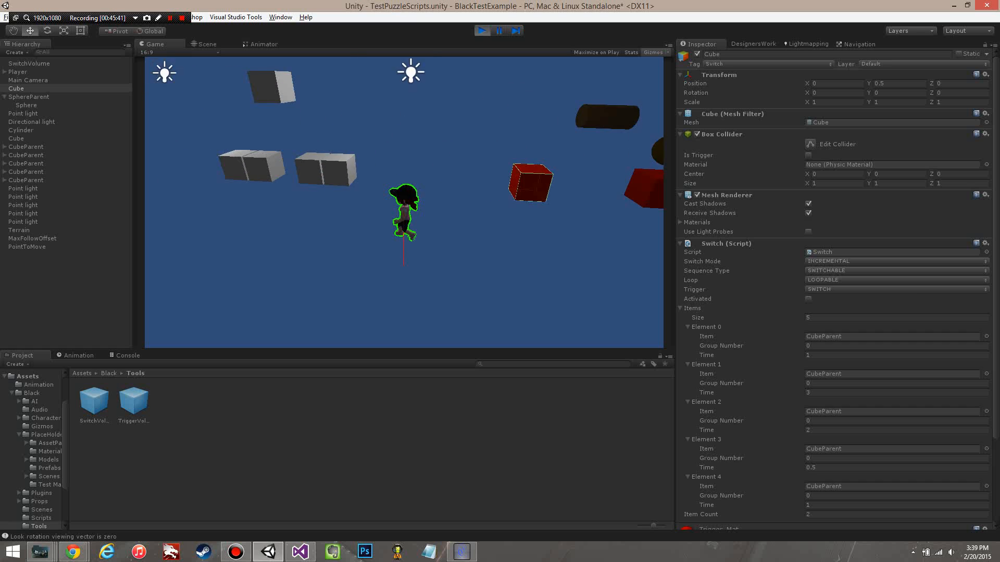
pyautogui.press('s')
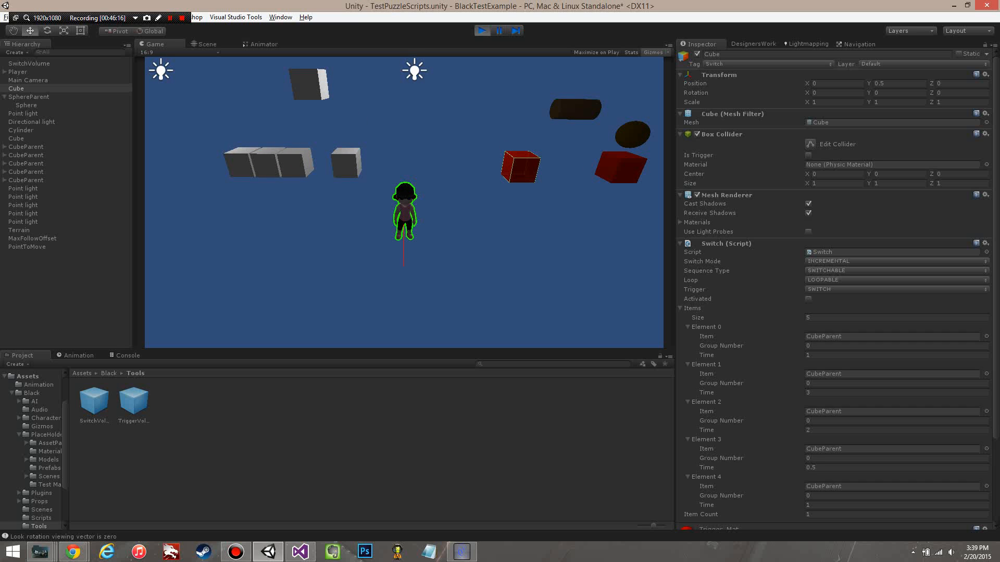
# Step: Make the player jump and walk around the moving grey cubes to try them as platforms
pyautogui.press('space')
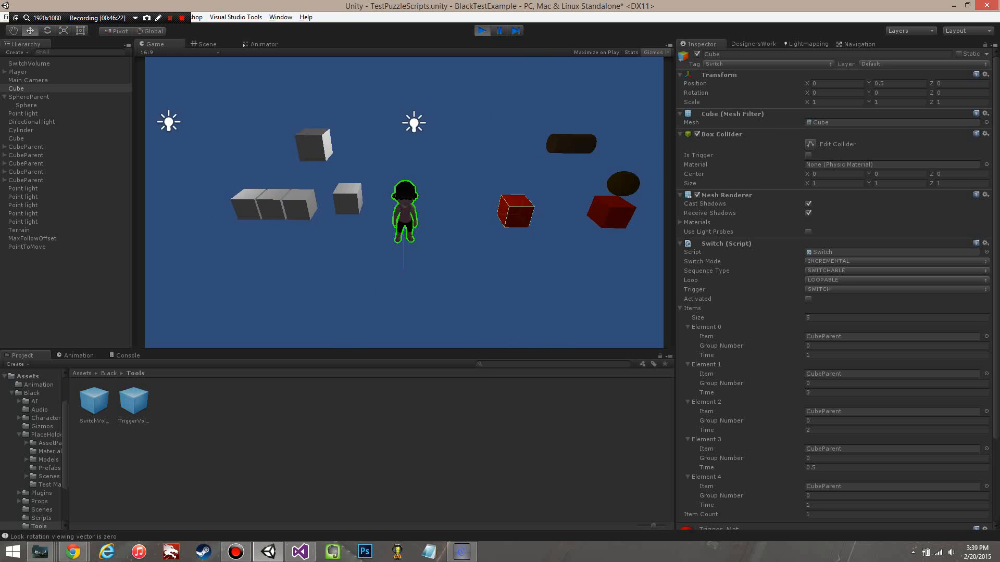
pyautogui.press('space')
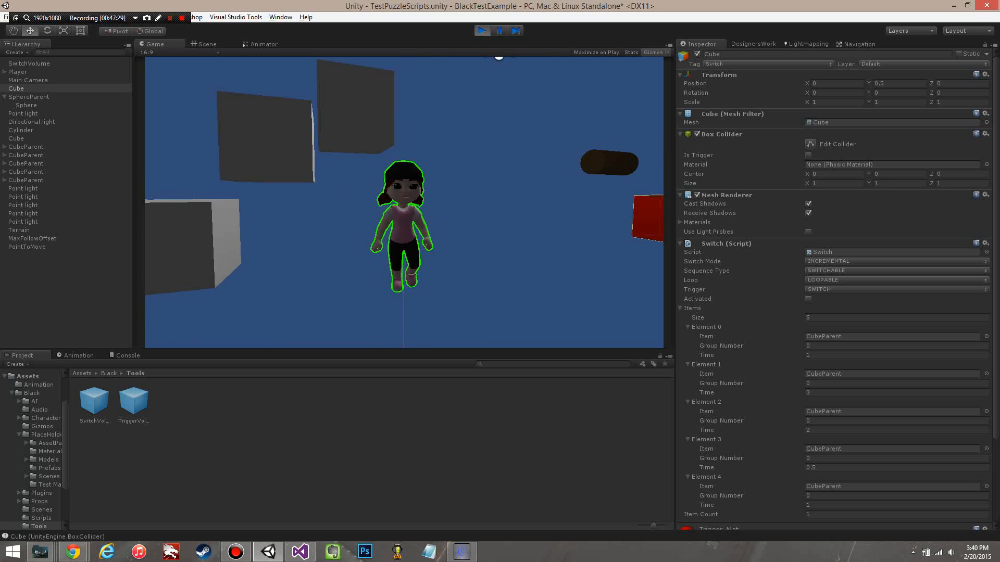
pyautogui.press('a')
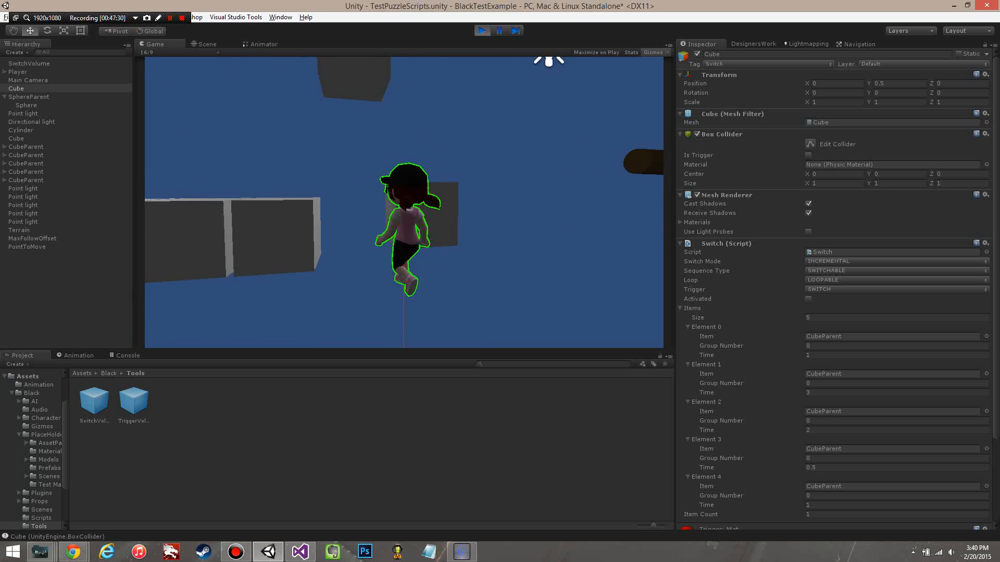
pyautogui.press('d')
pyautogui.press('w')
pyautogui.press('space')
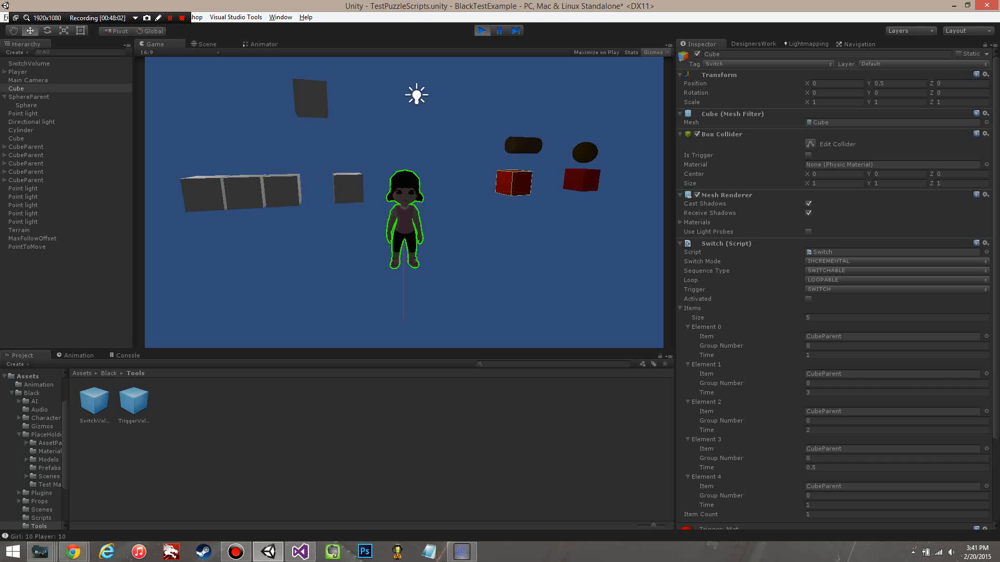
# Step: Run the player from the grey cubes over to the two red cubes while the incremental loop keeps playing
pyautogui.press('a')
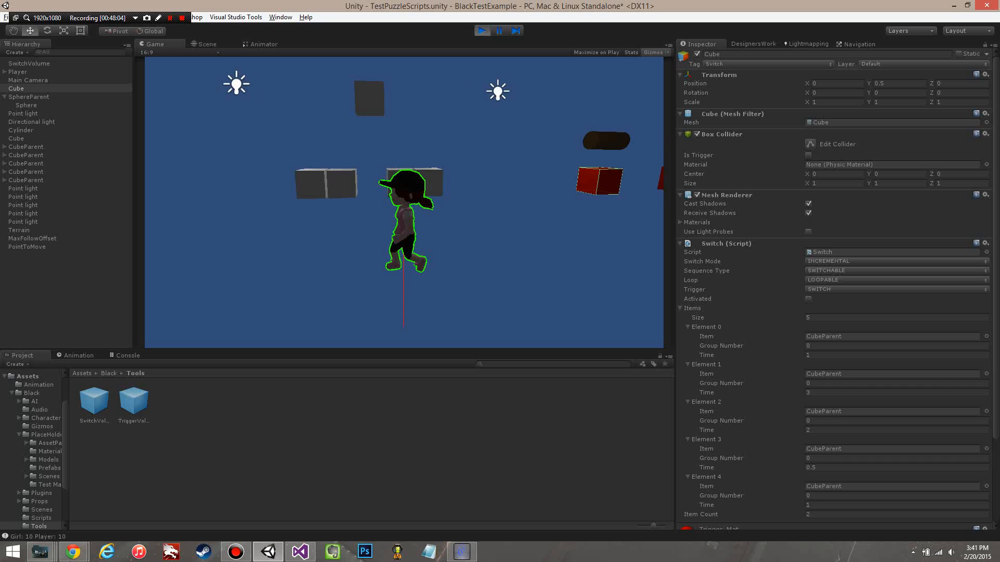
pyautogui.press('d')
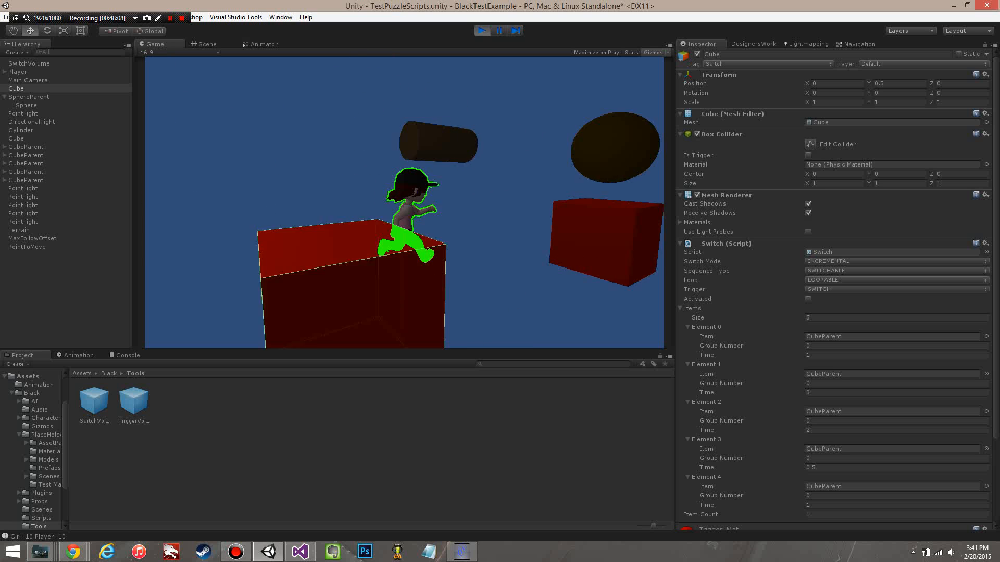
pyautogui.press('a')
pyautogui.press('w')
pyautogui.press('d')
pyautogui.press('s')
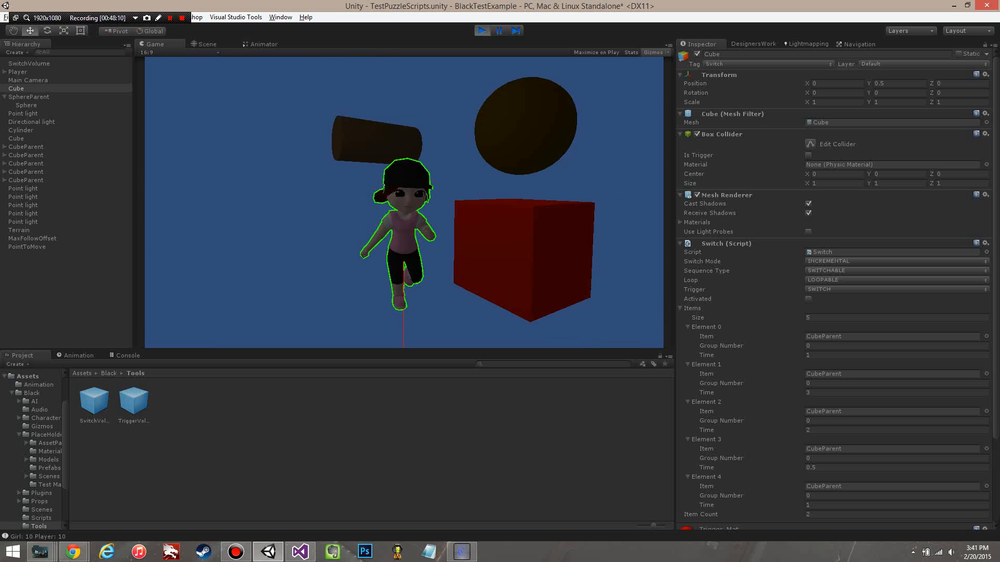
pyautogui.press('a')
pyautogui.press('w')
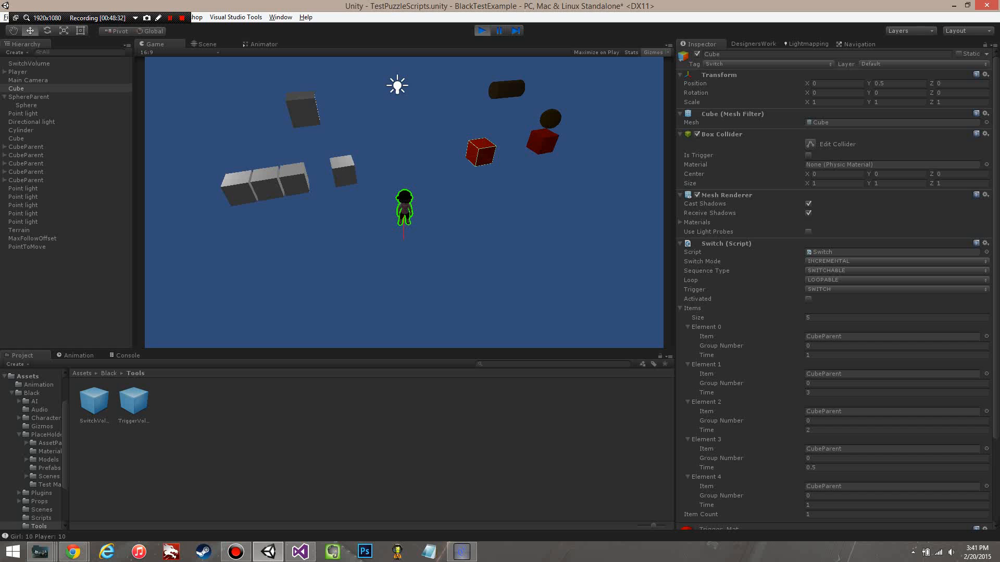
# Step: Move the player near the looping grey cubes and examine the red Cube's Switch settings down to Item Count and its material
pyautogui.press('a')
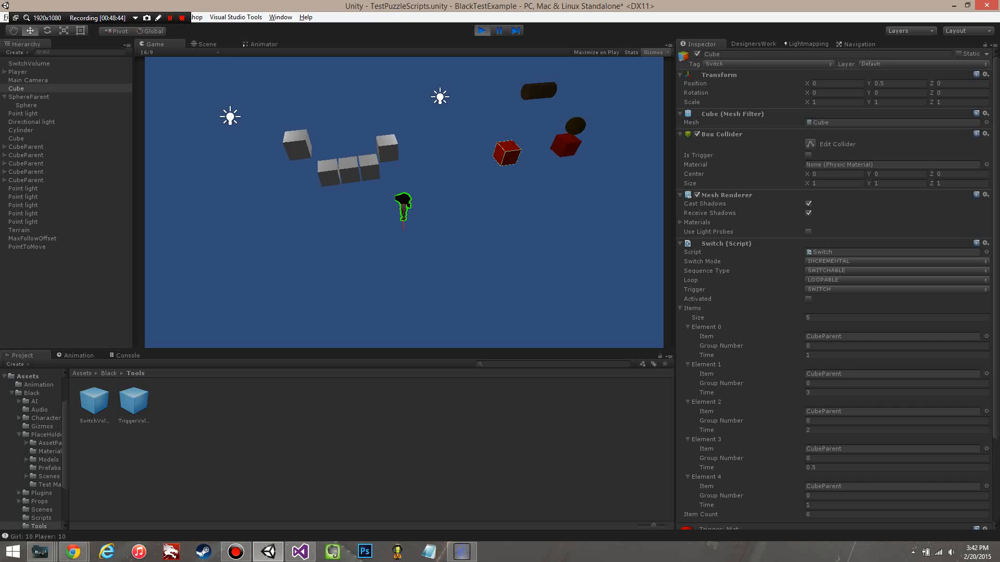
pyautogui.click(485, 209)
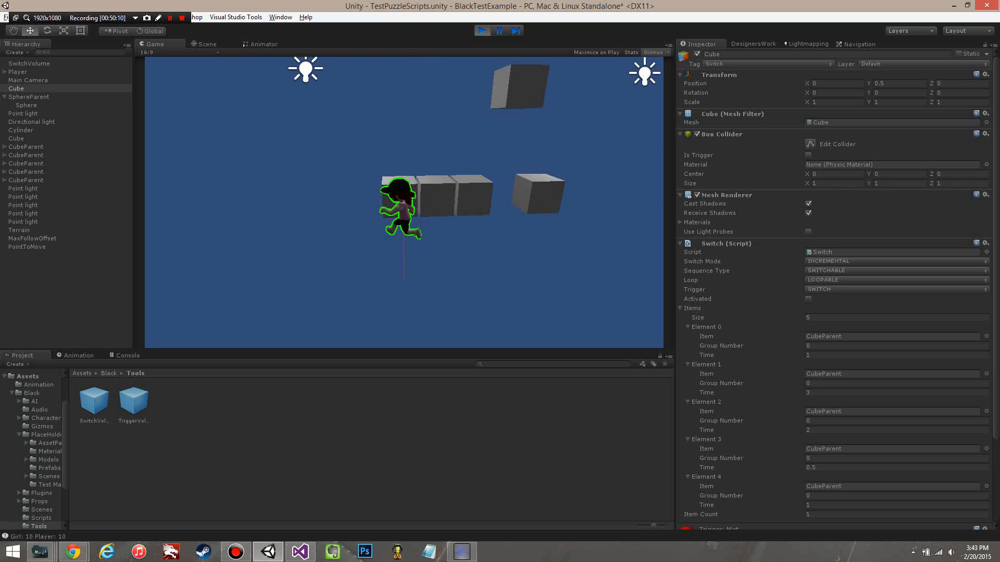
pyautogui.press('d')
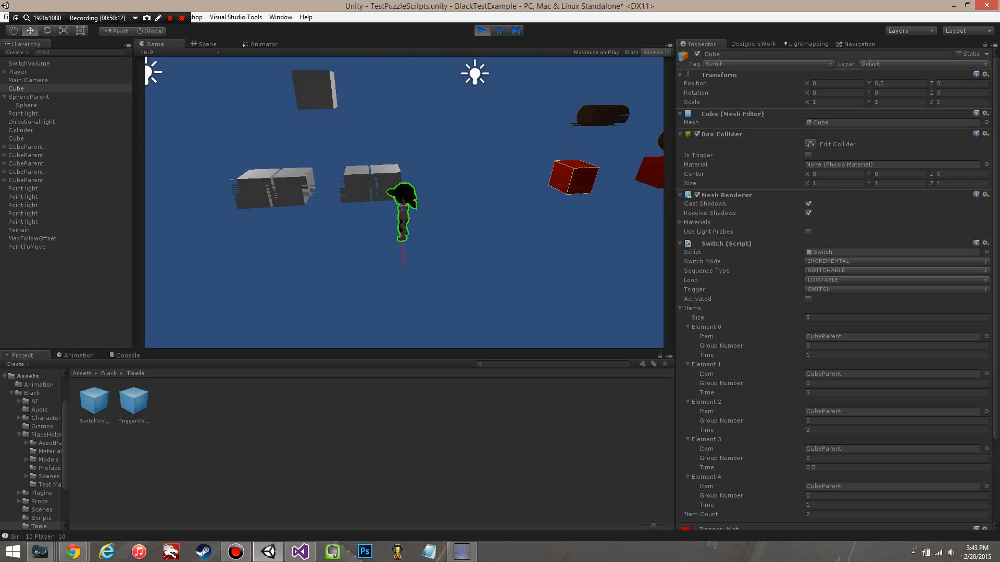
pyautogui.scroll(-3, 404, 203)
pyautogui.press('a')
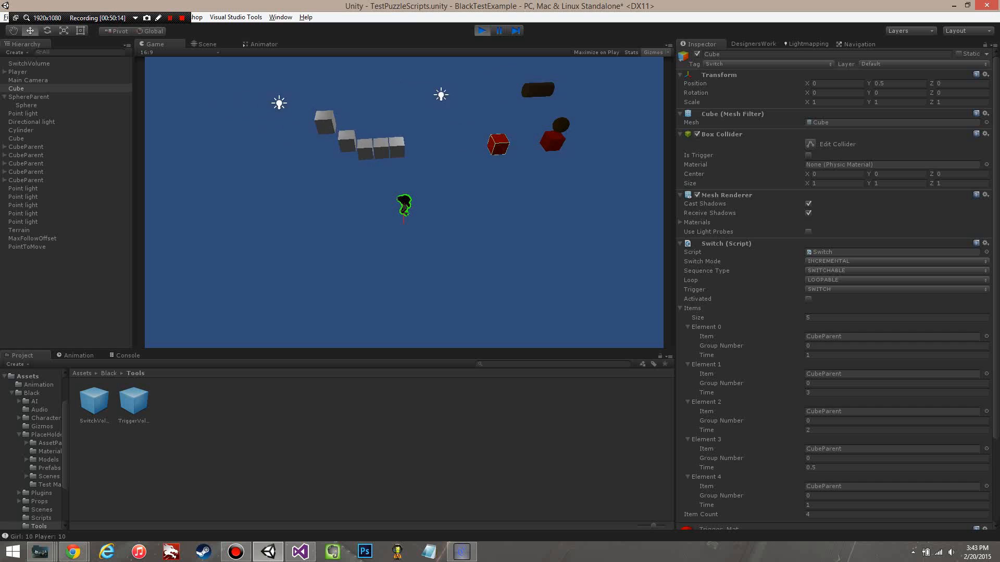
pyautogui.press('d')
pyautogui.press('w')
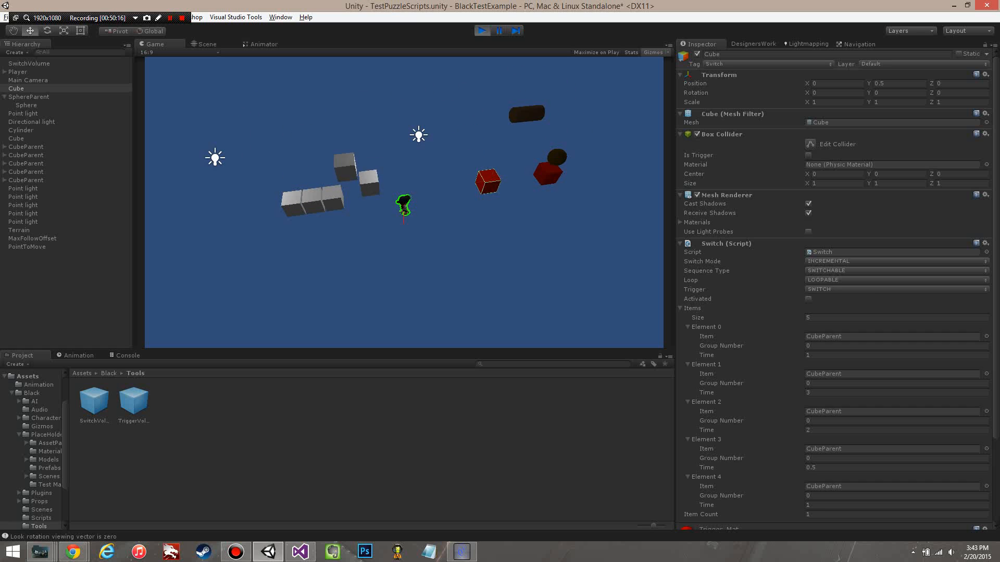
pyautogui.scroll(-3, 836, 291)
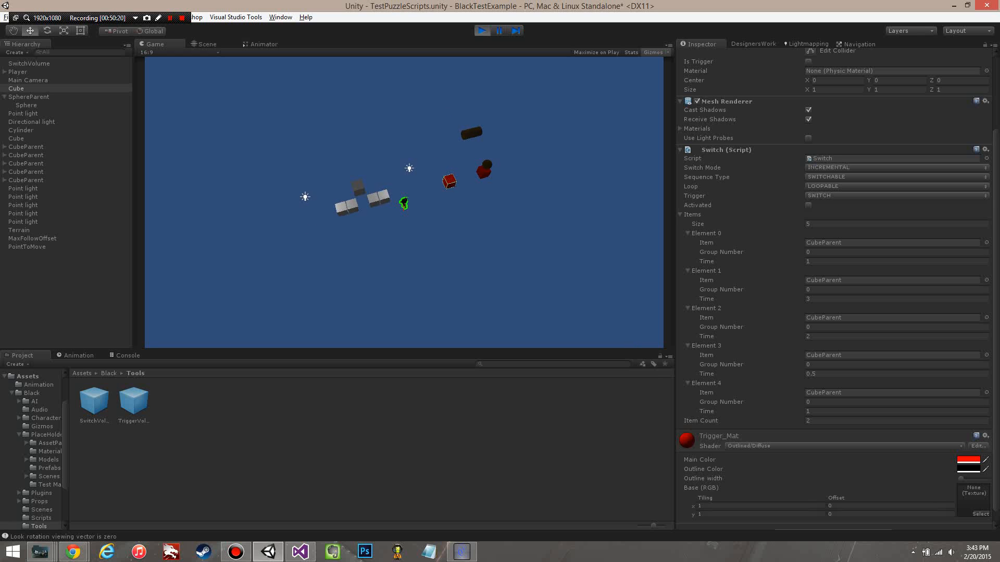
pyautogui.scroll(5, 404, 202)
pyautogui.scroll(-3, 403, 202)
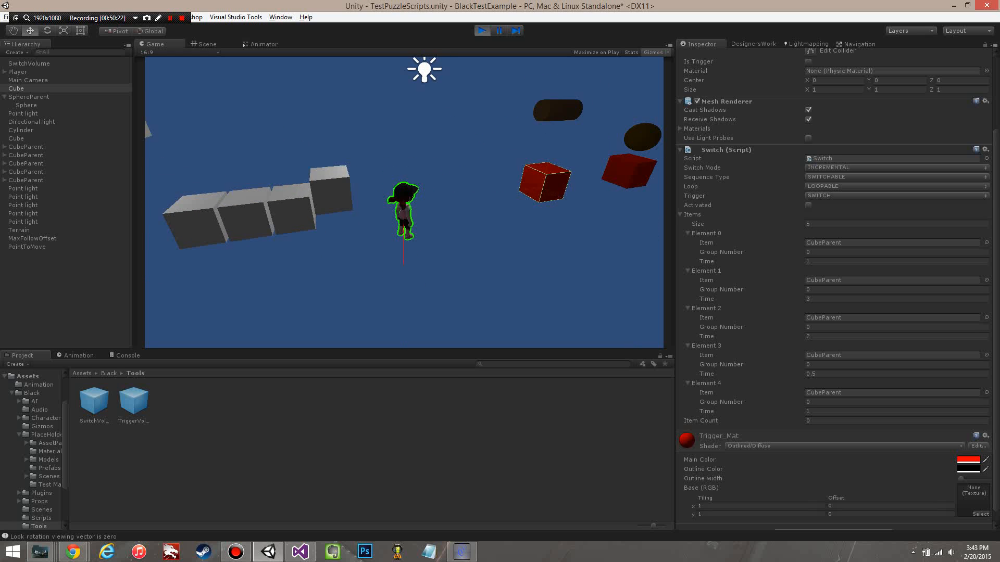